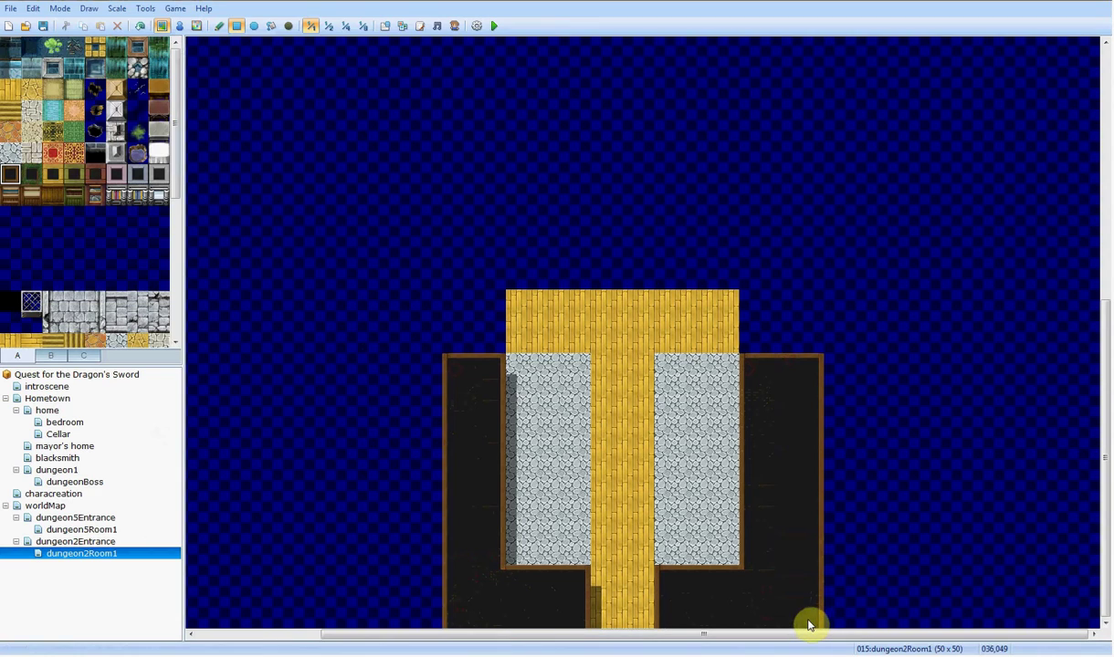
Step: Trim one column off the right dark wall block and paint stone floor wings five tiles wide and four tiles high on both sides
drag(808, 625, 803, 627)
click(611, 574)
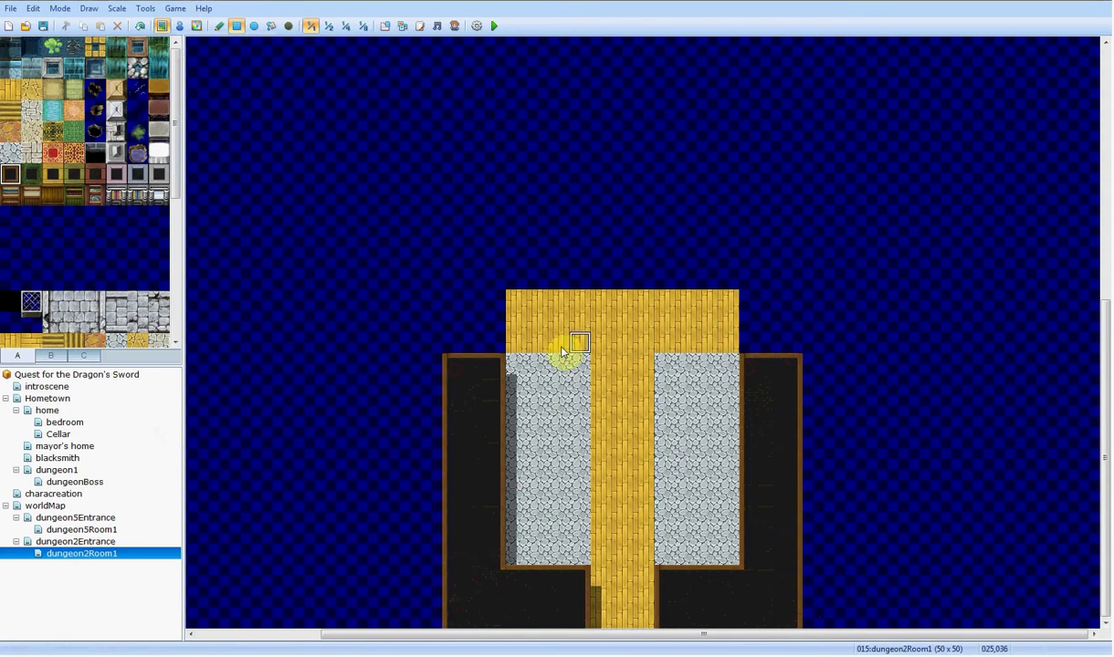
mouse_move(498, 368)
mouse_down()
mouse_move(488, 422)
mouse_move(435, 420)
mouse_move(778, 400)
mouse_move(826, 378)
mouse_up()
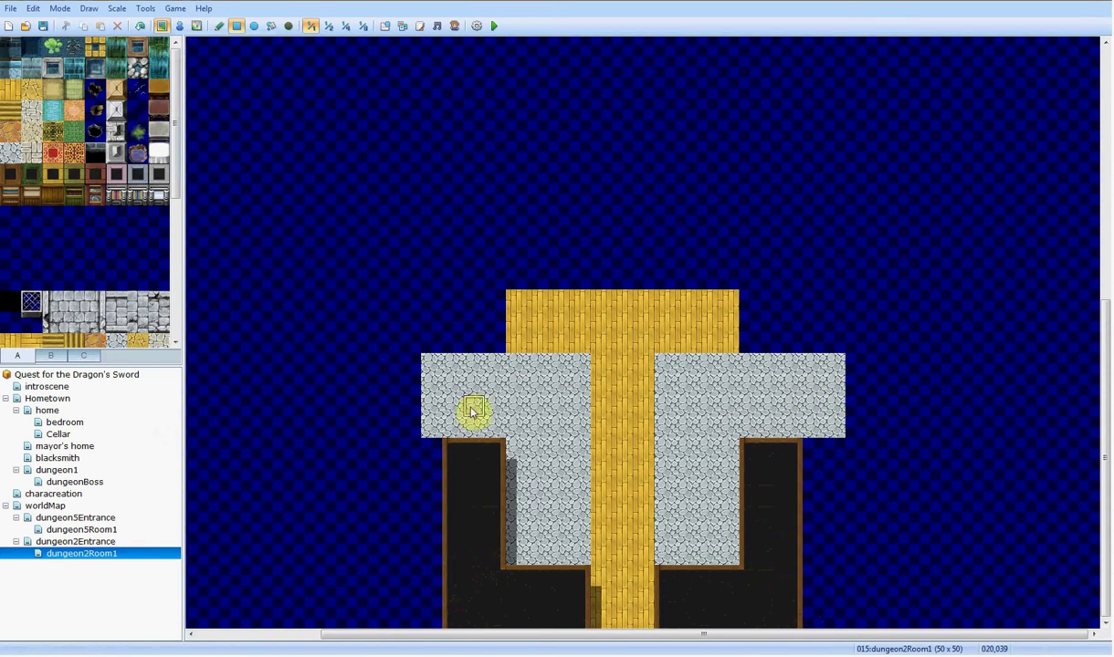
drag(408, 427, 416, 371)
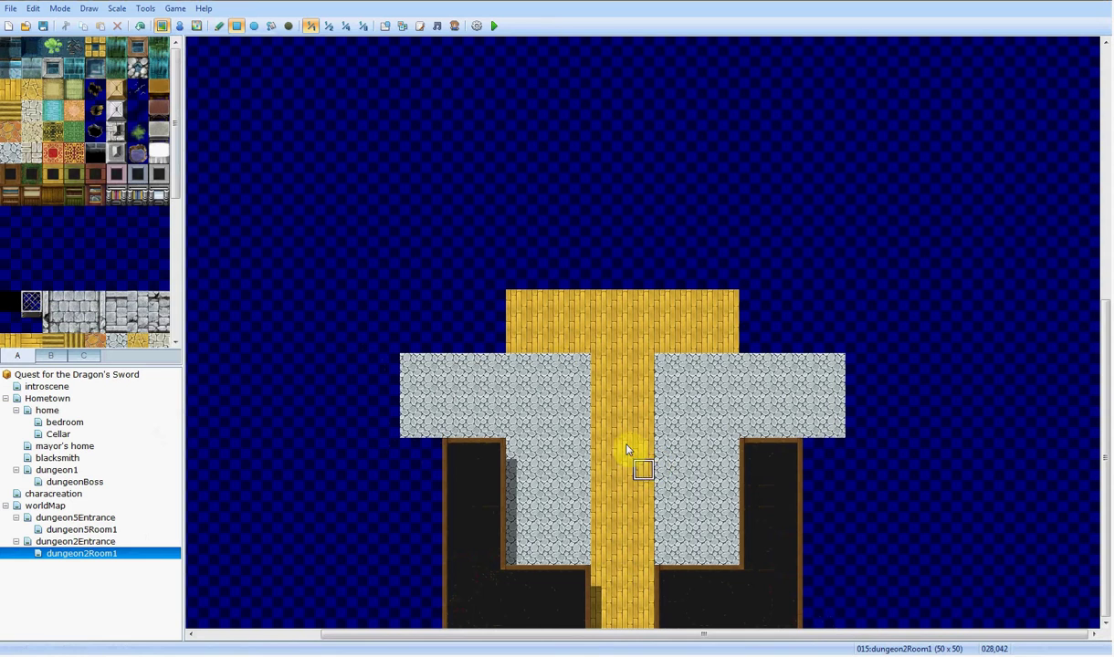
click(602, 432)
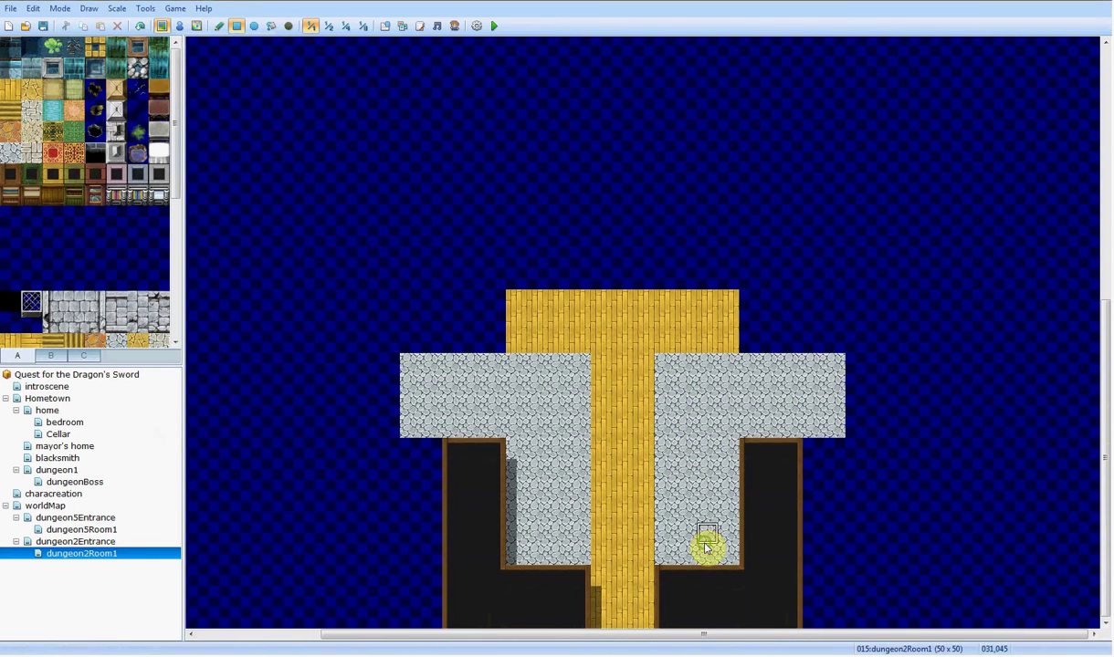
click(555, 445)
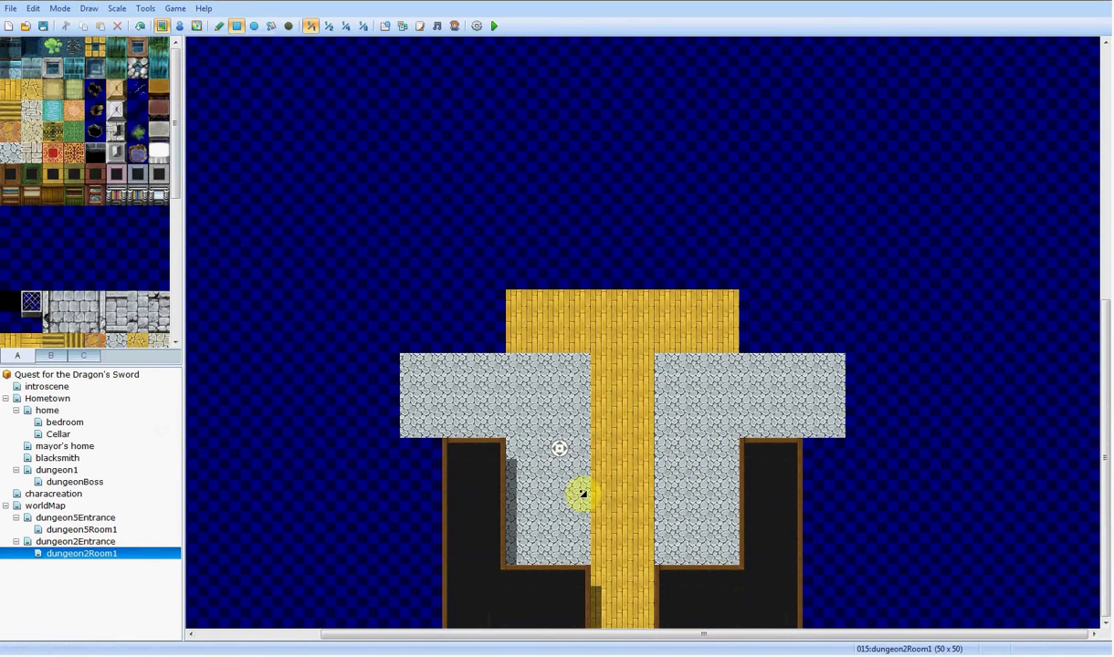
click(581, 494)
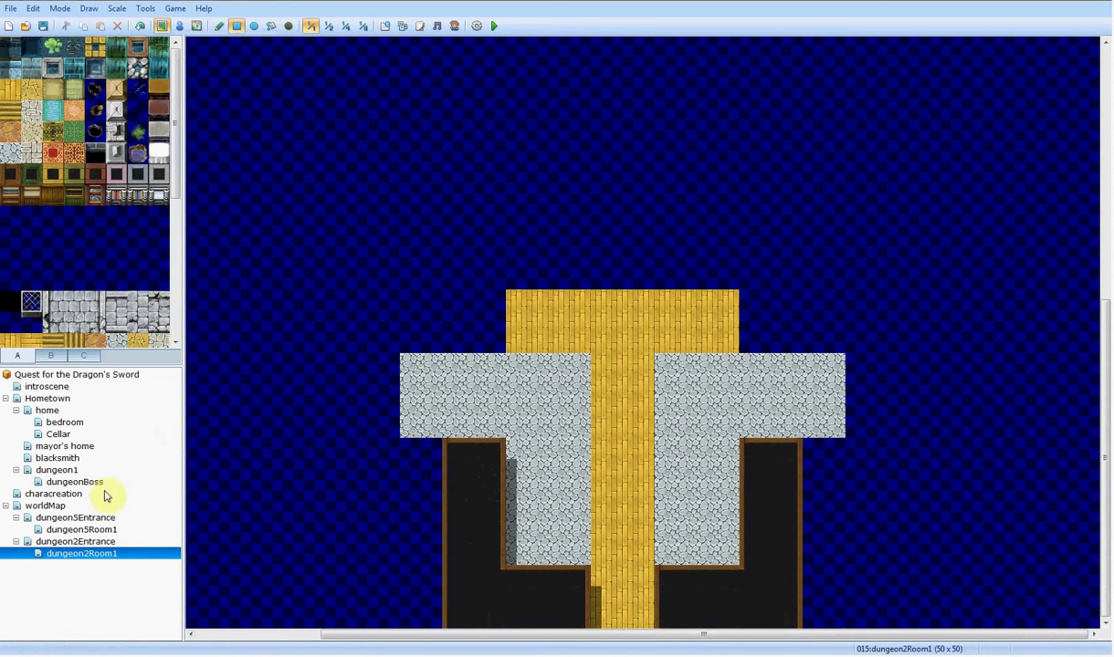
Step: Open the dungeonBoss map and review both pages of the slime boss event in the middle of the clearing
click(73, 469)
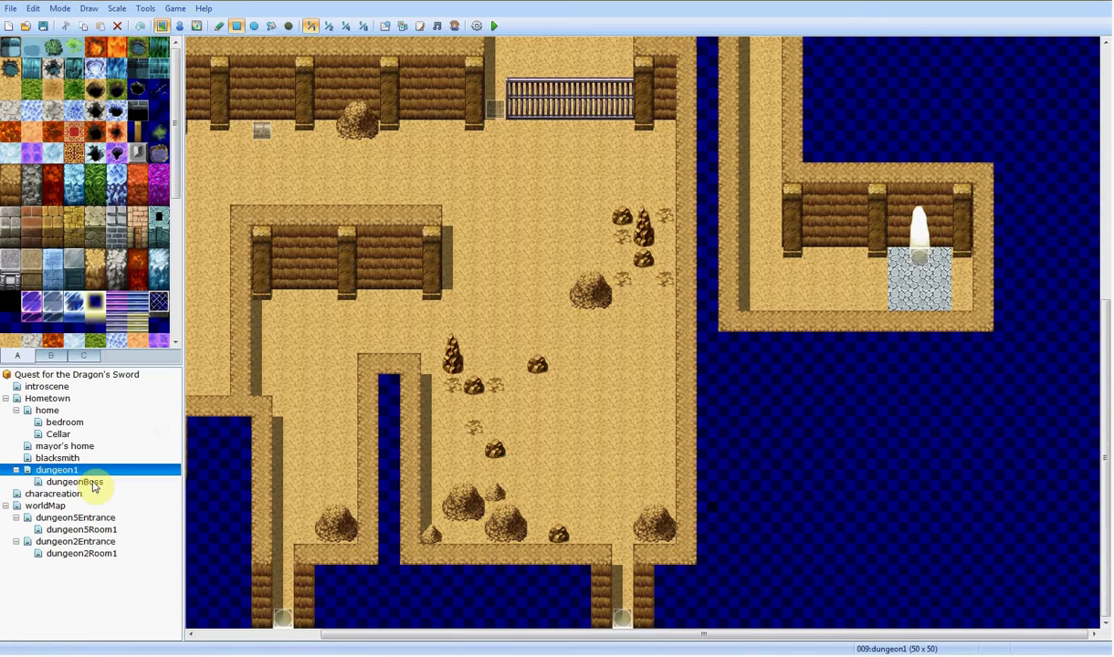
click(75, 481)
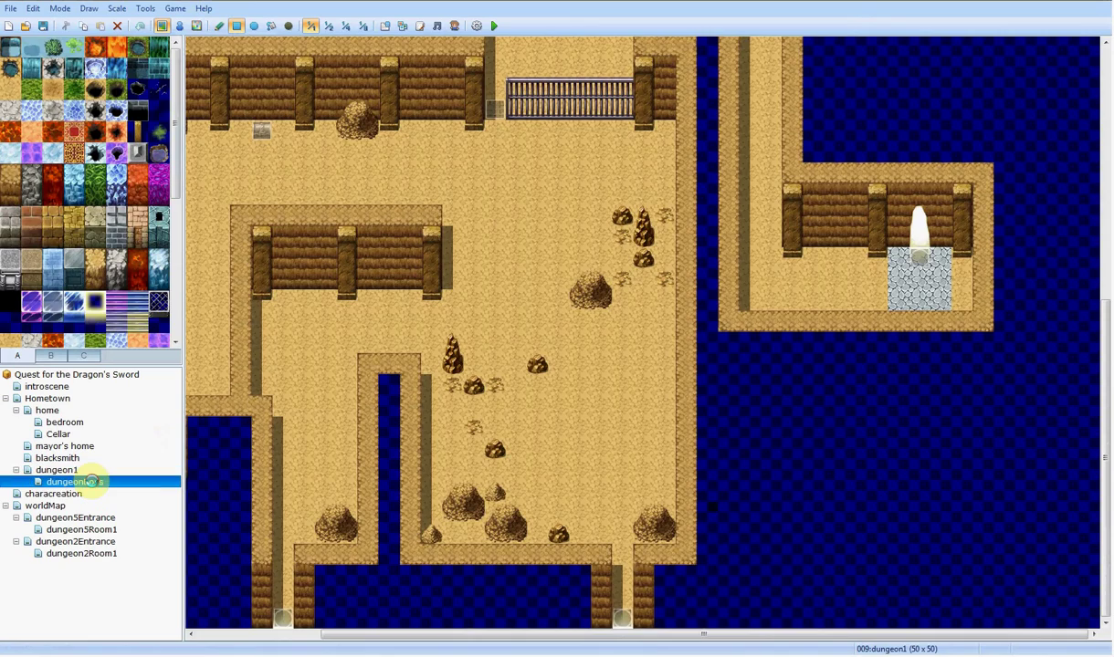
click(180, 25)
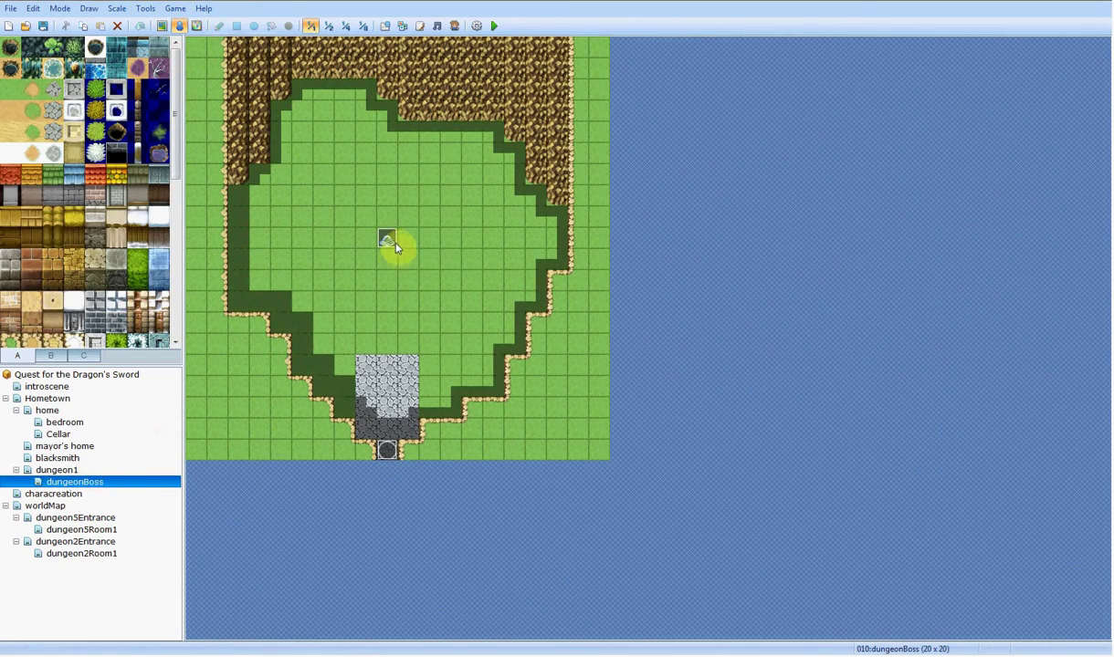
double_click(383, 235)
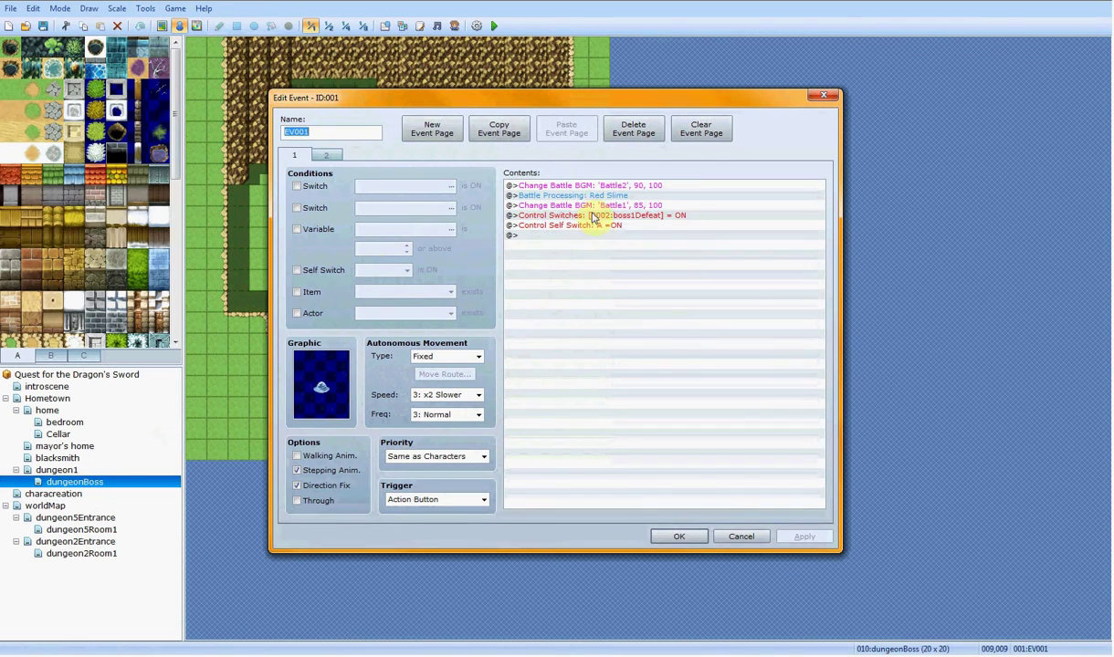
click(328, 155)
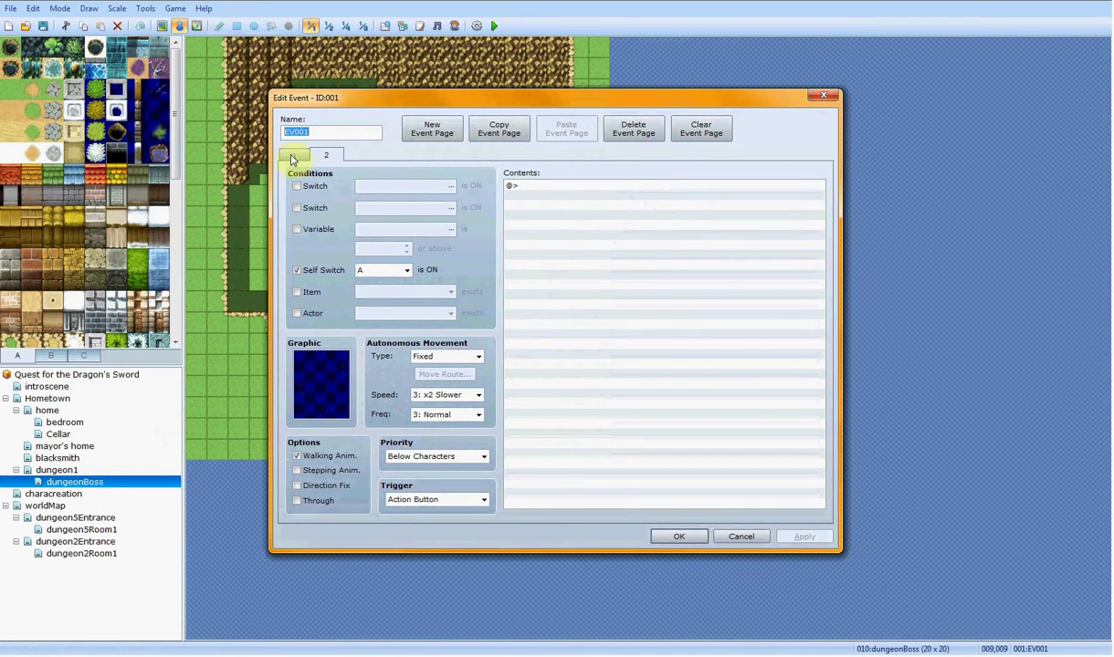
click(294, 155)
click(678, 536)
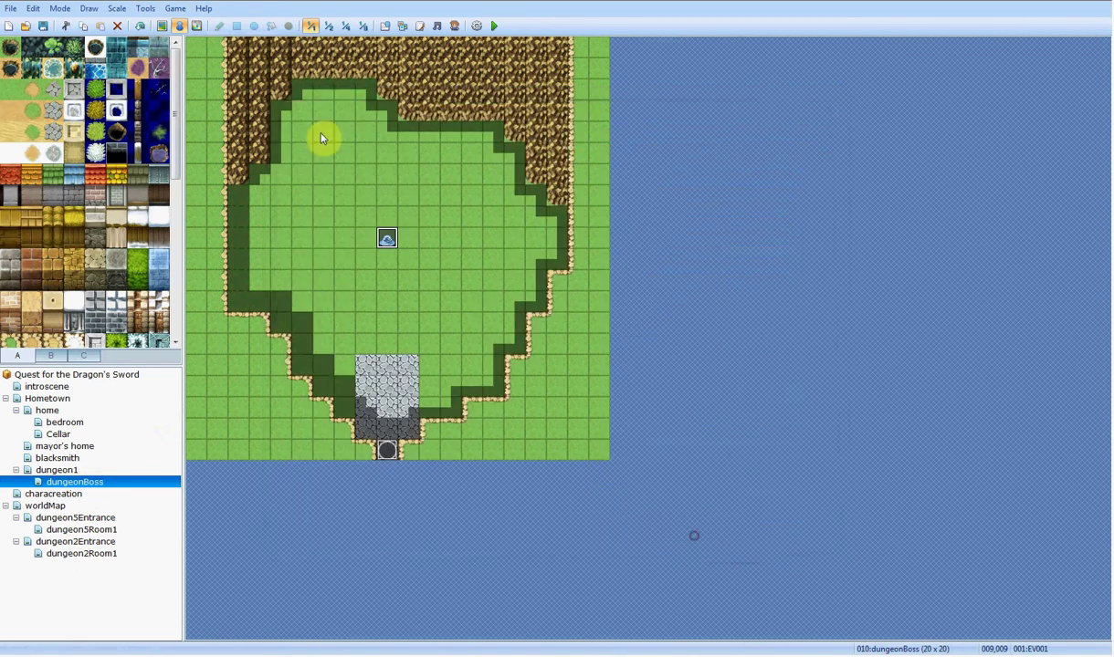
Step: Inspect the Red Slime enemy's database entry and recheck the commands of the slime boss event
click(384, 26)
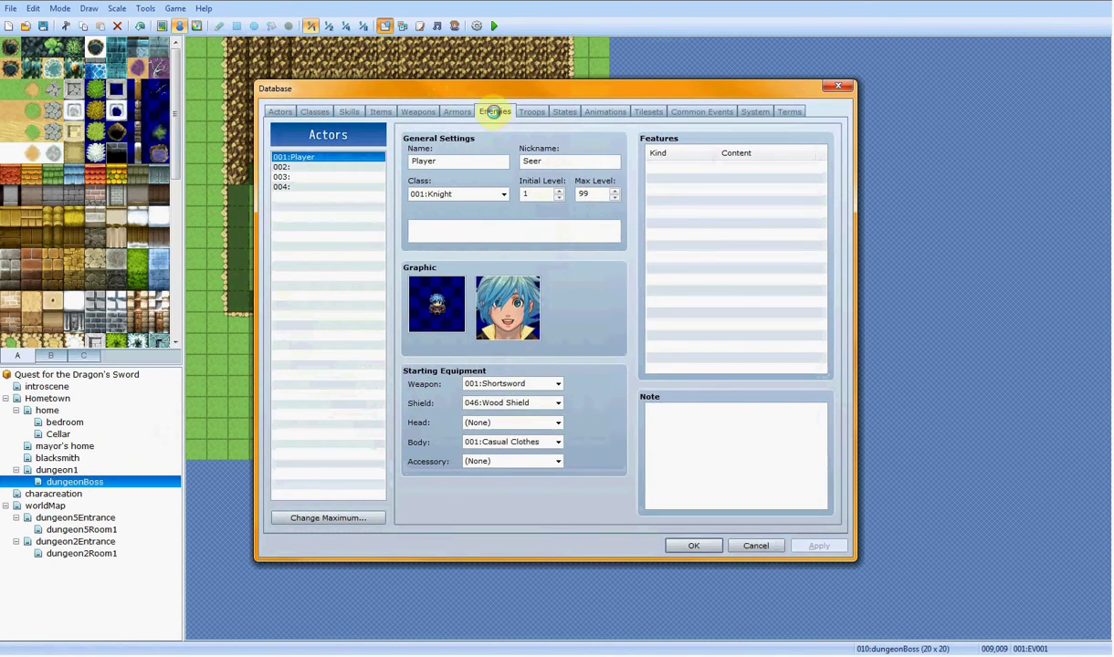
click(494, 111)
click(301, 168)
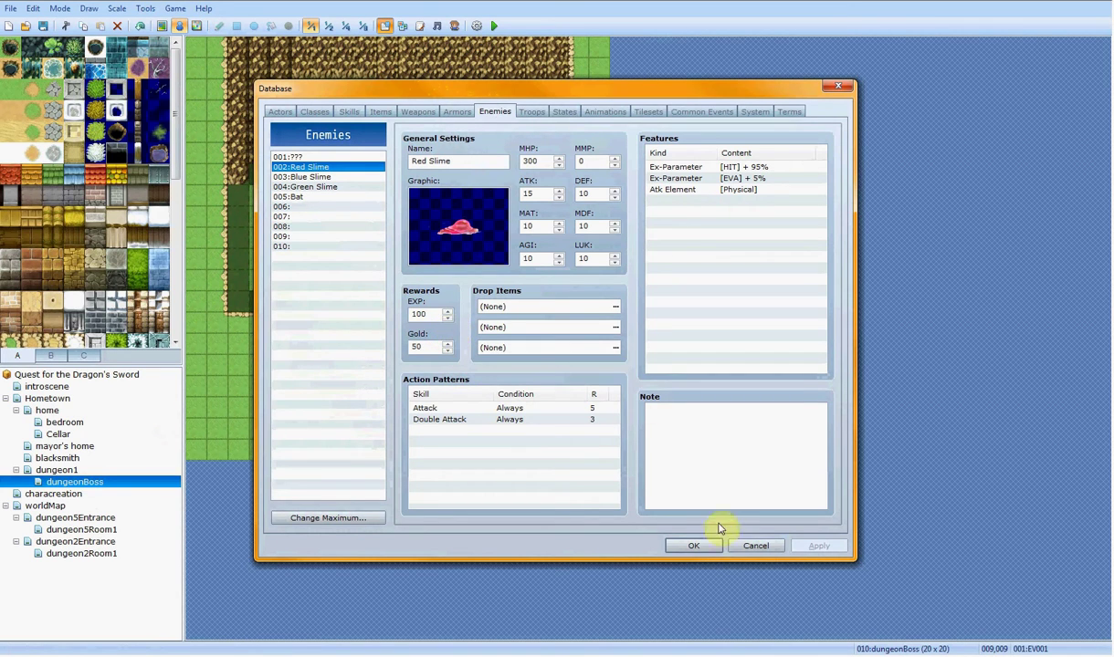
click(694, 545)
double_click(391, 234)
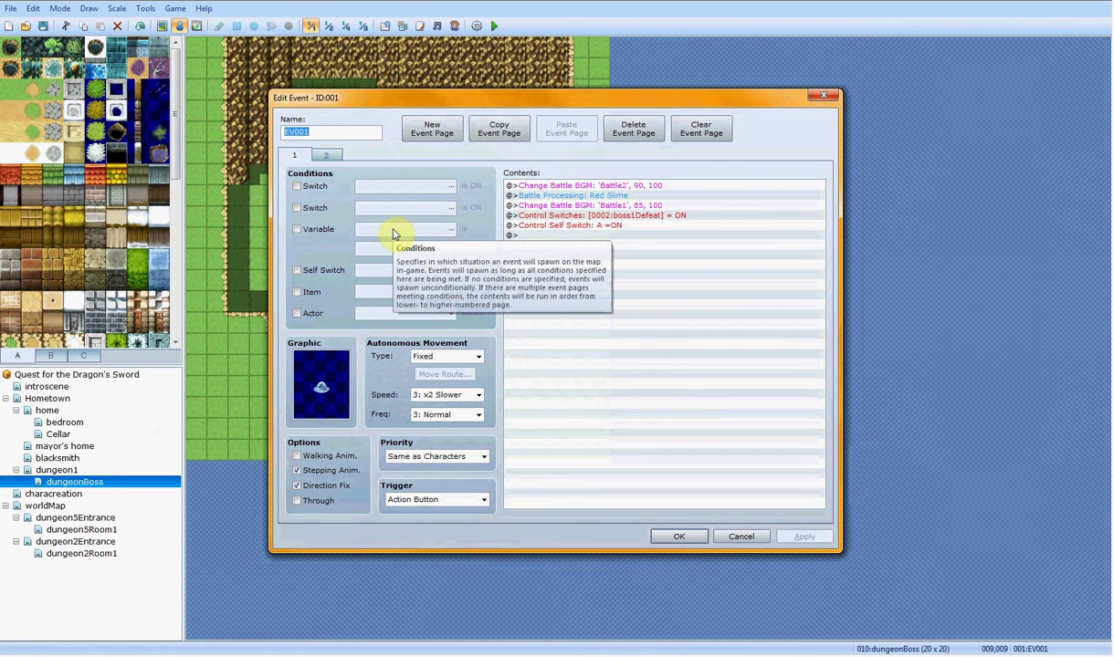
click(679, 536)
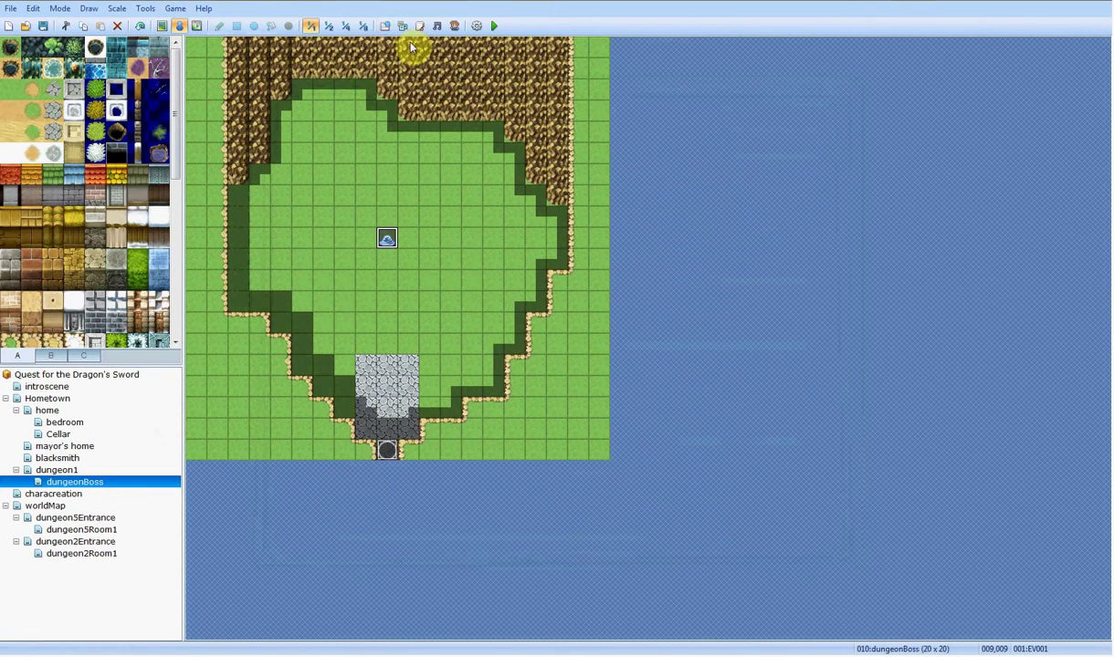
Step: Set the Red Slime's first drop item to 009:Slimy Key with a probability of 1/1
click(384, 26)
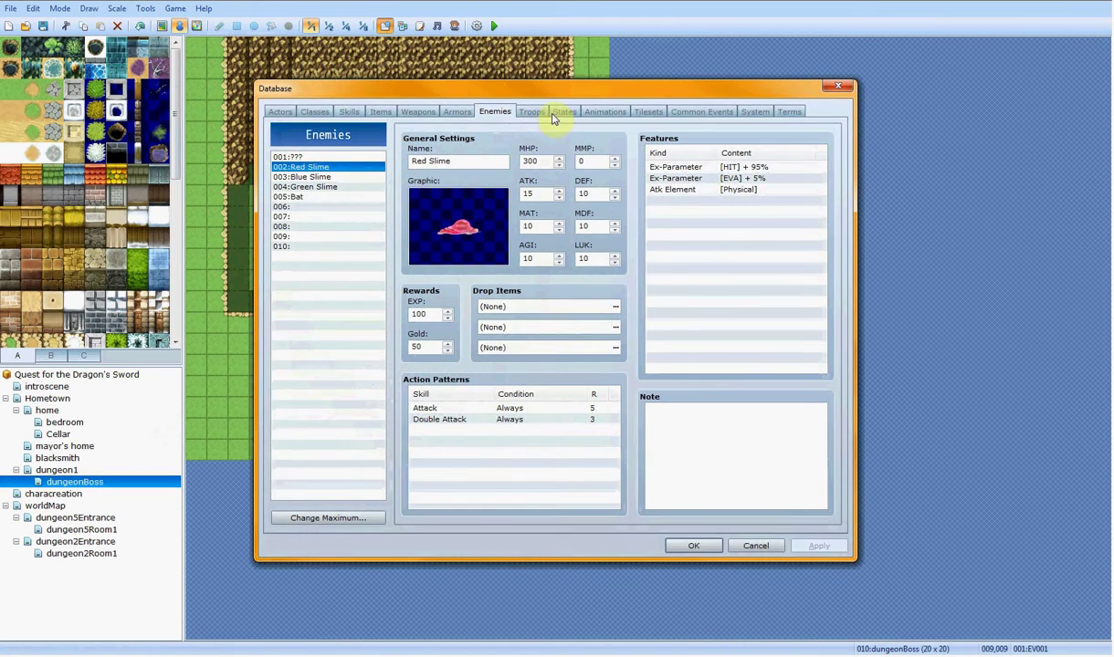
double_click(613, 307)
click(481, 285)
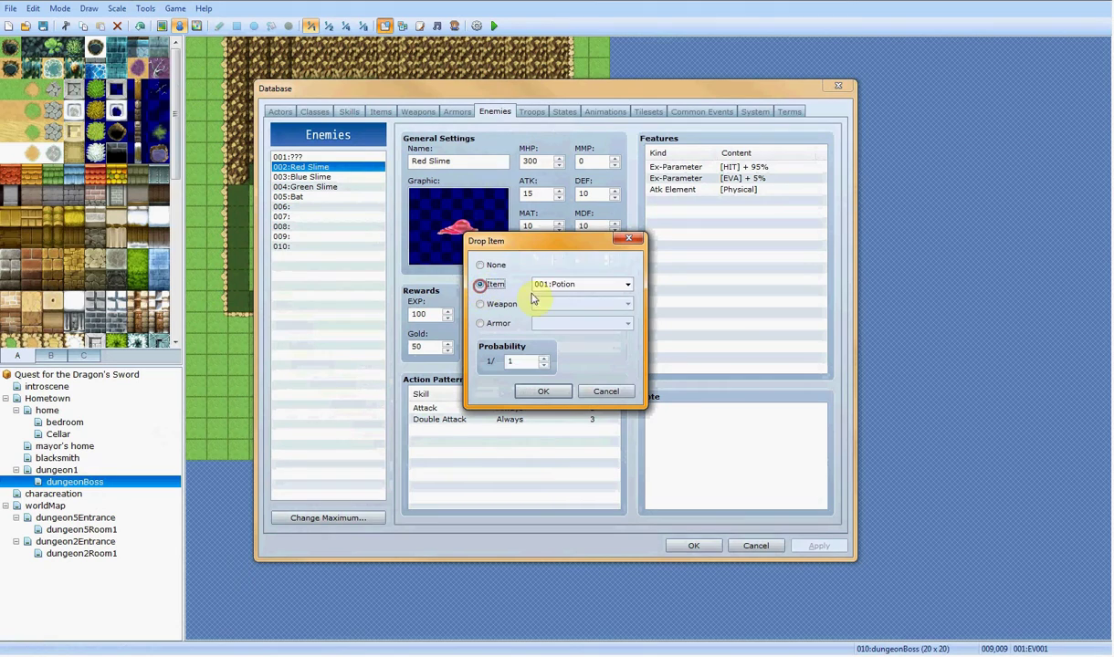
click(627, 284)
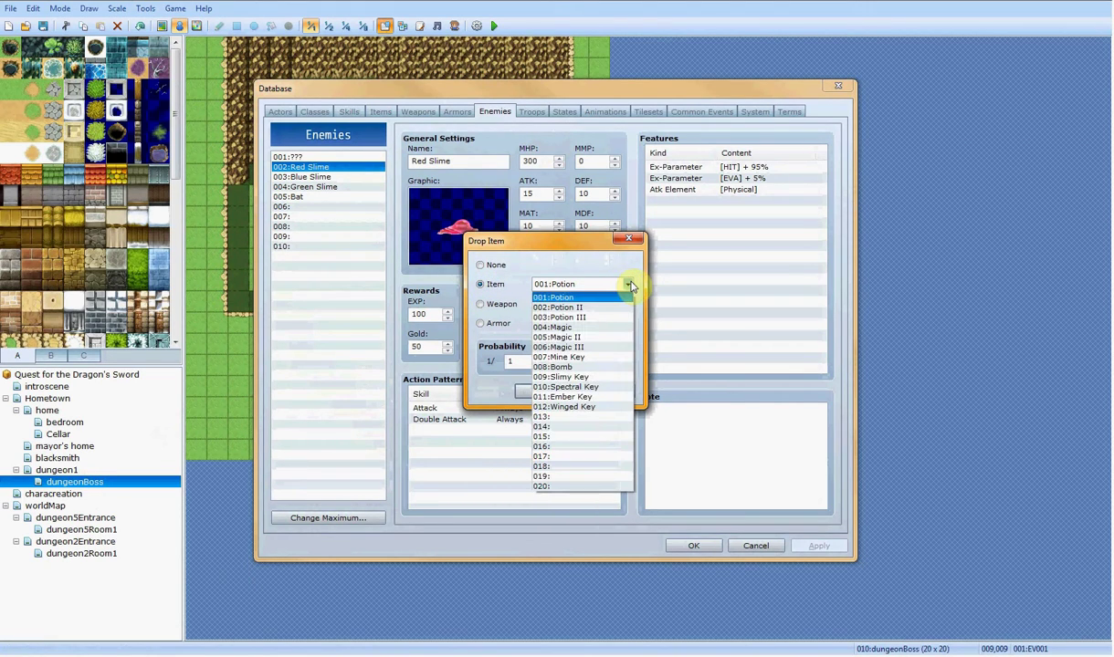
click(561, 376)
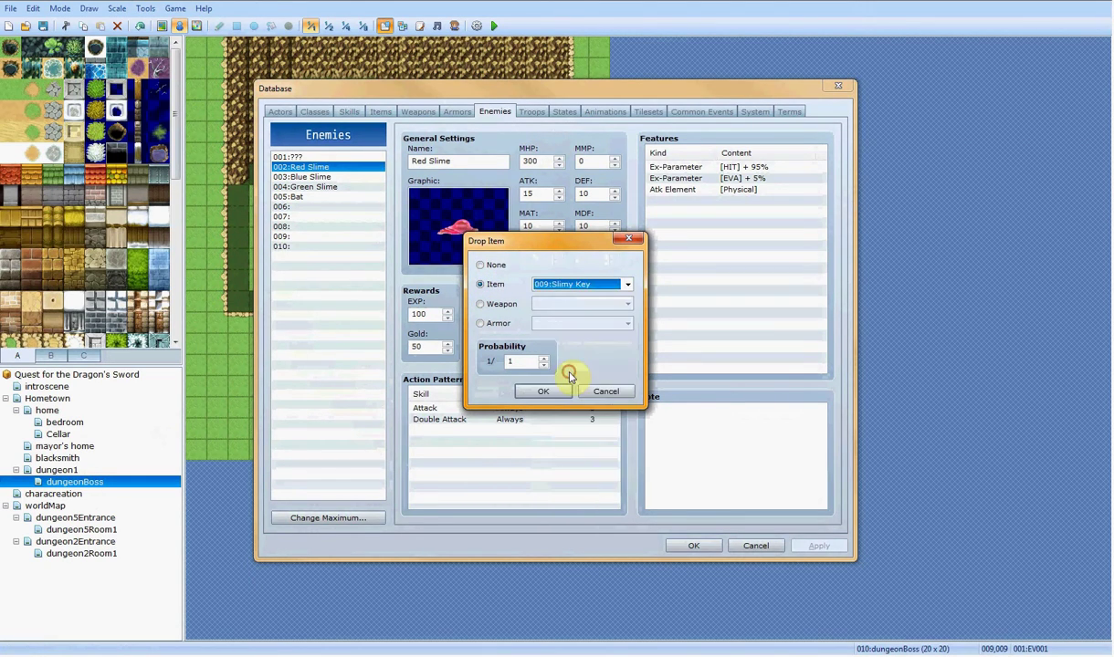
click(552, 392)
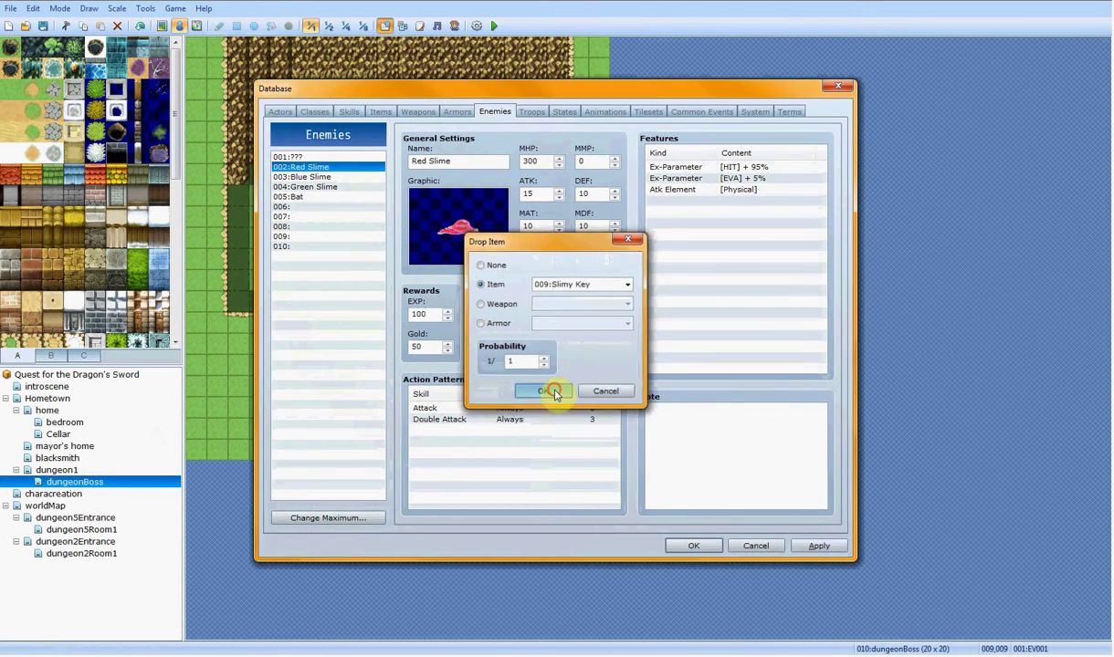
Step: Check the Blue Slime, Green Slime and Bat enemy entries, return to Red Slime and apply the database changes
click(339, 177)
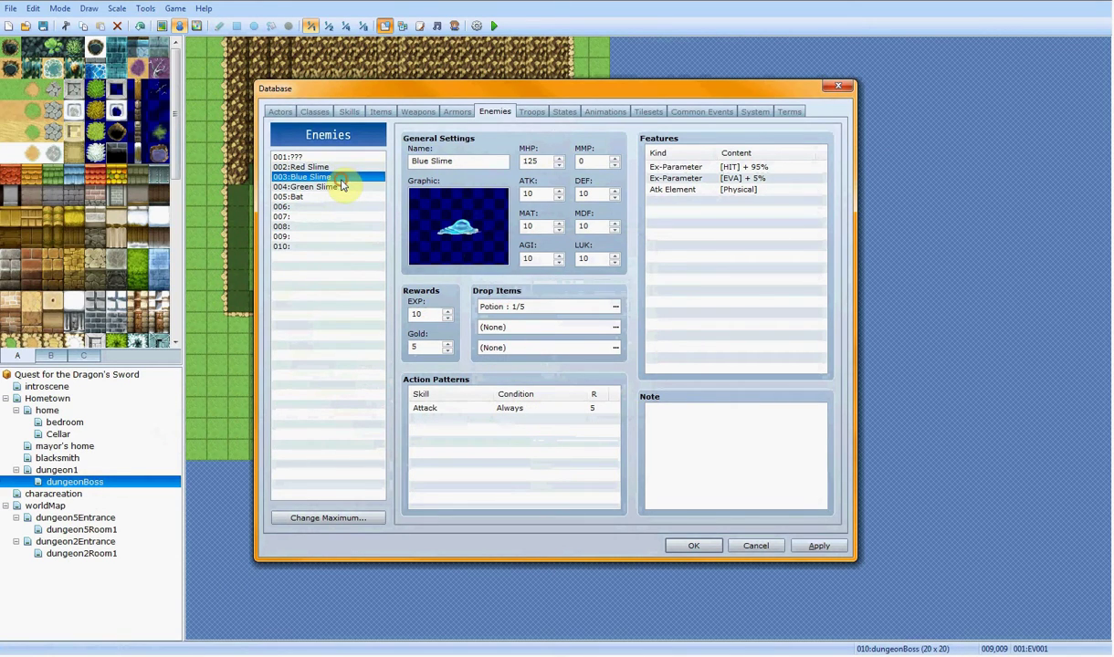
click(346, 187)
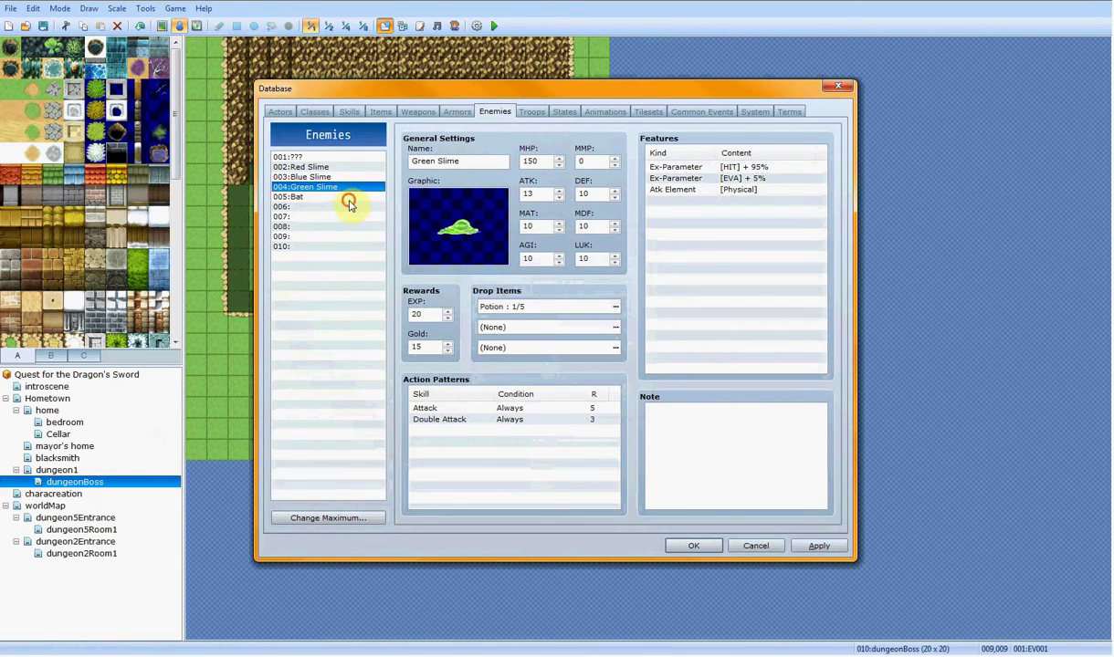
click(350, 197)
click(348, 178)
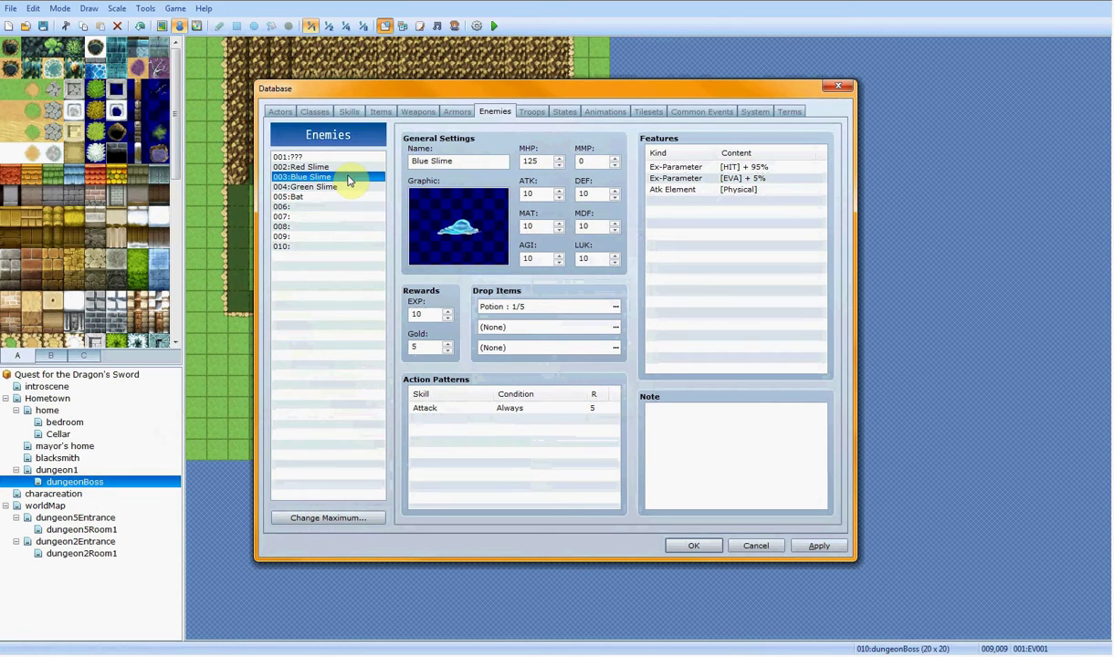
click(348, 169)
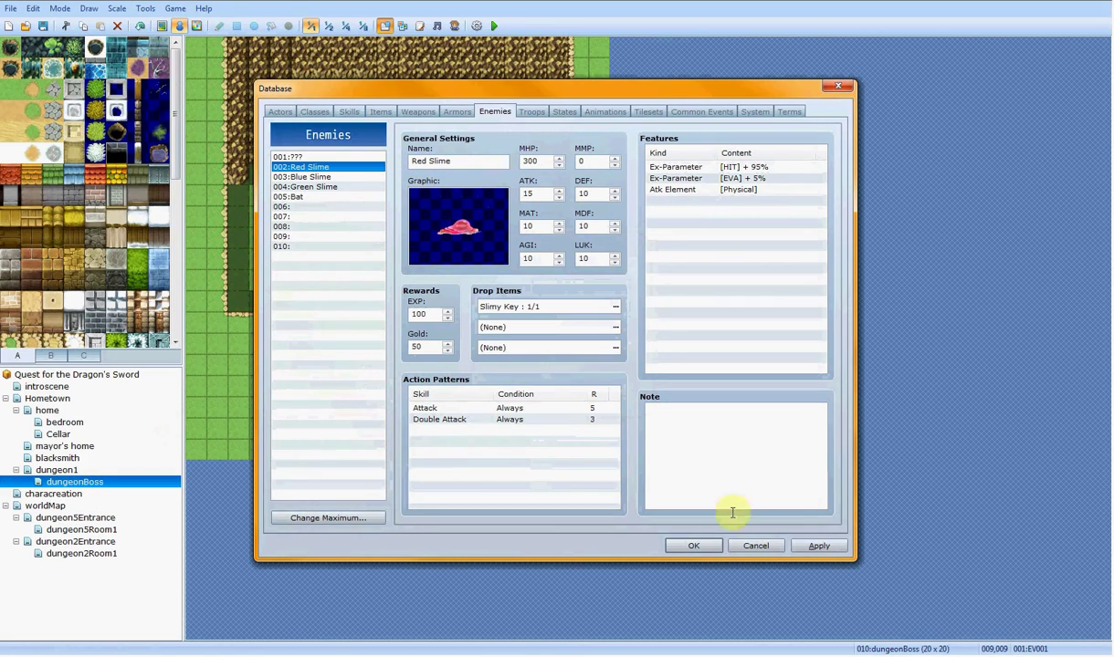
click(813, 545)
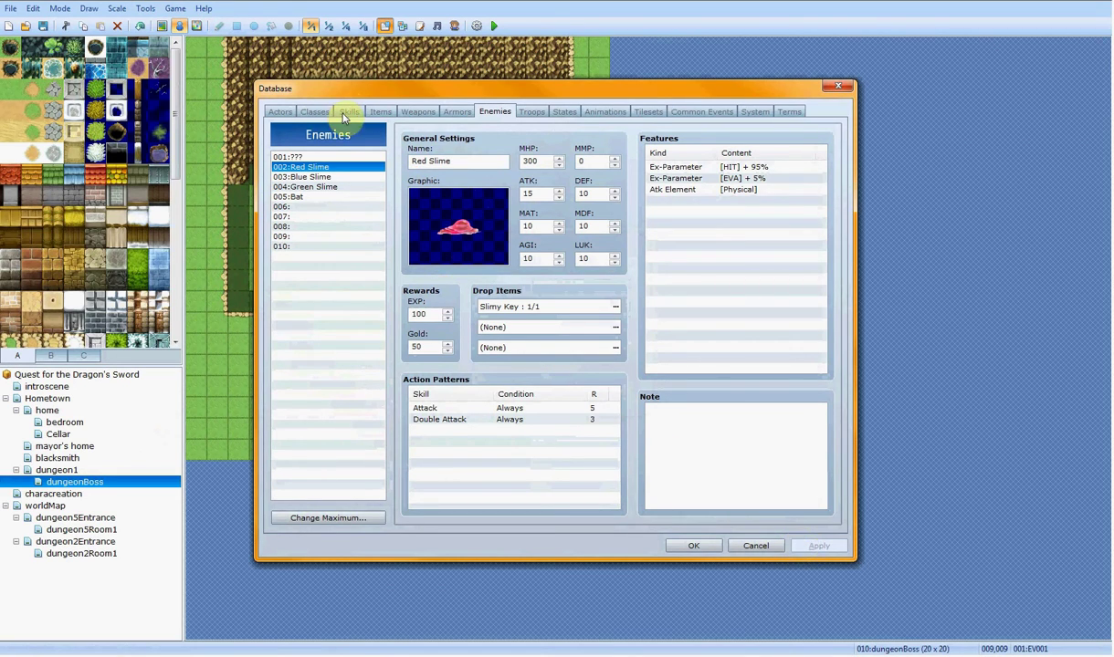
Step: Review the Slimy Key item's description and settings, along with the other dungeon keys in the item database
click(380, 111)
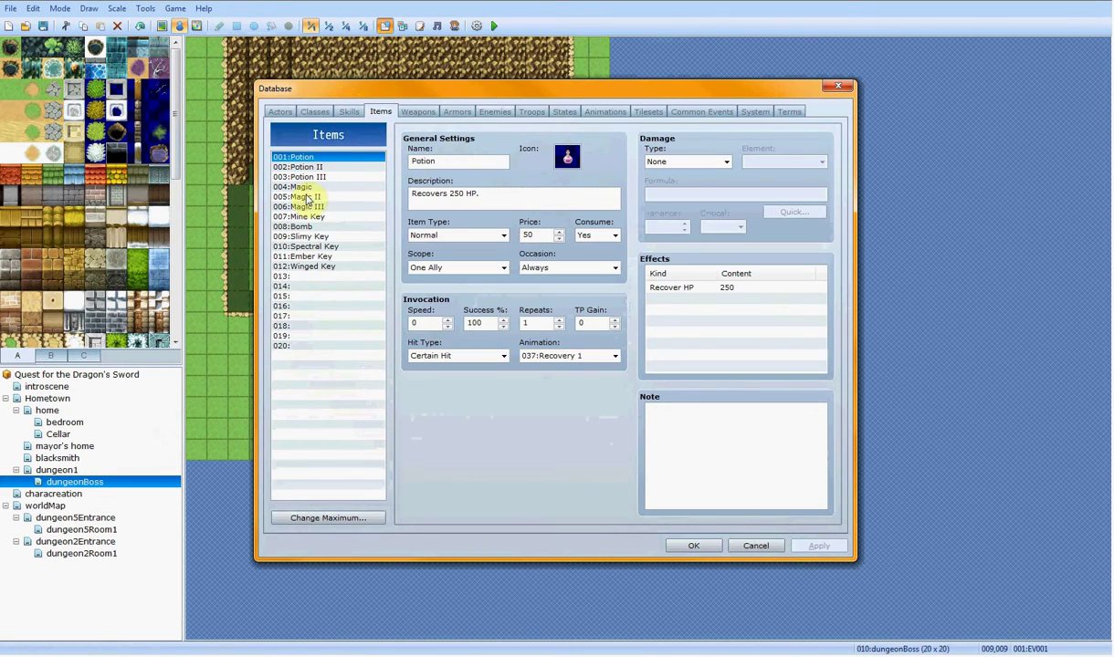
click(302, 235)
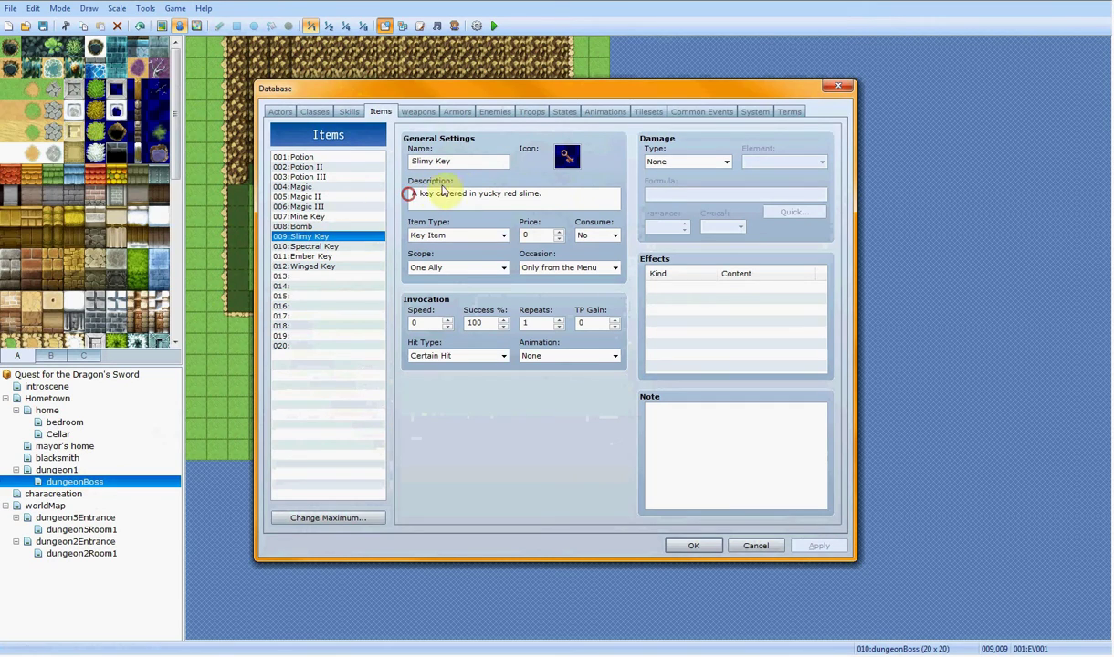
drag(543, 193, 409, 194)
click(575, 190)
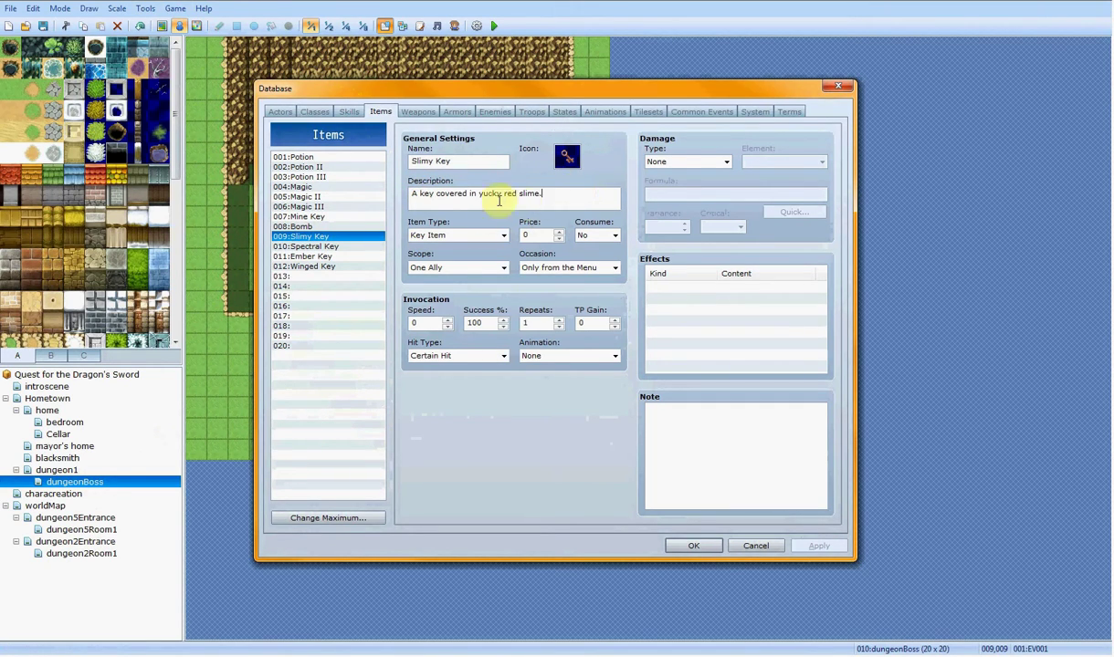
click(709, 550)
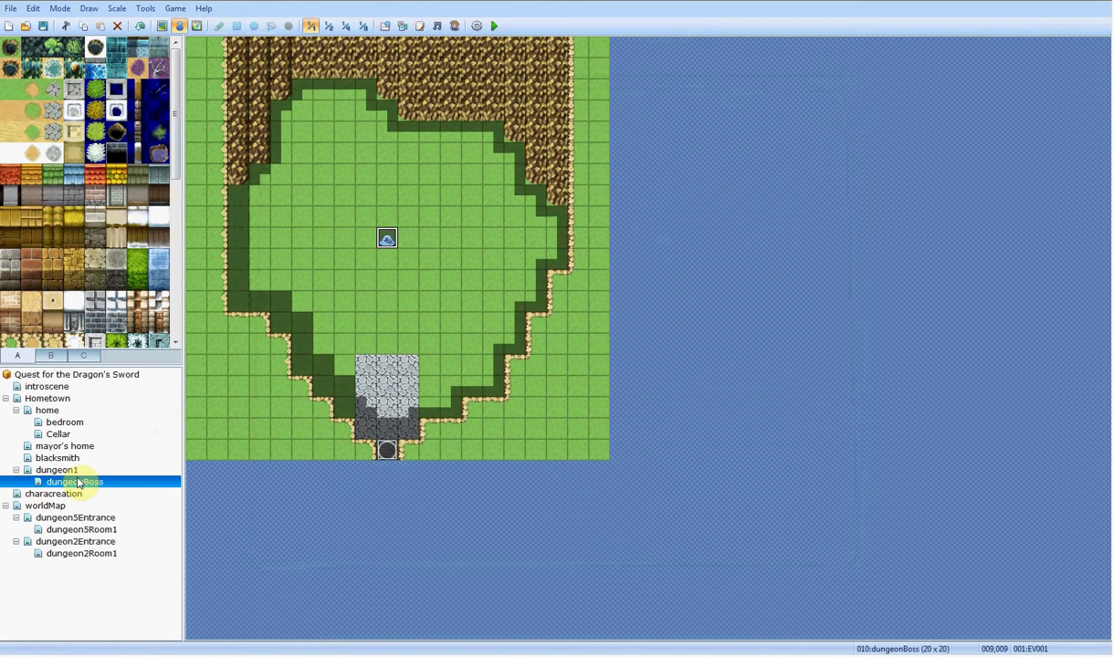
click(384, 26)
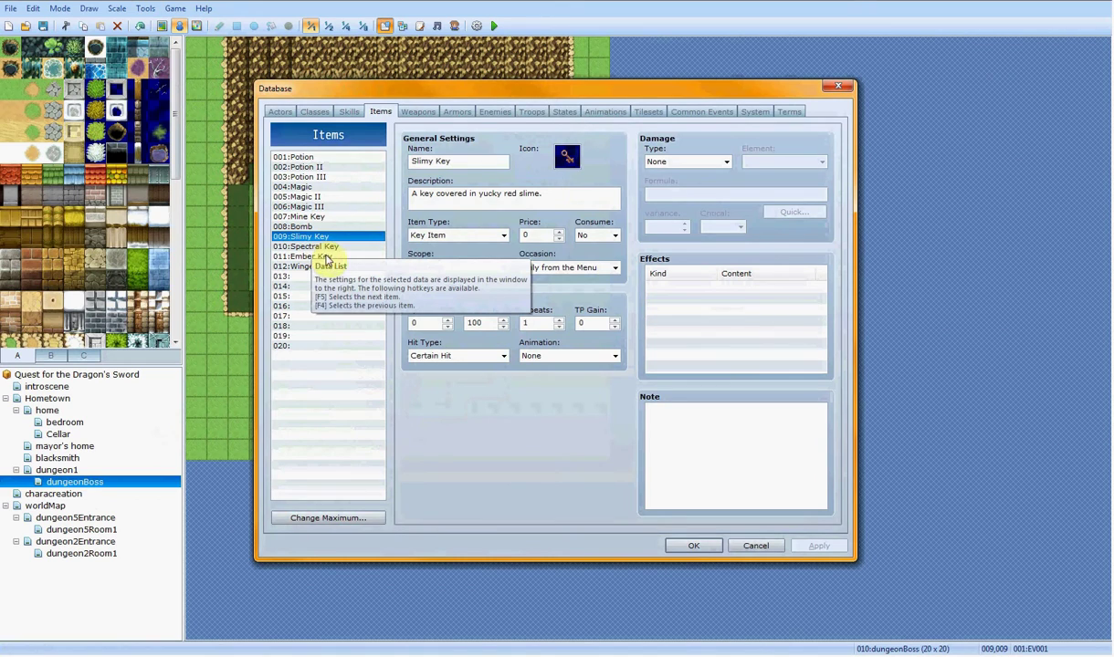
click(692, 546)
Step: View the dungeon5Entrance map and examine the dungeon locations on the worldMap
click(77, 518)
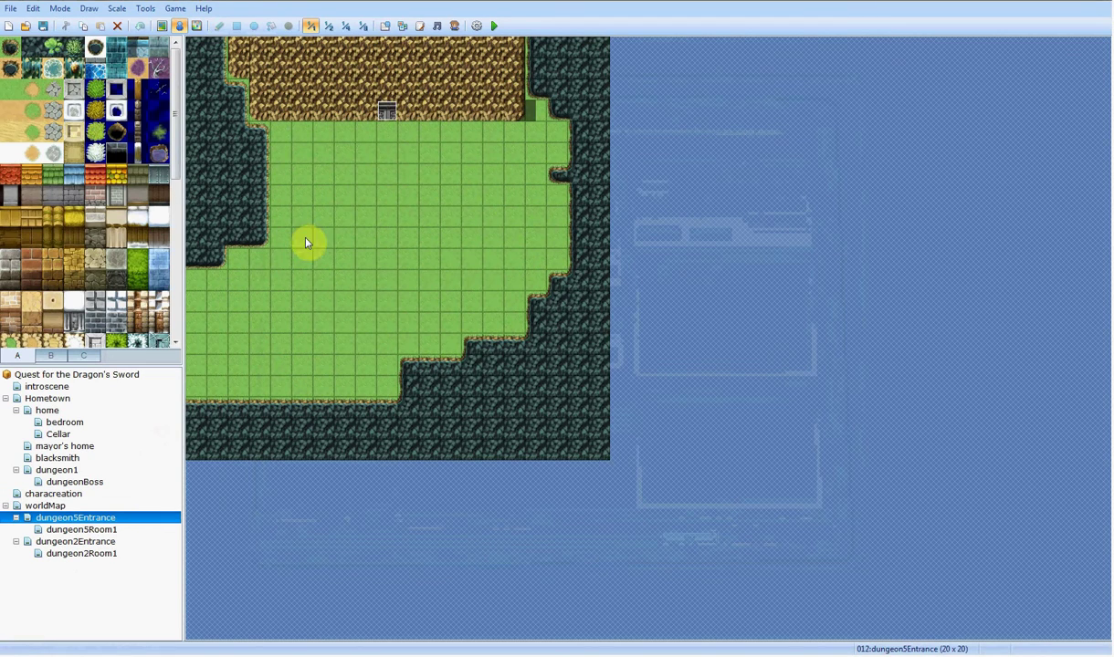
click(68, 506)
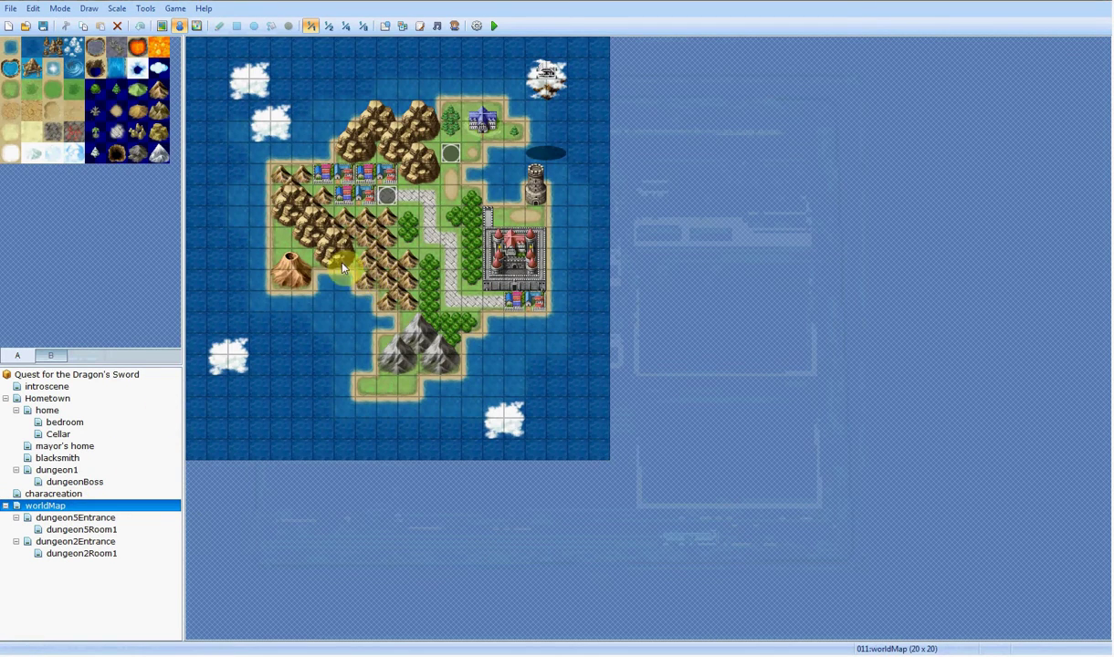
click(331, 326)
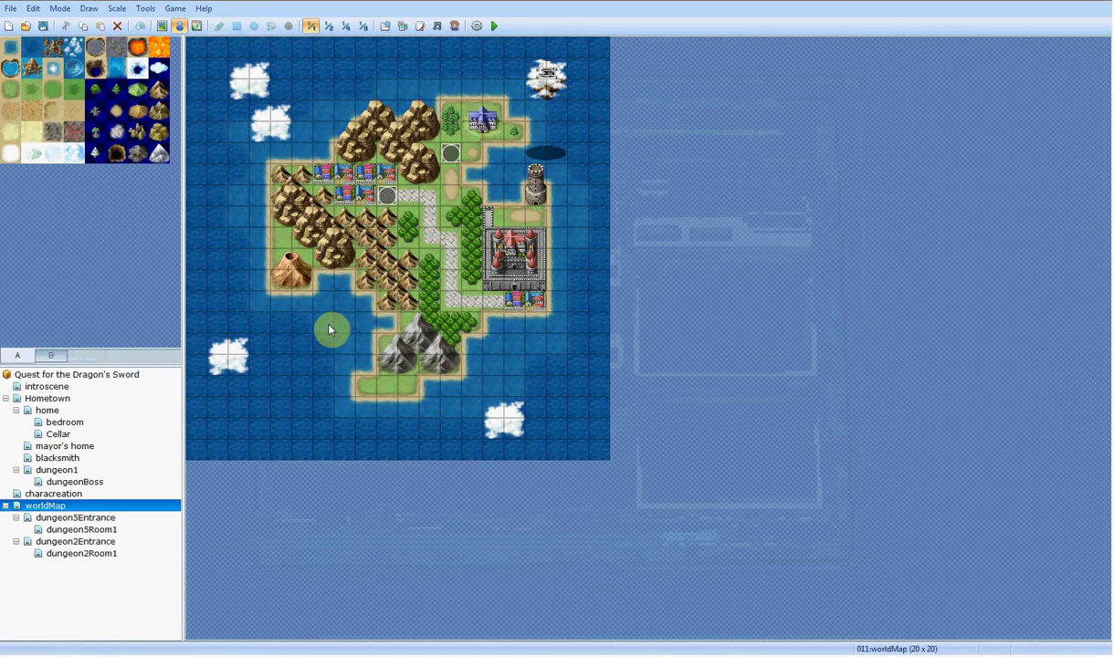
click(365, 195)
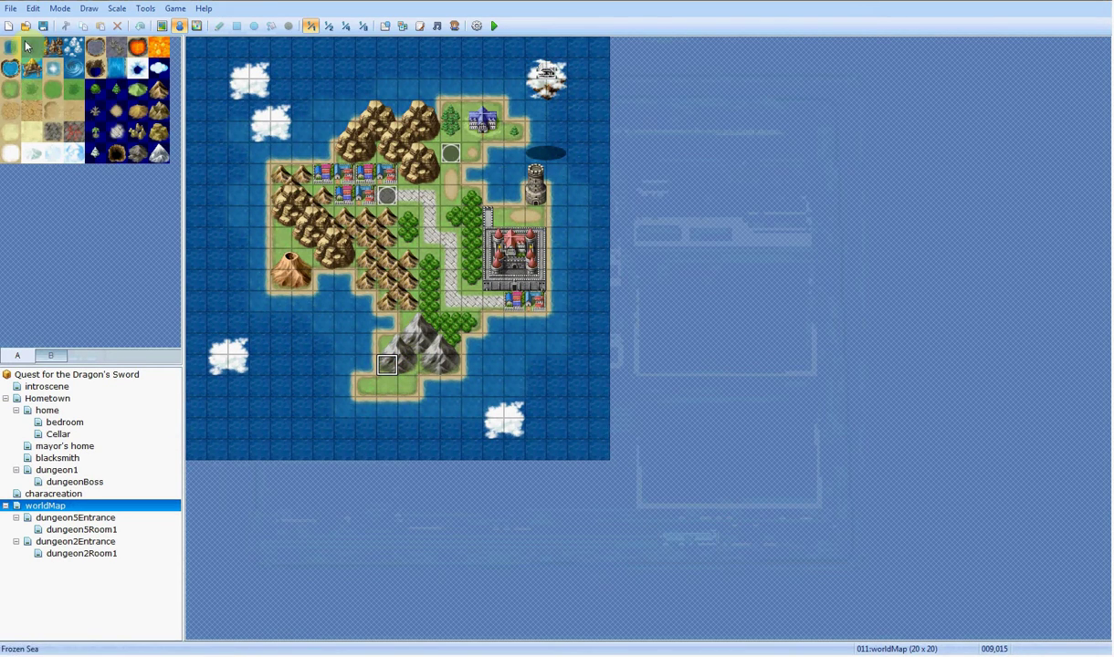
Step: Switch worldMap to tile editing and touch up the southern and western coast with the ordinary sea tile
click(158, 27)
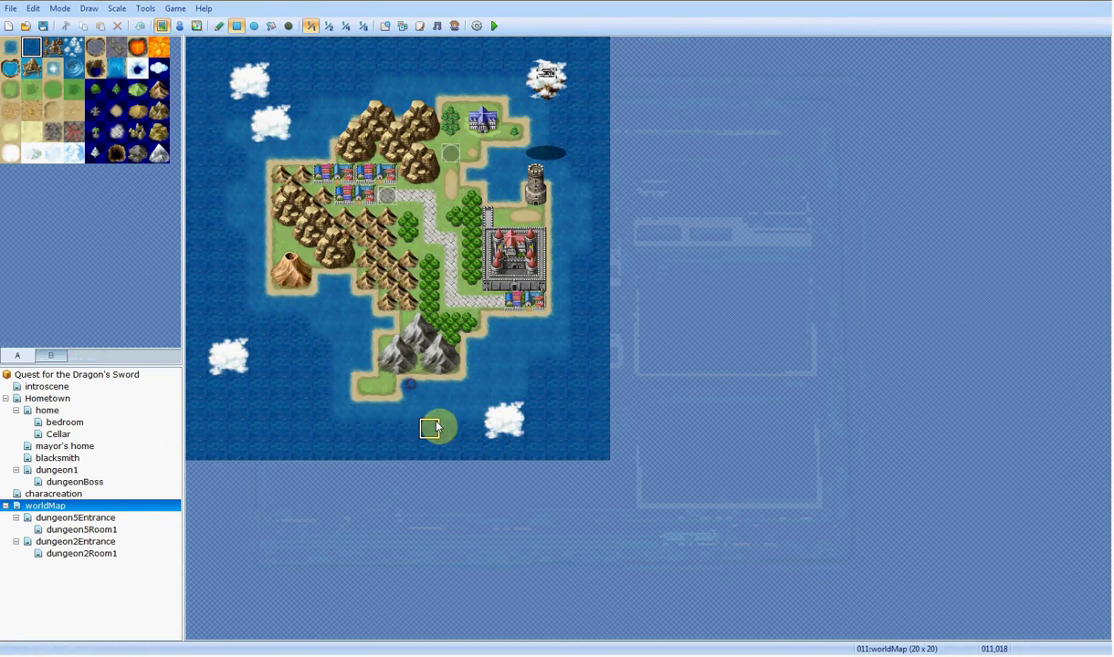
click(10, 50)
click(357, 315)
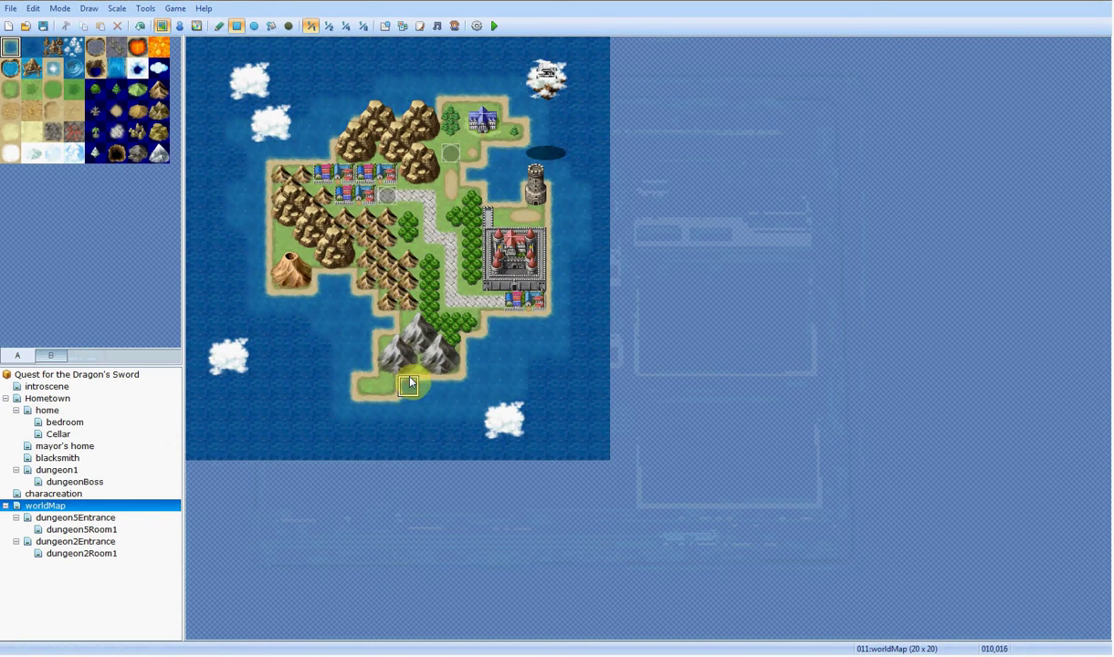
click(343, 336)
click(264, 228)
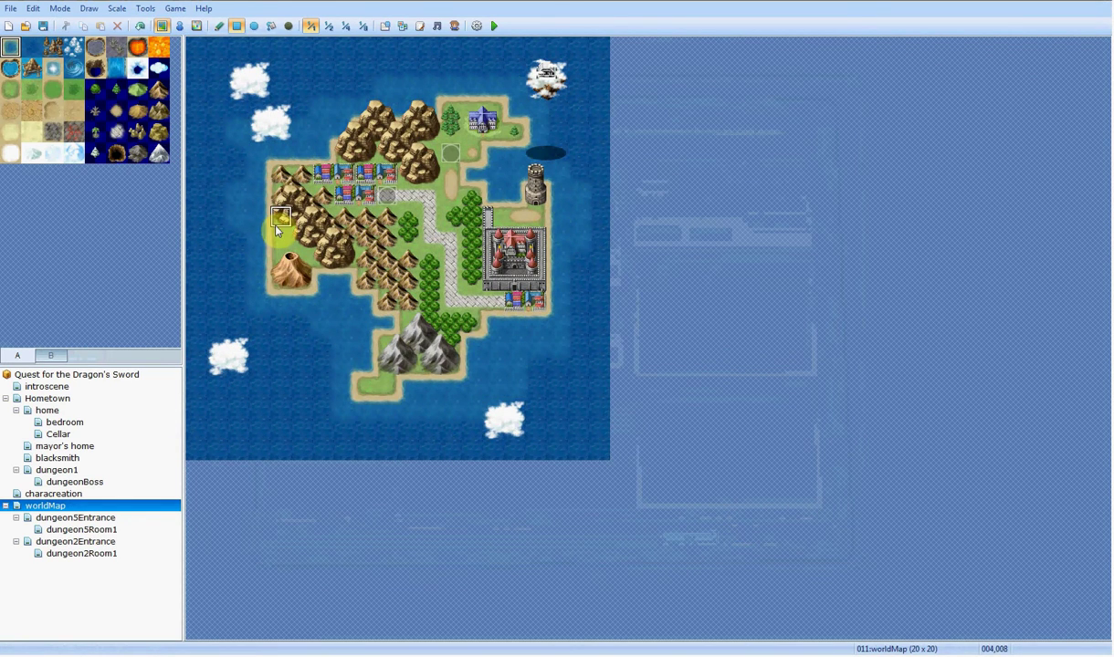
click(266, 234)
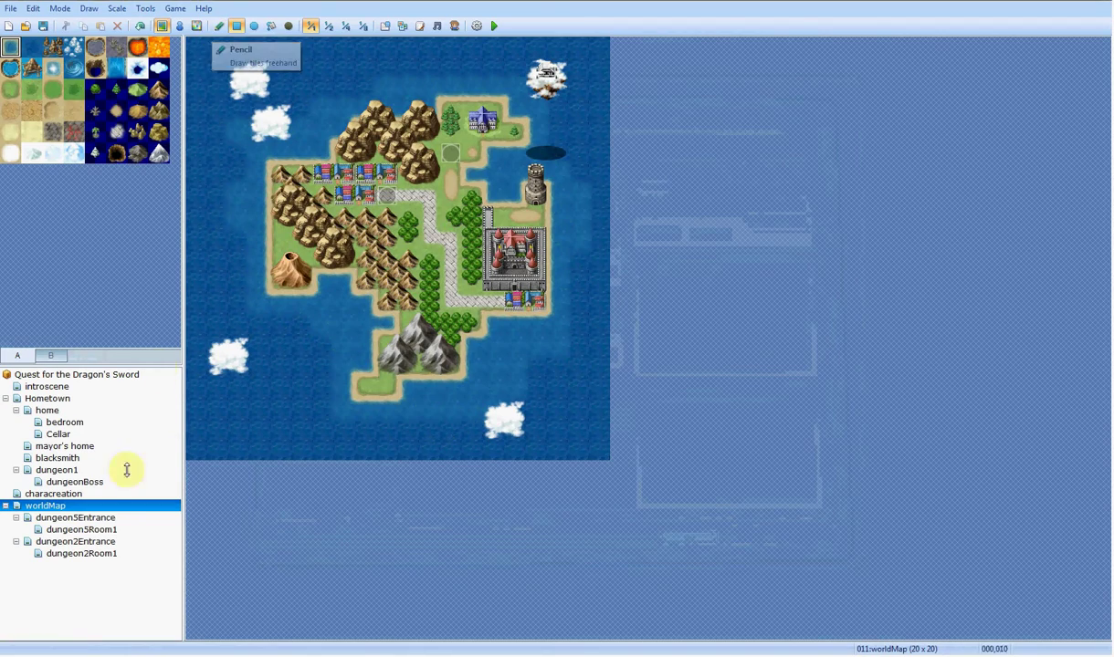
Step: Examine the dungeon2Entrance map and the current layout of dungeon2Room1
click(87, 542)
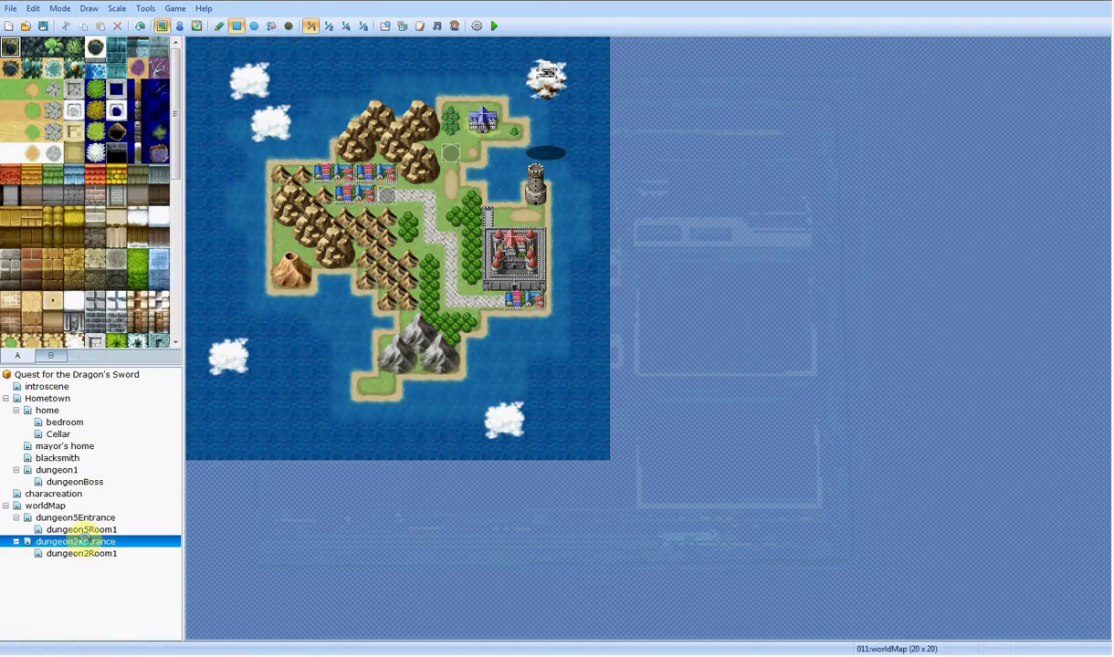
click(91, 553)
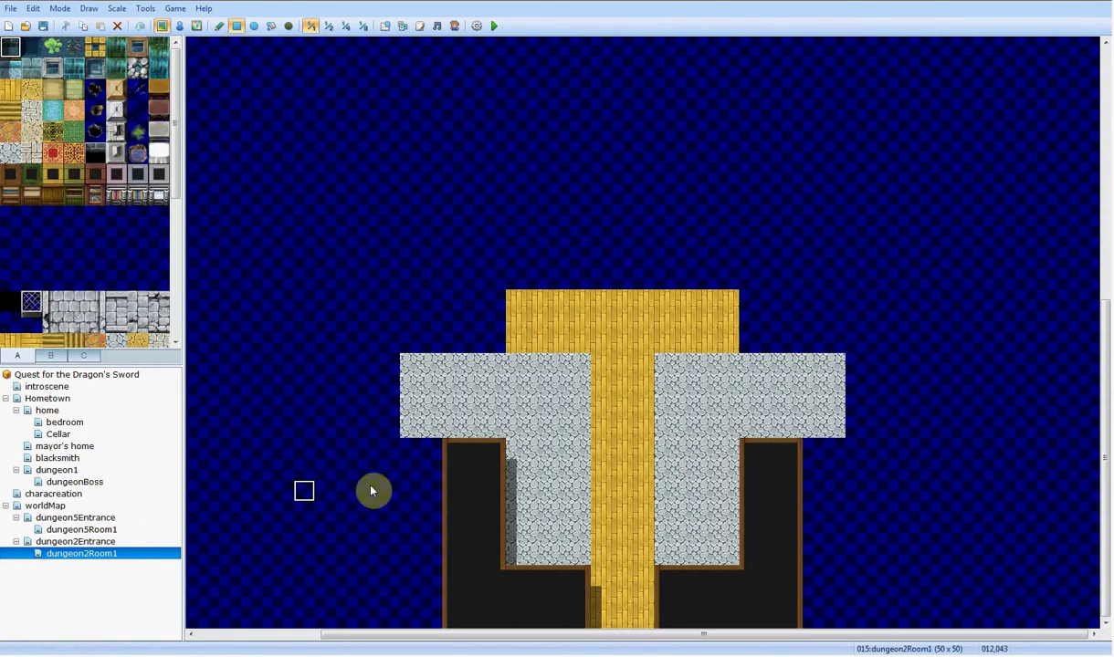
click(102, 543)
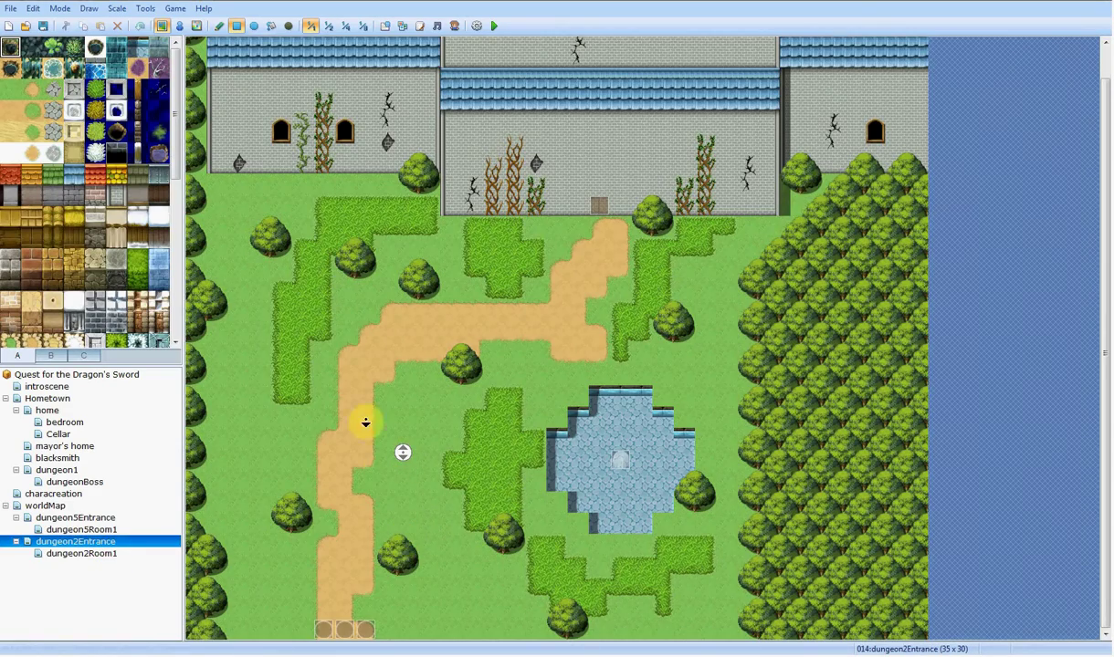
scroll(346, 384, up, 1)
scroll(333, 420, down, 1)
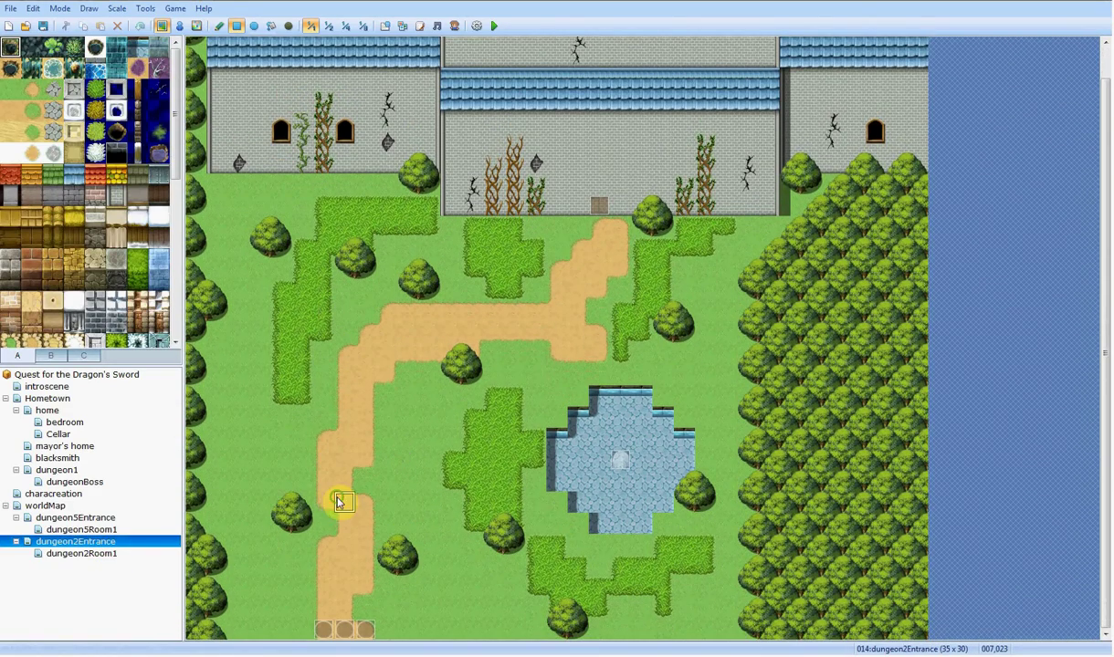
Step: In dungeon2Room1, extend the dark ceiling outward on both sides below the stone wings, about 9 tiles west and 10 tiles east
click(94, 555)
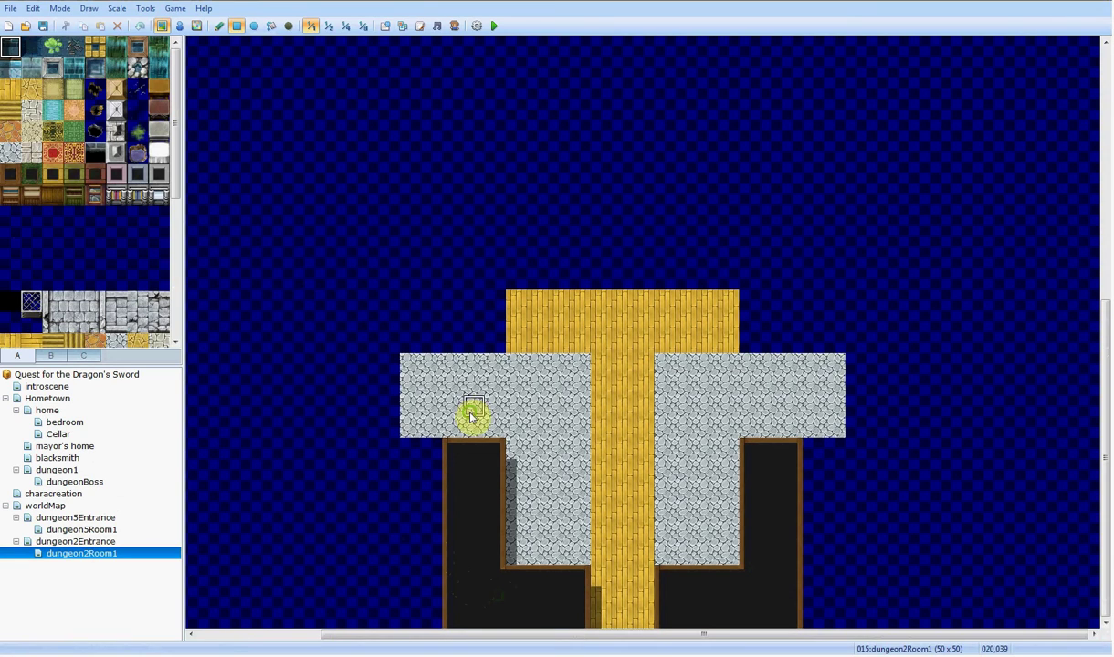
mouse_move(475, 472)
mouse_down()
mouse_move(450, 449)
mouse_move(423, 457)
mouse_move(373, 517)
mouse_move(329, 485)
mouse_move(255, 486)
mouse_up()
mouse_move(807, 496)
mouse_down()
mouse_move(1001, 441)
mouse_move(1011, 460)
mouse_up()
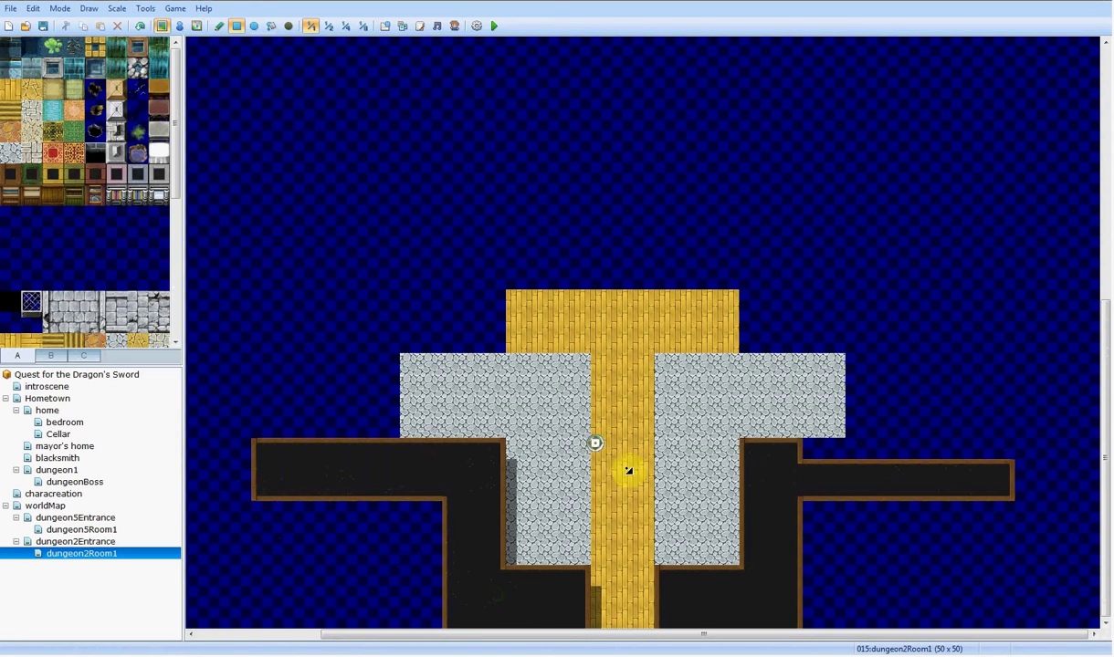
Step: Extend the wooden path two tiles north at three tiles wide, and flank it with four-tile-wide stone floor patches
scroll(681, 456, up, 3)
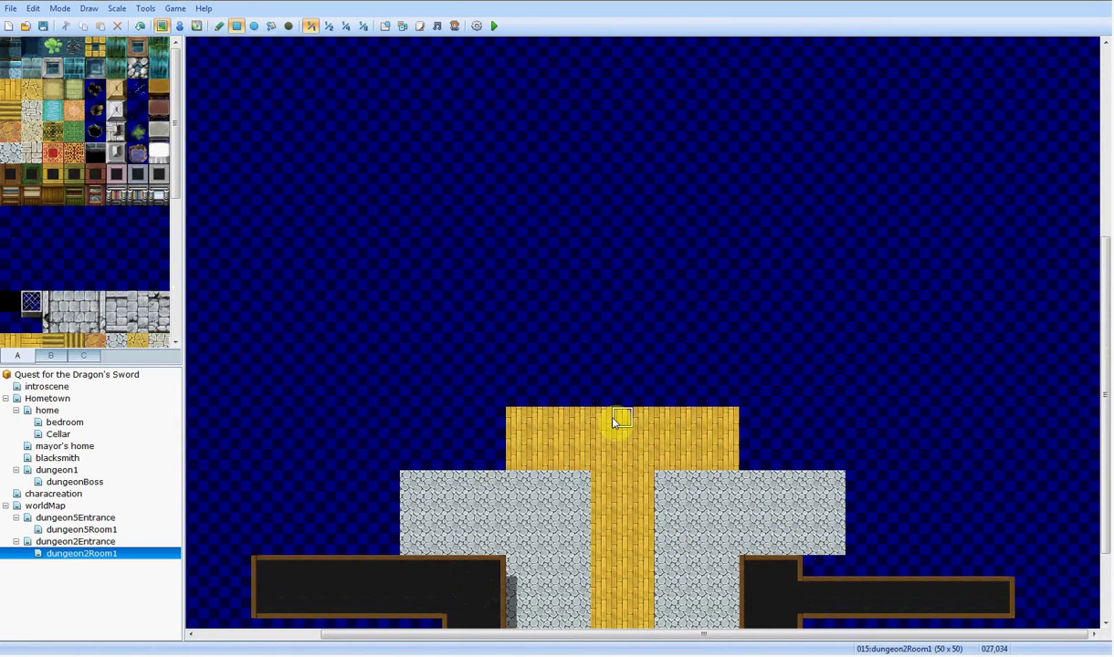
mouse_move(603, 400)
mouse_down()
mouse_move(666, 392)
mouse_move(634, 388)
mouse_up()
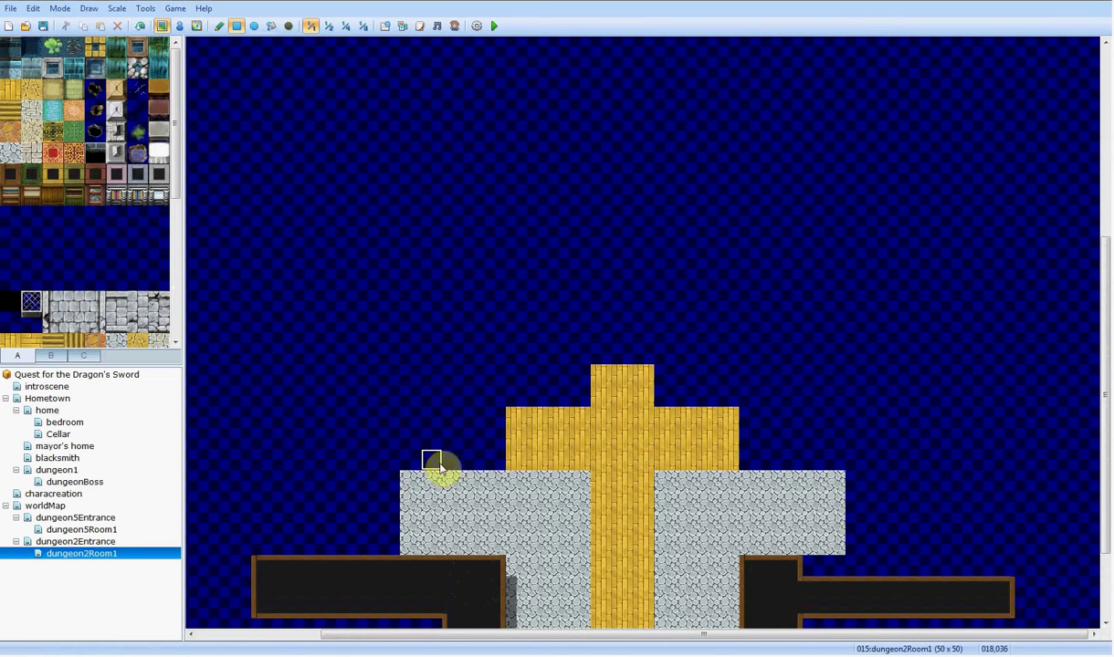
drag(511, 402, 574, 376)
drag(714, 376, 732, 376)
middle_drag(662, 438, 956, 493)
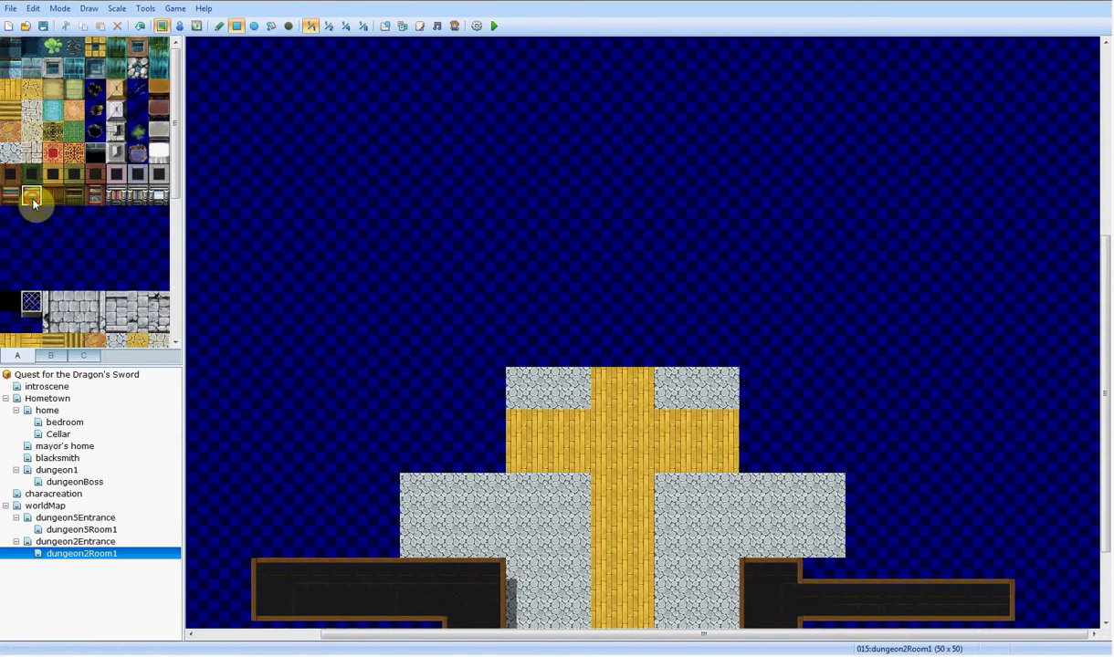
Step: Paint a cream wall 11 tiles wide and 3 high north of the floor, topped by a dark ceiling block 9 tiles high
click(32, 197)
mouse_move(516, 315)
mouse_down()
mouse_move(726, 329)
mouse_move(609, 341)
mouse_move(513, 312)
mouse_move(721, 316)
mouse_up()
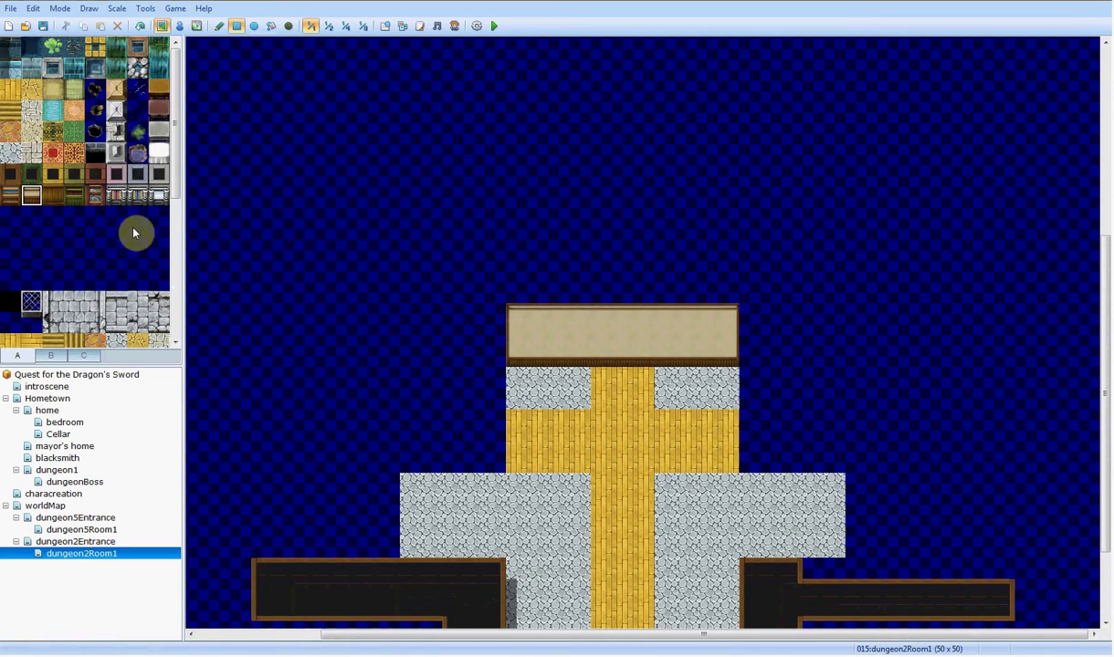
click(12, 172)
mouse_move(511, 290)
mouse_down()
mouse_move(715, 286)
mouse_move(731, 265)
mouse_move(718, 175)
mouse_up()
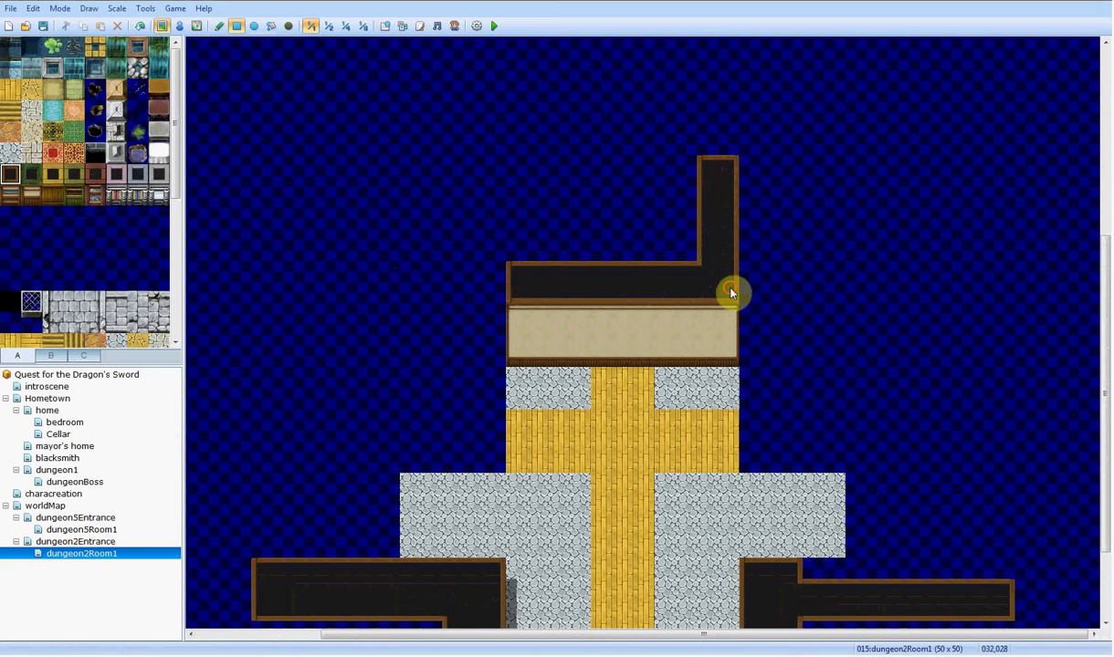
mouse_move(731, 294)
mouse_down()
mouse_move(567, 150)
mouse_move(522, 151)
mouse_move(527, 137)
mouse_move(730, 130)
mouse_up()
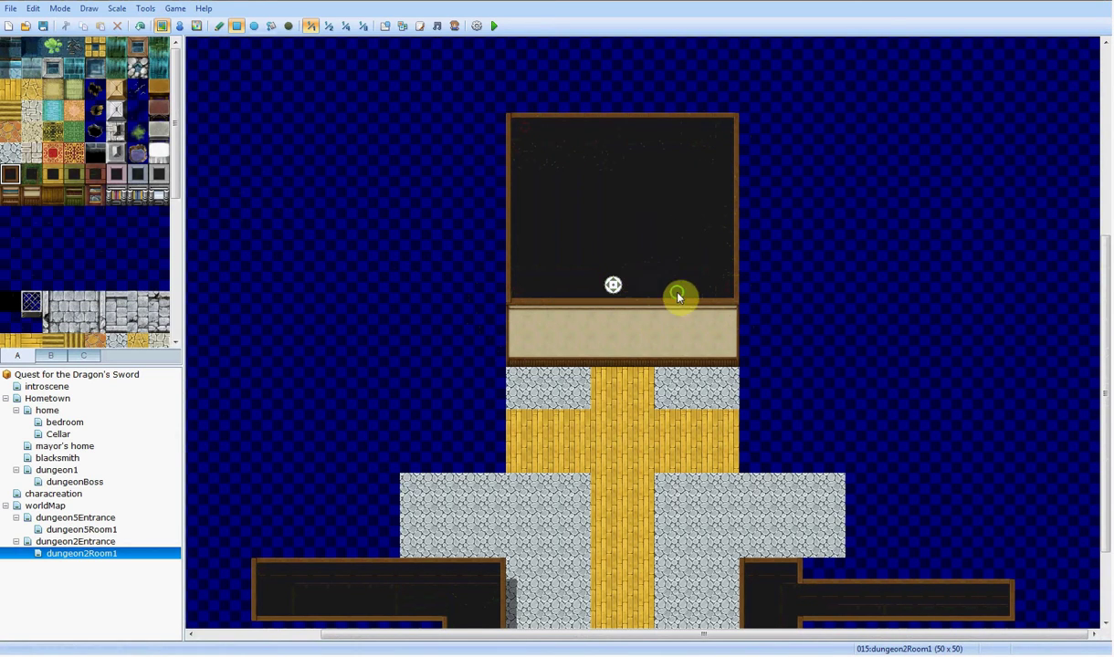
Step: Thicken the eastern dark ceiling arm by one row so it is three tiles high like the western one
scroll(676, 255, up, 3)
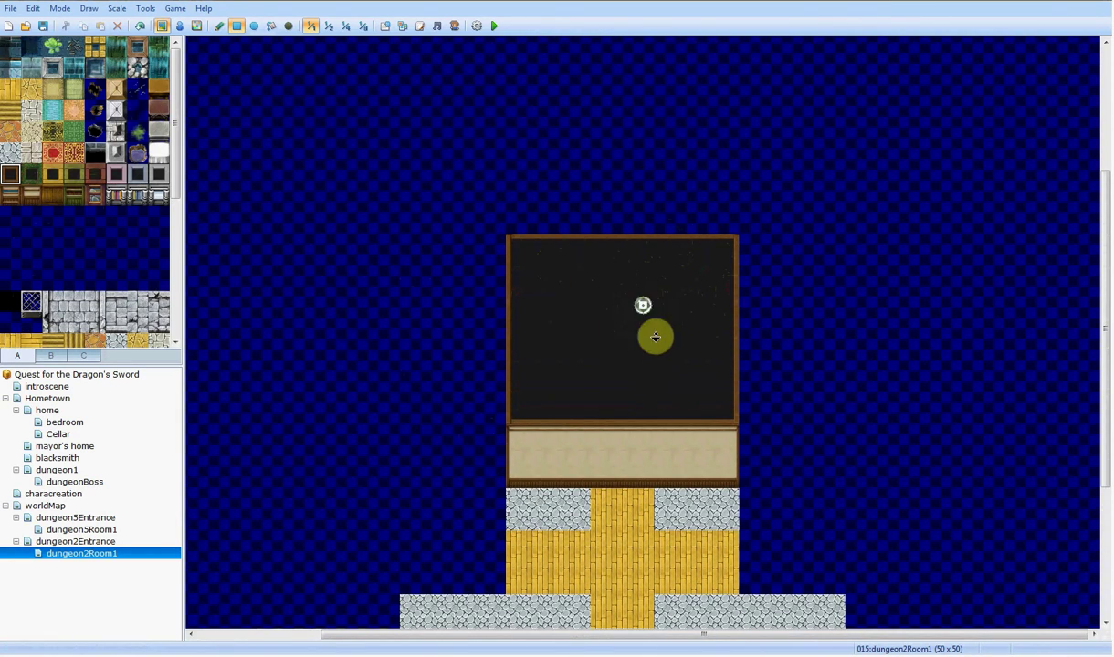
scroll(657, 365, down, 6)
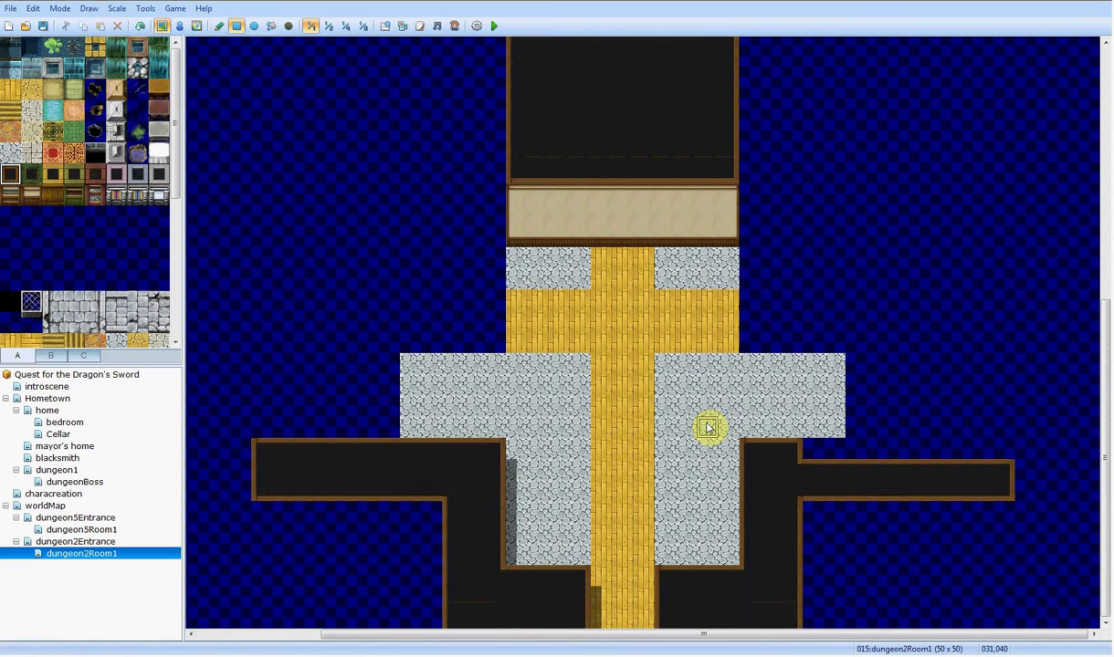
scroll(684, 434, up, 4)
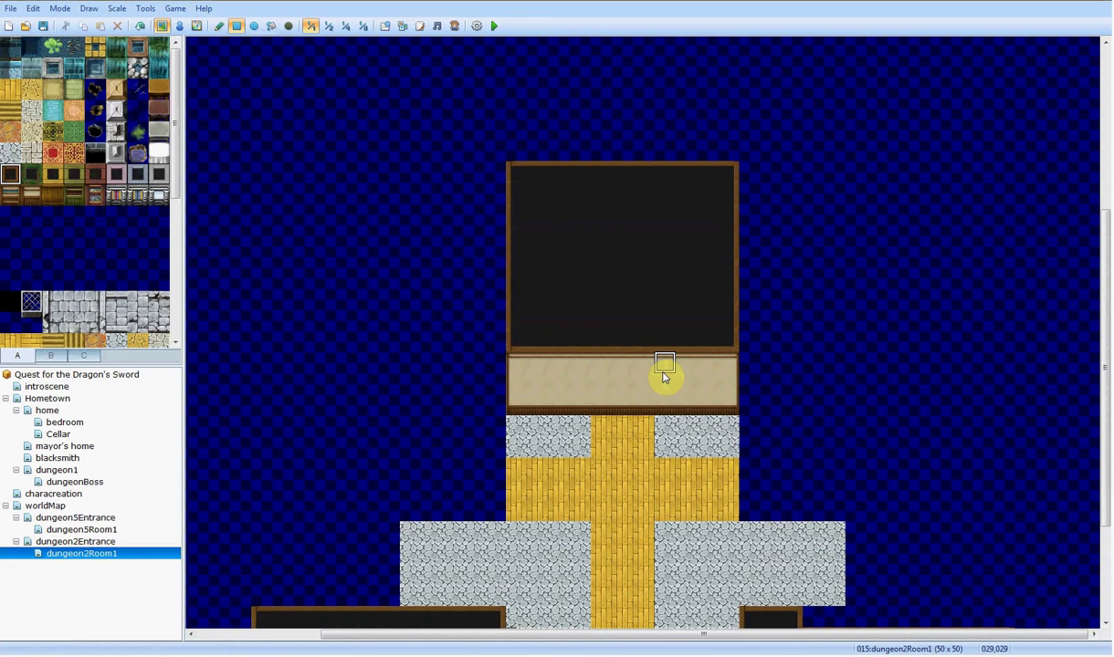
scroll(730, 415, down, 4)
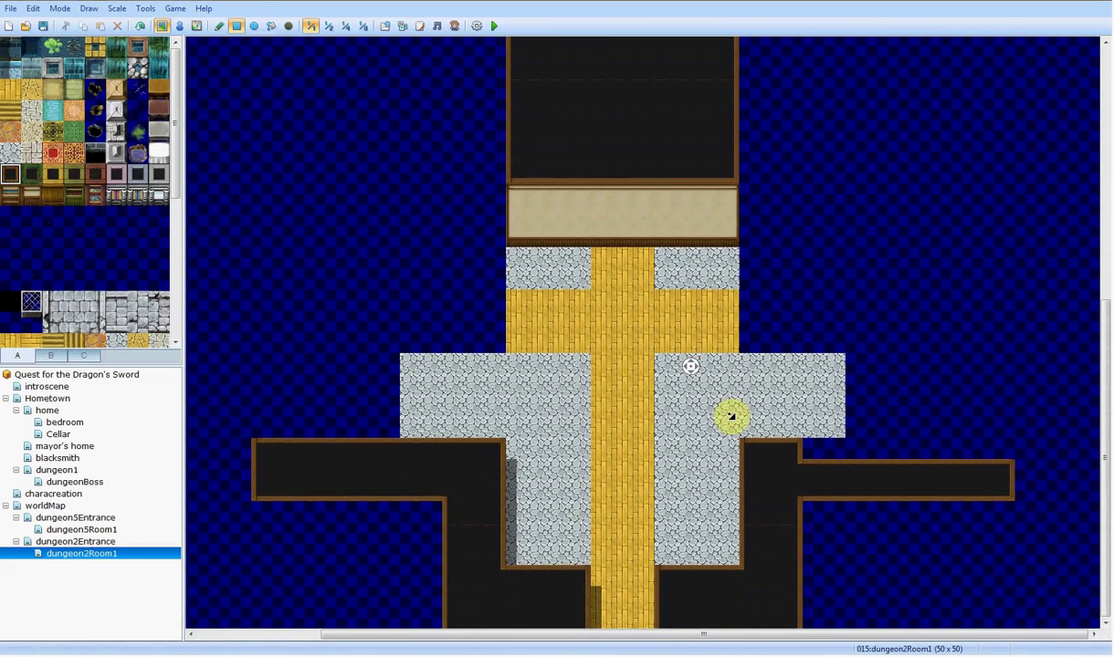
drag(808, 454, 1004, 458)
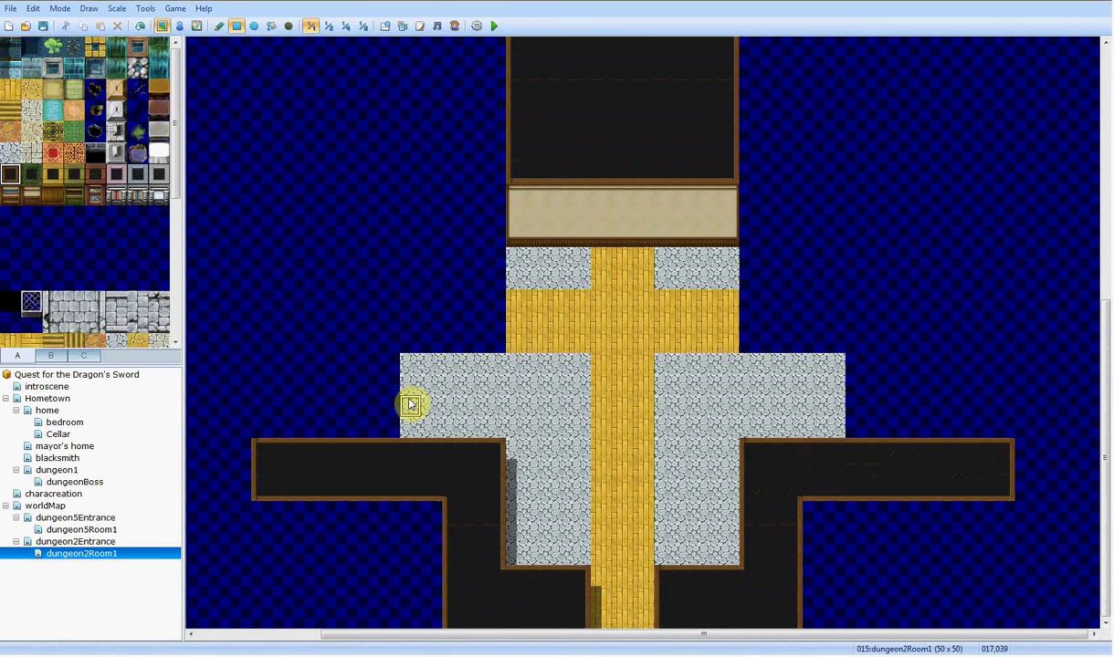
Step: Create a new item in database slot 013 named "Small Key"
click(382, 27)
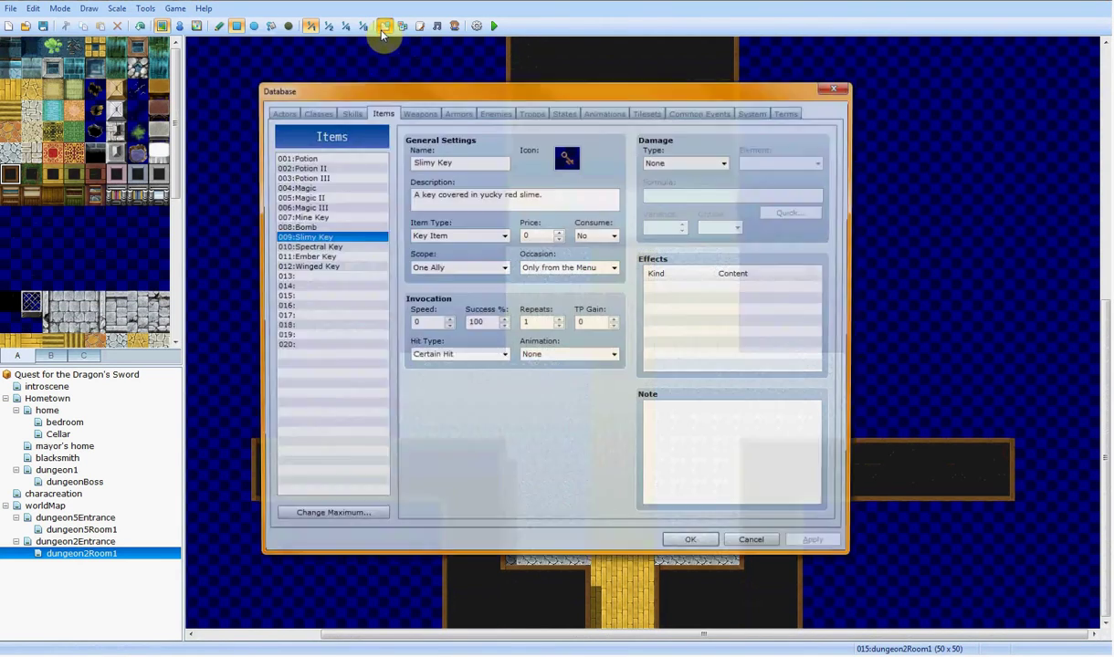
click(300, 276)
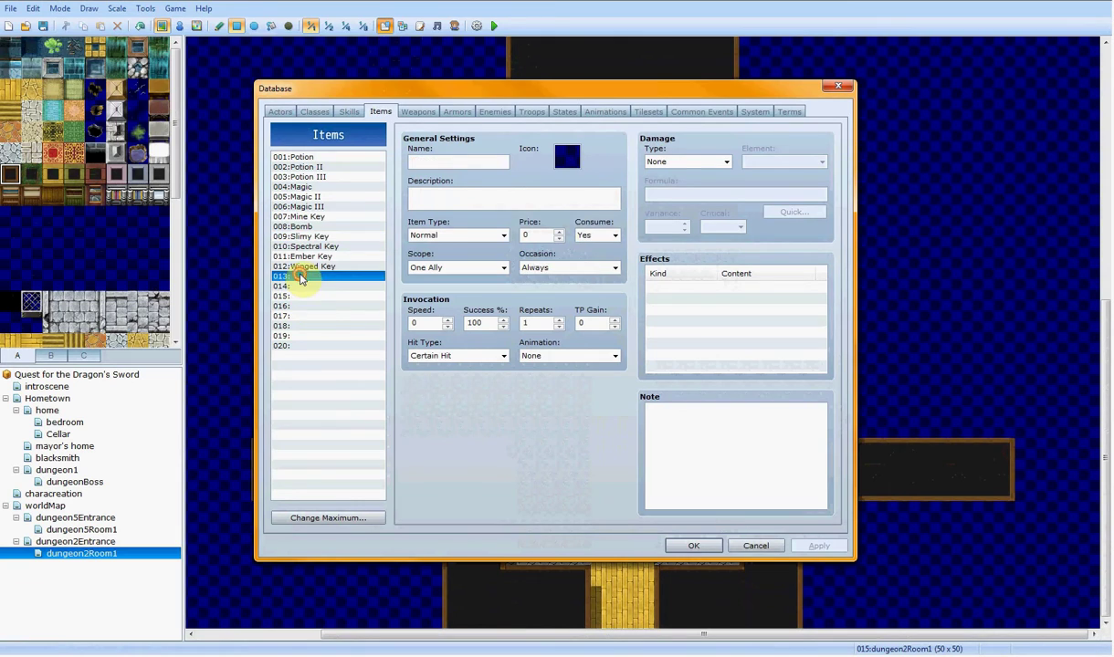
click(438, 165)
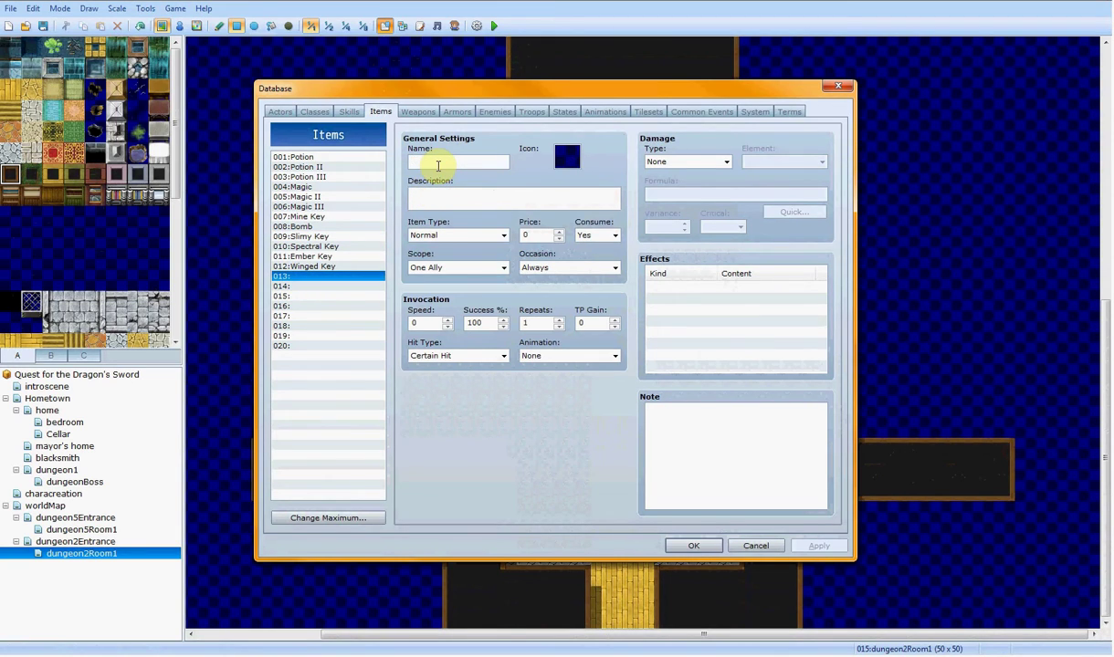
text(Small K)
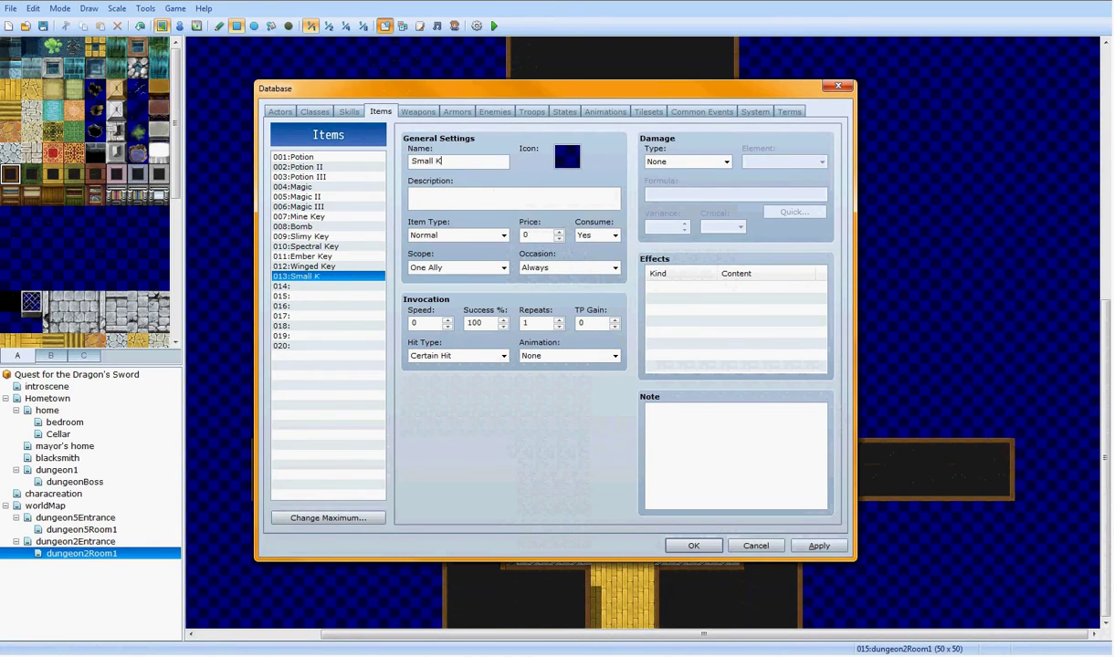
text(ey)
Step: Assign the key icon with index 240 to the Small Key item
click(563, 162)
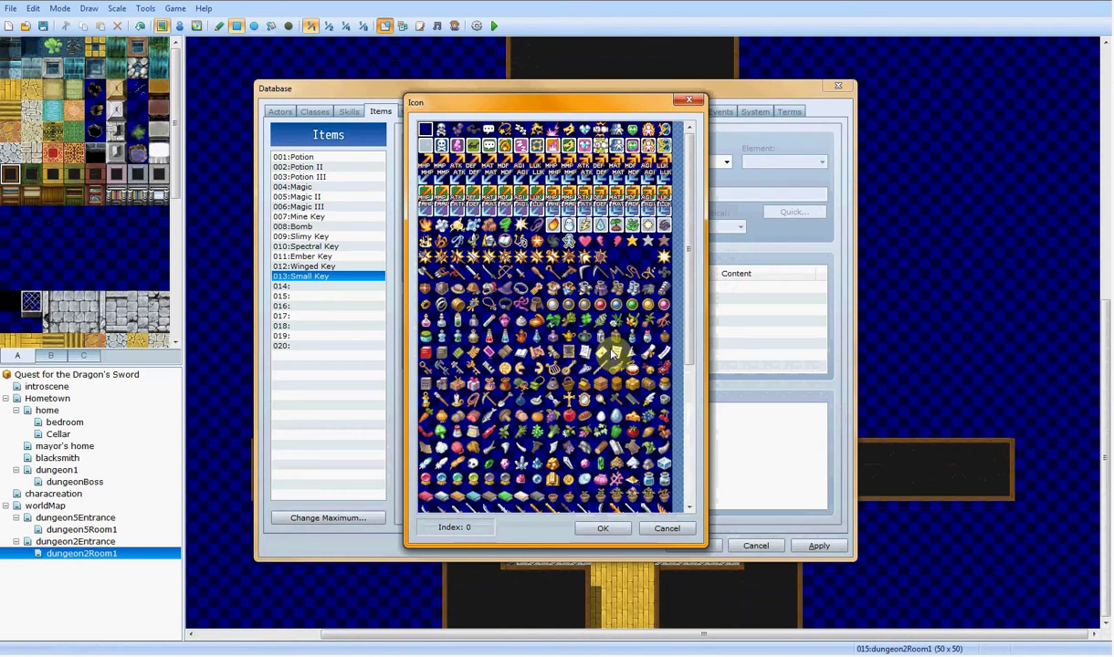
click(425, 369)
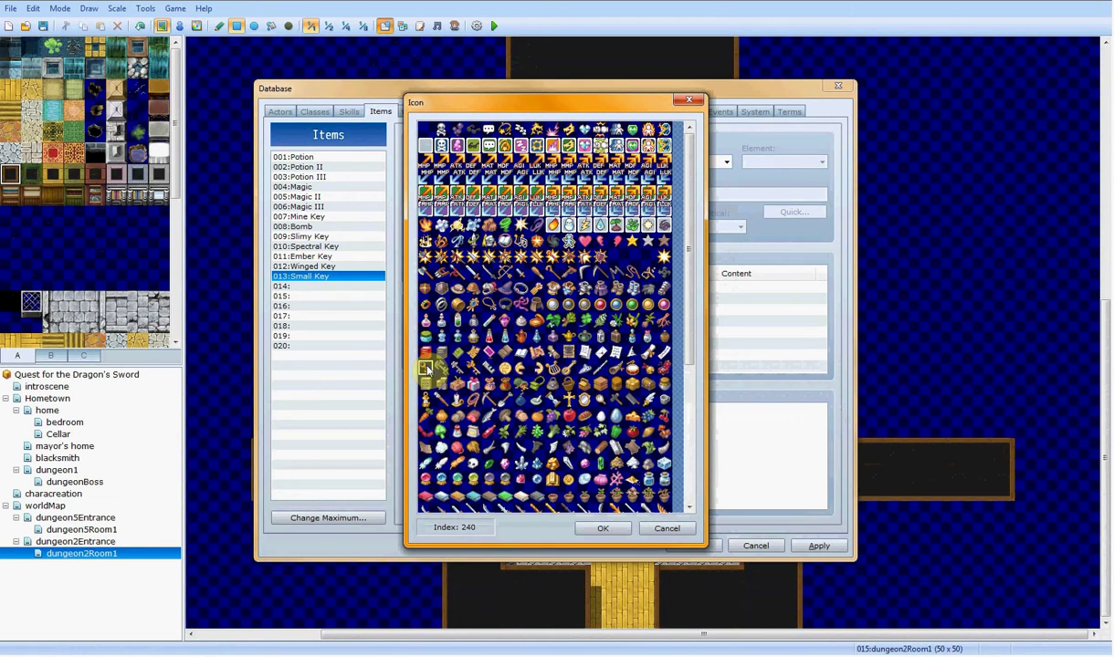
scroll(426, 369, down, 5)
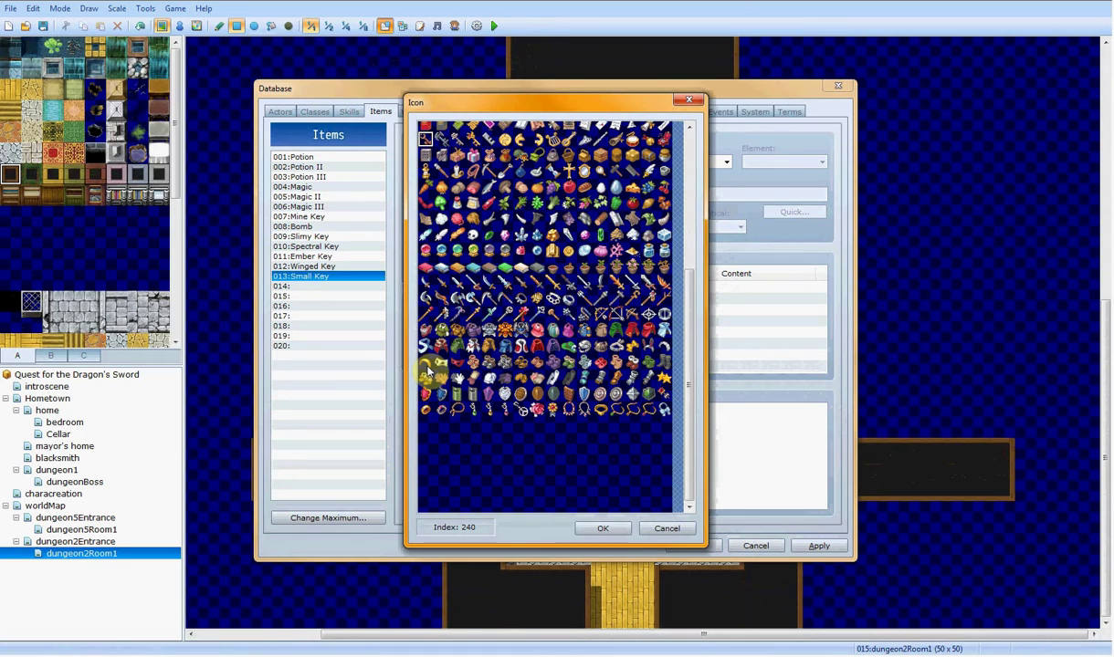
click(623, 528)
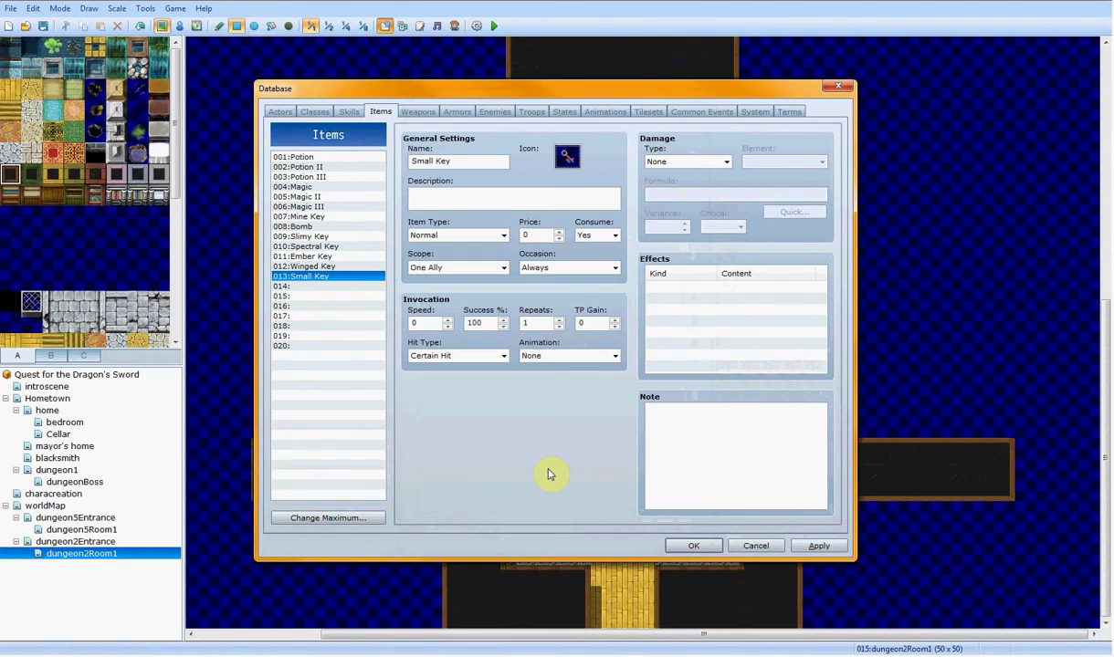
Step: Give the Small Key the description "A small key that can open a locked door."
click(428, 201)
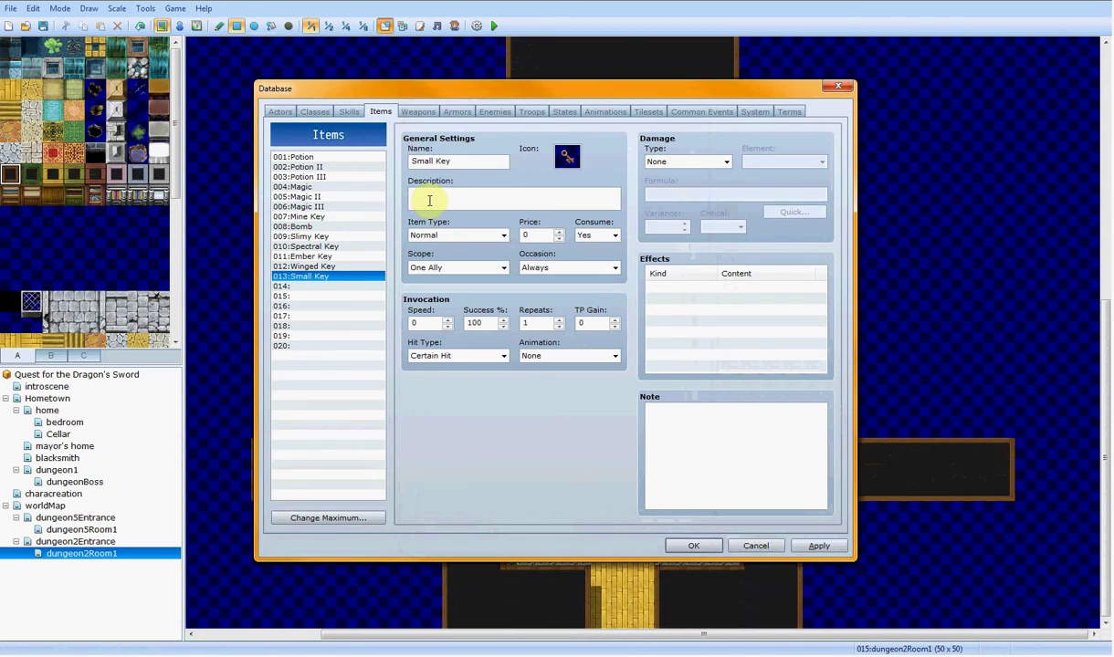
text(A small ek)
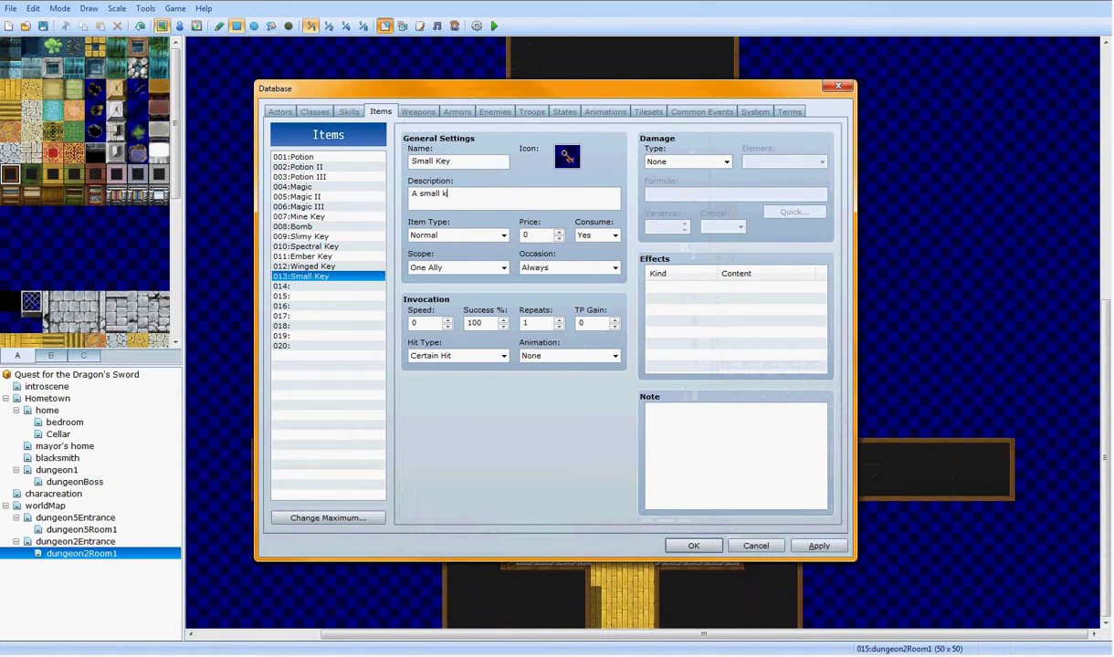
text(y th)
text( in)
text(ngo)
key(BackSpace)
key(BackSpace)
key(BackSpace)
key(BackSpace)
key(BackSpace)
key(BackSpace)
key(BackSpace)
key(BackSpace)
key(BackSpace)
key(BackSpace)
key(BackSpace)
key(BackSpace)
text(ked door.)
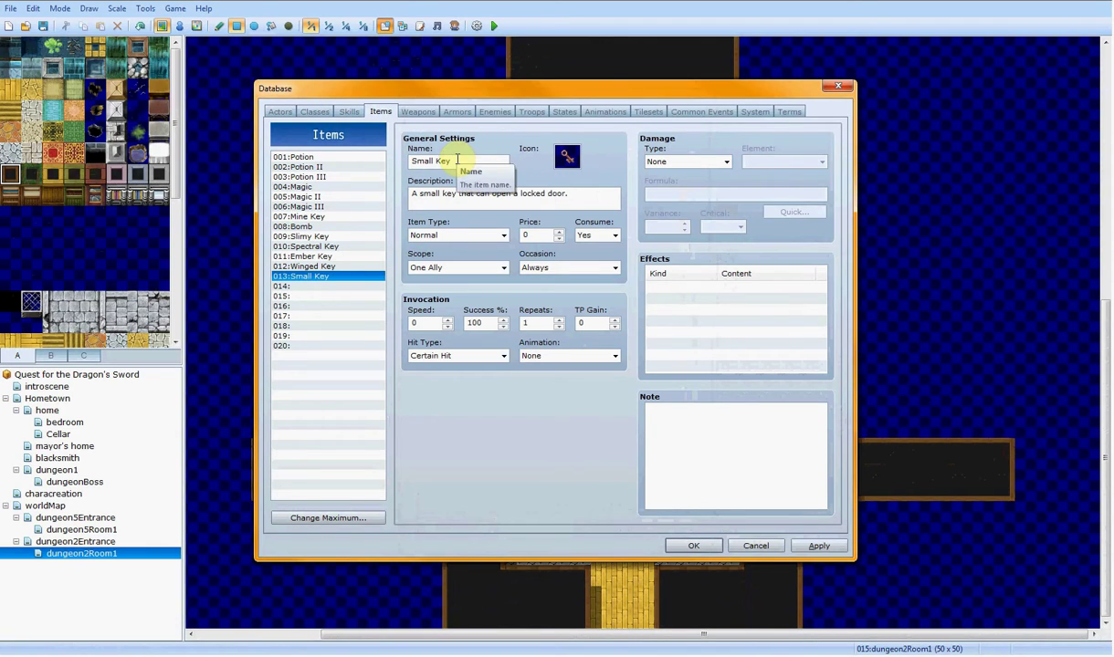
Step: Add the note "(dungeon 2)" to the Small Key item
click(654, 409)
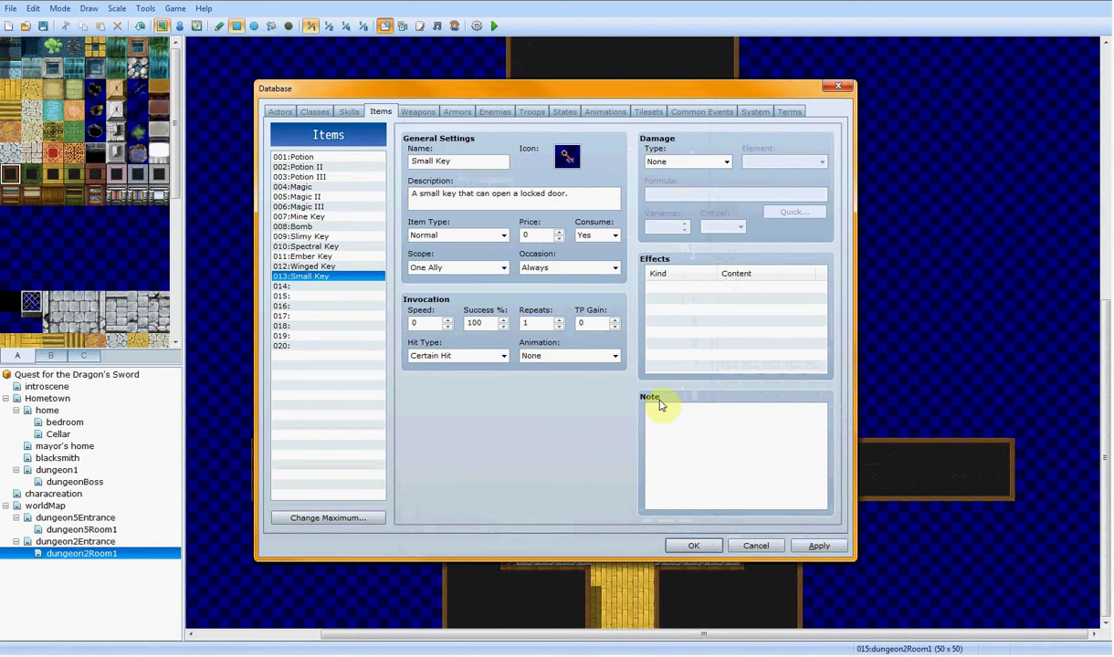
text((dungeon)
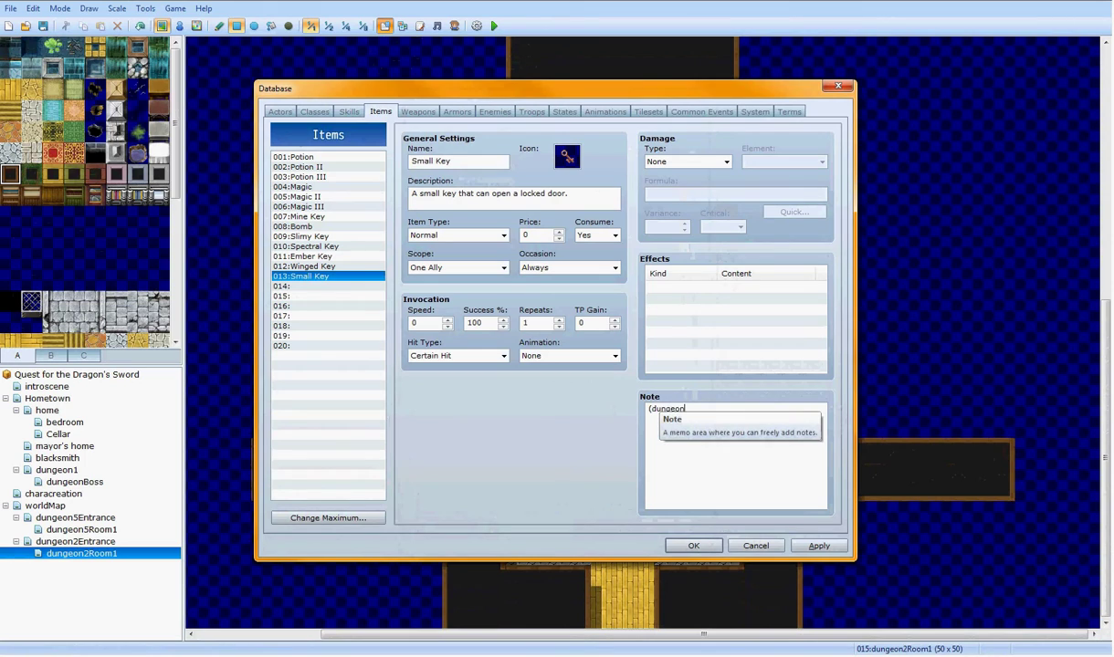
text( 2))
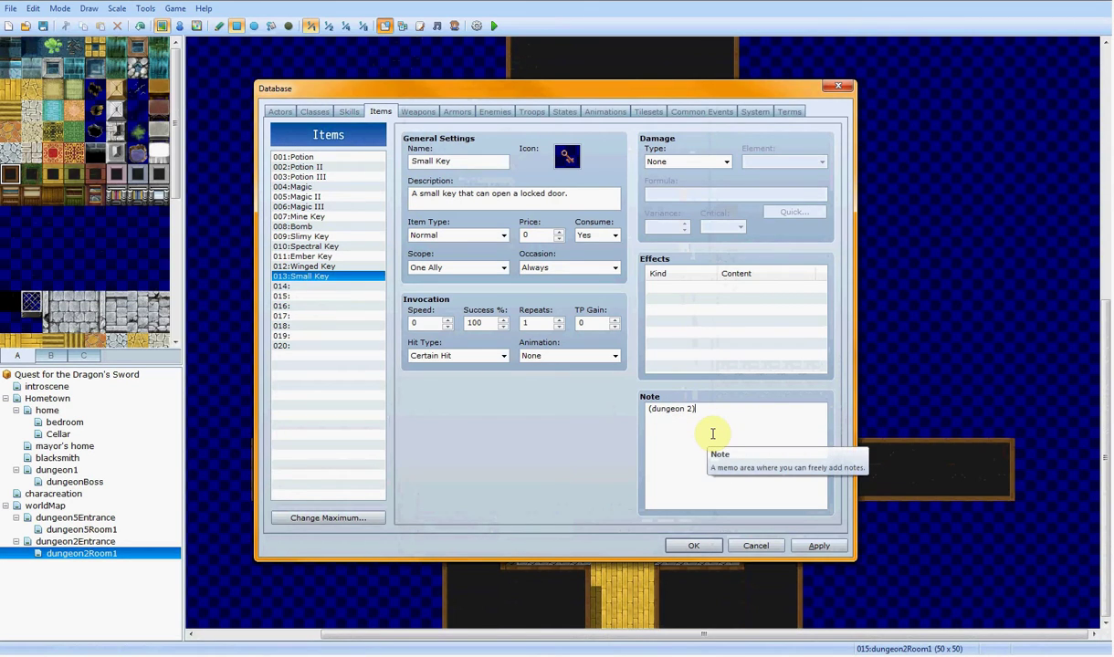
Step: Create the item "Boss Key" in database slot 014 with the description "A large key used to open a large locked door."
click(356, 286)
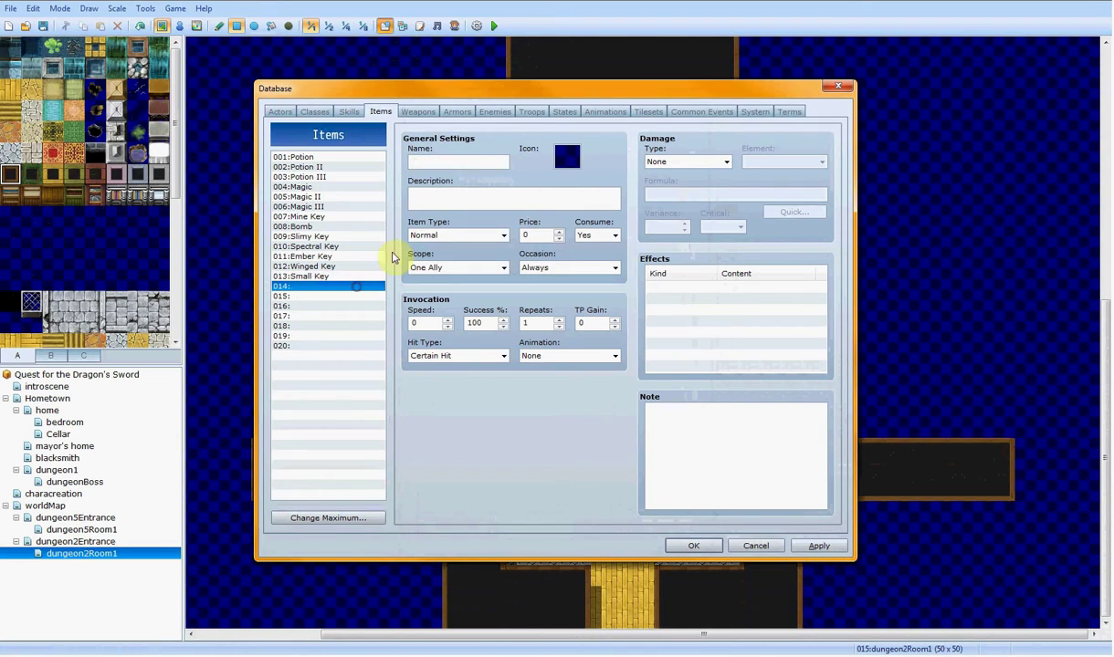
click(438, 161)
text(B)
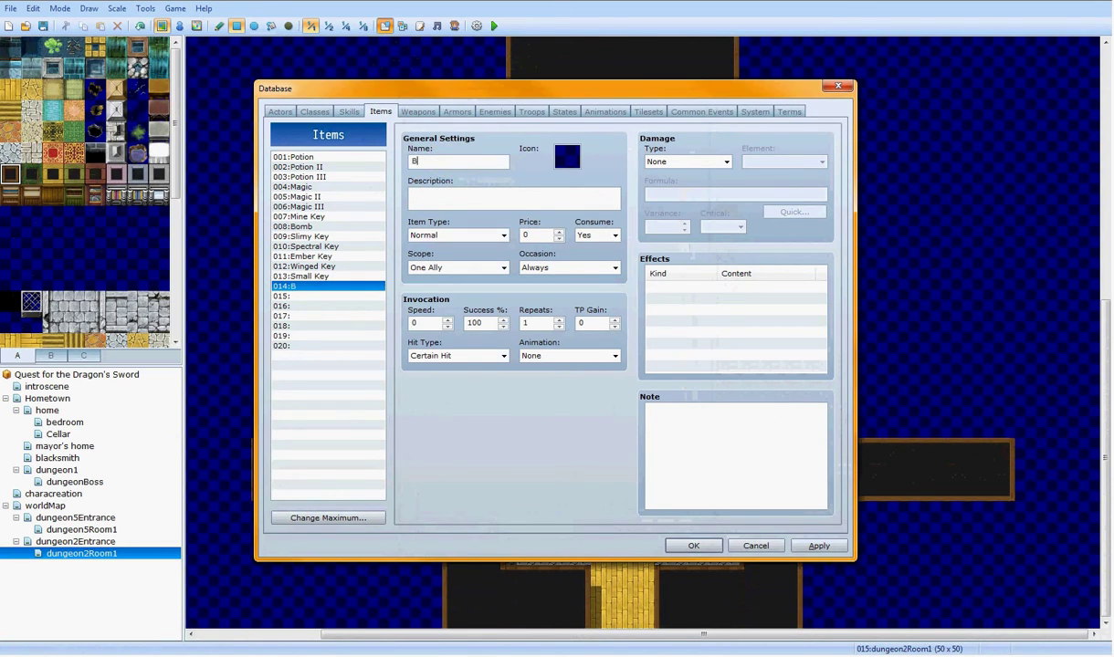
text(oss Key)
click(514, 194)
text(A large key used to)
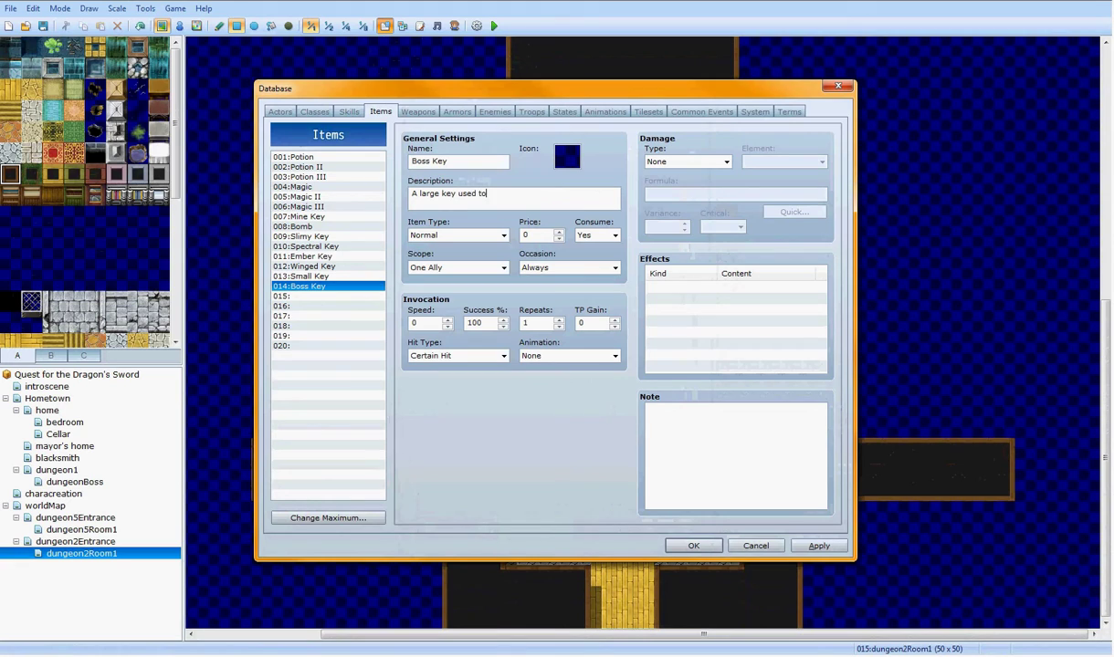
text( open a large locked door.)
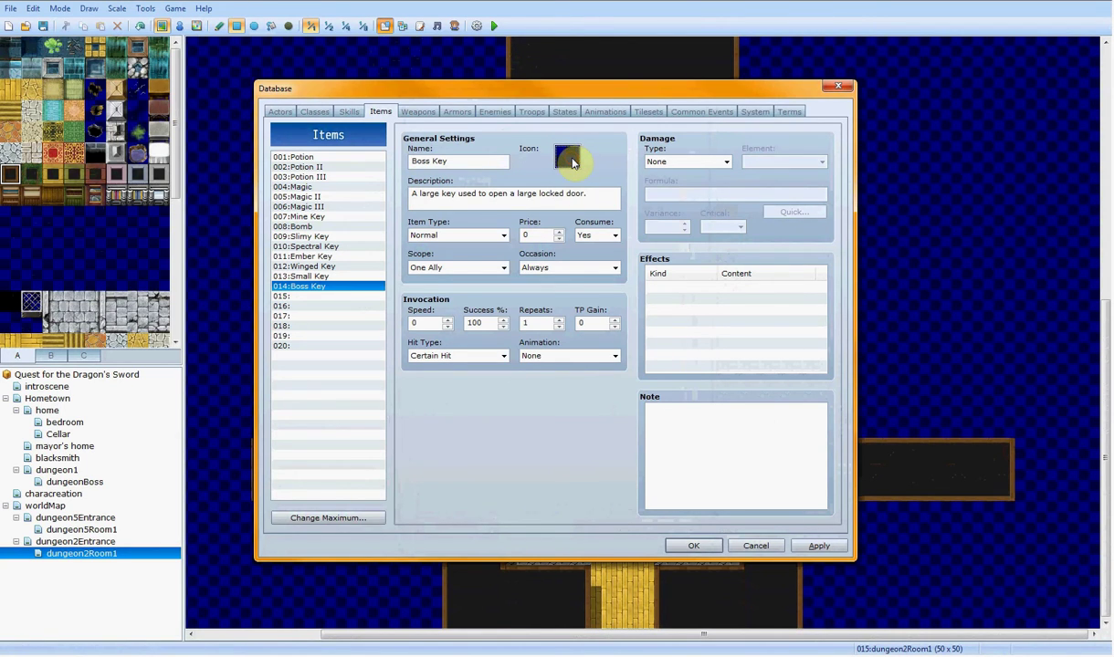
Step: Assign the large golden key icon to the Boss Key item
double_click(571, 162)
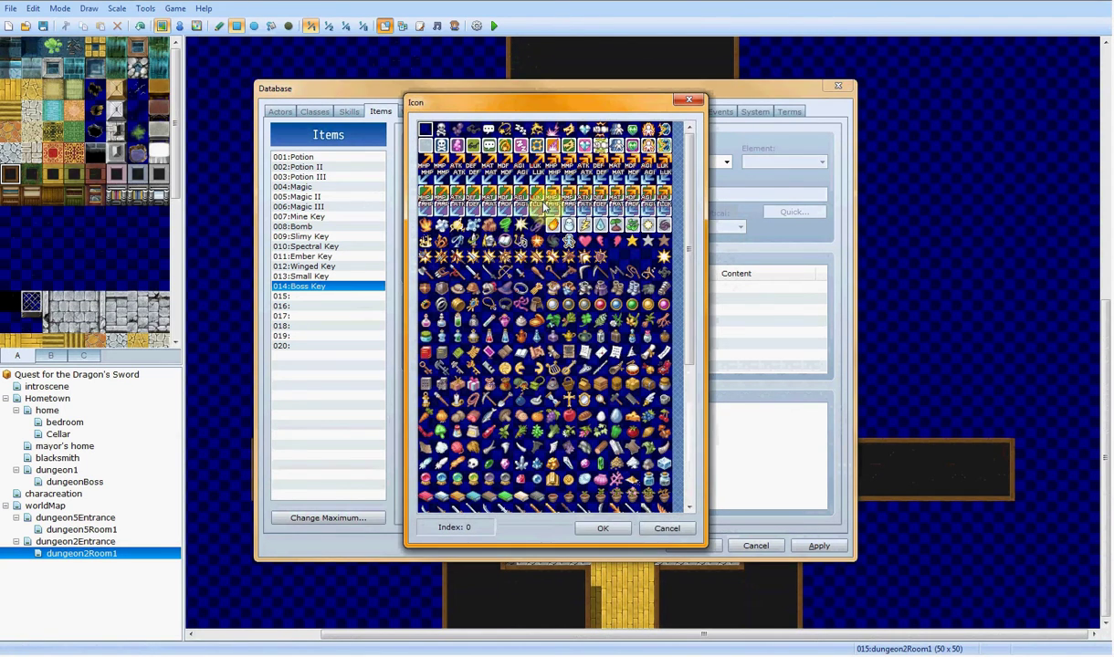
click(472, 370)
click(599, 526)
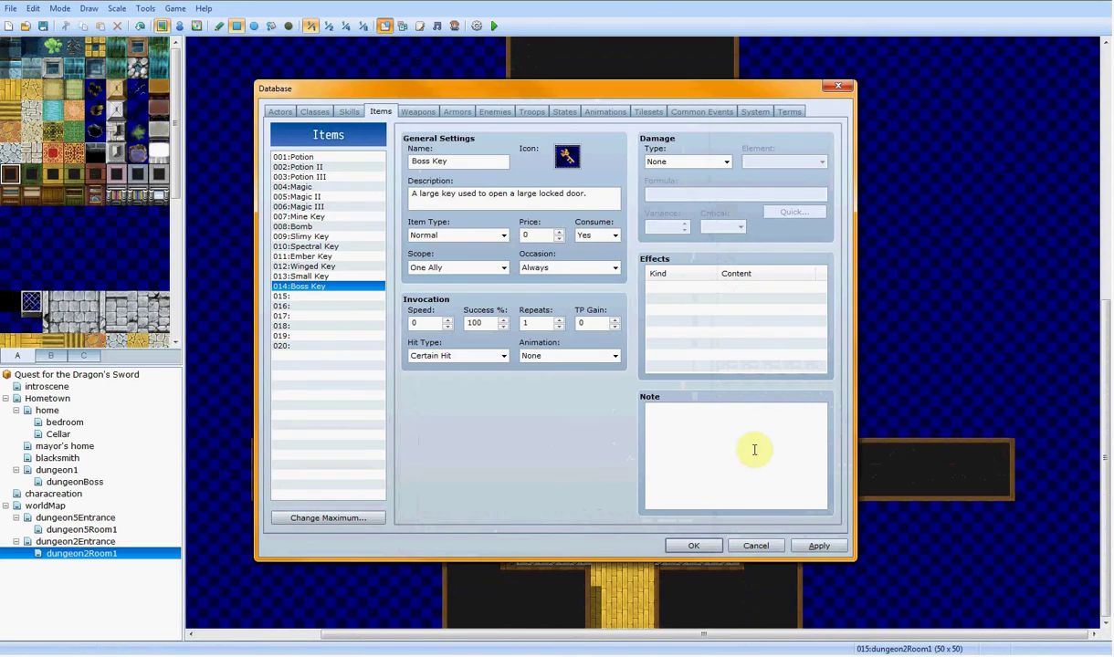
Step: Add the note "(dungeon 2)" to the Boss Key item, then apply the changes and close the database
click(753, 449)
text(<du)
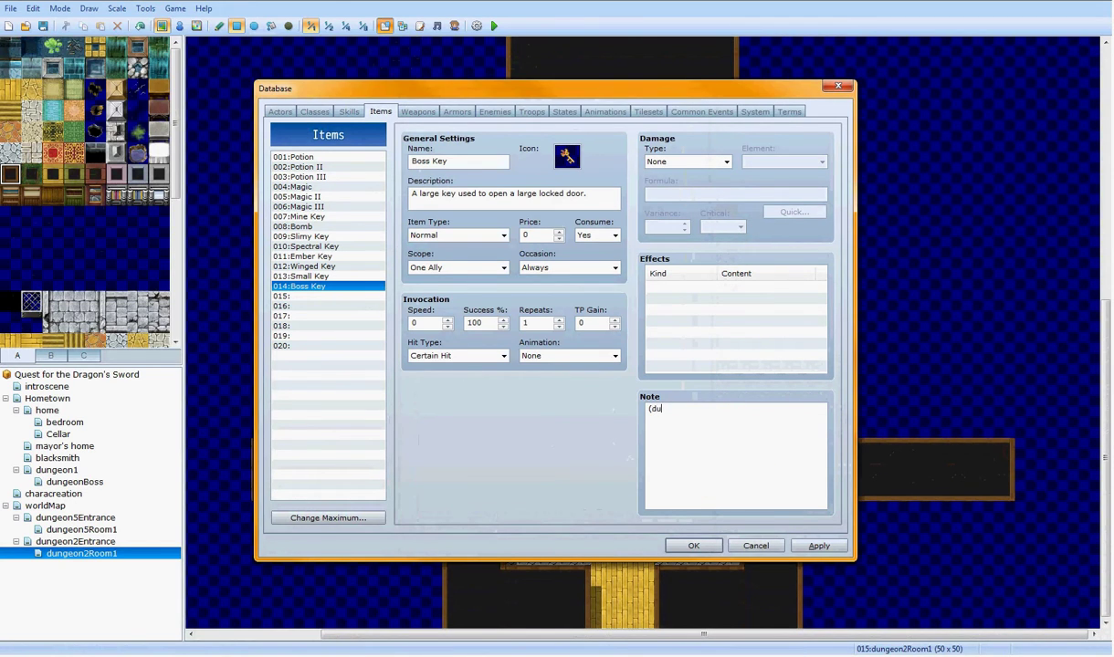
text(ngeon)
key(BackSpace)
key(BackSpace)
key(BackSpace)
key(BackSpace)
key(BackSpace)
key(BackSpace)
key(BackSpace)
key(BackSpace)
key(BackSpace)
key(BackSpace)
key(BackSpace)
text((dungeo)
click(772, 461)
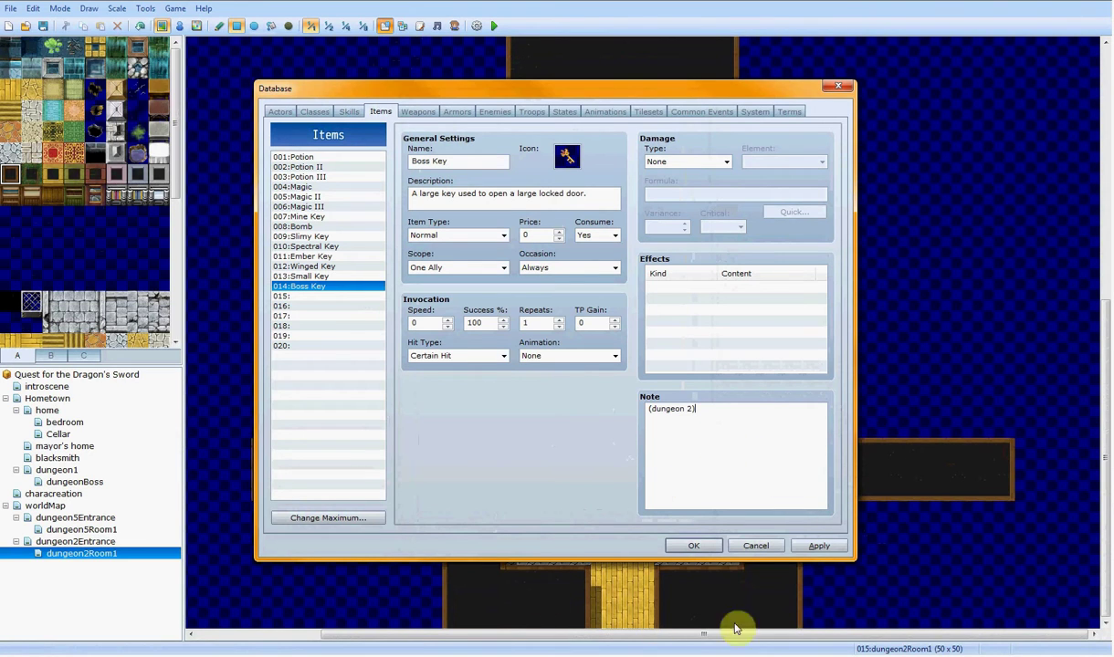
click(816, 546)
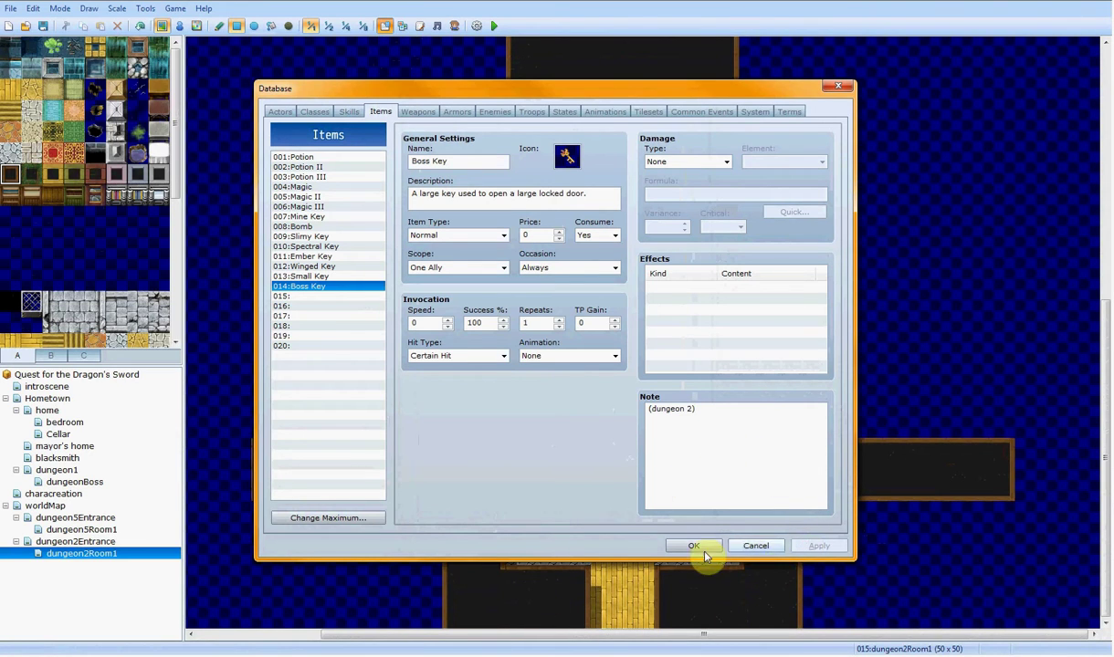
click(693, 545)
Step: Start a new map under dungeon2Room1 named "dungeon2Stairs" with the display name "House of Souls"
scroll(687, 309, up, 2)
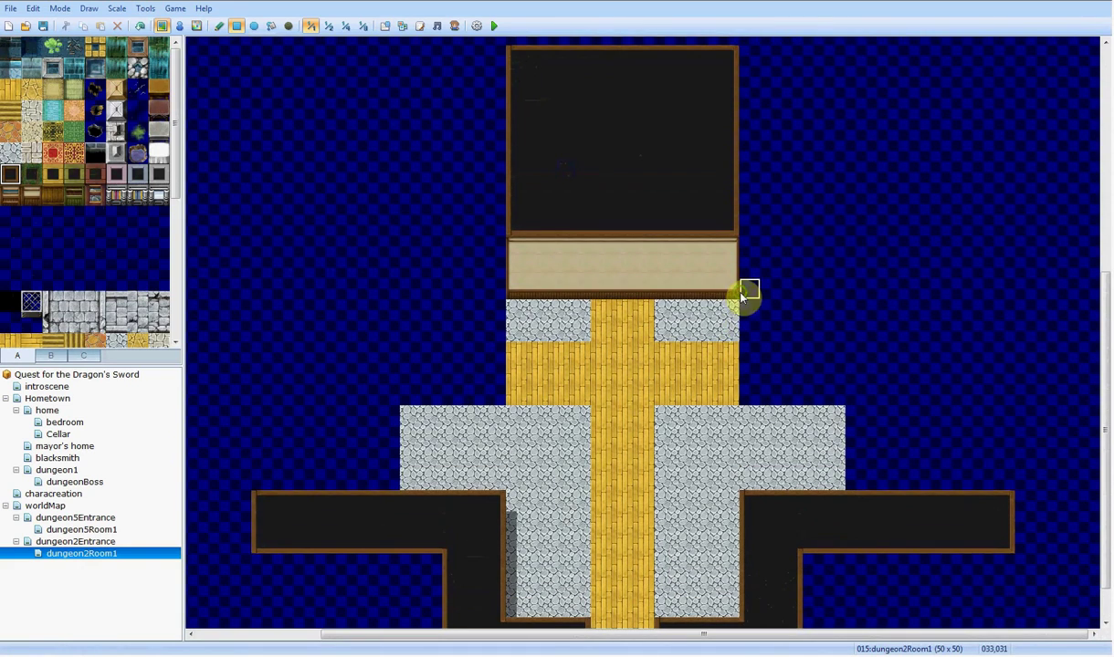
right_click(137, 553)
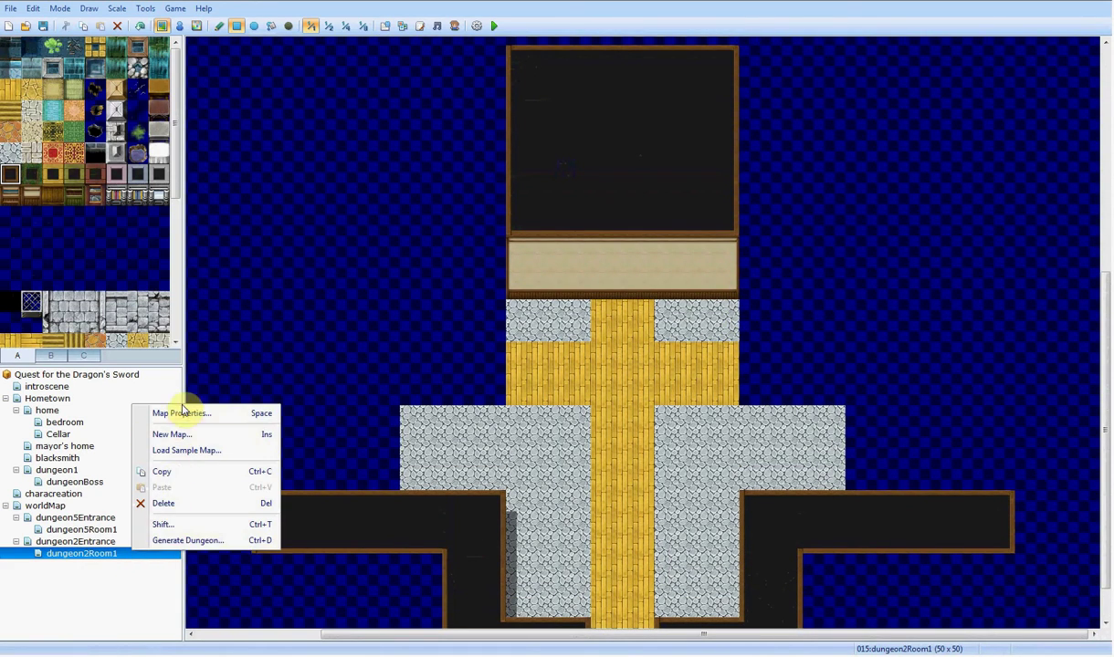
click(192, 436)
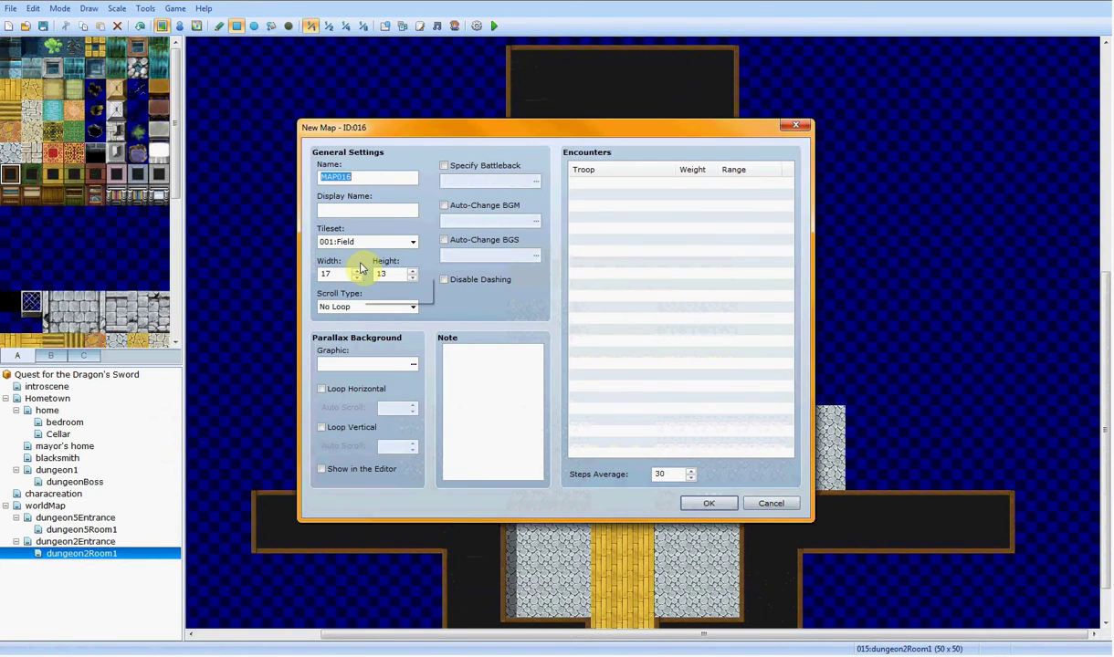
text(dung)
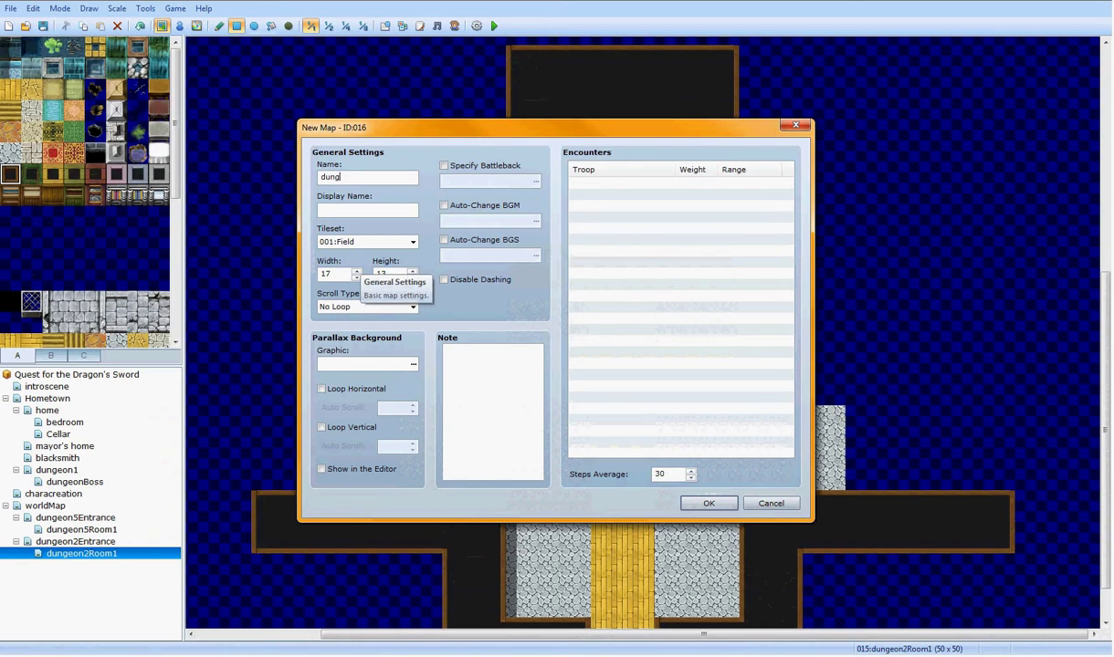
text(eon2Stairs)
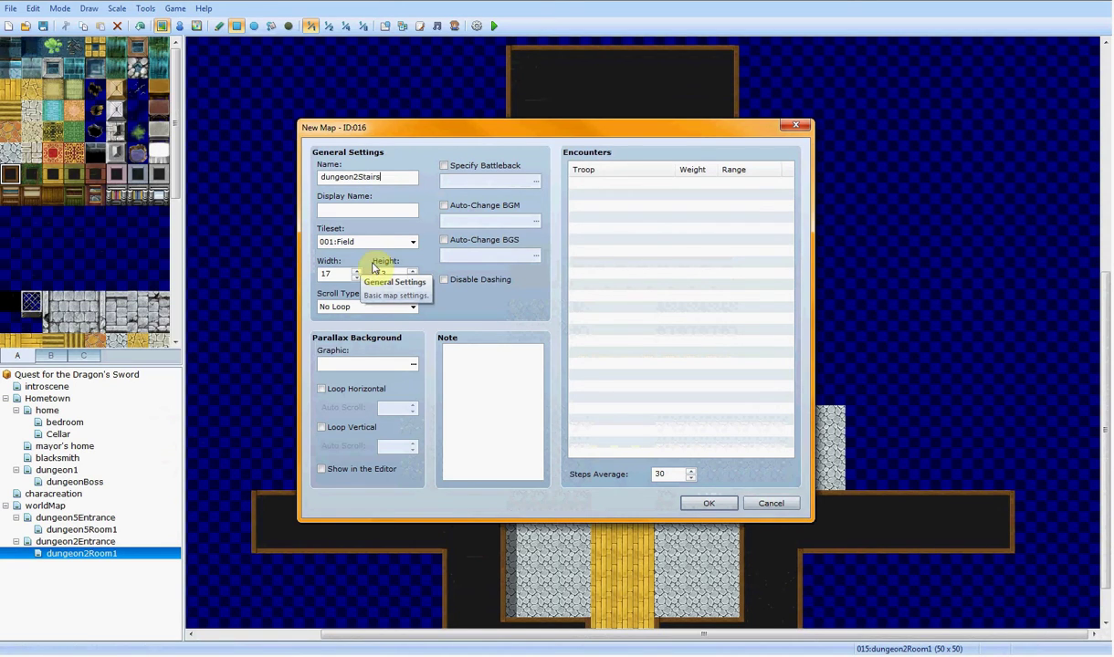
click(372, 211)
text(Ho)
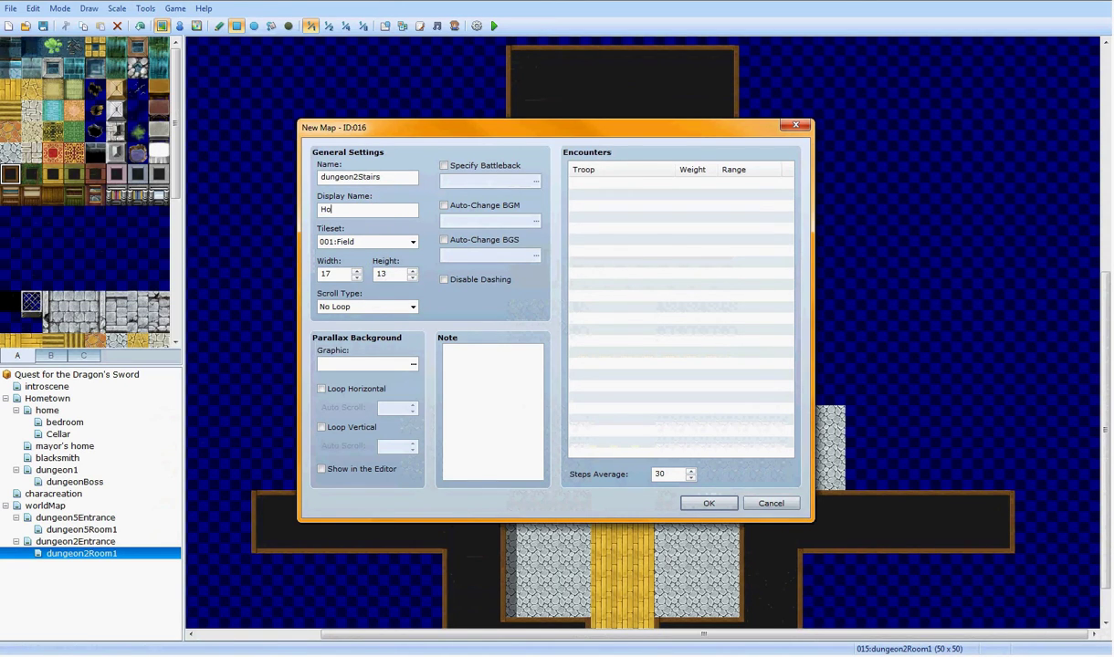
text(use of Souls)
Step: Enable automatic background music for the new map and choose the Dungeon2 track
click(447, 204)
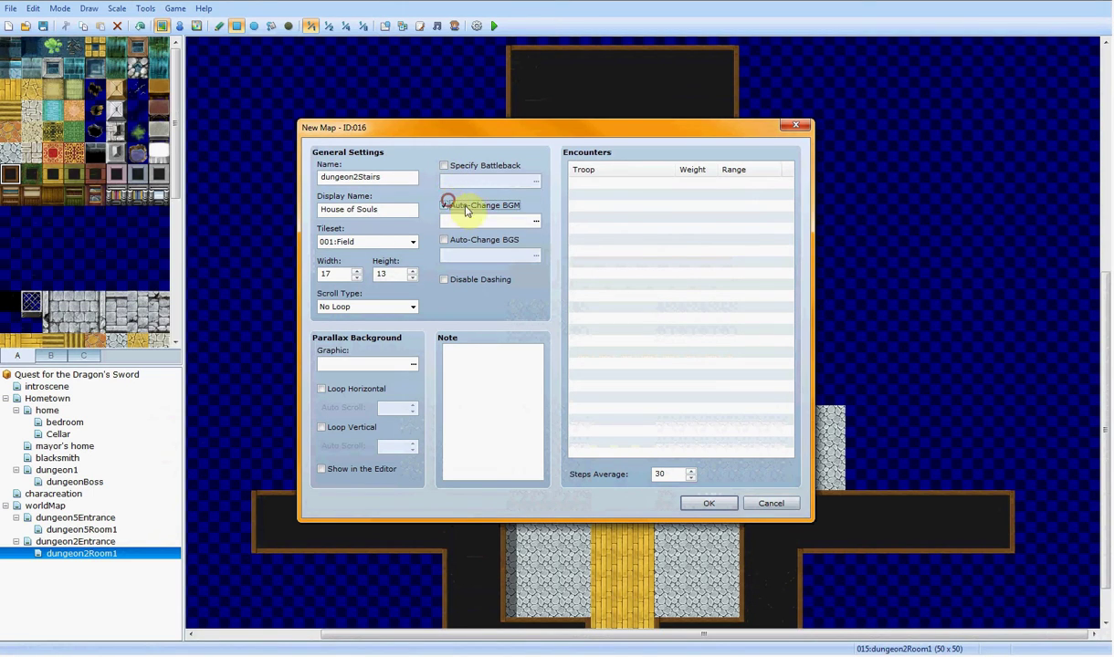
click(535, 221)
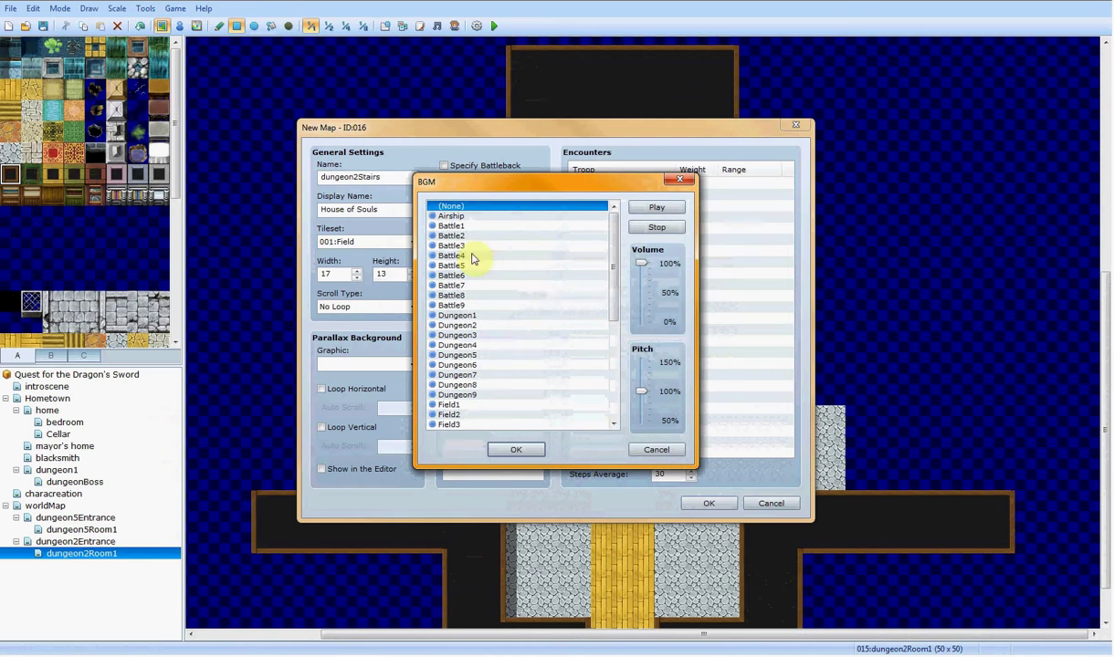
click(479, 325)
click(516, 449)
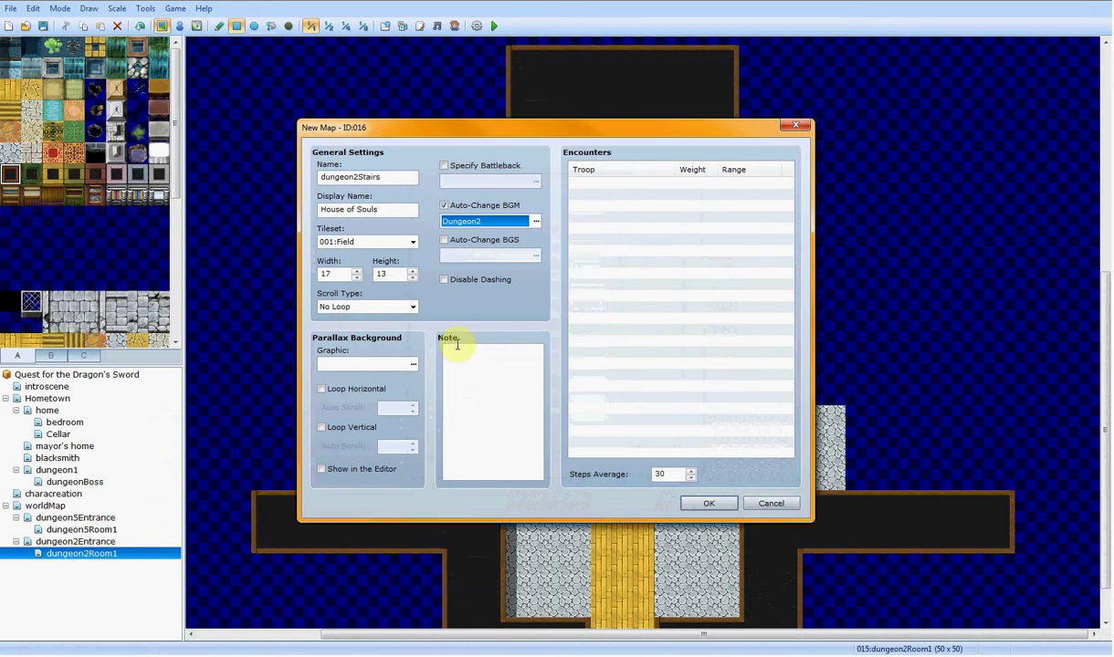
Step: Set the new map's tileset to 003:Interior and create the map
click(345, 271)
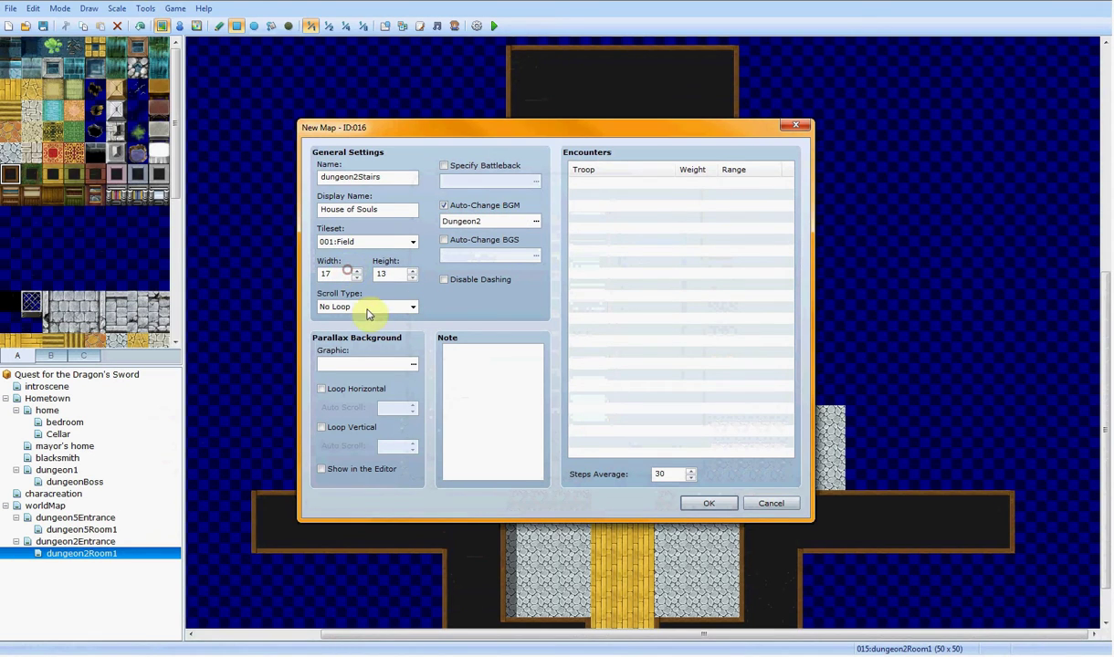
click(375, 242)
click(384, 276)
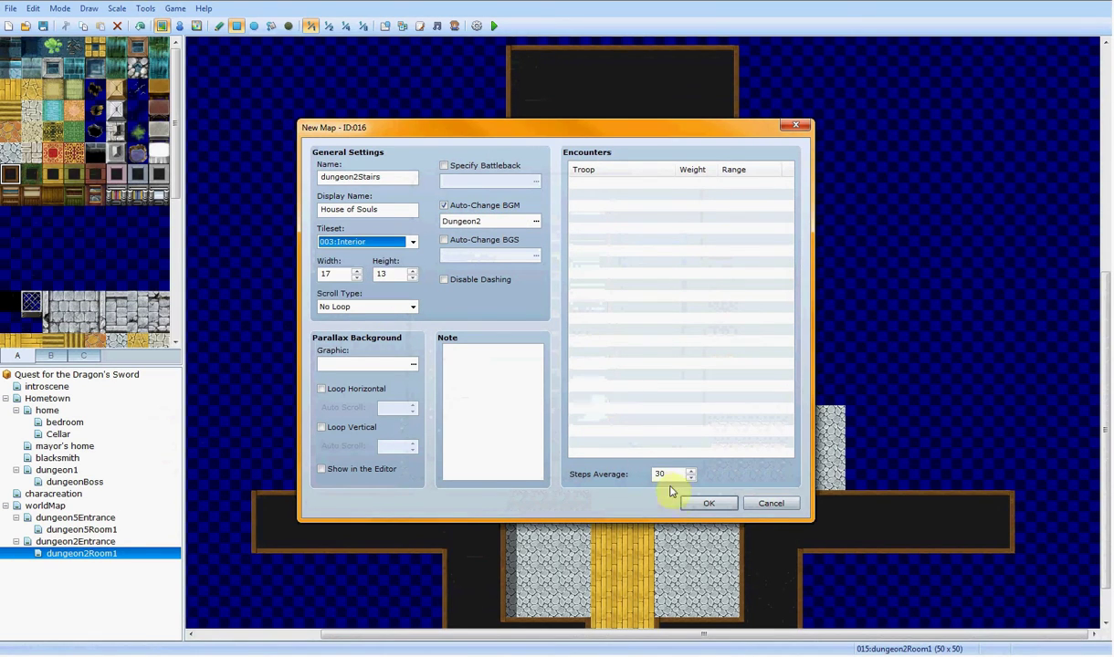
click(708, 504)
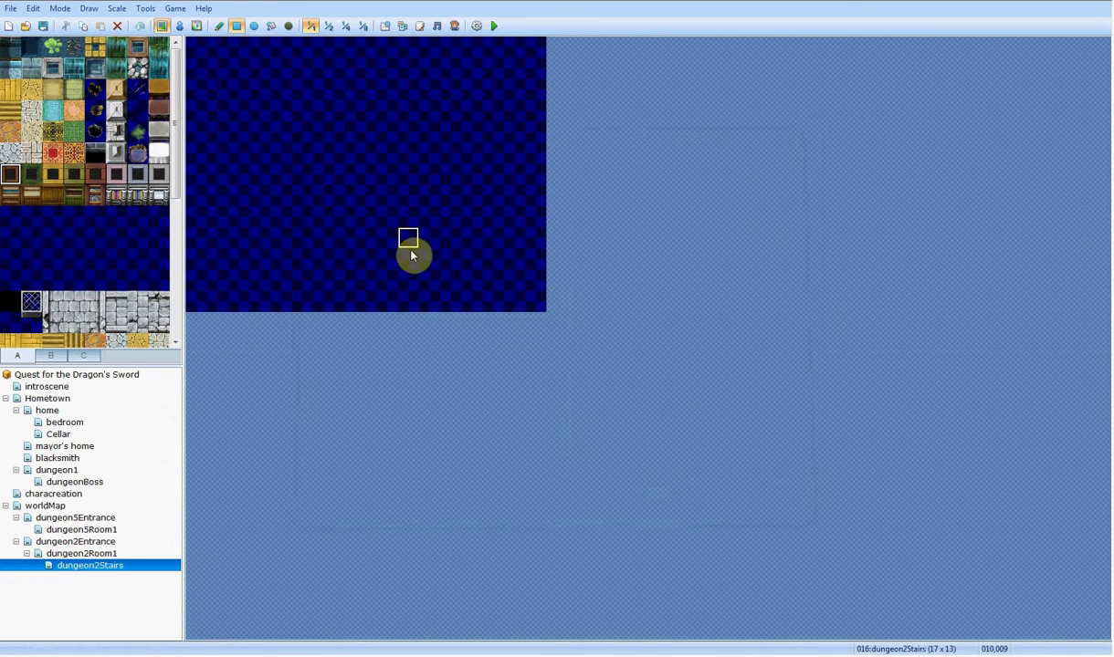
Step: Return to the dungeon2Room1 map and switch to event editing mode
click(105, 553)
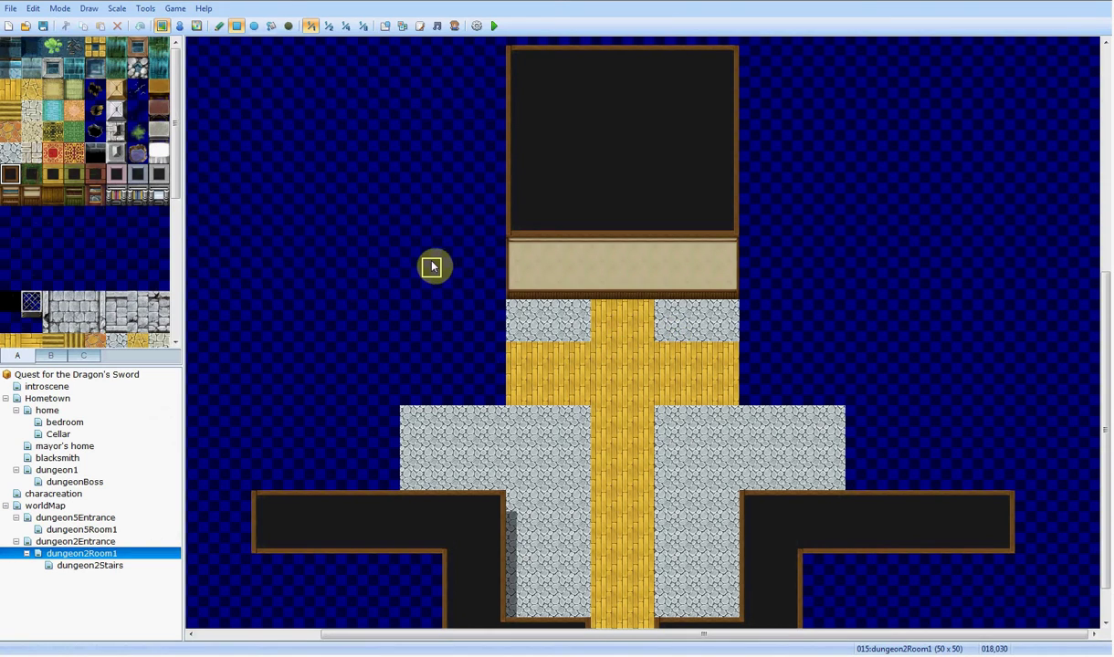
click(179, 26)
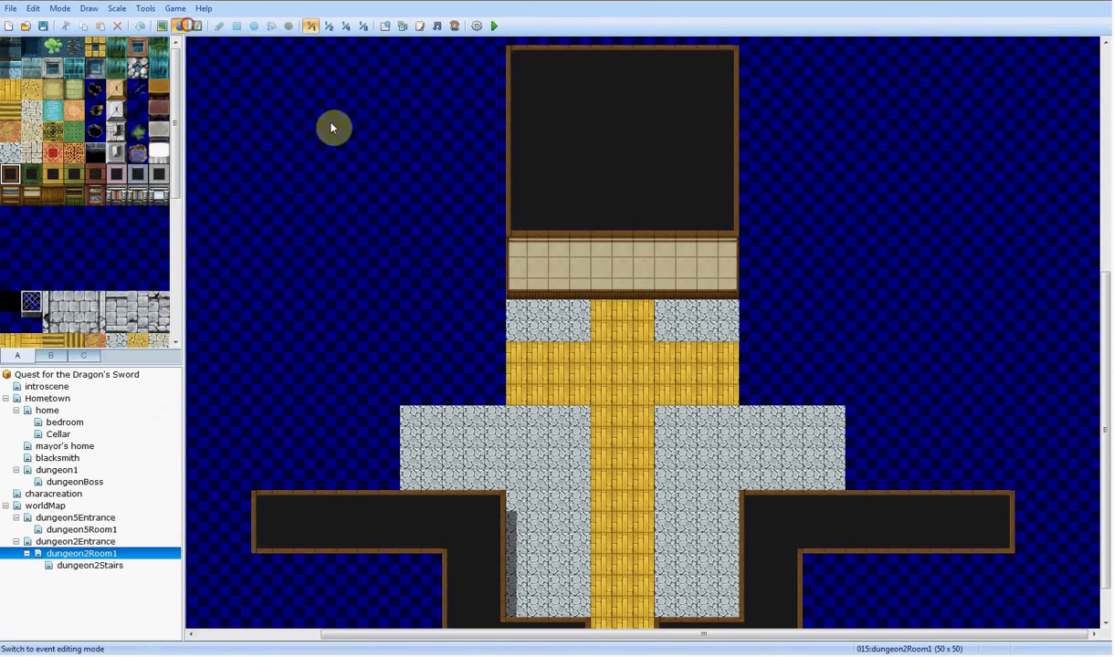
right_click(626, 294)
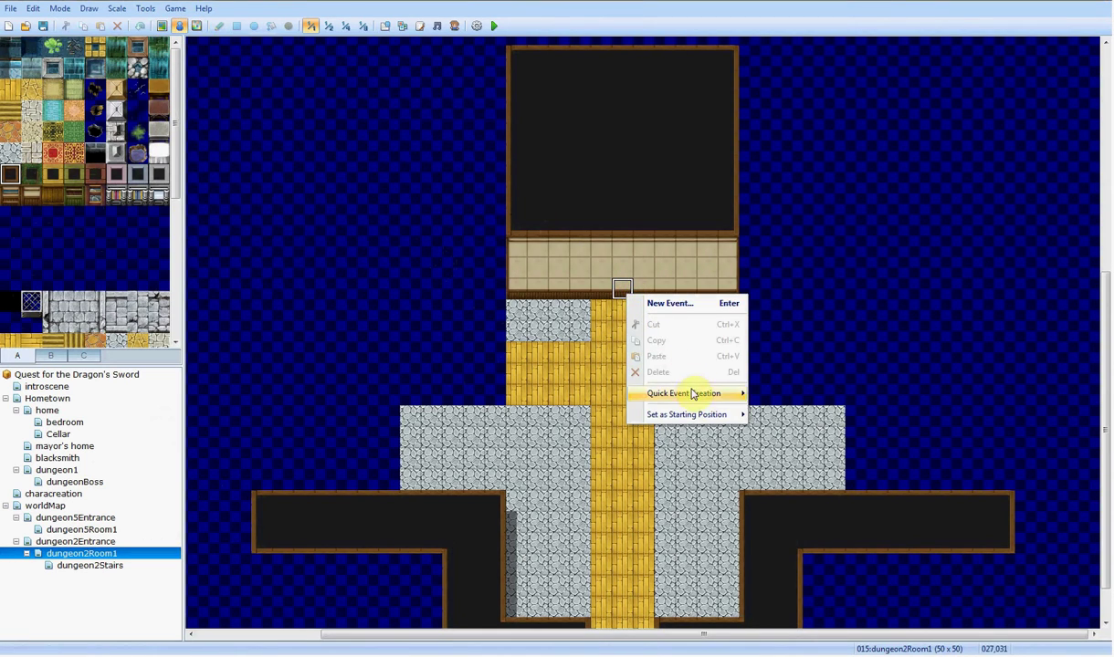
mouse_move(701, 397)
click(780, 410)
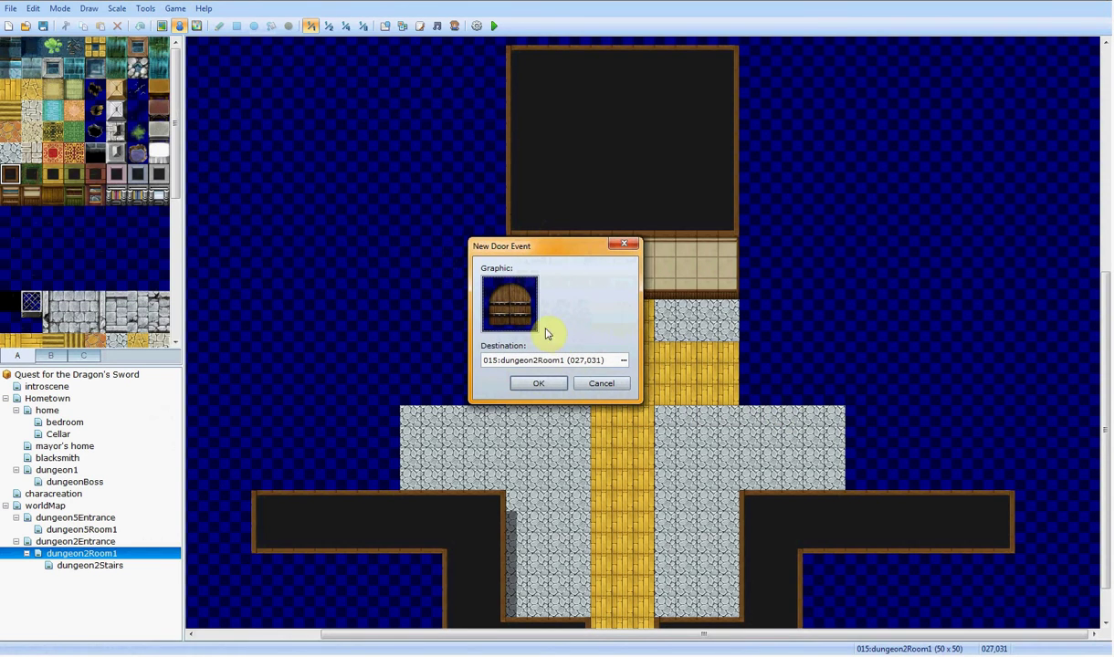
click(625, 244)
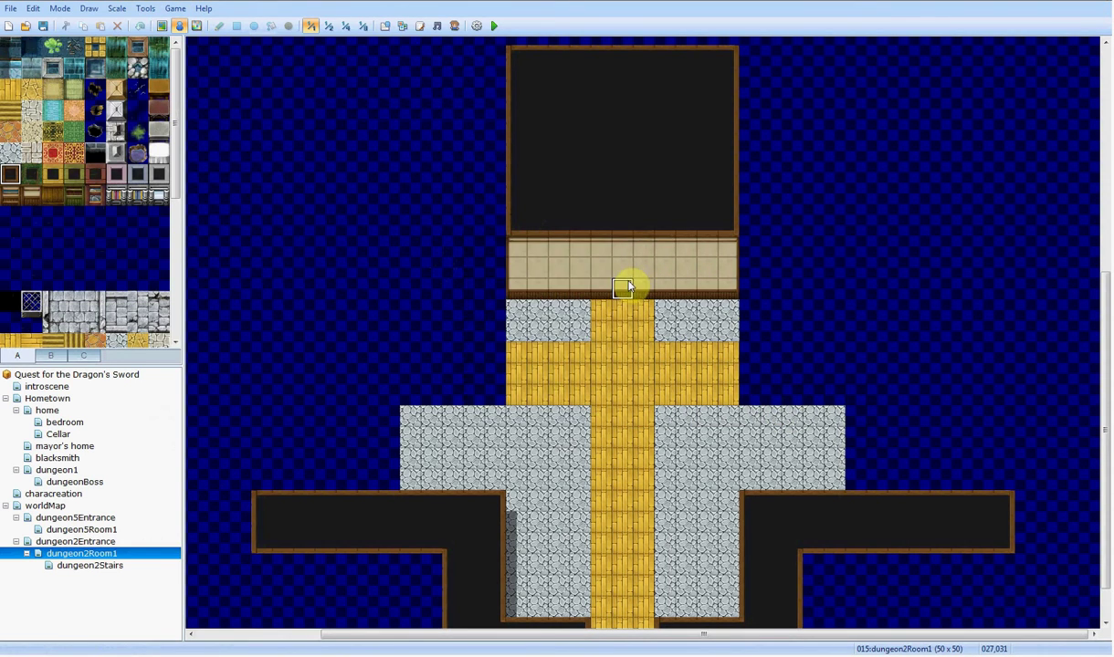
Step: Create an event at the base of the upper wall's centre (027,031) with the closed wooden double door from !$Gate1 as its graphic
double_click(627, 286)
double_click(344, 380)
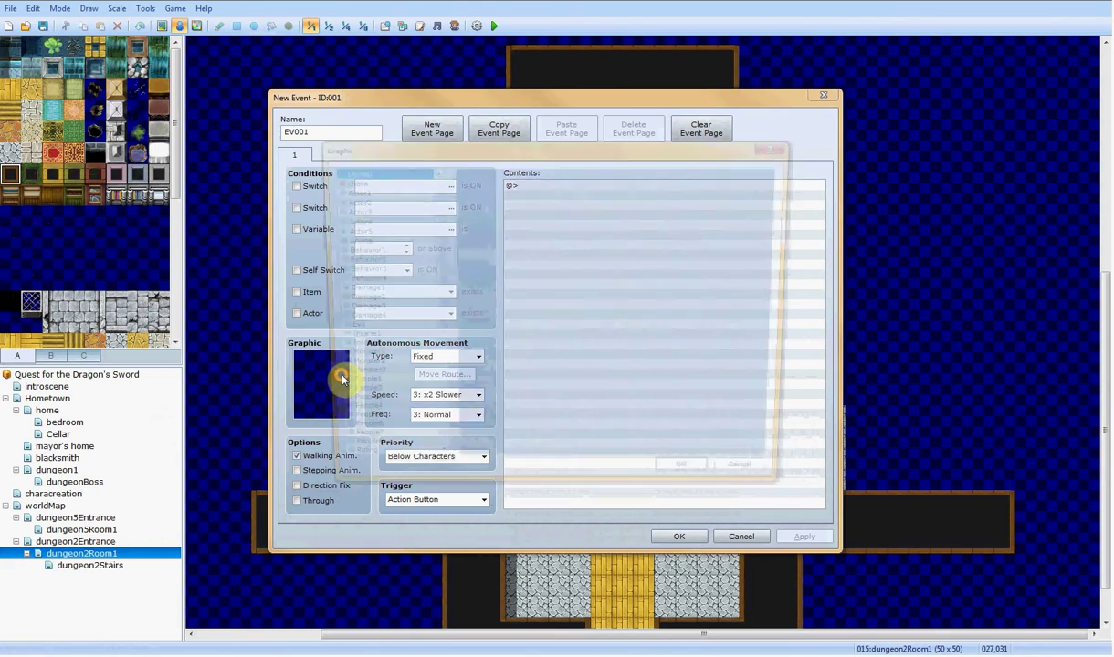
drag(430, 326, 407, 438)
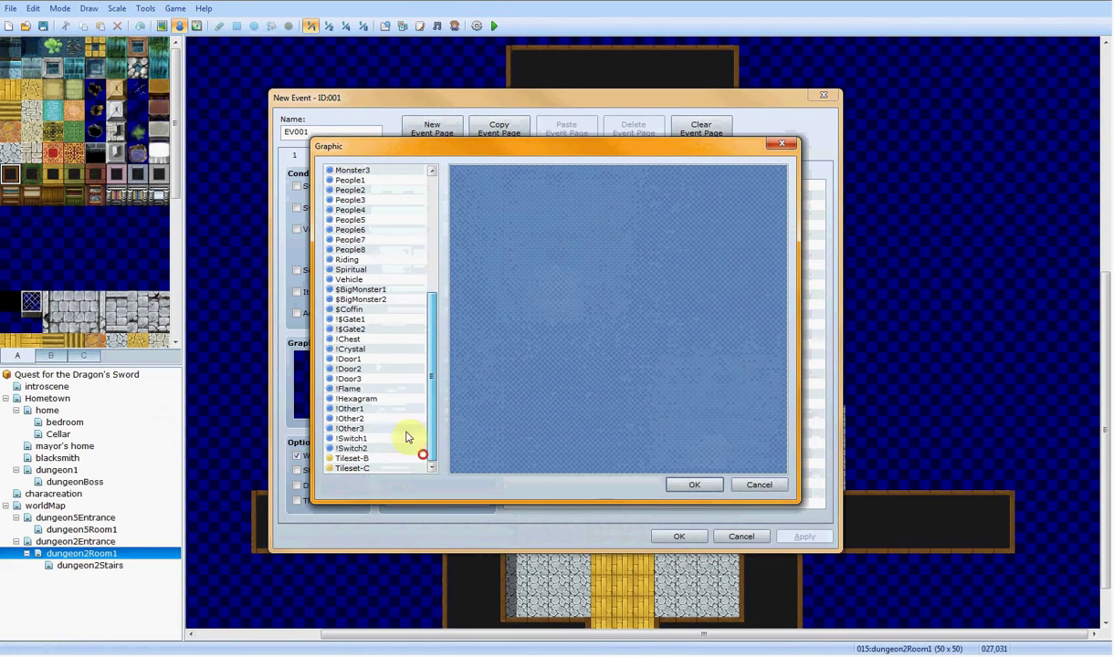
click(367, 379)
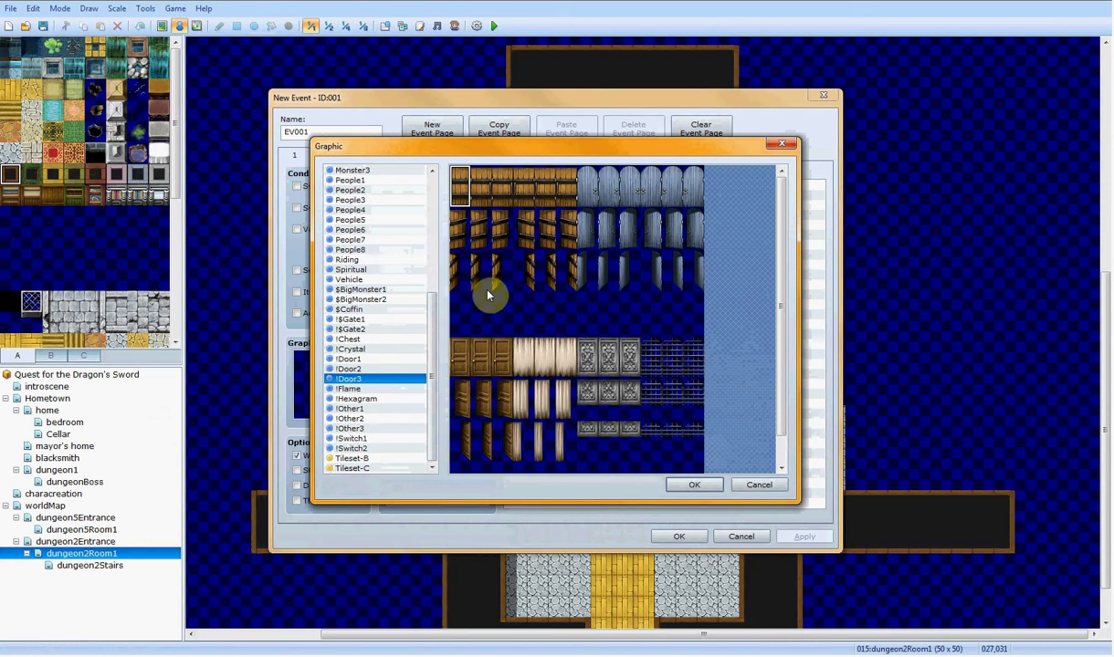
click(369, 329)
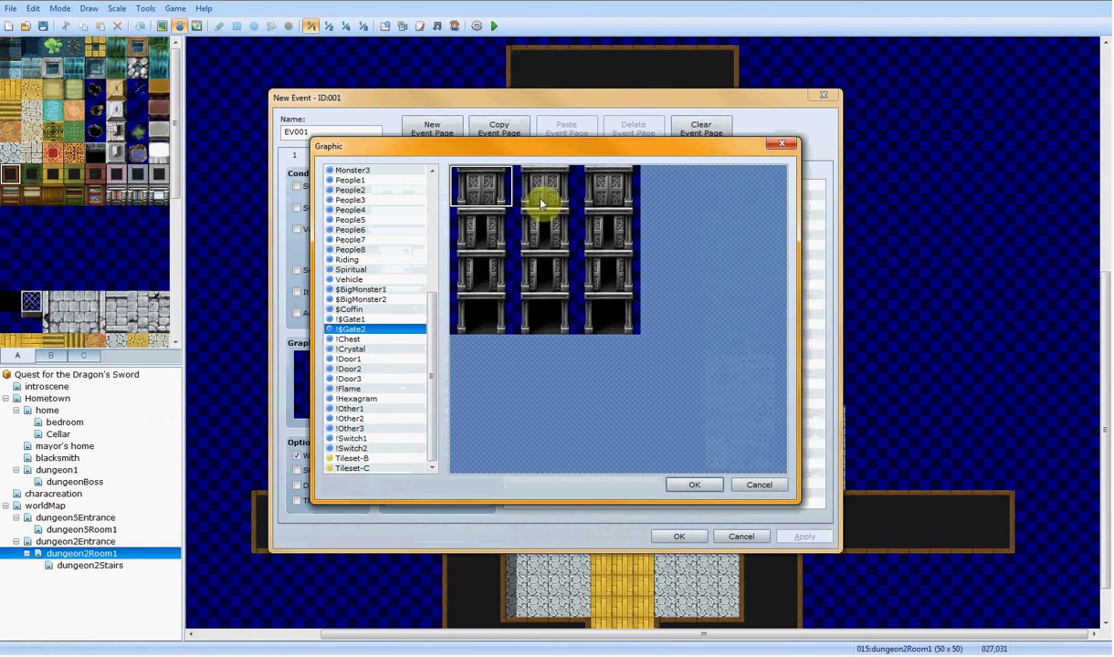
click(355, 320)
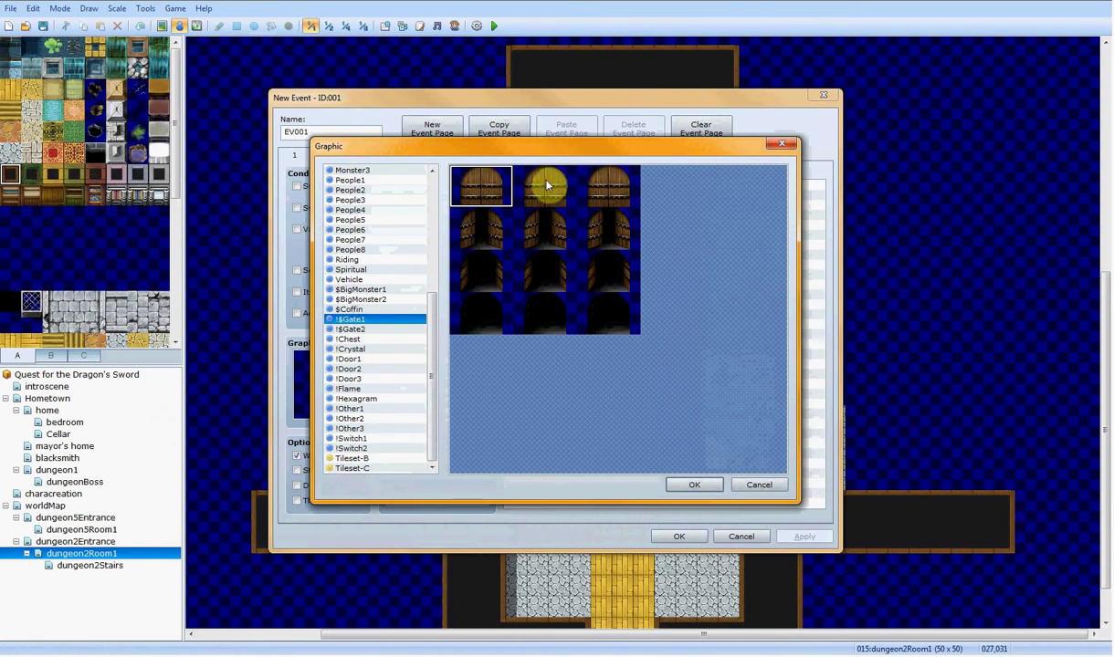
double_click(546, 185)
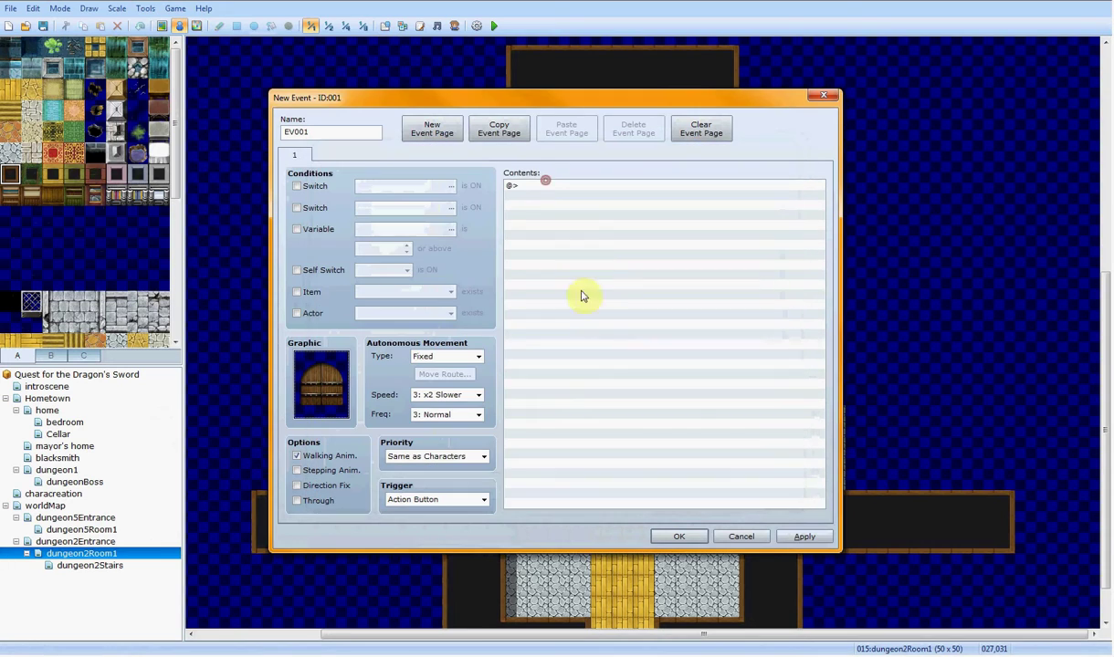
Step: Add a conditional branch to the door event that checks for item 014:Boss Key in the inventory, with an Else case
double_click(600, 186)
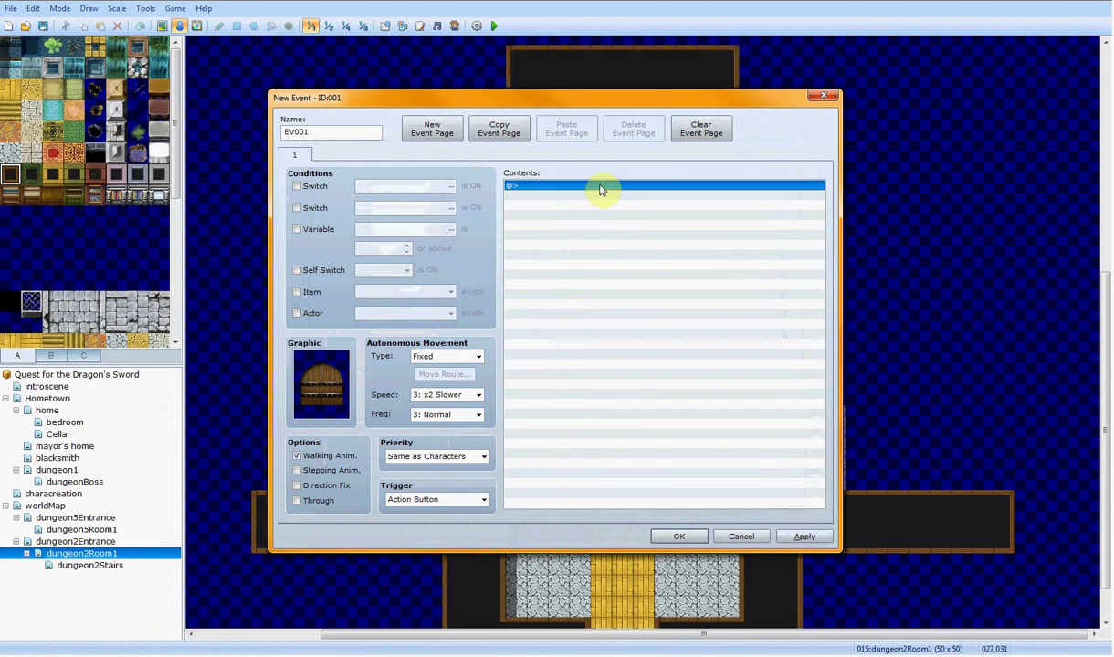
click(596, 389)
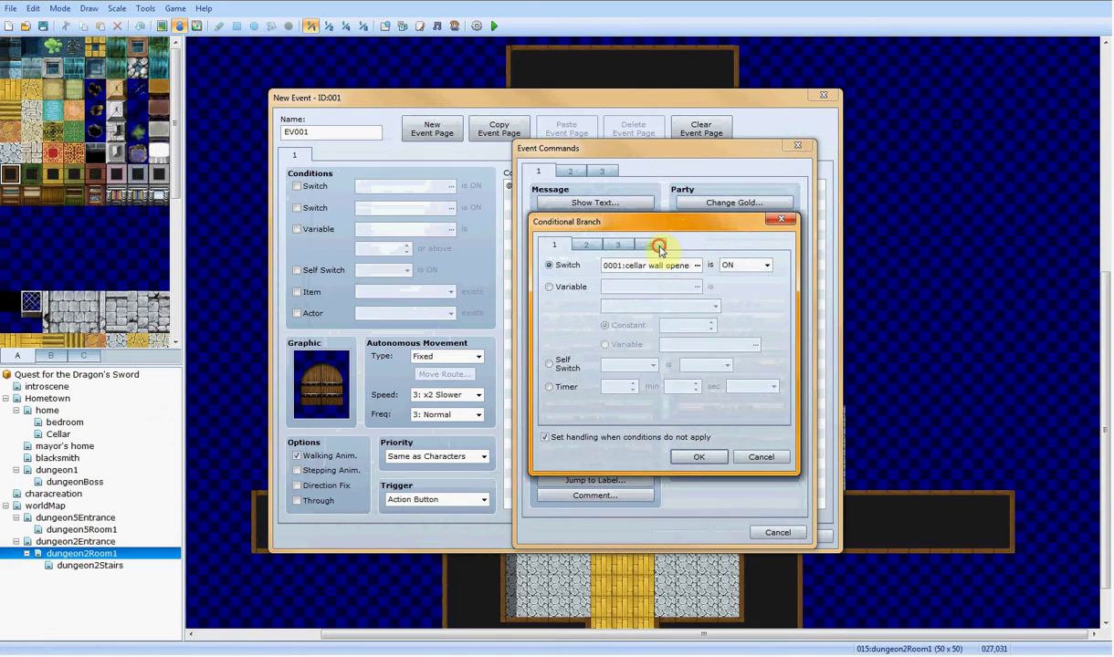
click(650, 243)
click(549, 286)
click(696, 287)
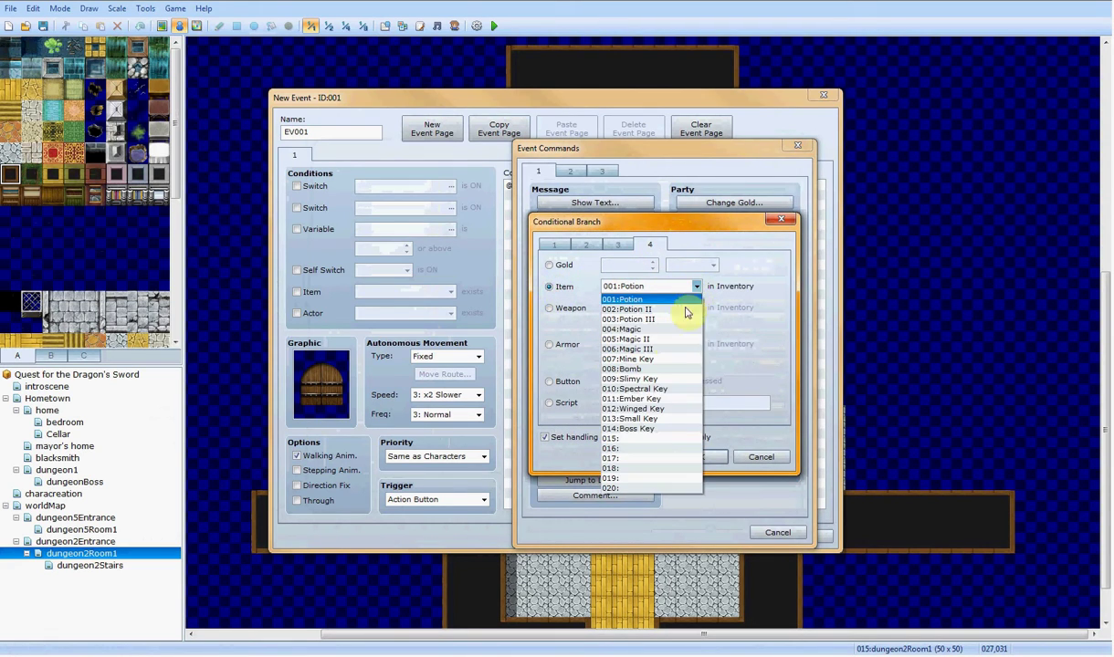
click(640, 423)
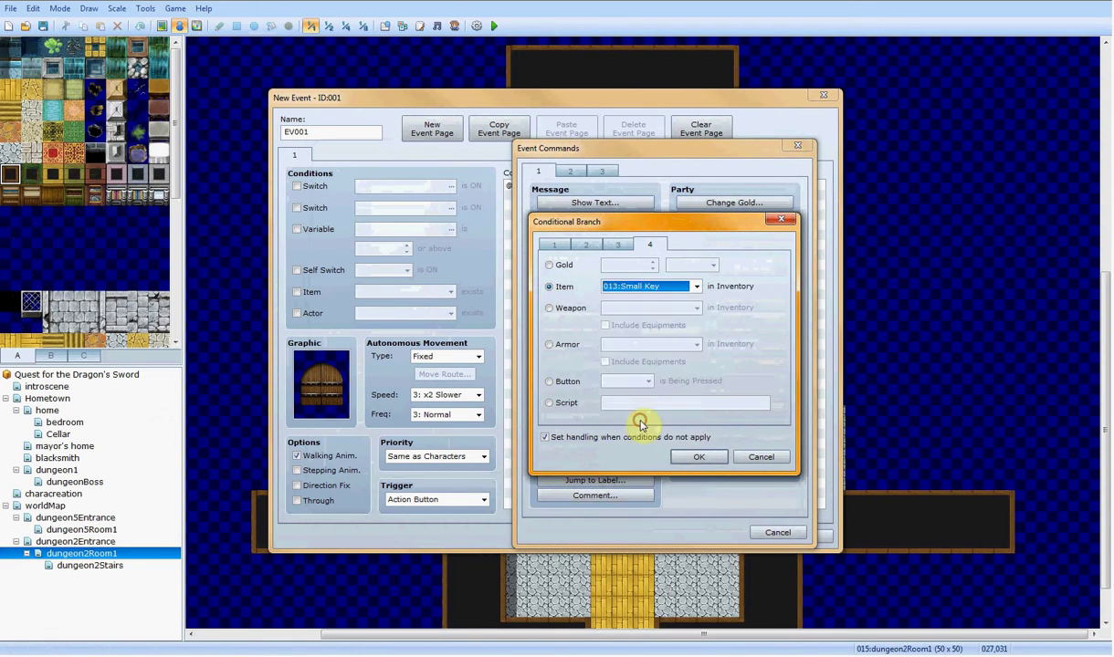
click(654, 286)
click(639, 426)
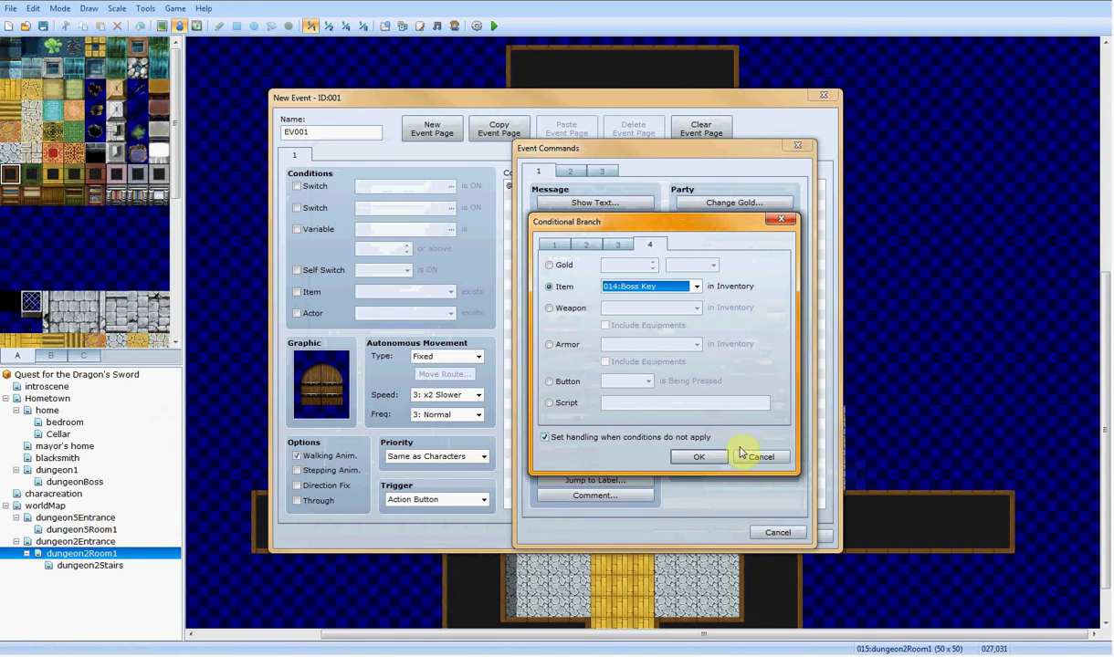
click(699, 456)
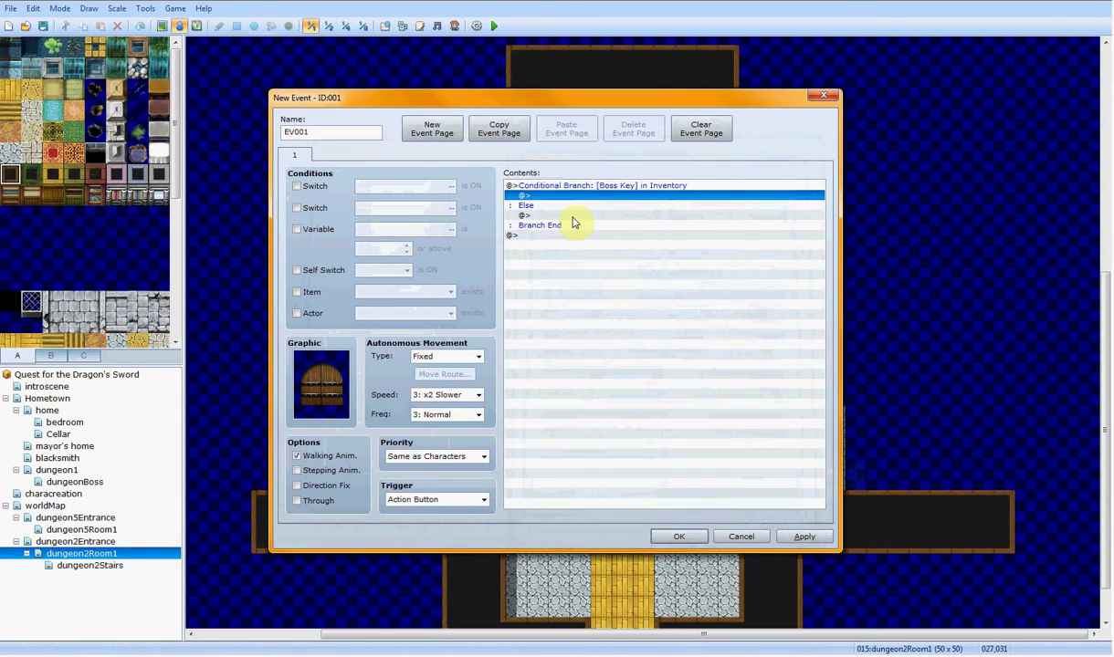
Step: Add the message "The door is locked and needs a large key." to the Else case of the branch
click(573, 217)
double_click(541, 219)
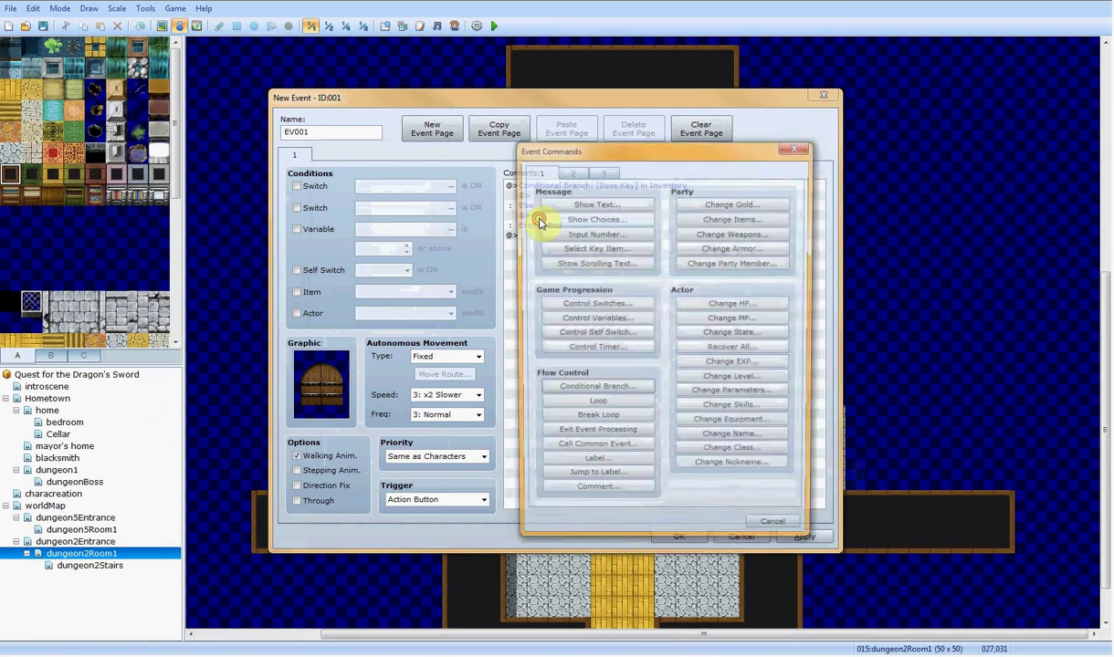
click(552, 203)
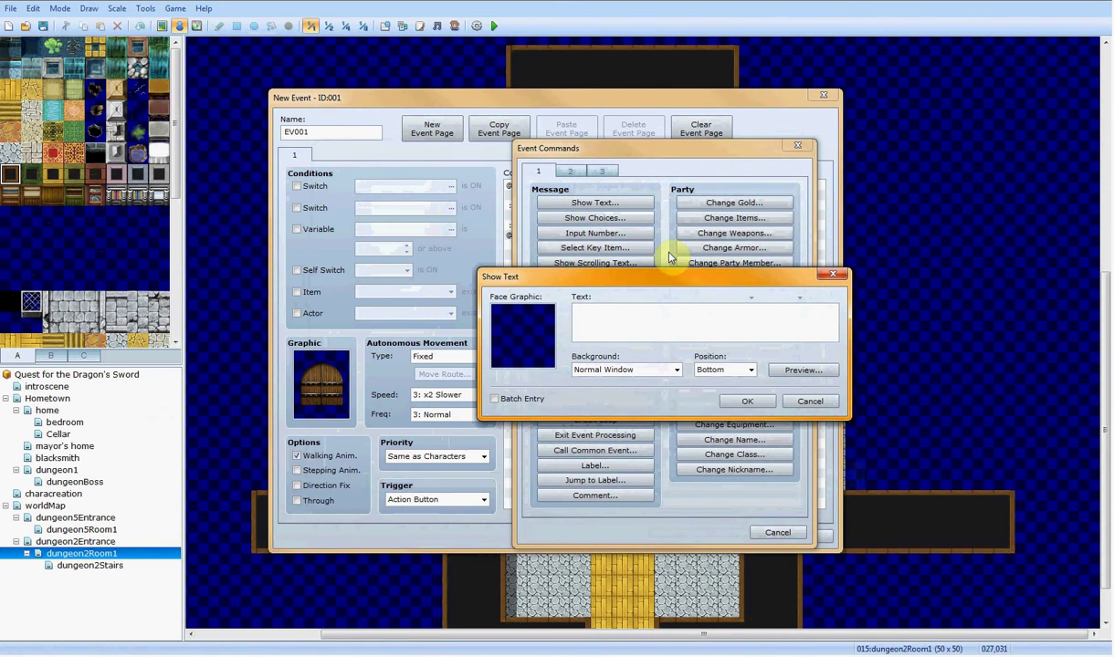
text(The)
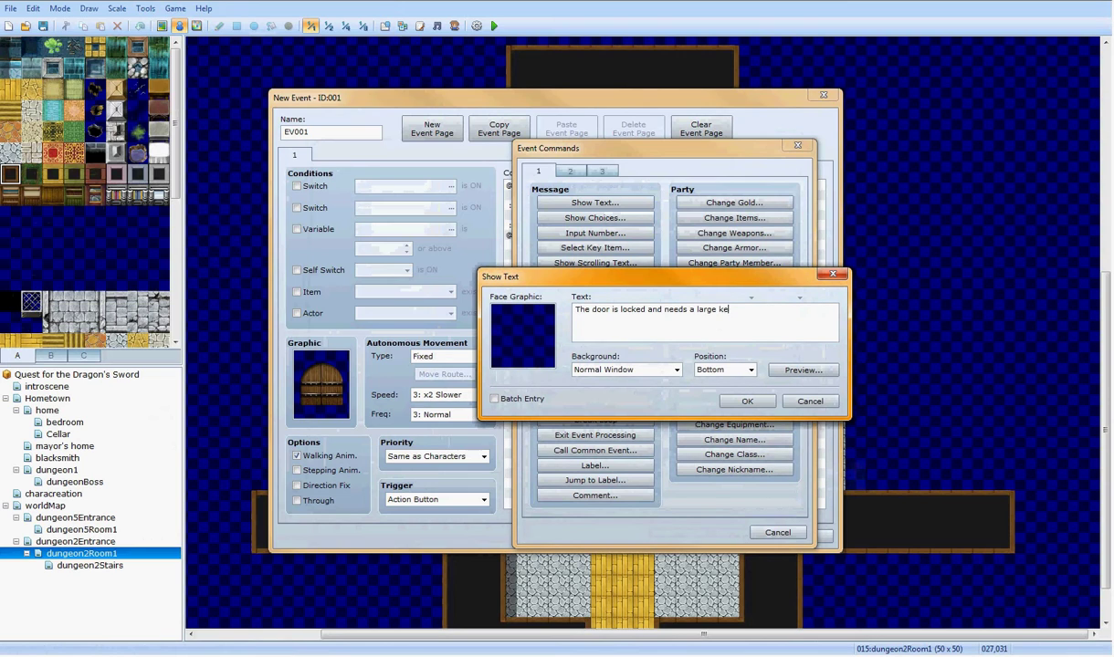
click(746, 400)
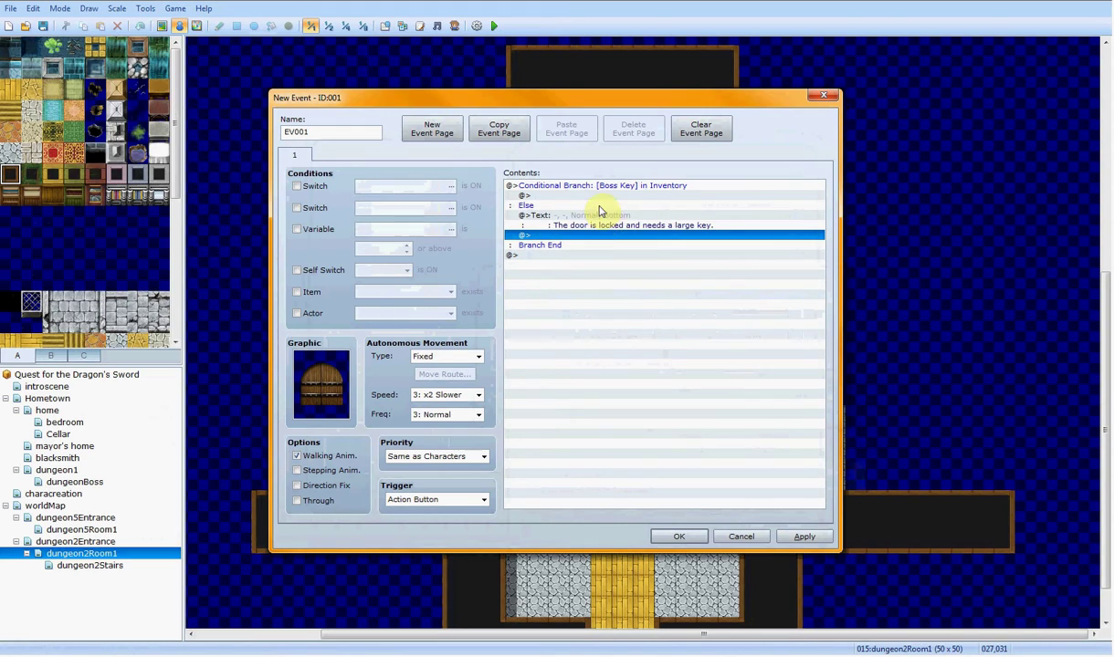
Step: Add a move route for this event to the Boss Key case with Move Right, Move Left and Move Up, waiting for completion
drag(622, 98, 860, 121)
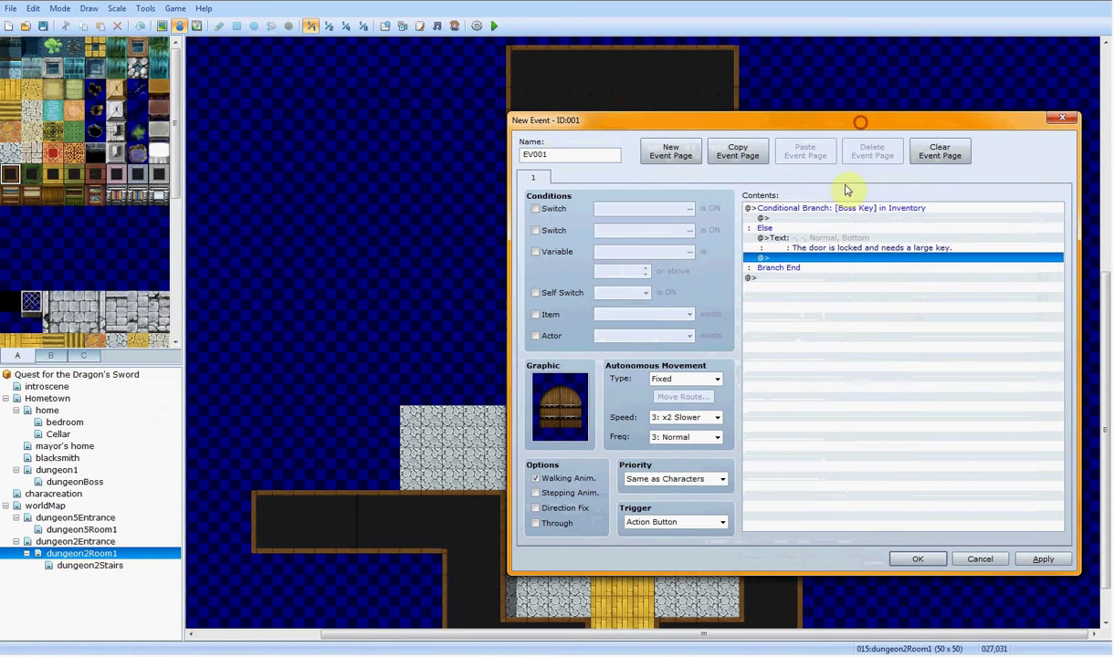
double_click(817, 221)
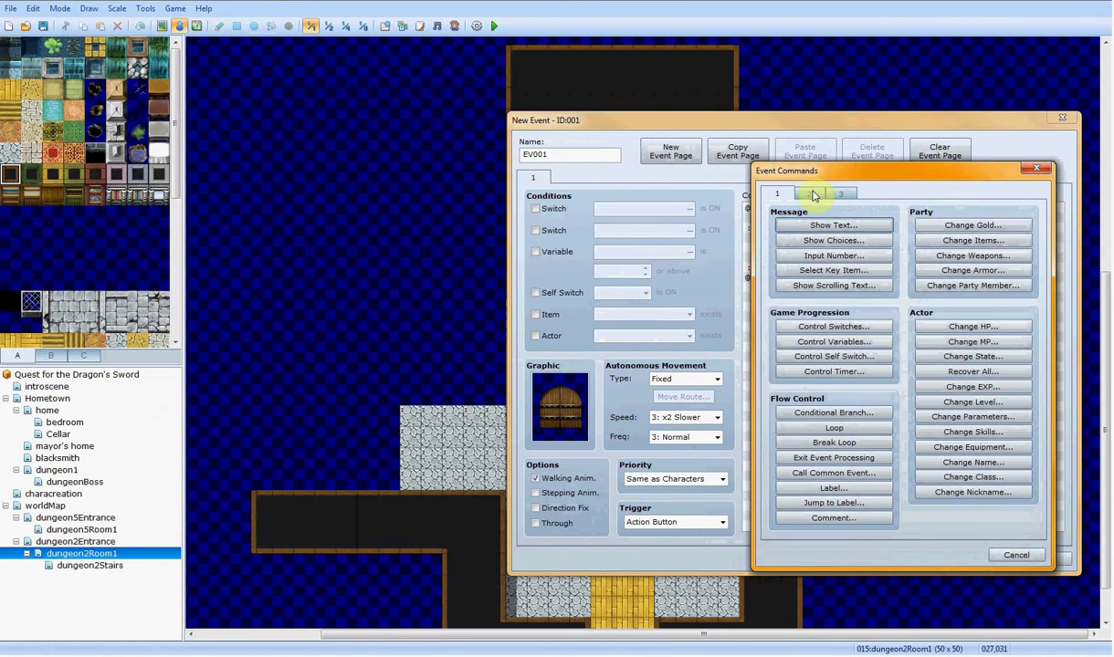
click(812, 195)
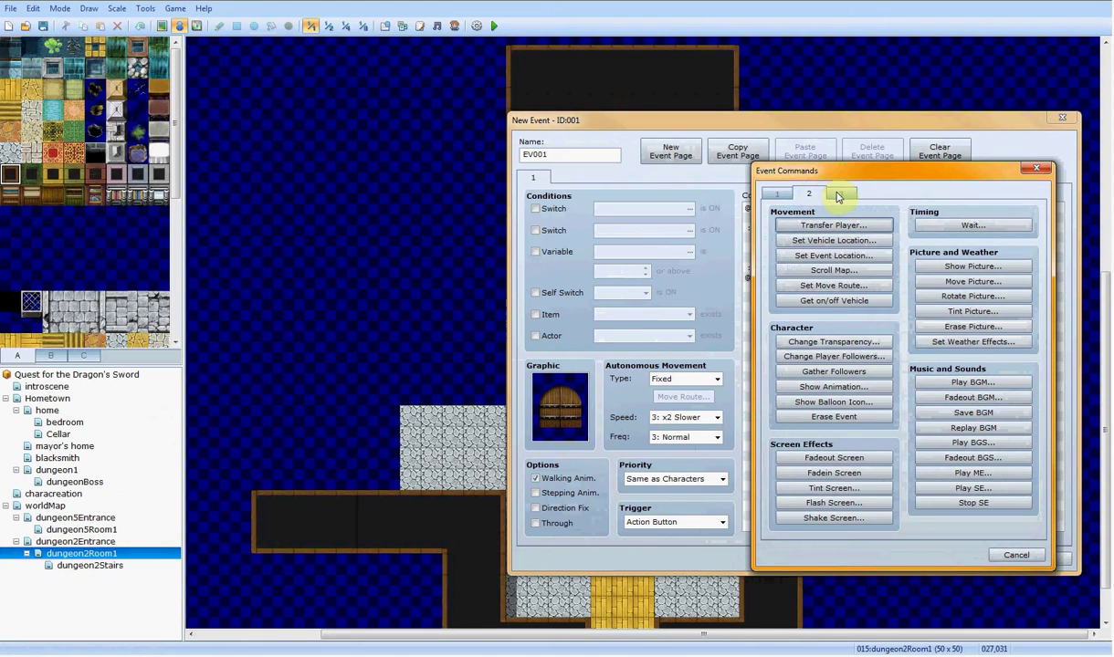
click(837, 195)
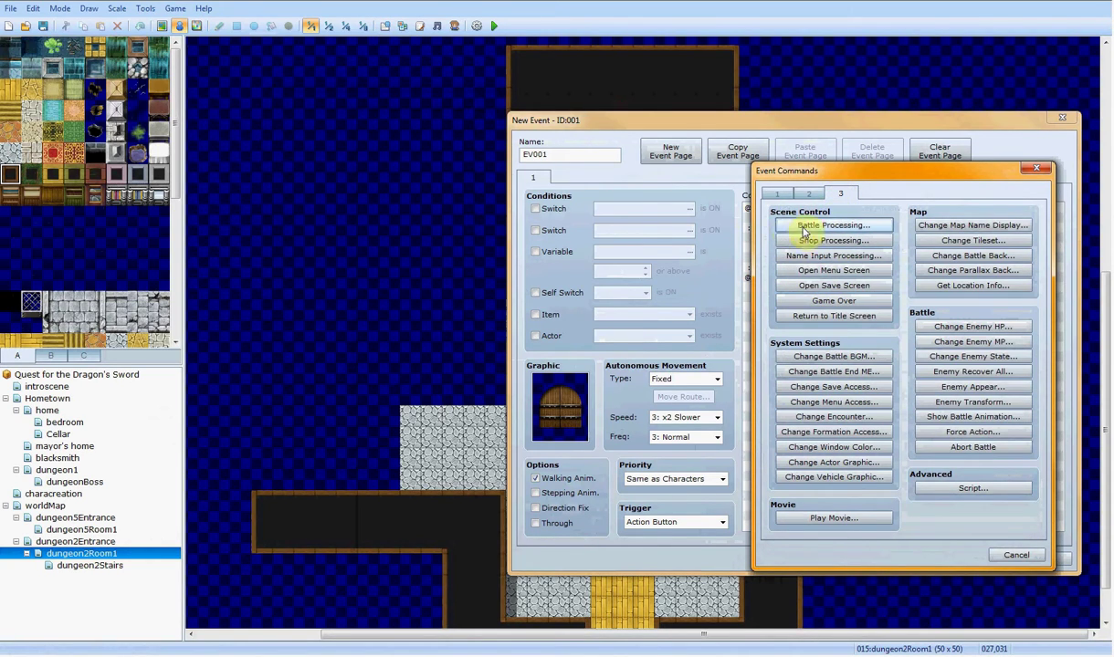
click(810, 194)
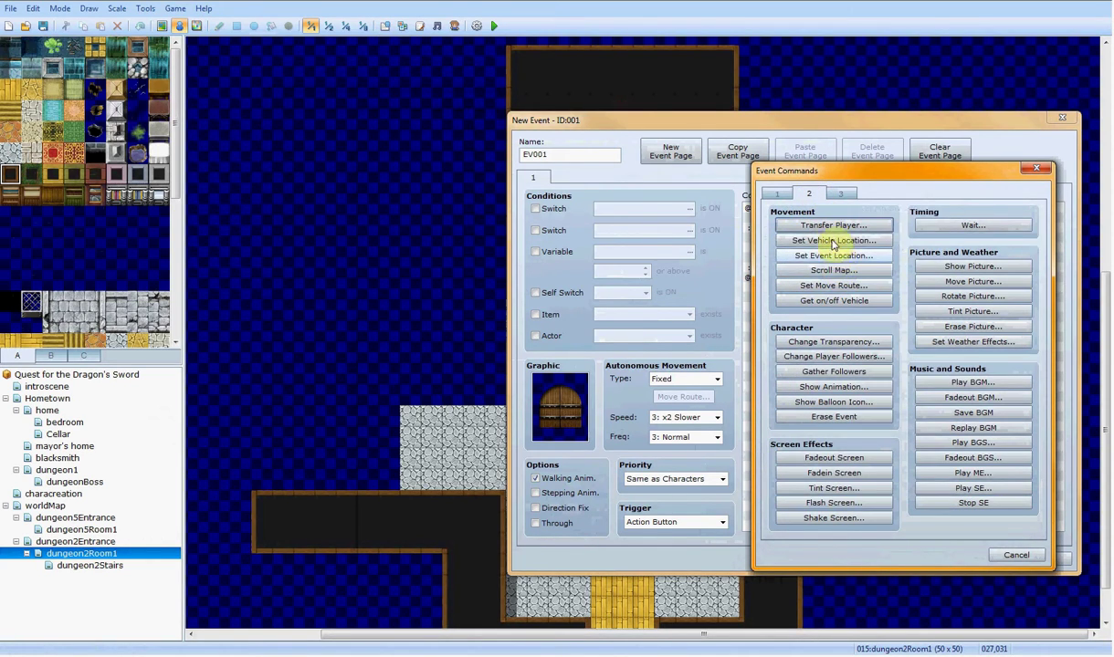
click(823, 285)
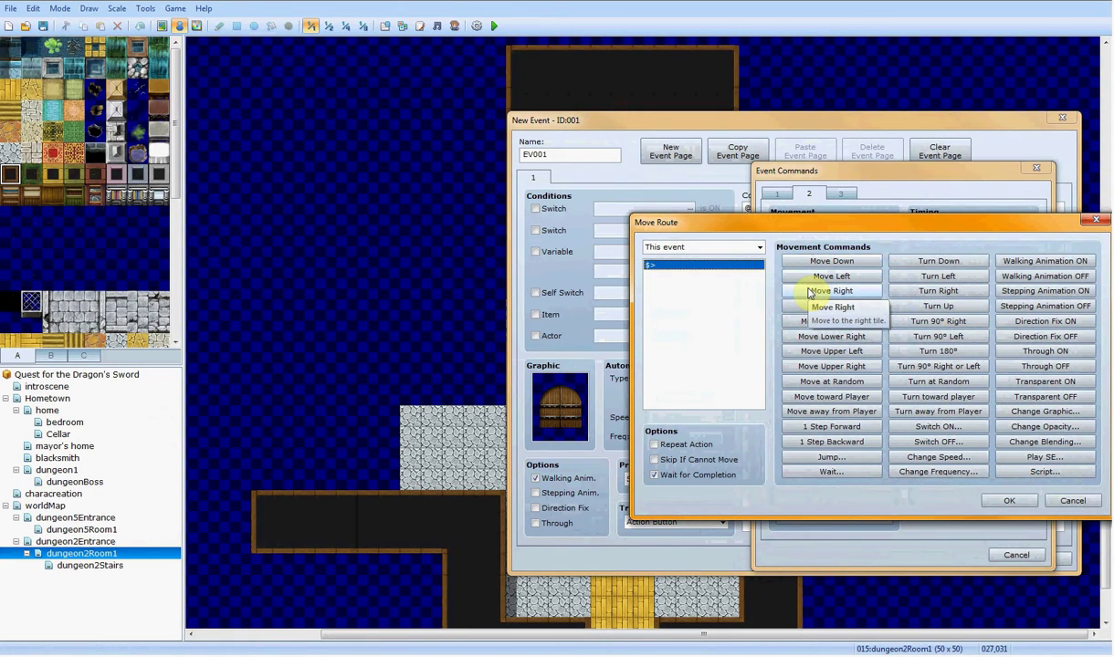
click(807, 291)
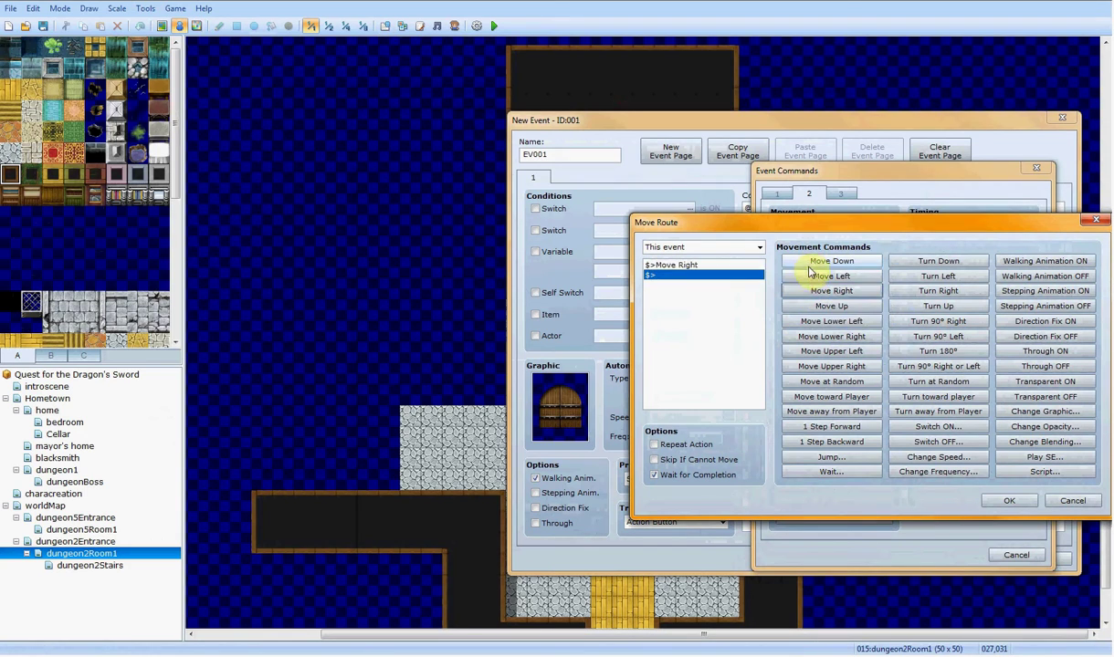
click(820, 277)
click(815, 308)
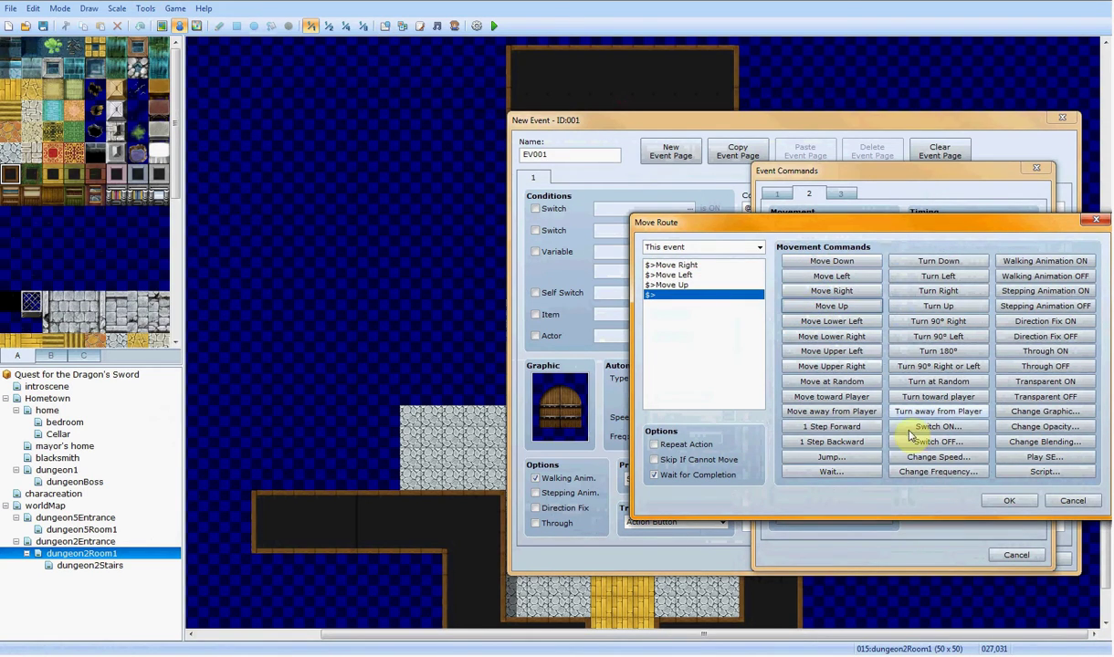
click(1009, 500)
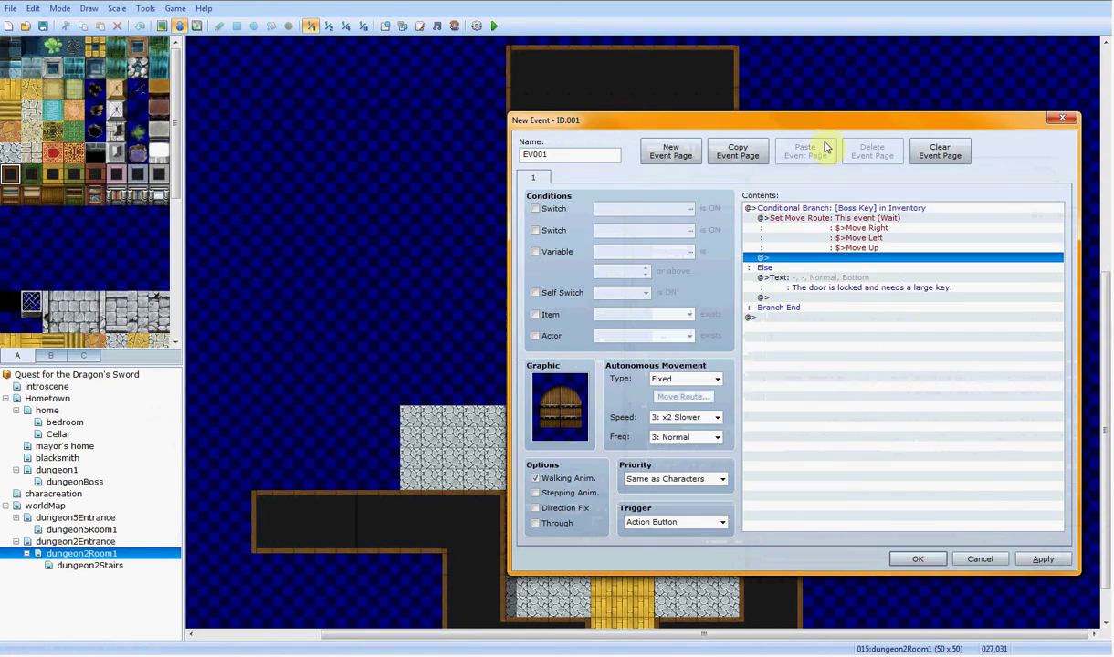
Step: Add a player transfer to dungeon2Stairs (008,011) after the move route and save the door event
drag(716, 133, 616, 133)
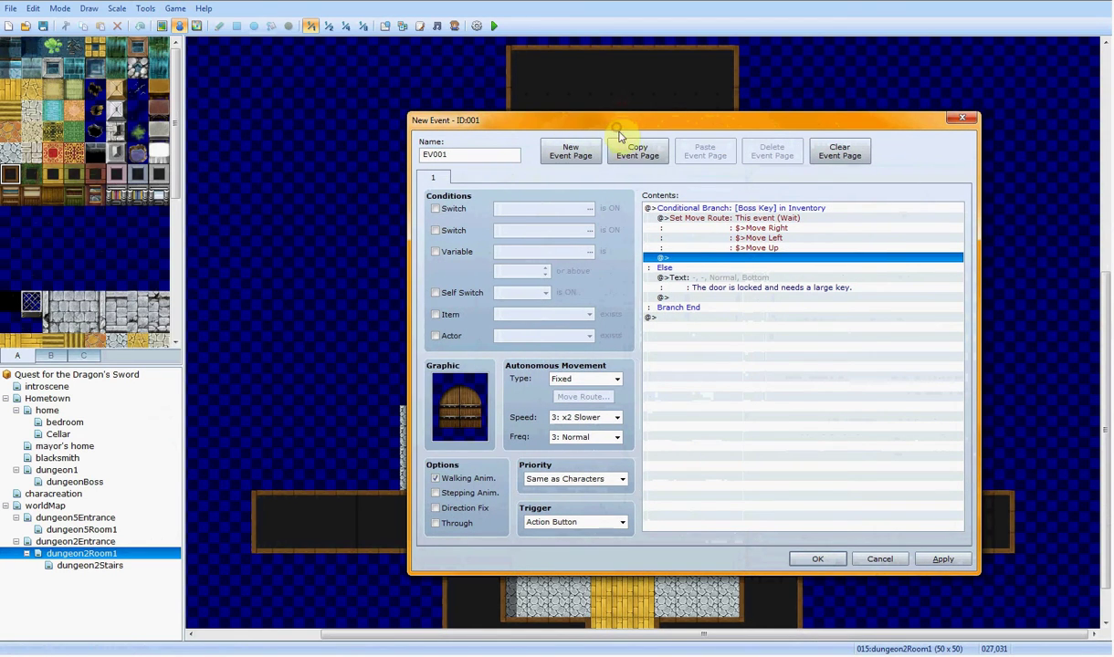
double_click(703, 257)
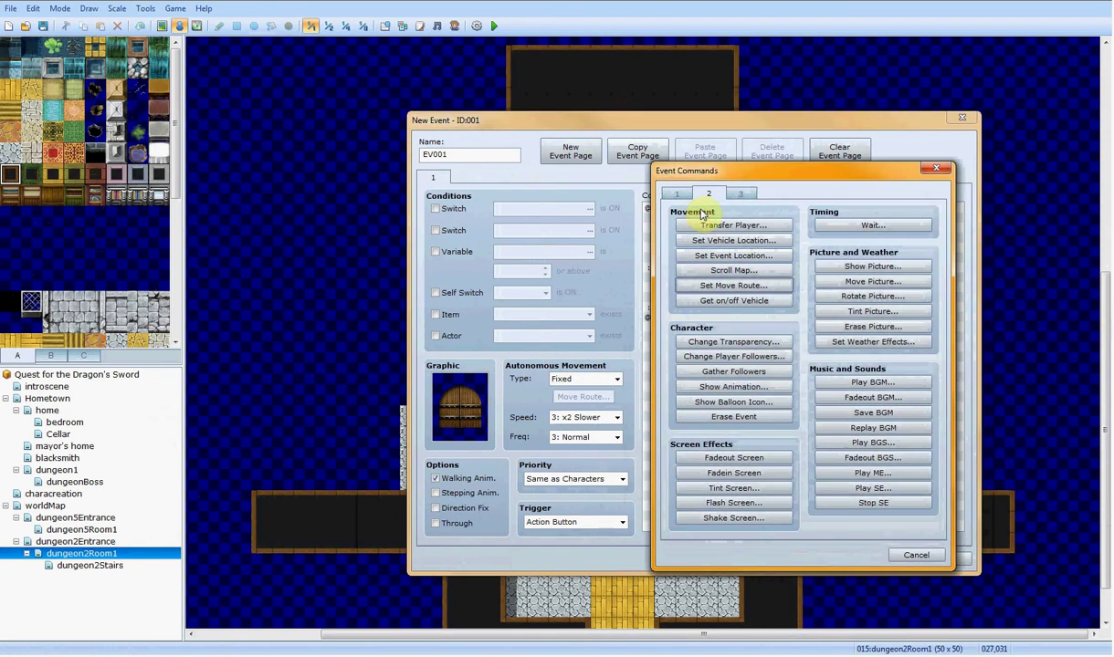
click(721, 226)
click(827, 319)
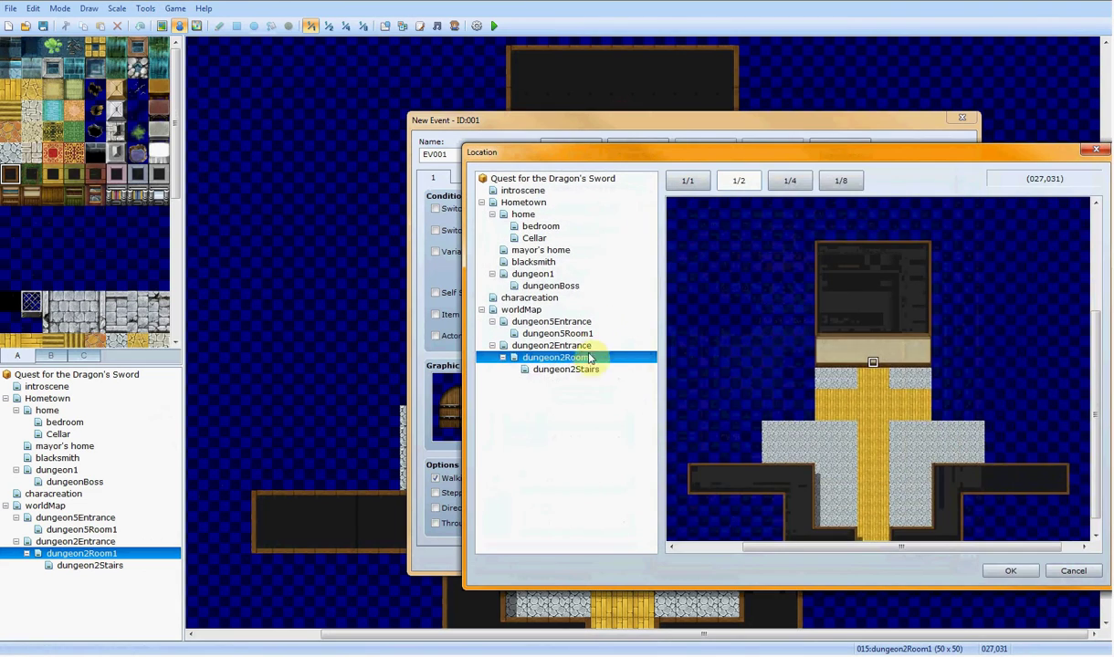
click(584, 368)
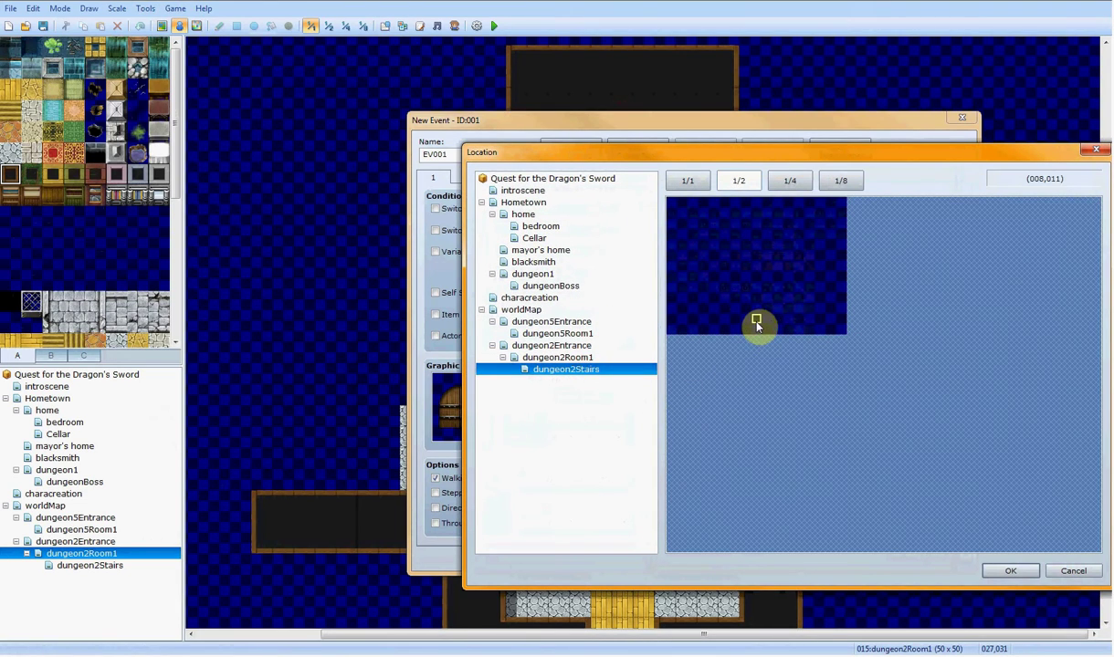
double_click(757, 325)
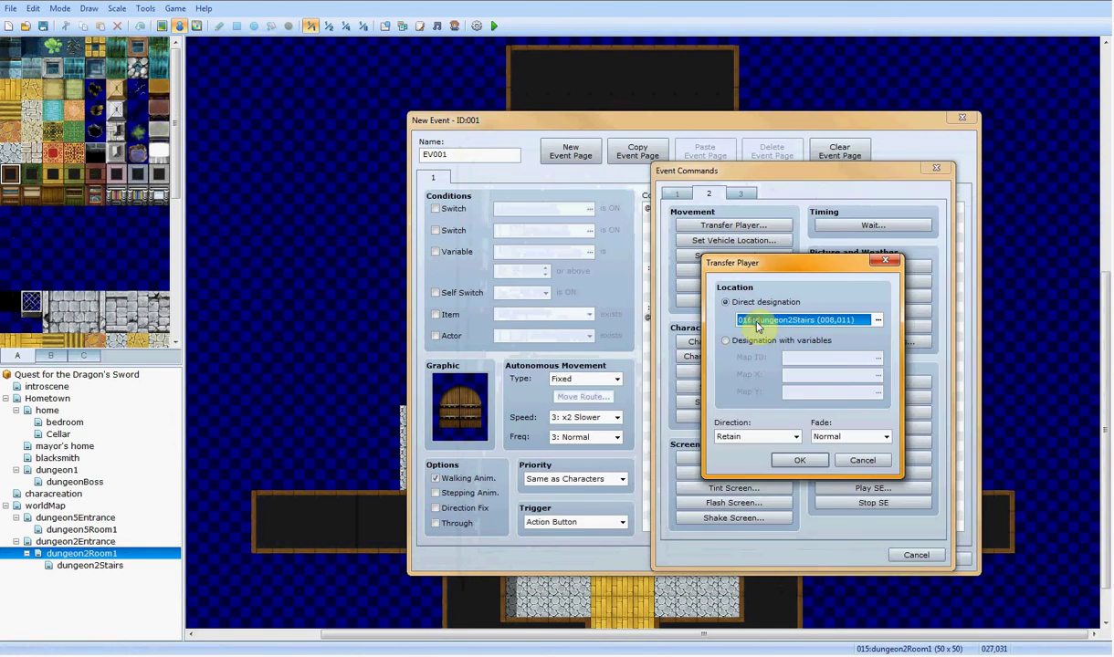
click(799, 460)
click(942, 559)
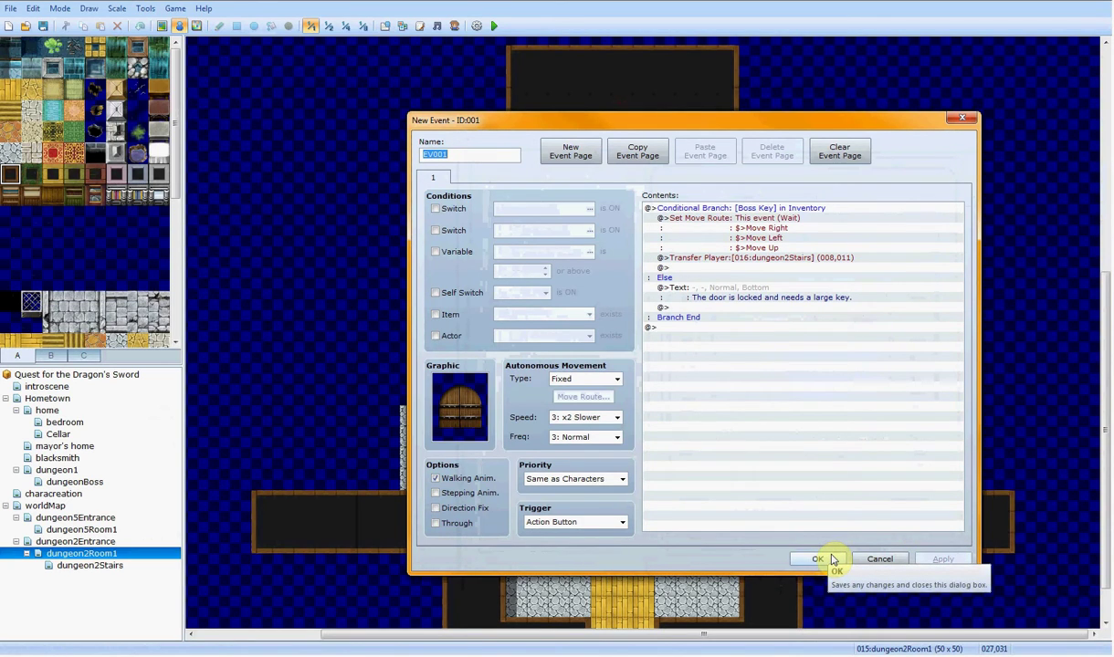
click(831, 559)
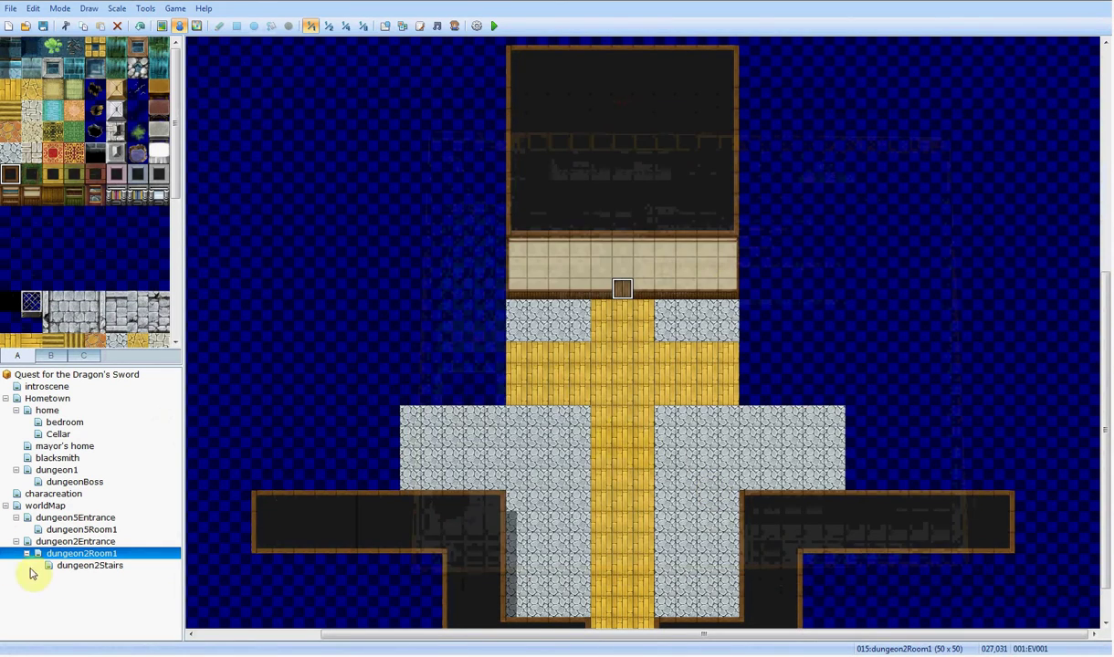
Step: Examine the door event's opening commands on the dungeon2Entrance map
click(96, 542)
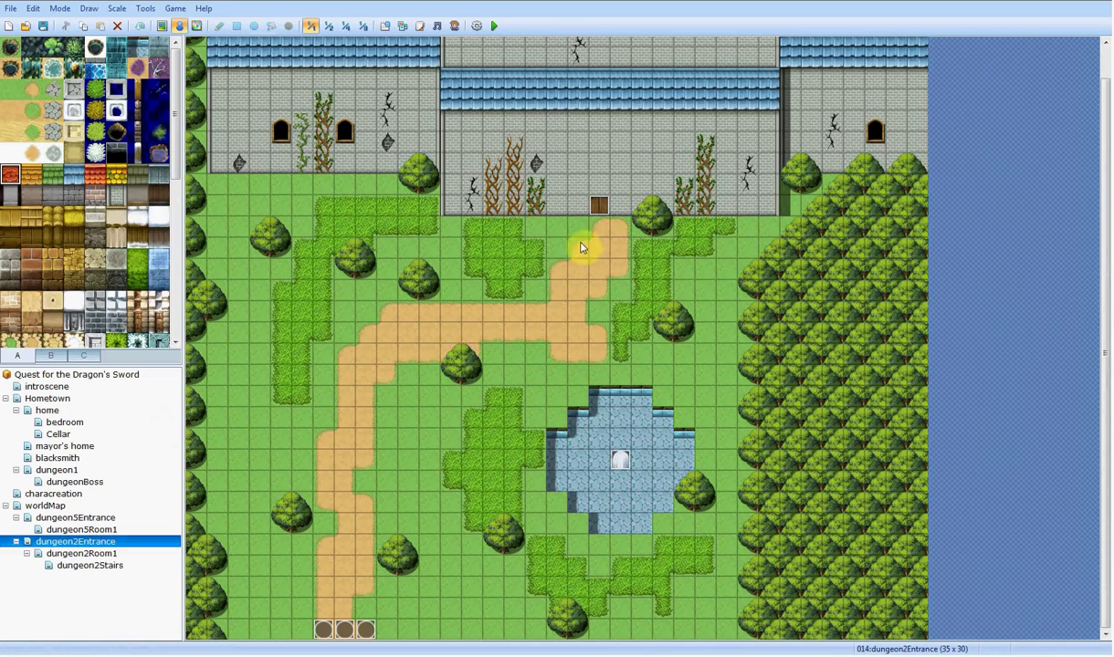
double_click(598, 212)
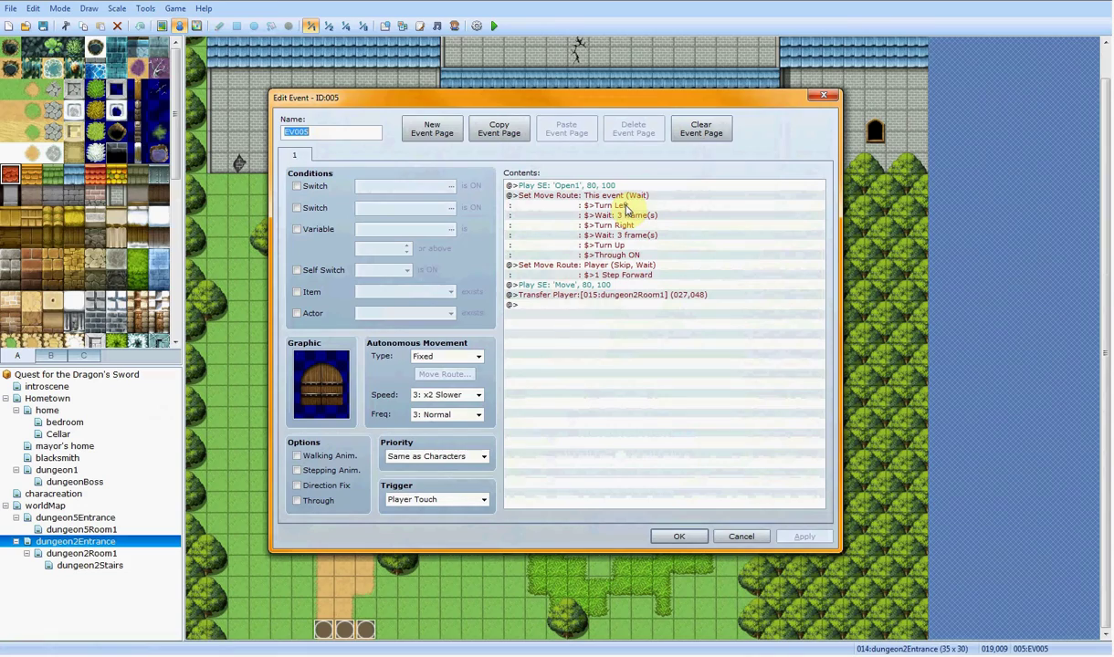
click(678, 536)
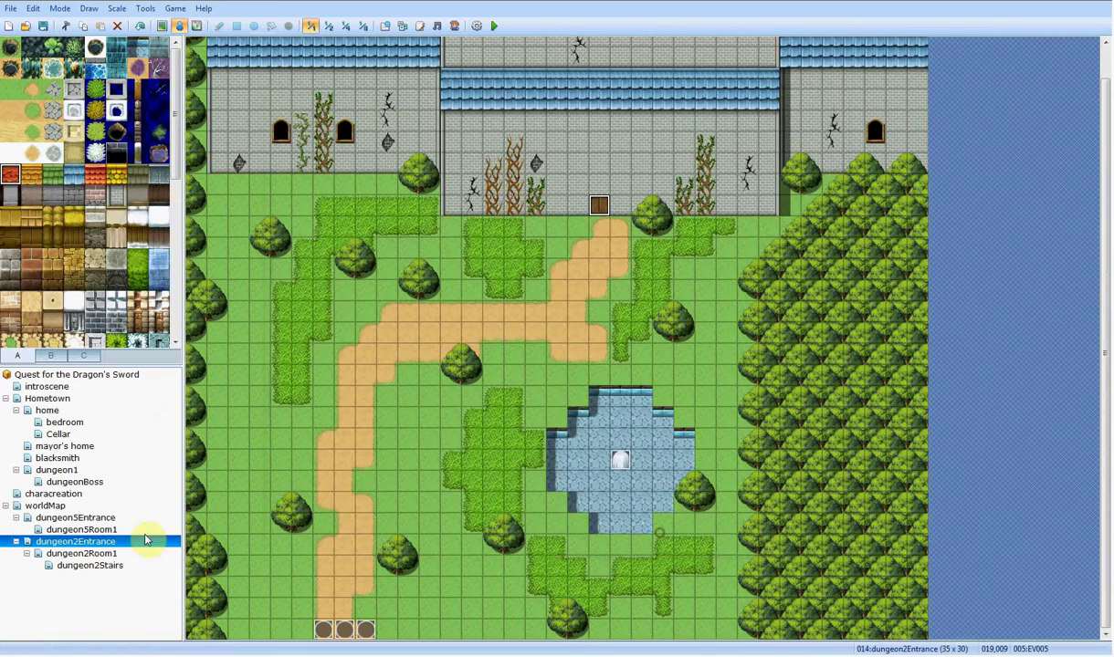
Step: Change the move route in dungeon2Room1's Boss Key door event to Move Left, Move Right, Move Up and save the event
click(69, 554)
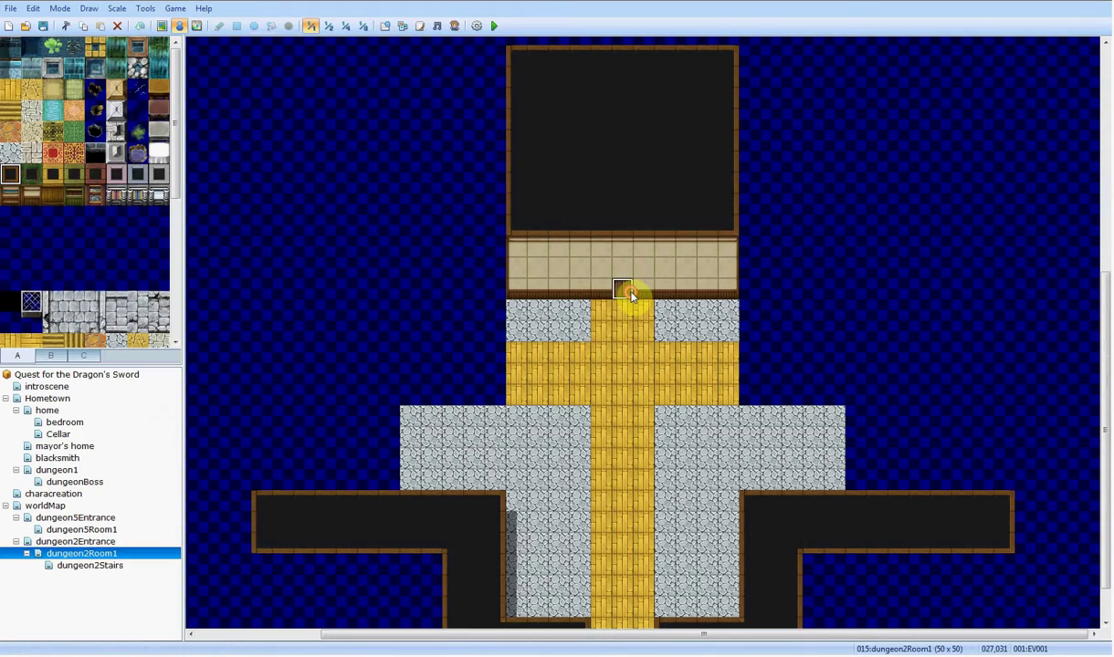
double_click(626, 292)
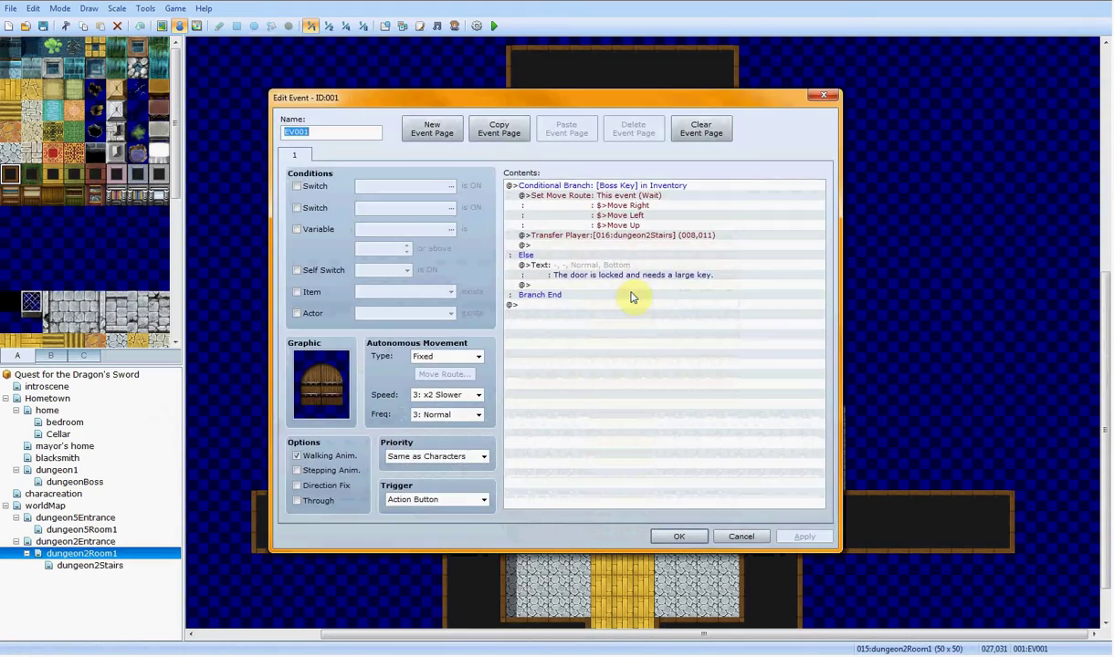
right_click(638, 205)
click(657, 216)
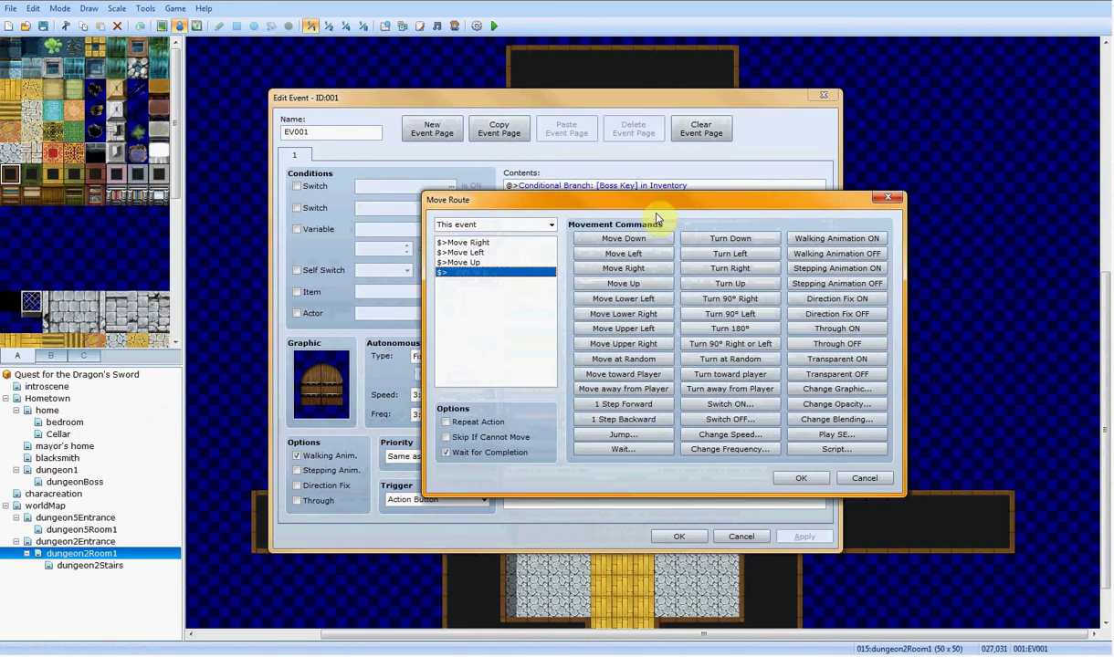
click(489, 244)
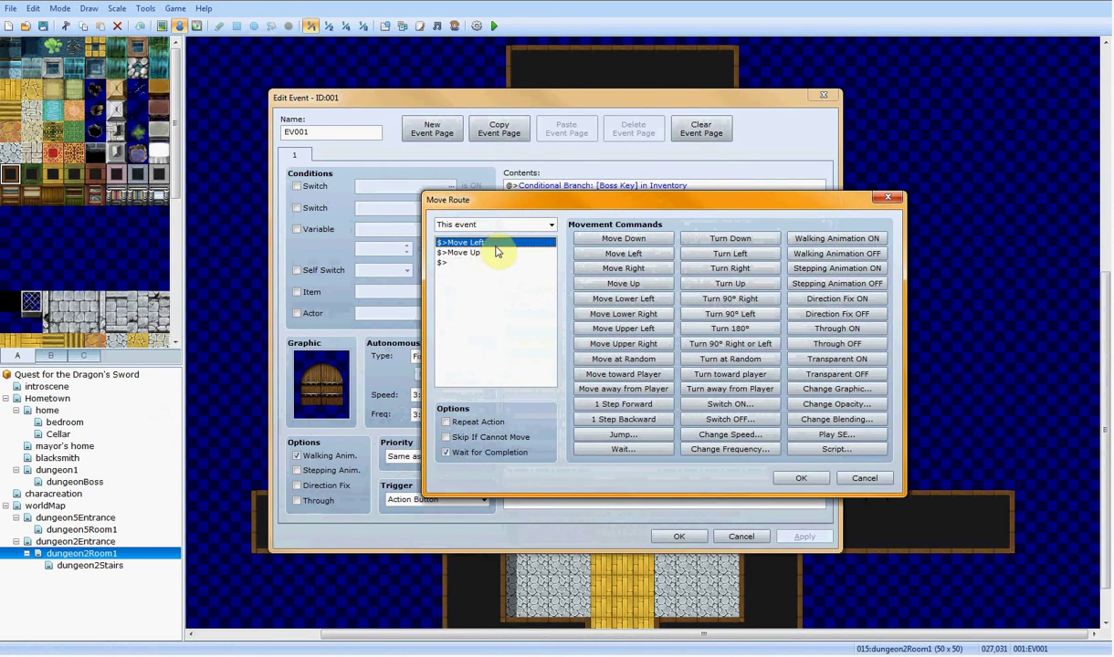
click(493, 253)
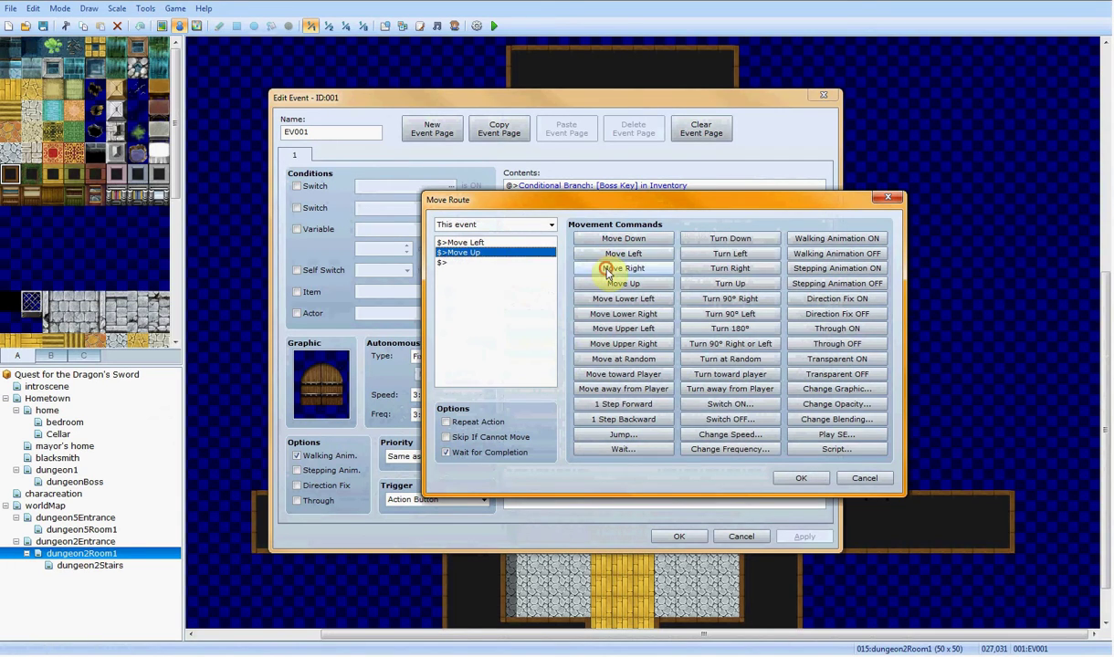
click(607, 270)
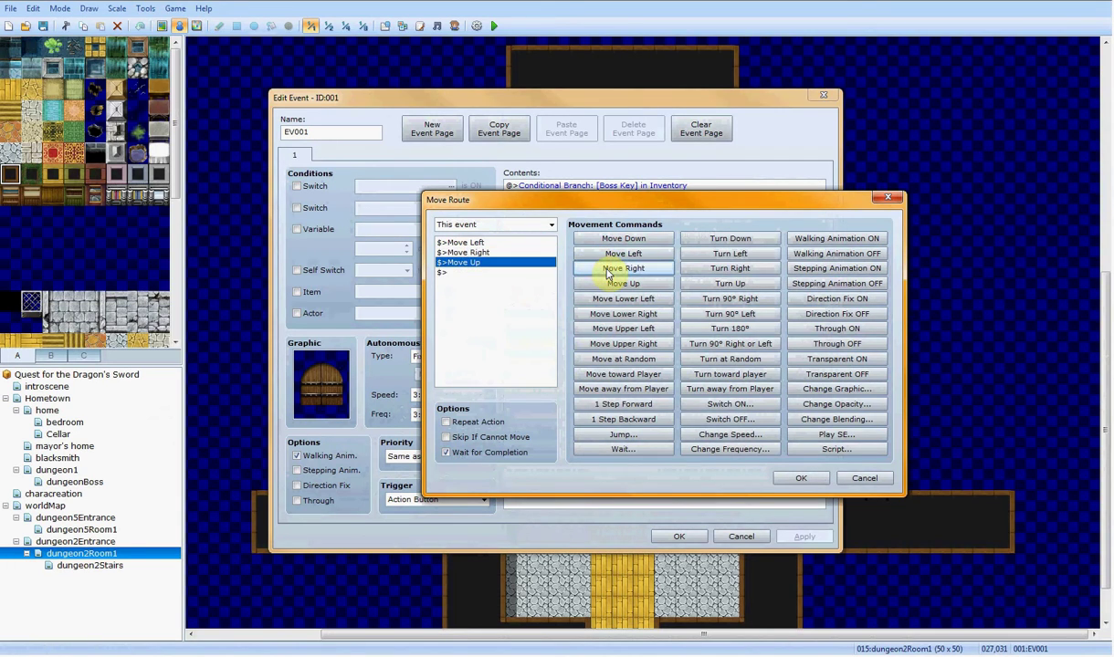
click(815, 480)
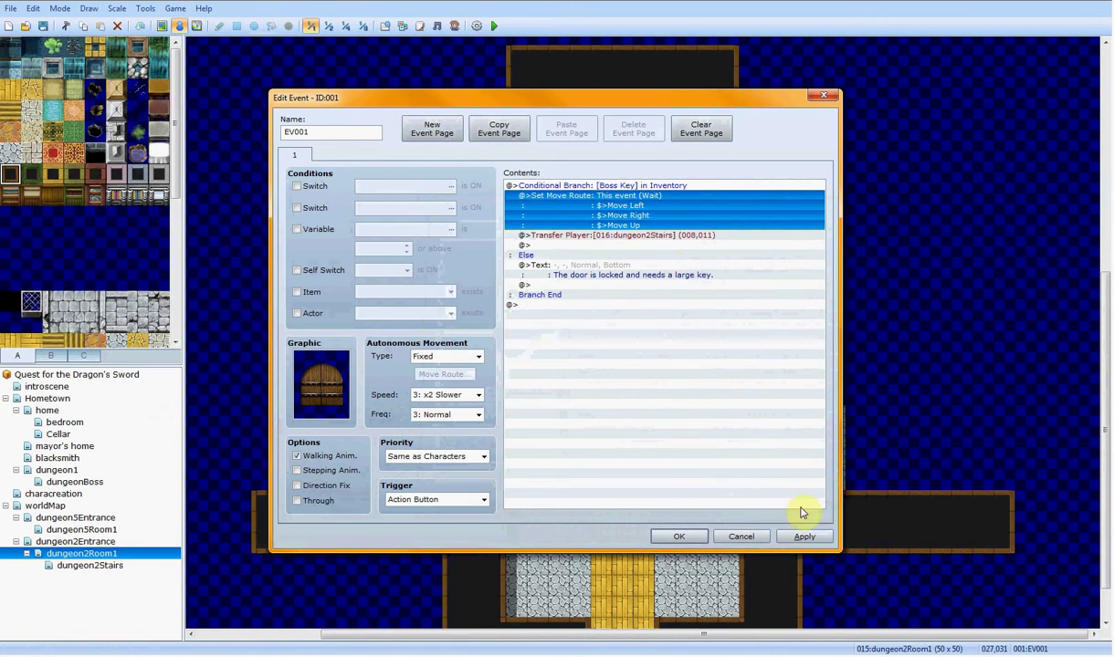
click(678, 535)
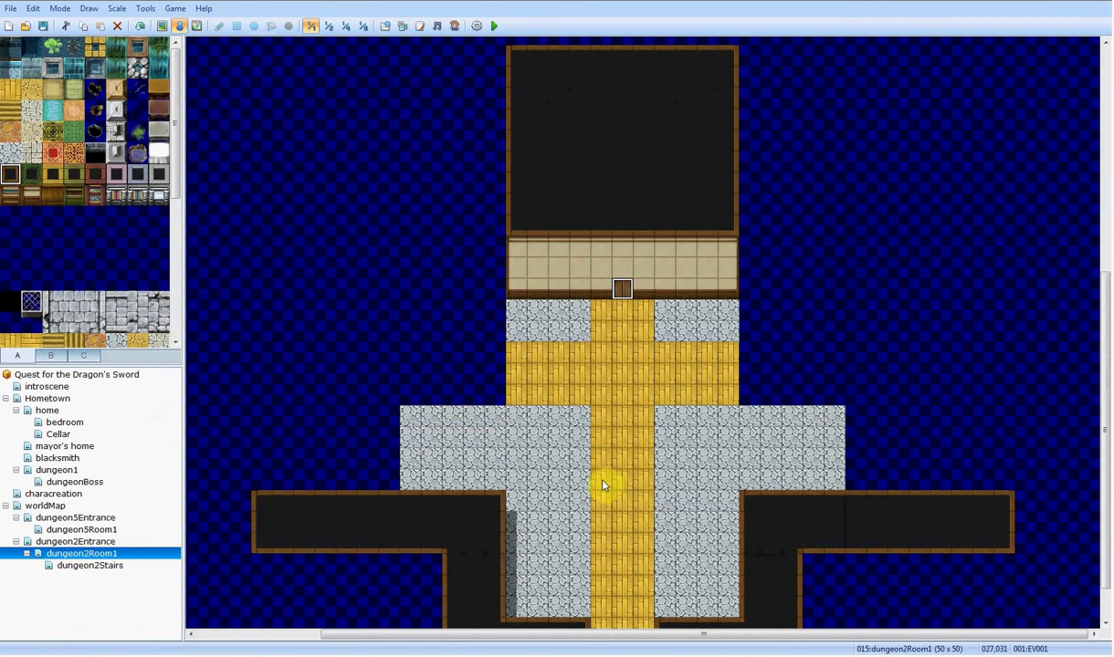
Step: Resize the dungeon2Stairs map to a width of 25 and a height of 25
click(66, 566)
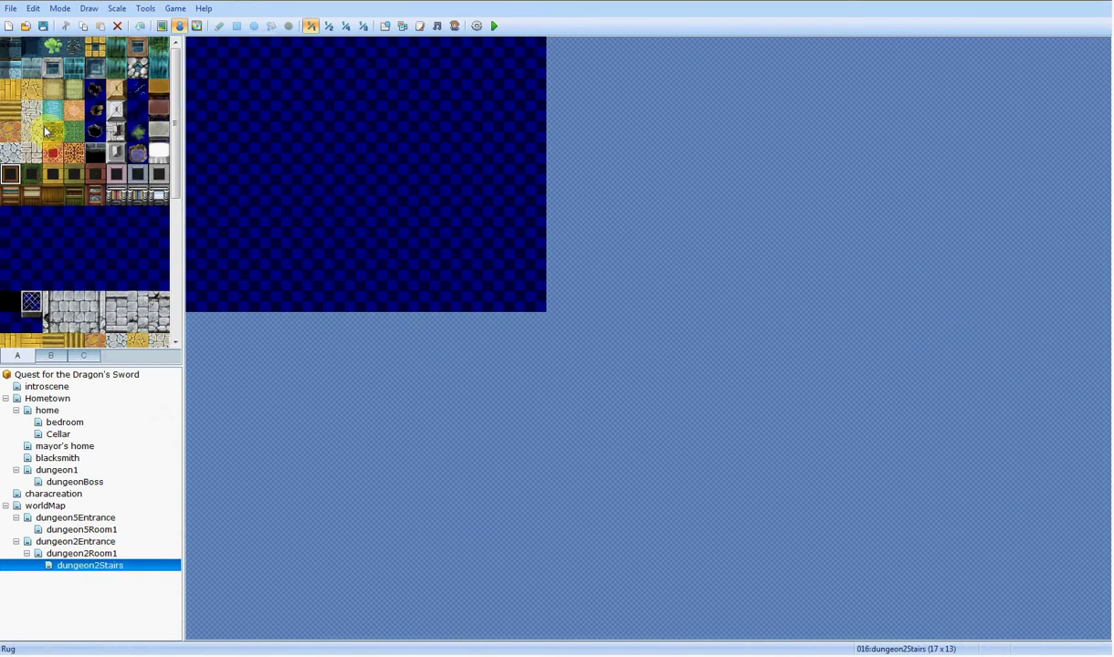
right_click(98, 566)
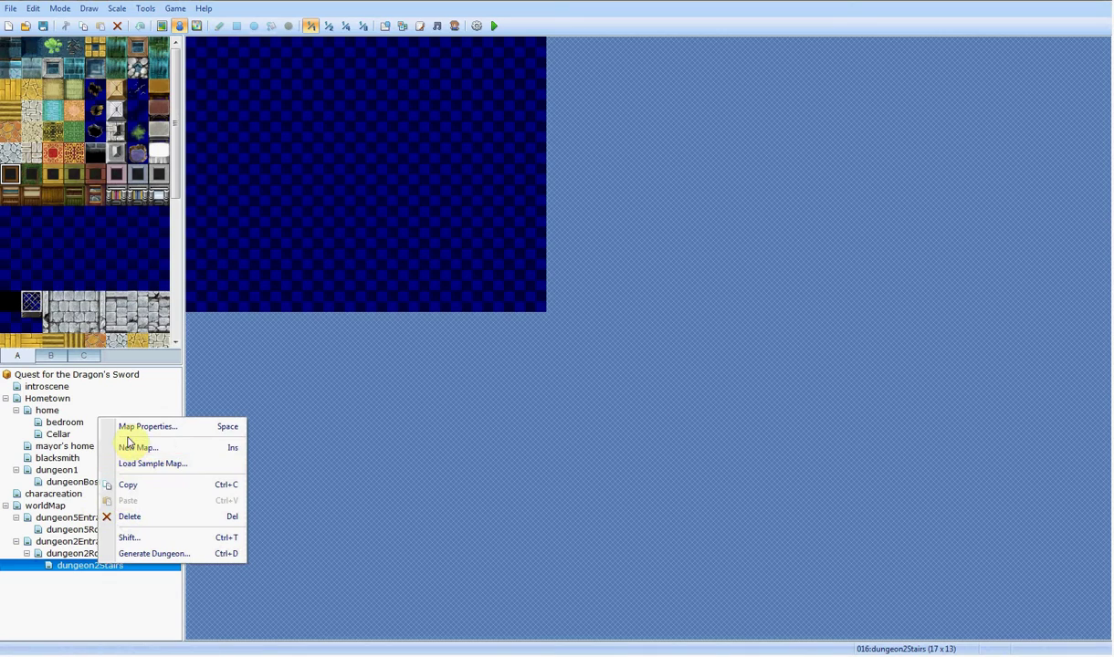
click(146, 426)
double_click(343, 273)
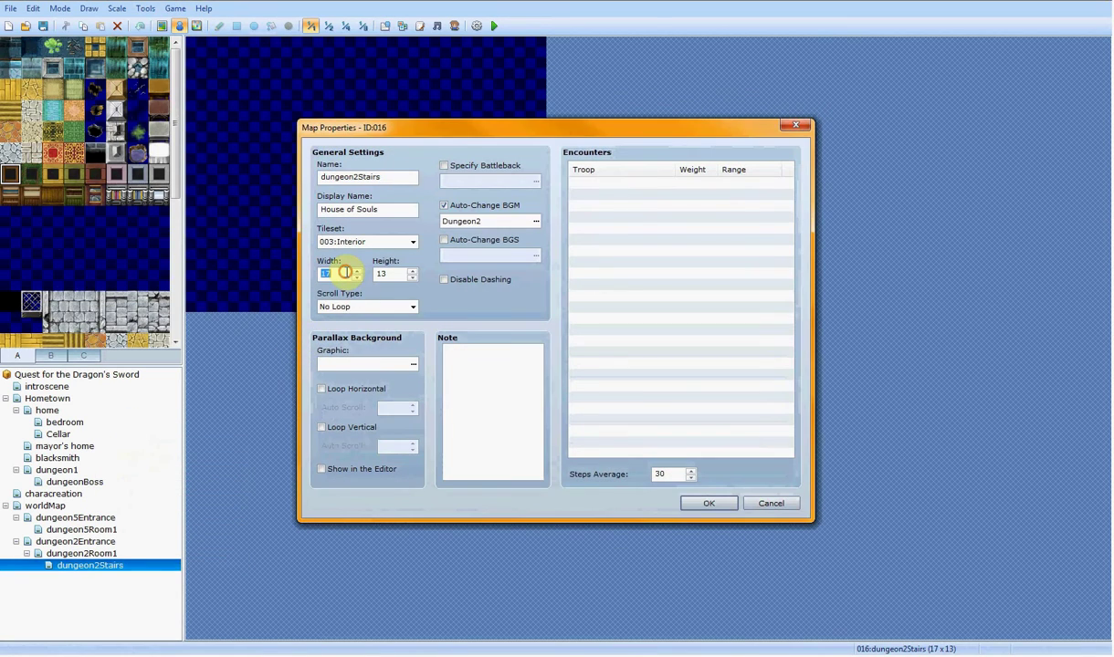
text(25)
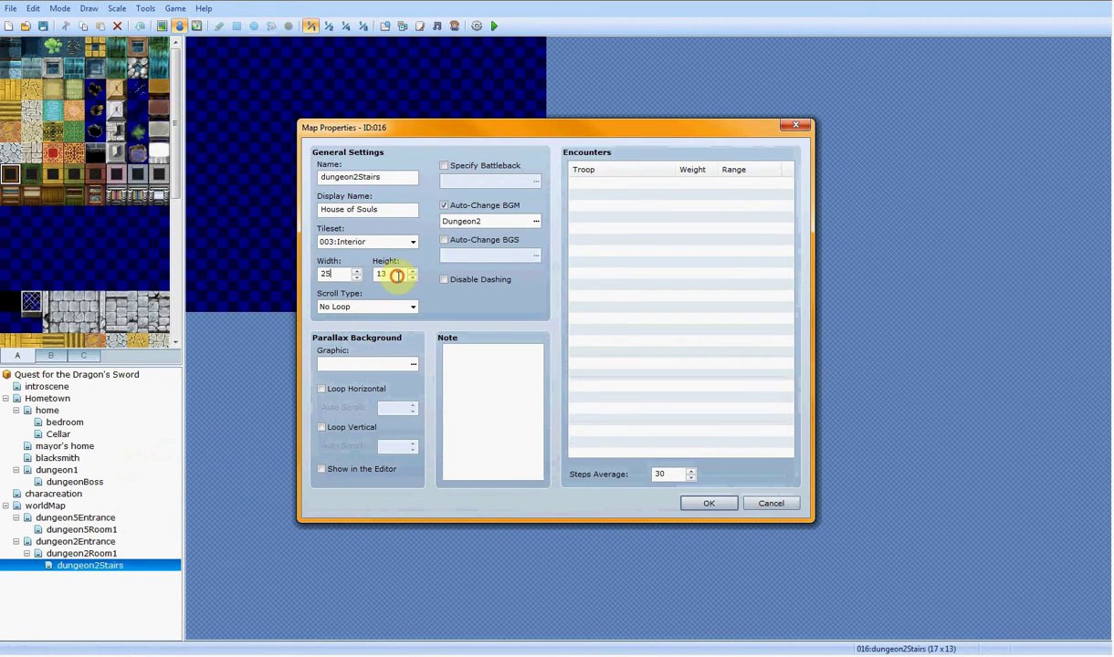
text(25)
click(709, 503)
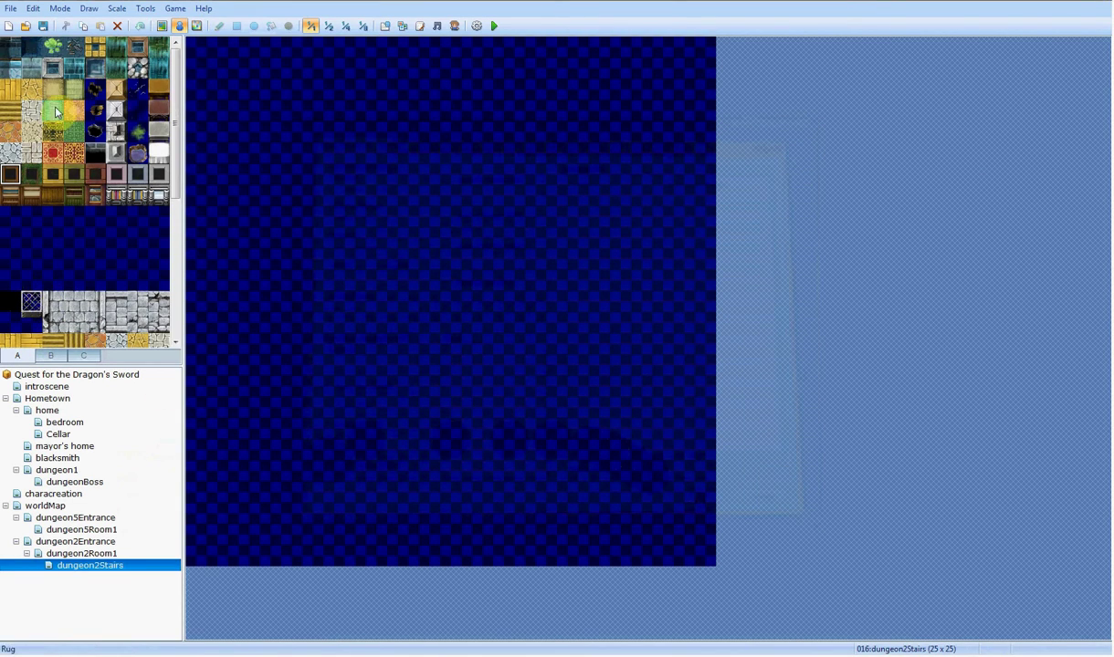
Step: Paint a wooden-floor corridor 3 tiles wide and 5 tall at the middle of dungeon2Stairs' lower edge, comparing with dungeon2Room1
click(10, 88)
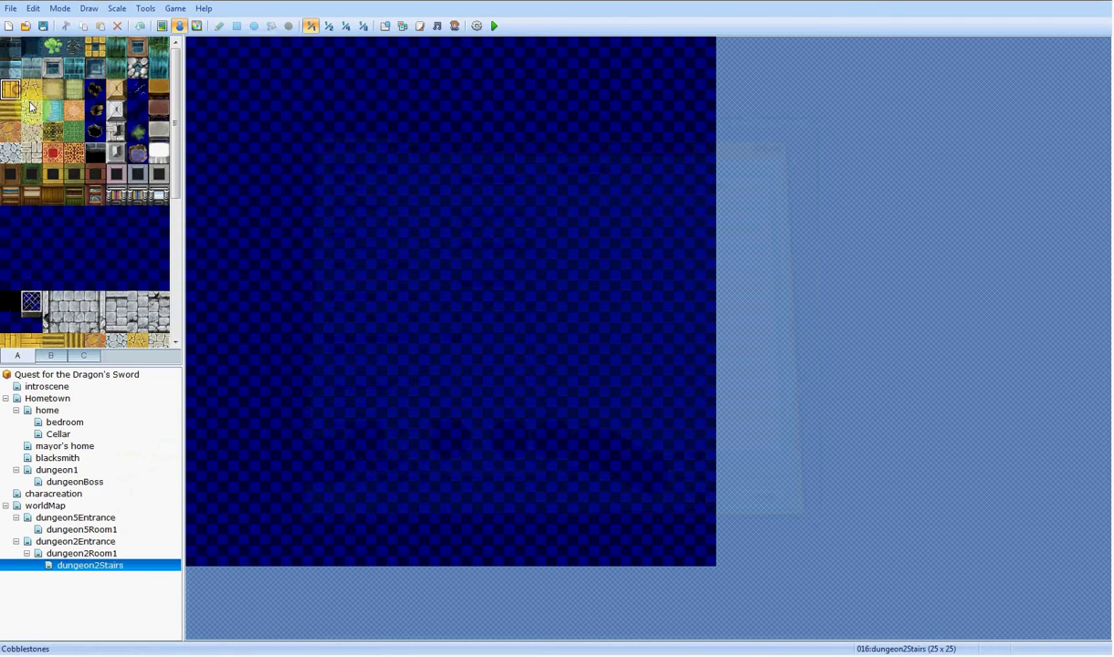
click(161, 26)
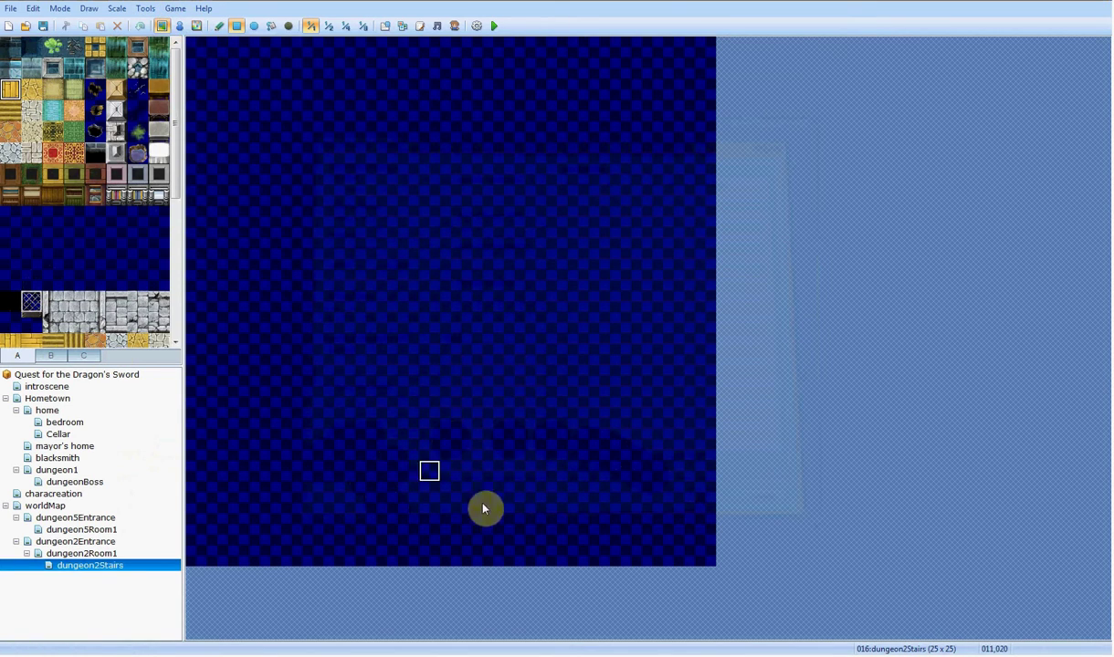
mouse_move(453, 549)
mouse_down()
mouse_move(485, 512)
mouse_move(462, 546)
mouse_move(433, 501)
mouse_move(438, 479)
mouse_move(465, 467)
mouse_up()
click(91, 567)
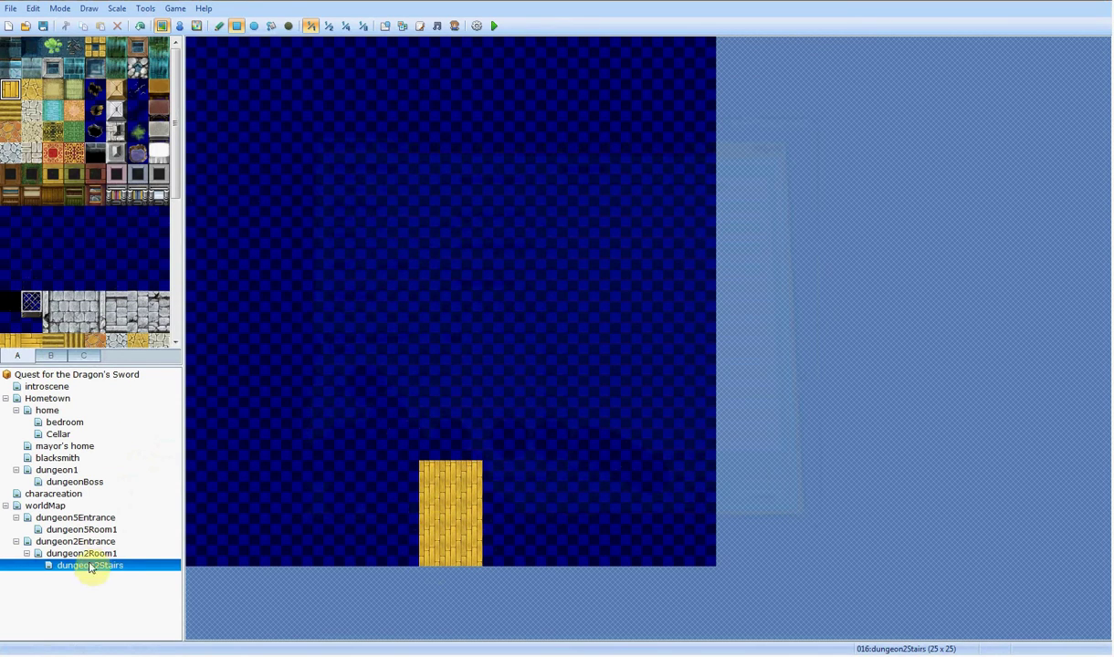
click(87, 554)
click(95, 567)
click(86, 554)
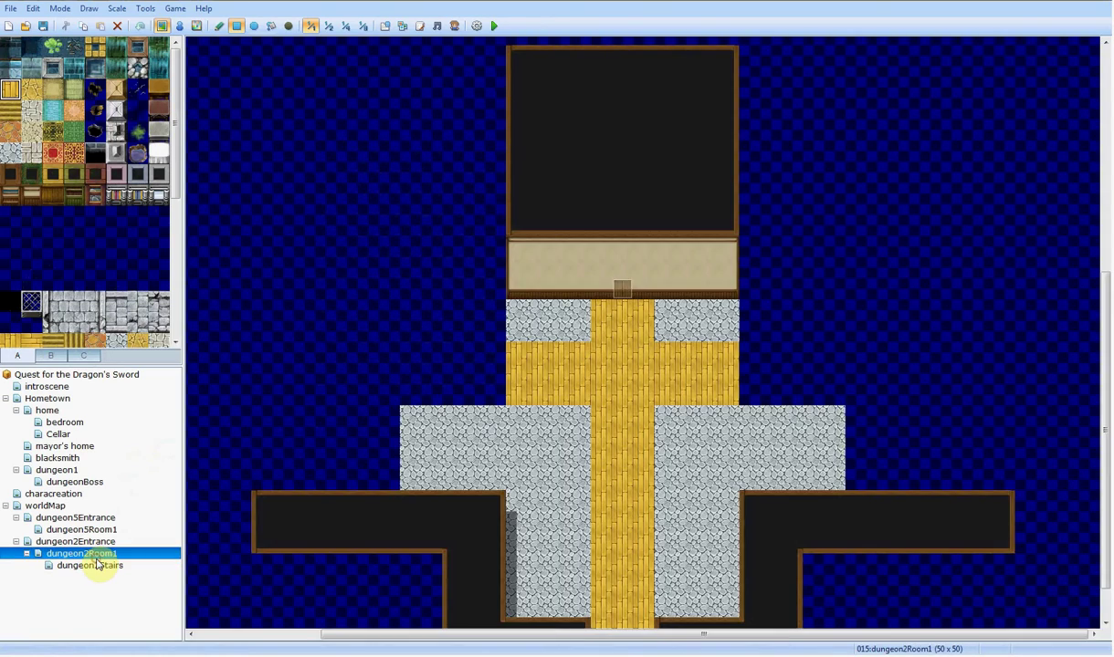
click(95, 567)
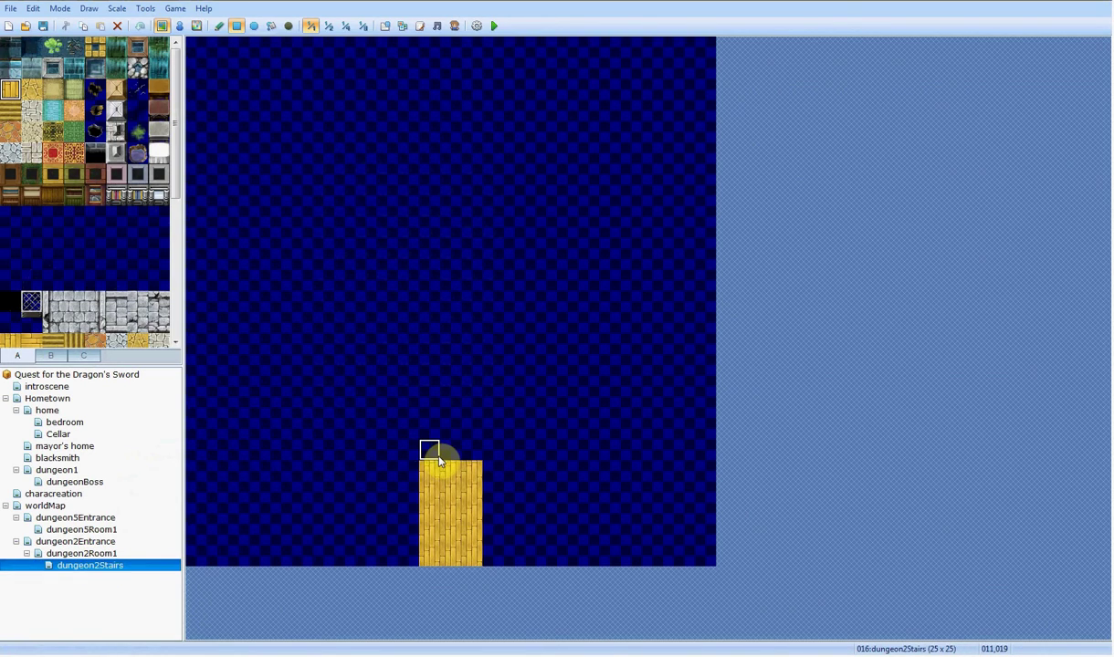
Step: Extend the wooden floor above the corridor into a rectangular room about 13 tiles wide and 18 tall
mouse_move(416, 473)
mouse_down()
mouse_move(475, 437)
mouse_move(490, 448)
mouse_move(475, 460)
mouse_move(500, 463)
mouse_up()
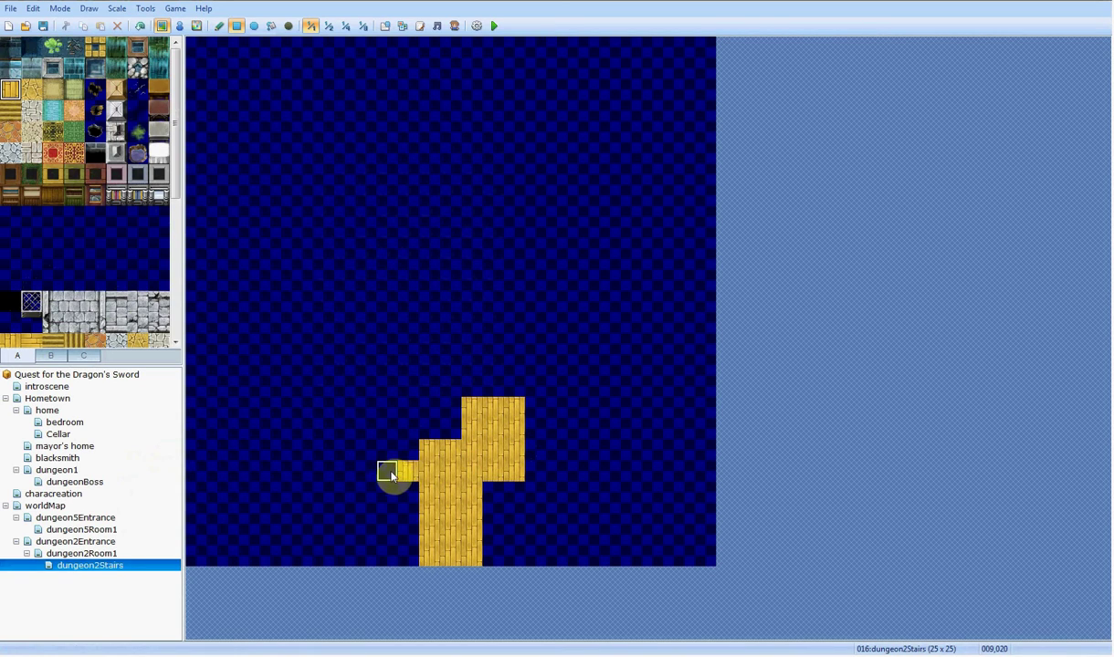
mouse_move(391, 476)
mouse_down()
mouse_move(436, 403)
mouse_move(487, 375)
mouse_move(487, 360)
mouse_move(388, 287)
mouse_move(389, 308)
mouse_move(498, 417)
mouse_up()
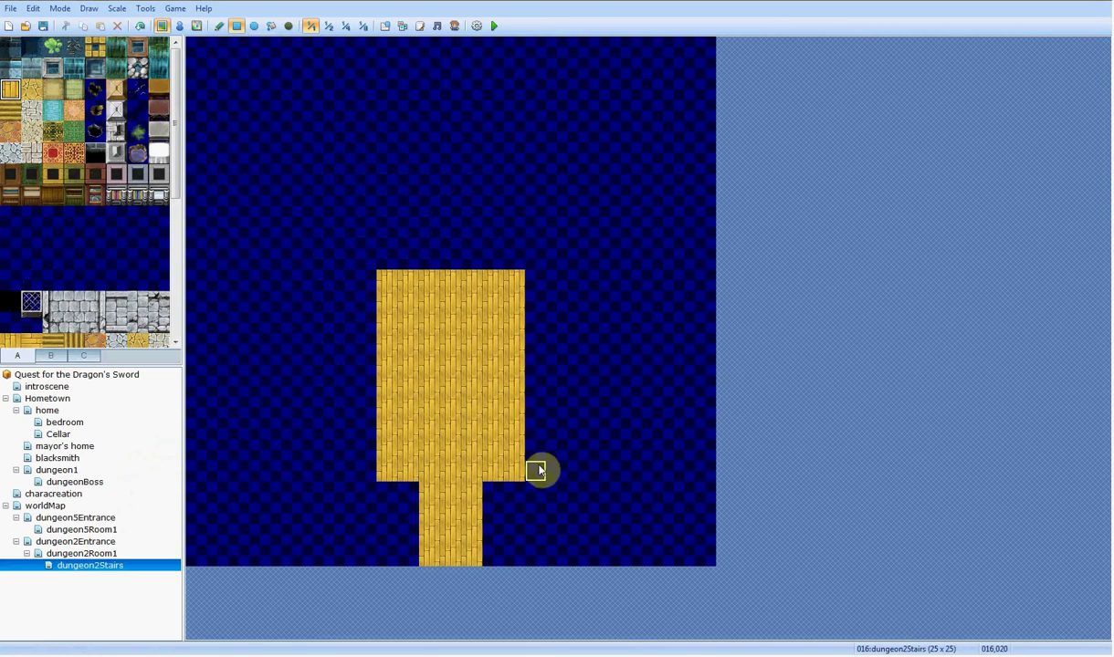
mouse_move(538, 469)
mouse_down()
mouse_move(540, 365)
mouse_move(563, 275)
mouse_up()
drag(380, 475, 361, 319)
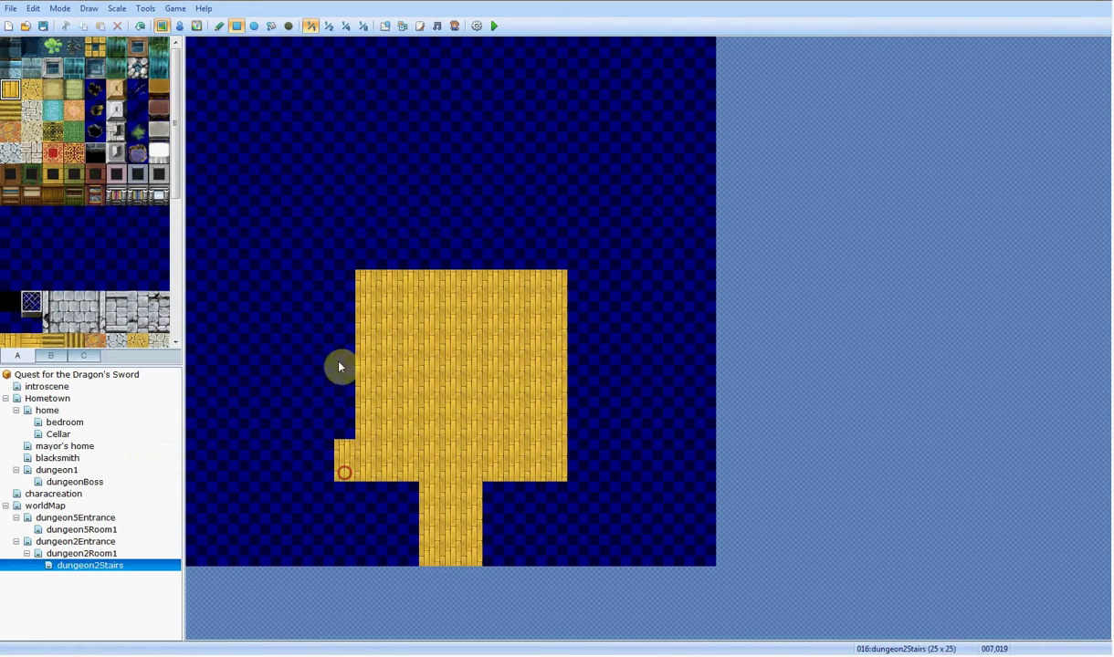
drag(339, 367, 575, 122)
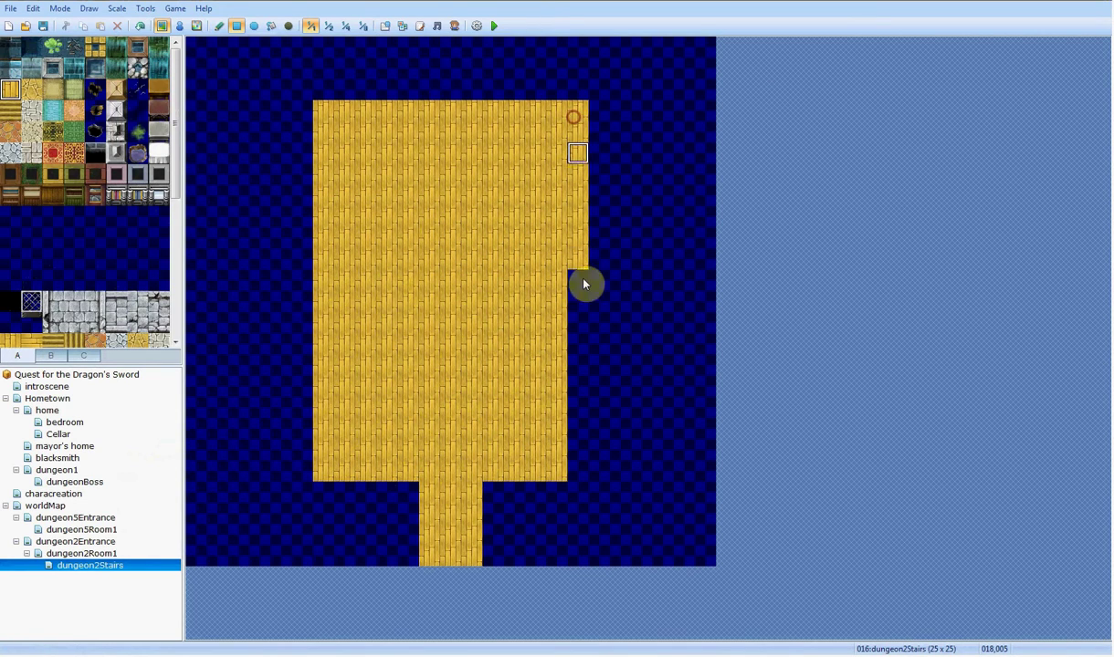
drag(579, 275, 565, 469)
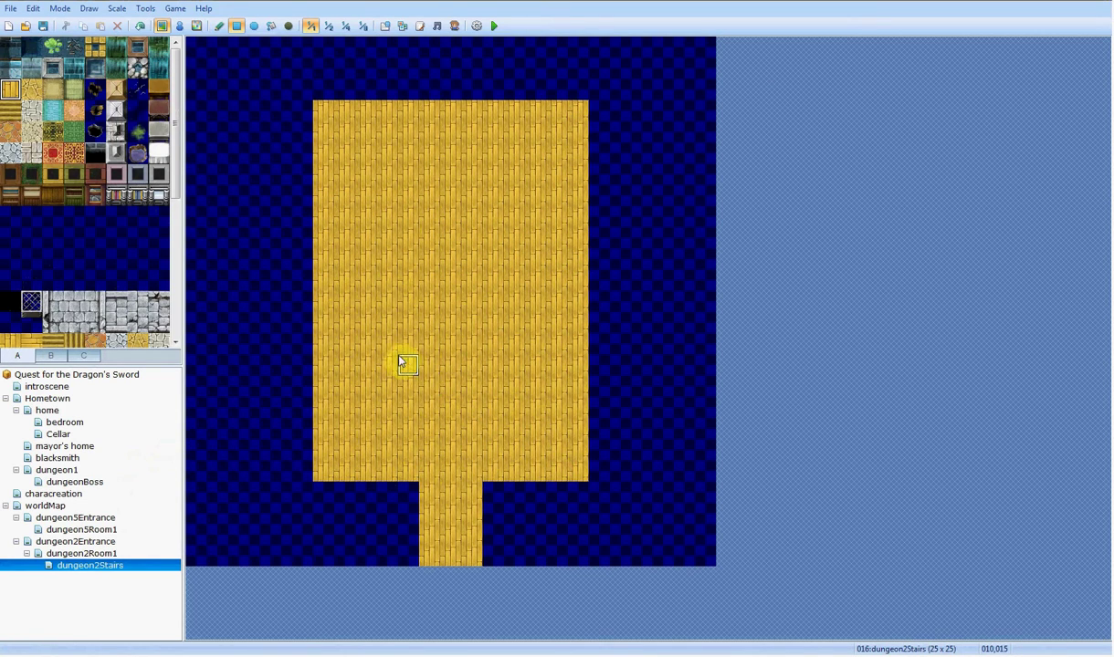
Step: Paint a beige interior wall 3 tiles high across the full width of the room's upper edge
click(31, 195)
drag(326, 92, 370, 72)
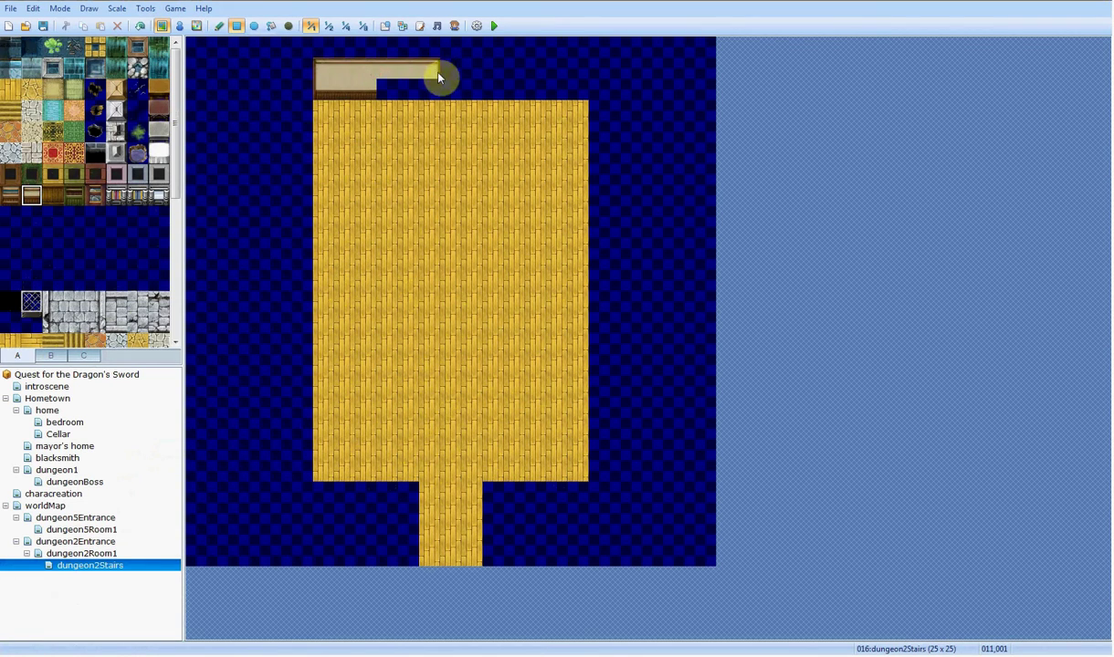
mouse_move(448, 92)
mouse_down()
mouse_move(572, 73)
mouse_move(568, 108)
mouse_move(324, 121)
mouse_up()
Step: Surround the room and corridor with dark brown-edged ceiling tiles and lay a red rug about 11 by 15 tiles inside the room
click(10, 173)
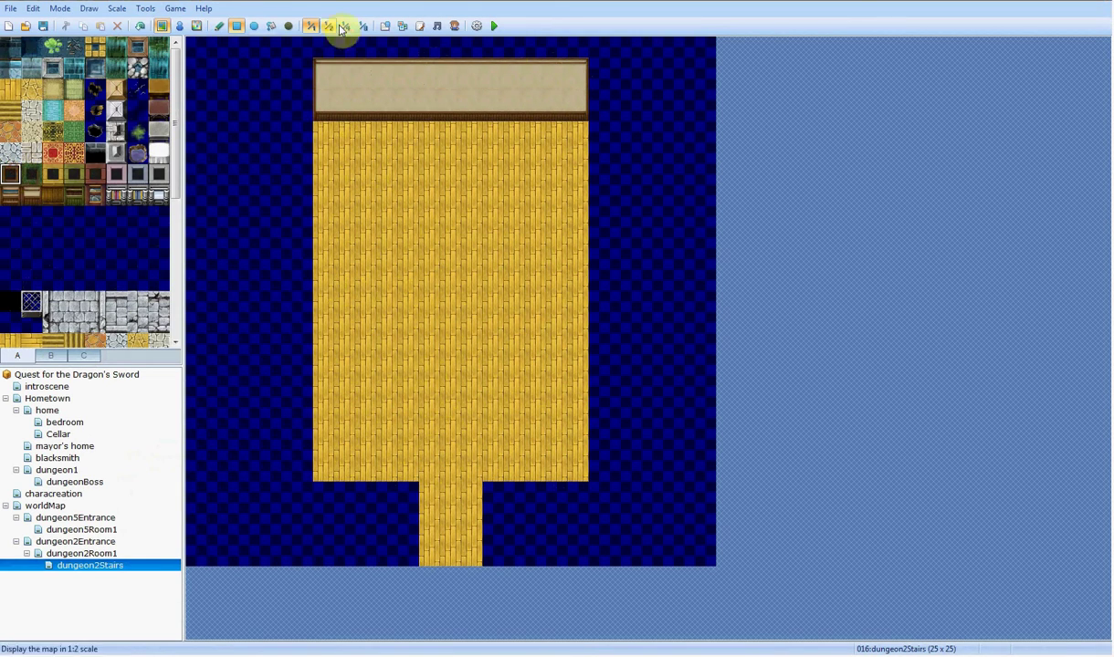
click(327, 50)
mouse_move(461, 73)
mouse_down()
mouse_move(577, 67)
mouse_move(597, 53)
mouse_move(712, 349)
mouse_move(717, 559)
mouse_move(575, 557)
mouse_move(493, 501)
mouse_move(494, 562)
mouse_up()
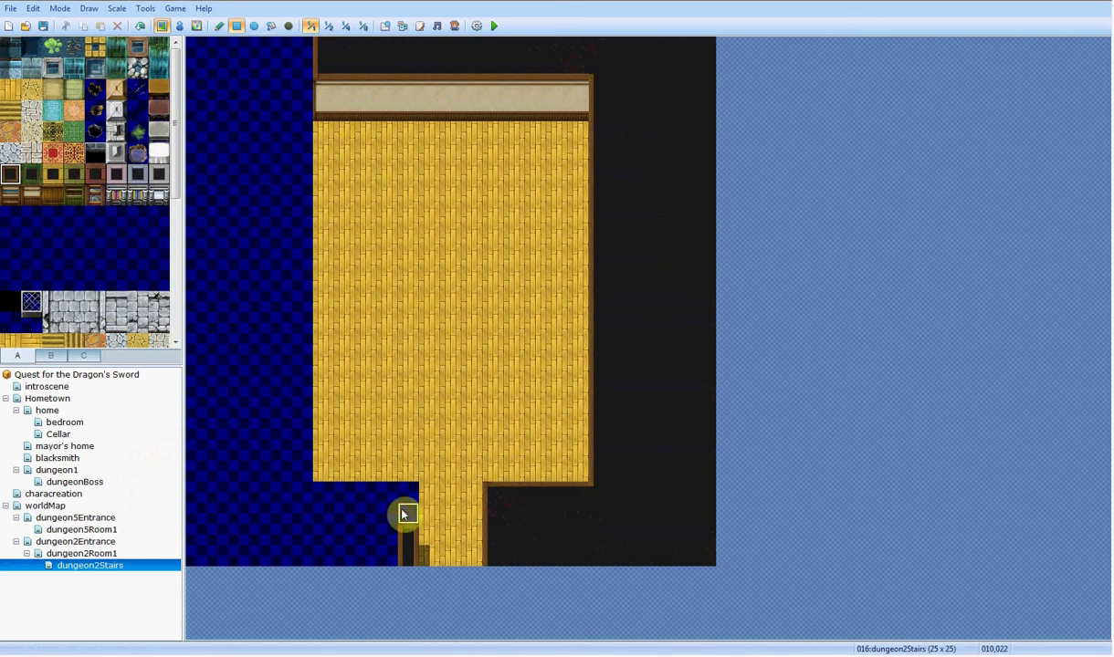
mouse_move(398, 498)
mouse_down()
mouse_move(291, 535)
mouse_move(386, 506)
mouse_move(326, 510)
mouse_move(382, 558)
mouse_move(169, 567)
mouse_move(265, 553)
mouse_move(316, 508)
mouse_move(291, 510)
mouse_move(199, 55)
mouse_move(223, 67)
mouse_move(295, 340)
mouse_move(281, 493)
mouse_move(298, 533)
mouse_move(219, 511)
mouse_up()
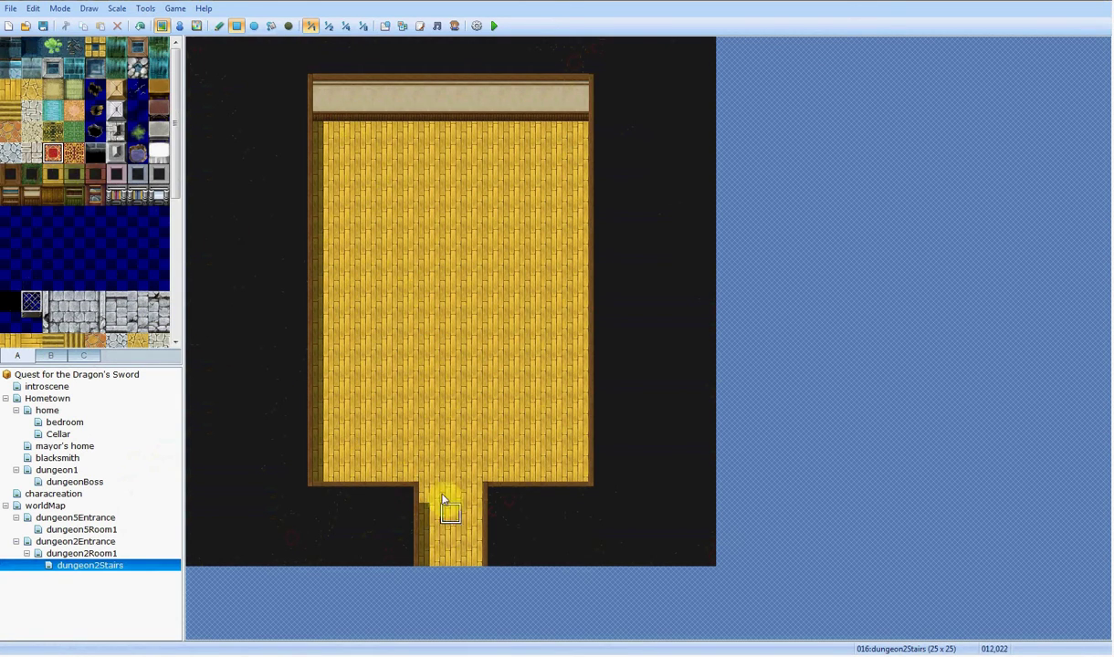
drag(343, 454, 554, 143)
Step: Place the wooden Stairs (Down) tile at (013,004) and the Stairs (Up) tile beside it at (012,004), above the rug
click(53, 355)
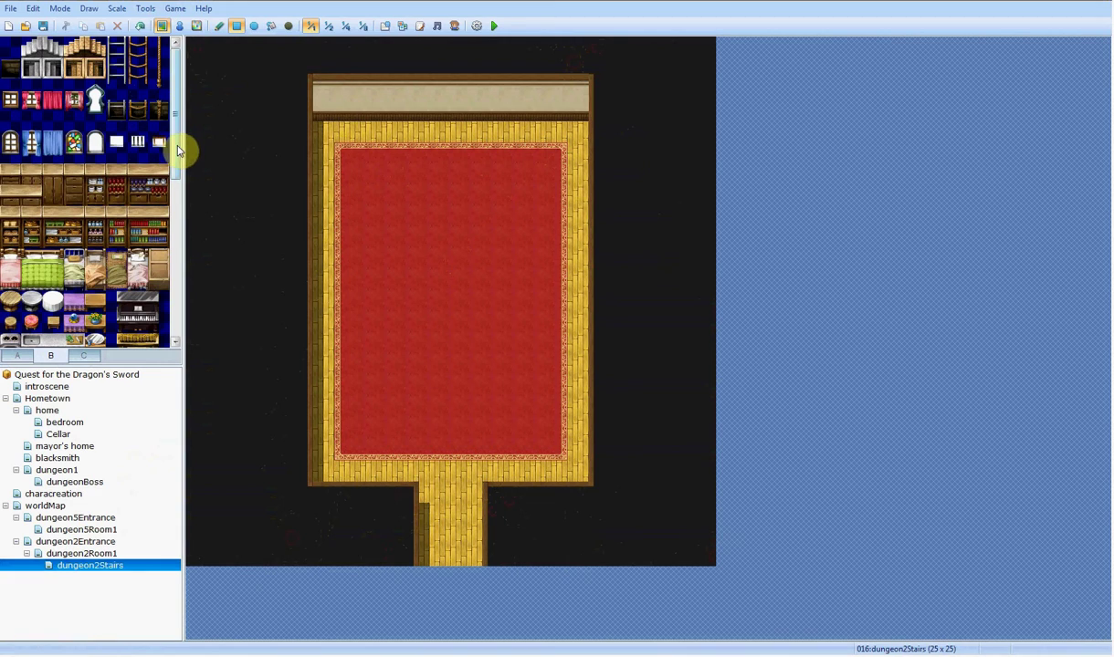
scroll(179, 157, down, 1)
scroll(166, 123, up, 1)
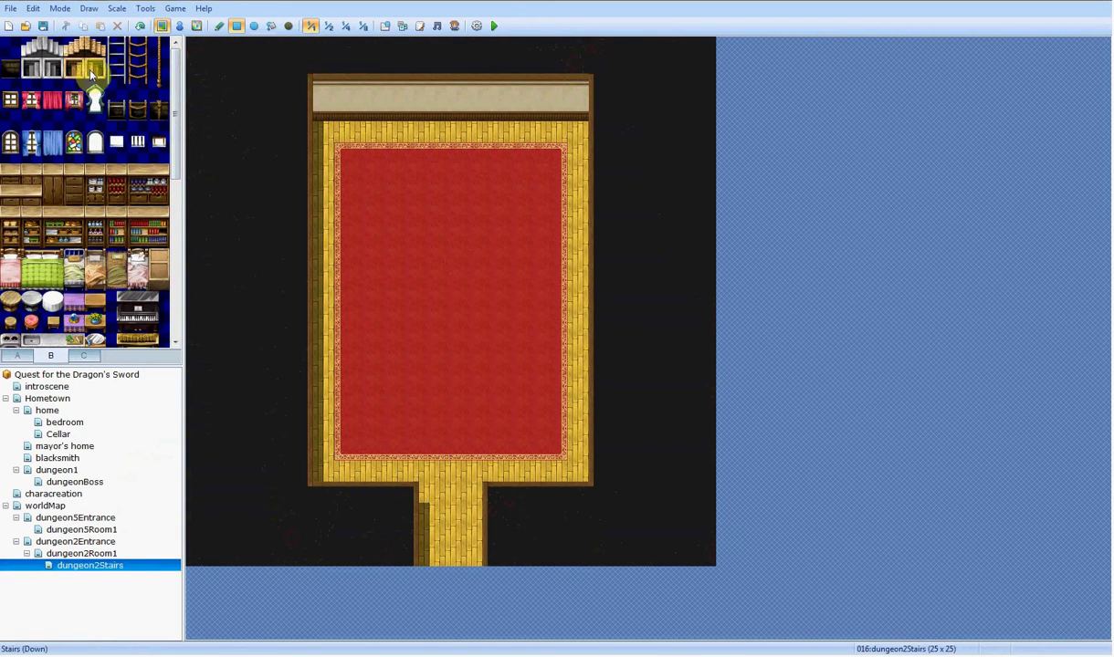
click(92, 74)
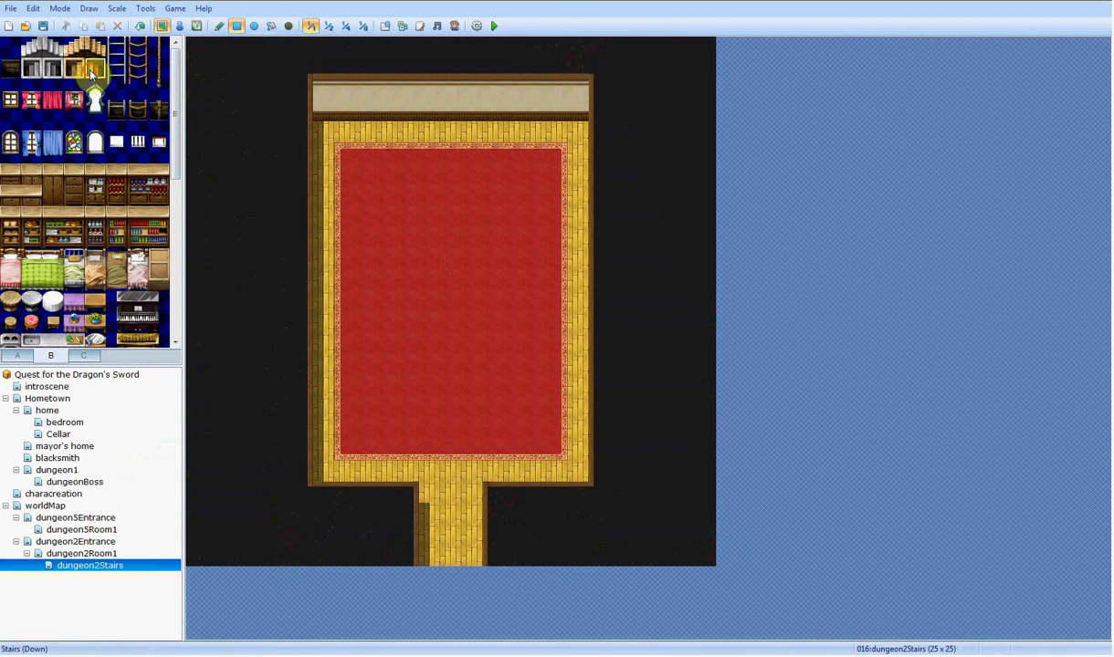
click(556, 155)
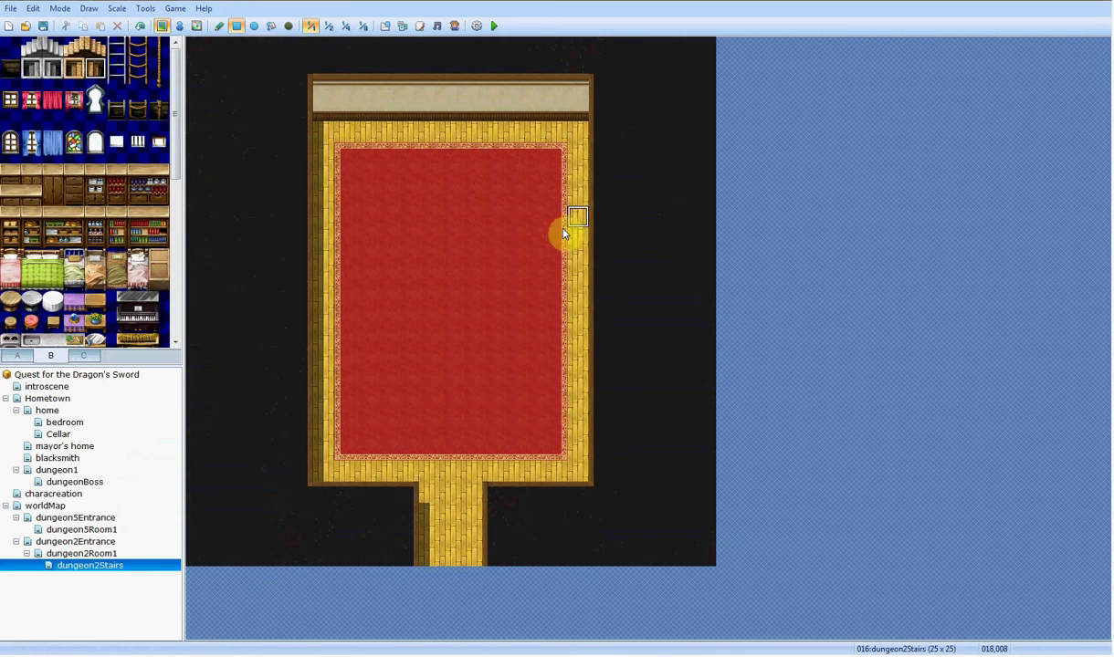
click(471, 132)
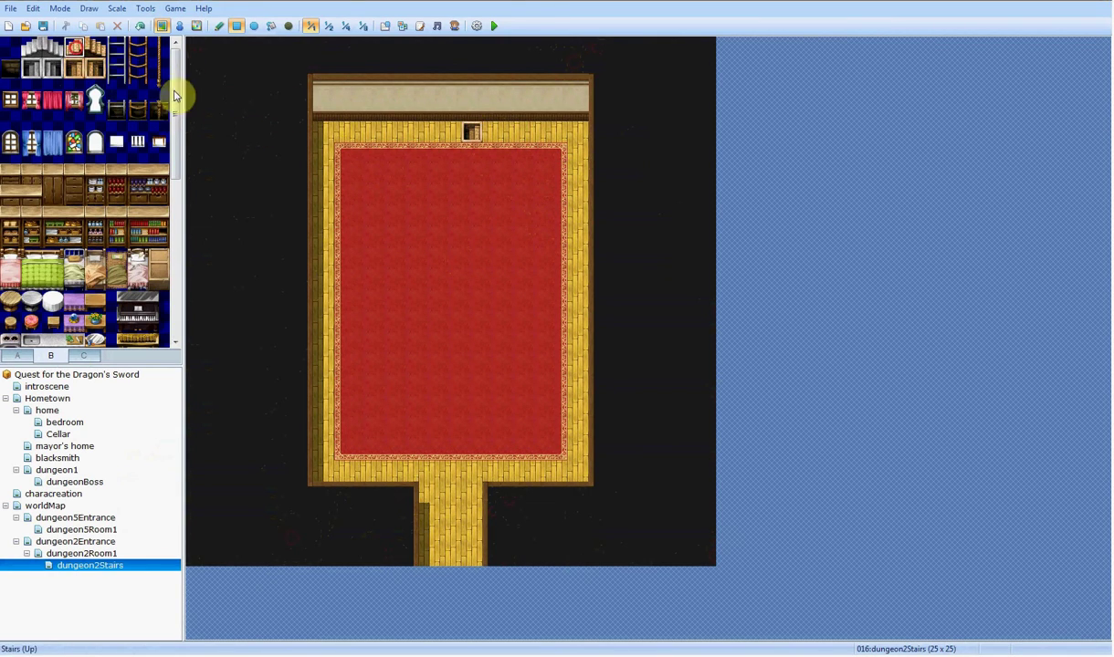
click(450, 133)
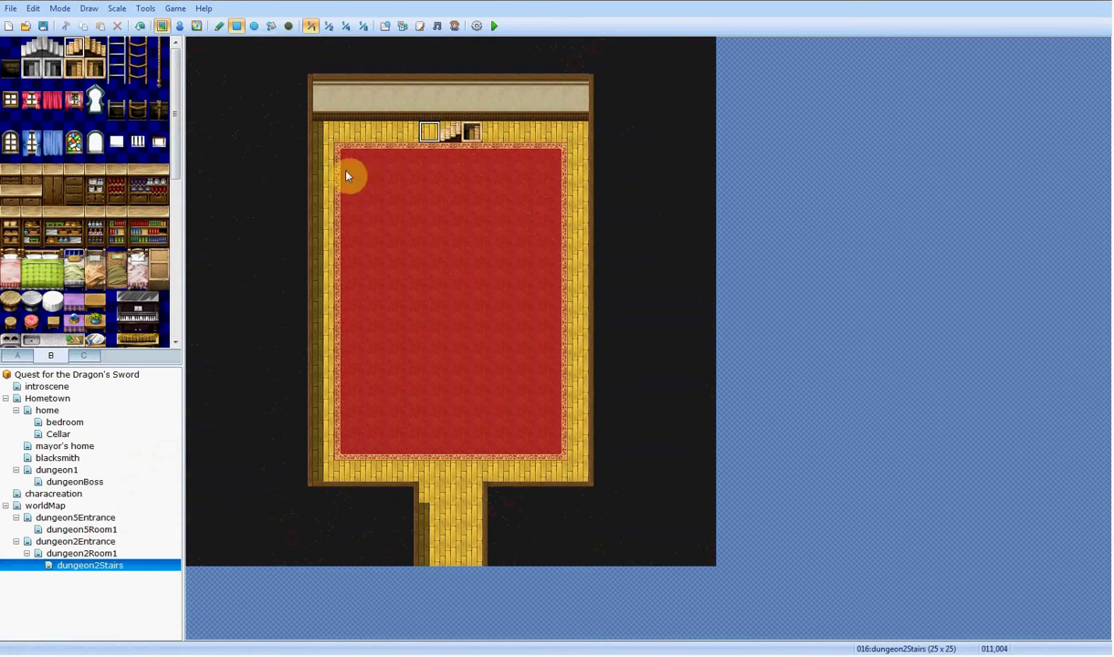
Step: Place a four-tile row of wooden Railings with both end pieces below the stairs, from (011,005) to (014,005)
click(162, 185)
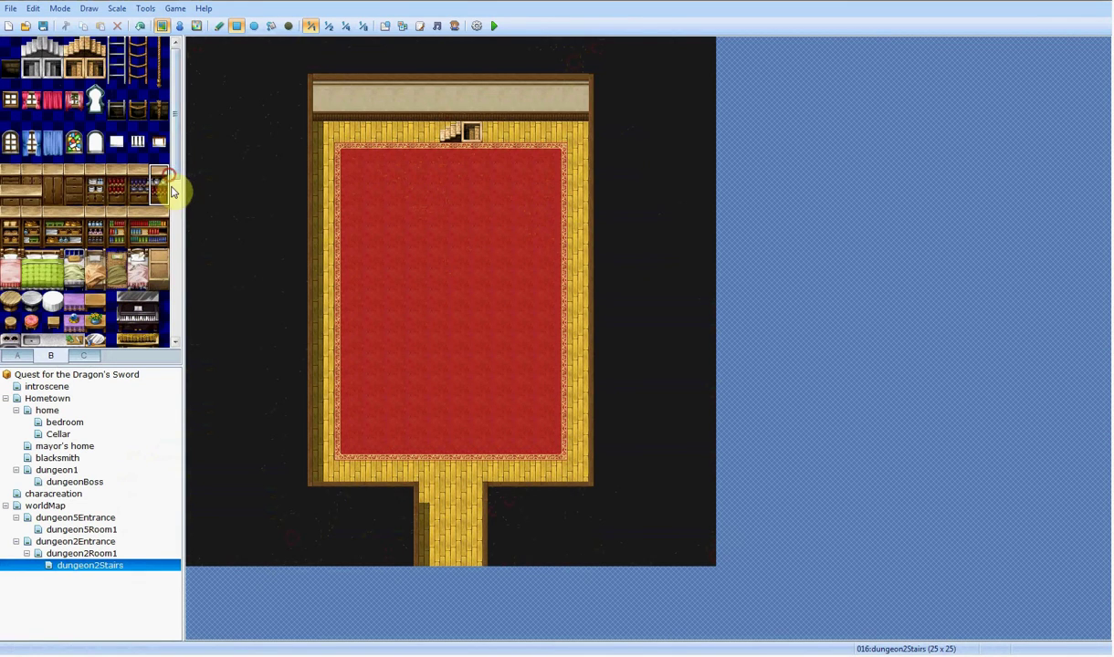
drag(175, 178, 179, 341)
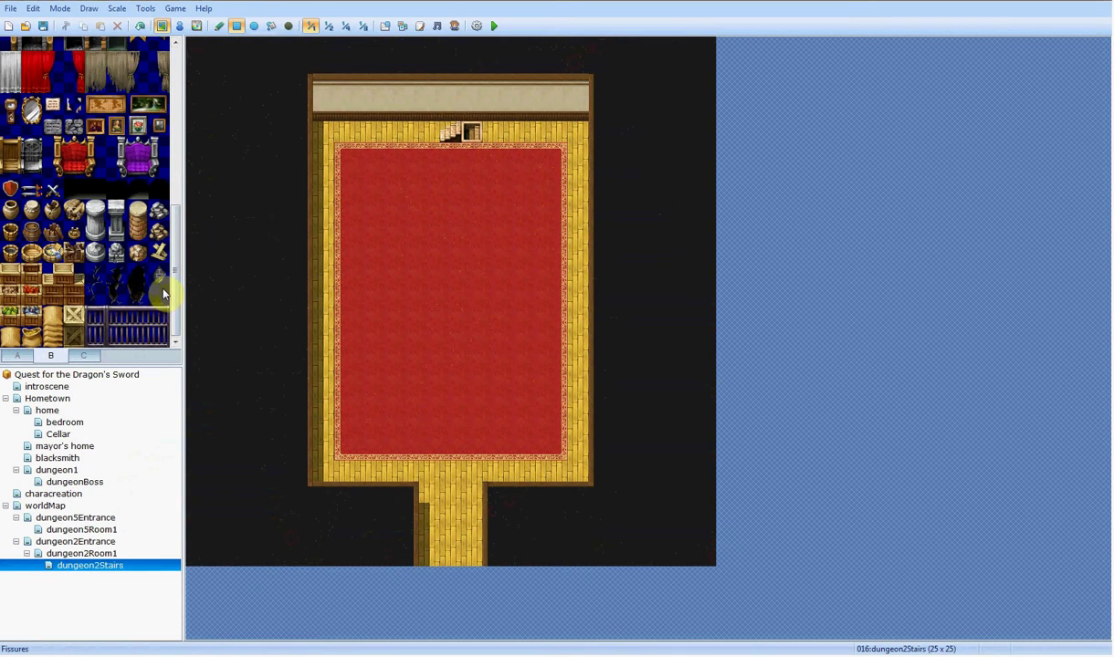
click(108, 317)
click(83, 355)
scroll(84, 304, down, 4)
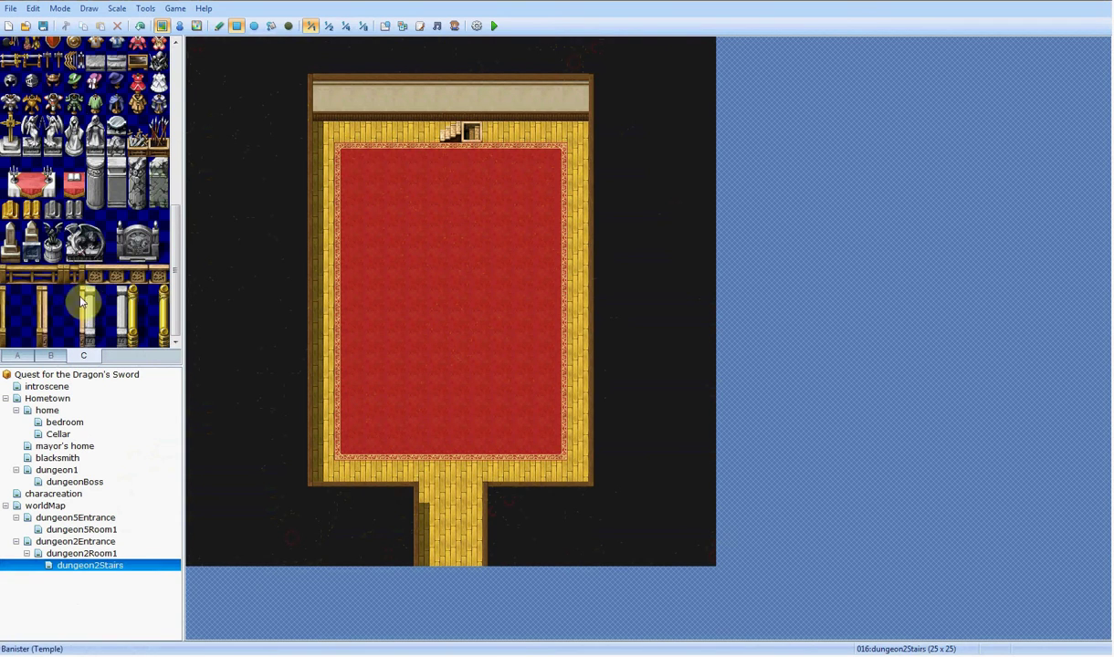
click(27, 275)
click(453, 157)
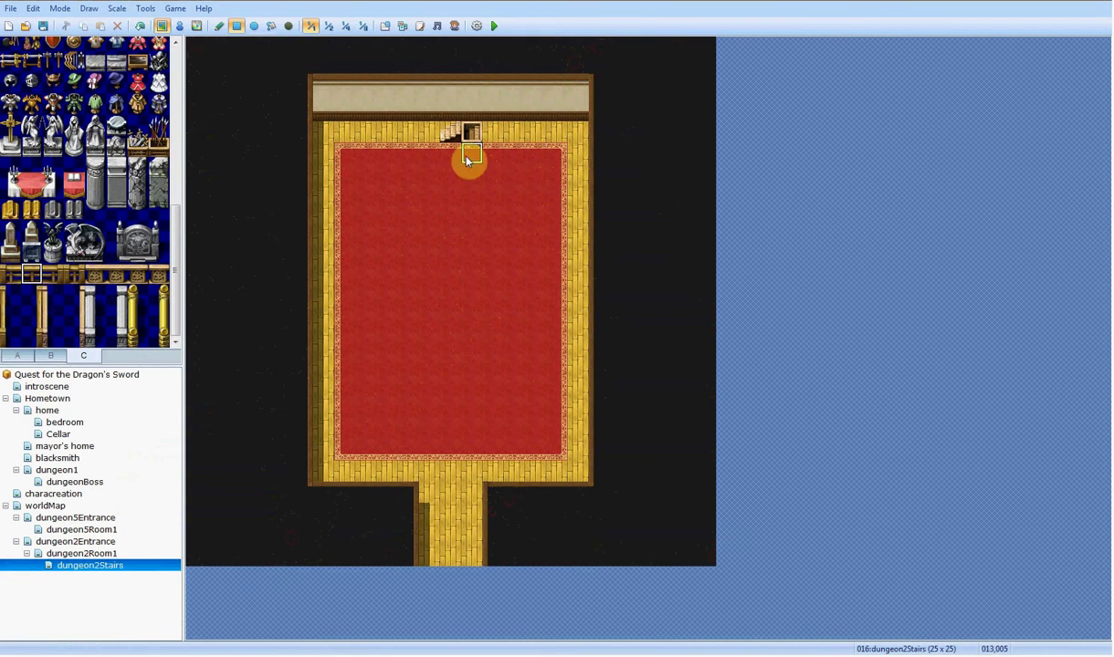
click(11, 275)
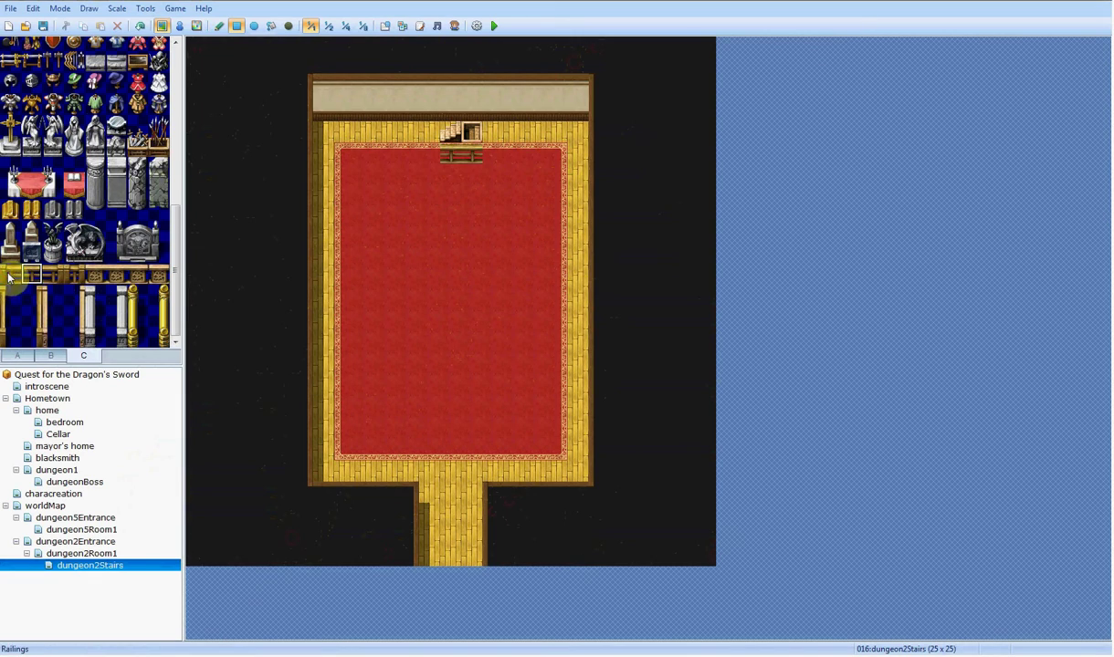
click(427, 157)
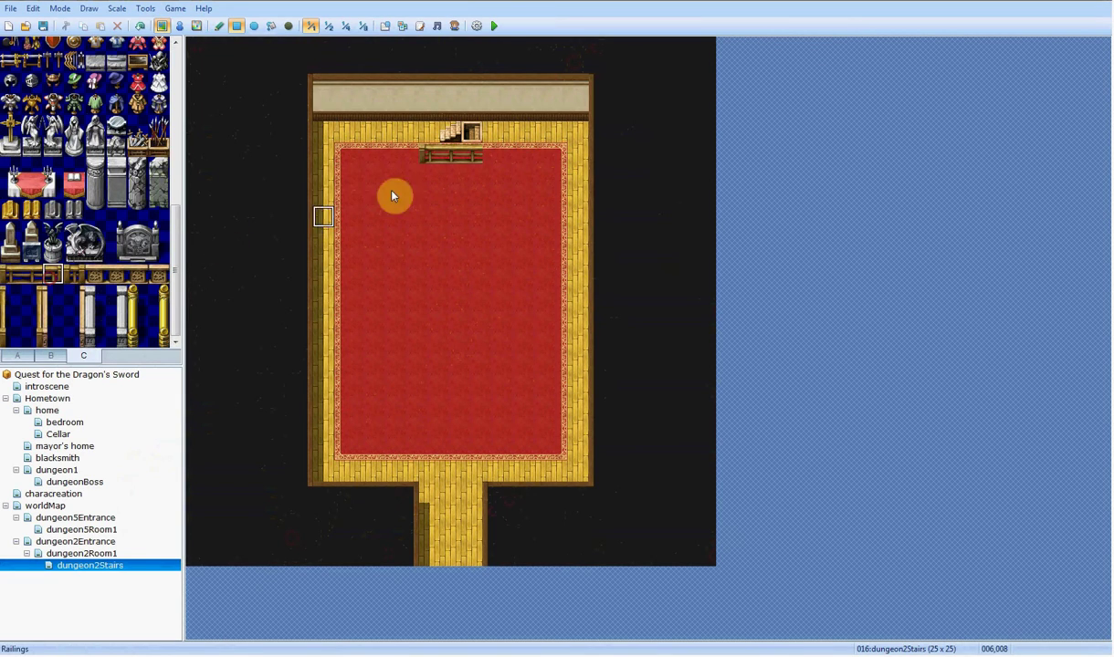
click(493, 157)
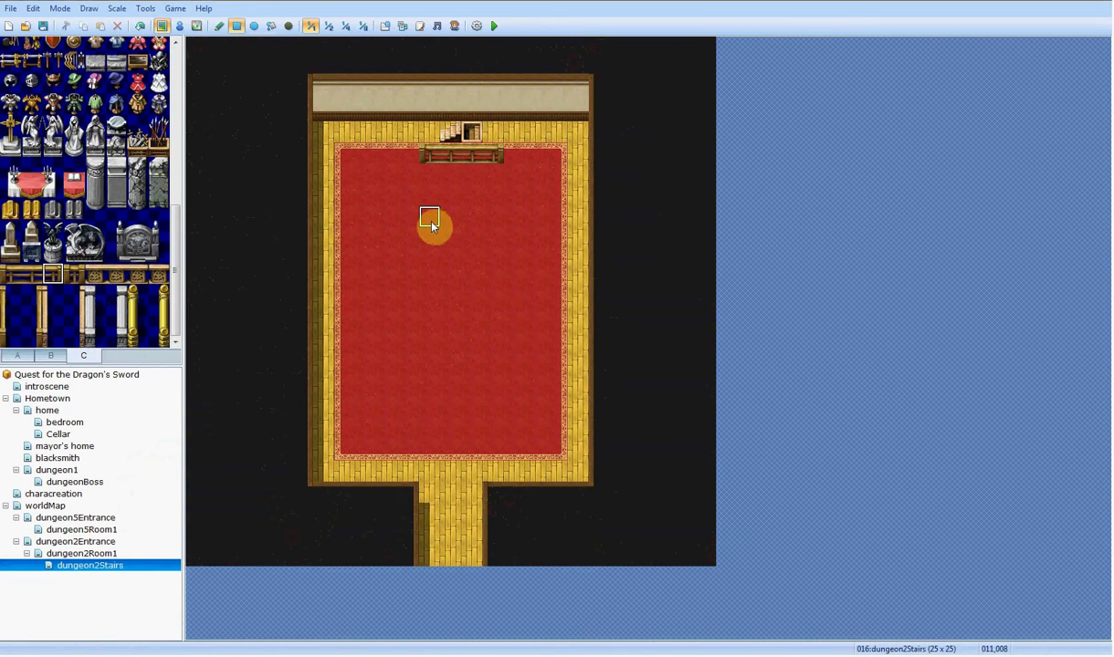
Step: Create a new event at (012,024) in the corridor's lower end and give it the white ring graphic from !Flame
click(45, 355)
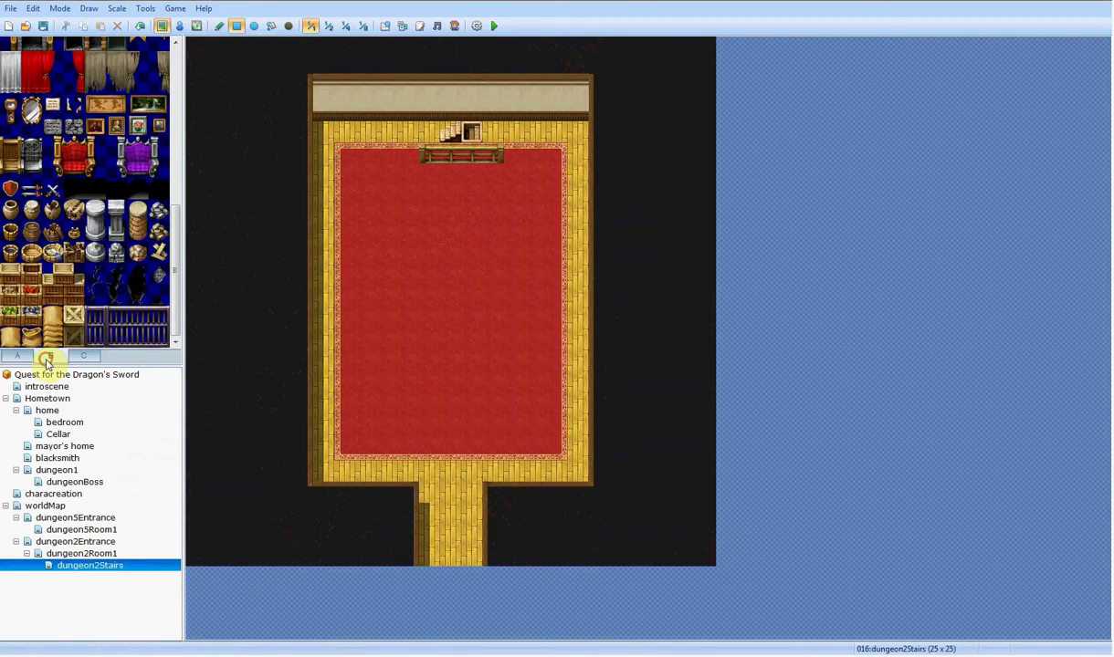
click(25, 355)
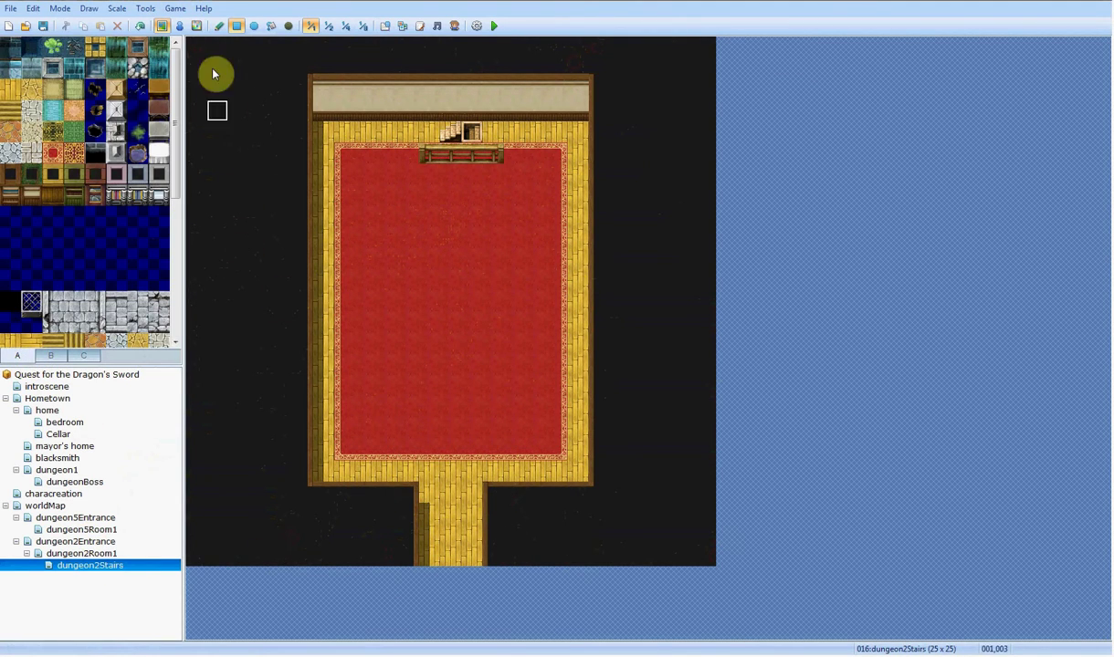
key(F6)
double_click(450, 565)
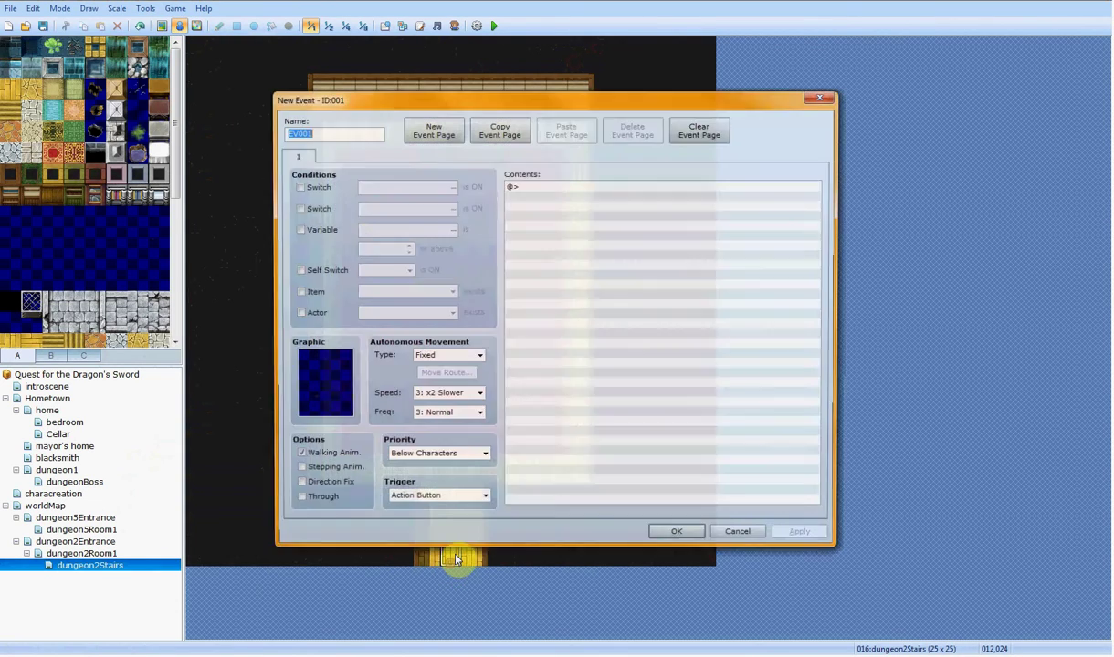
double_click(313, 383)
scroll(372, 410, down, 3)
scroll(373, 411, down, 3)
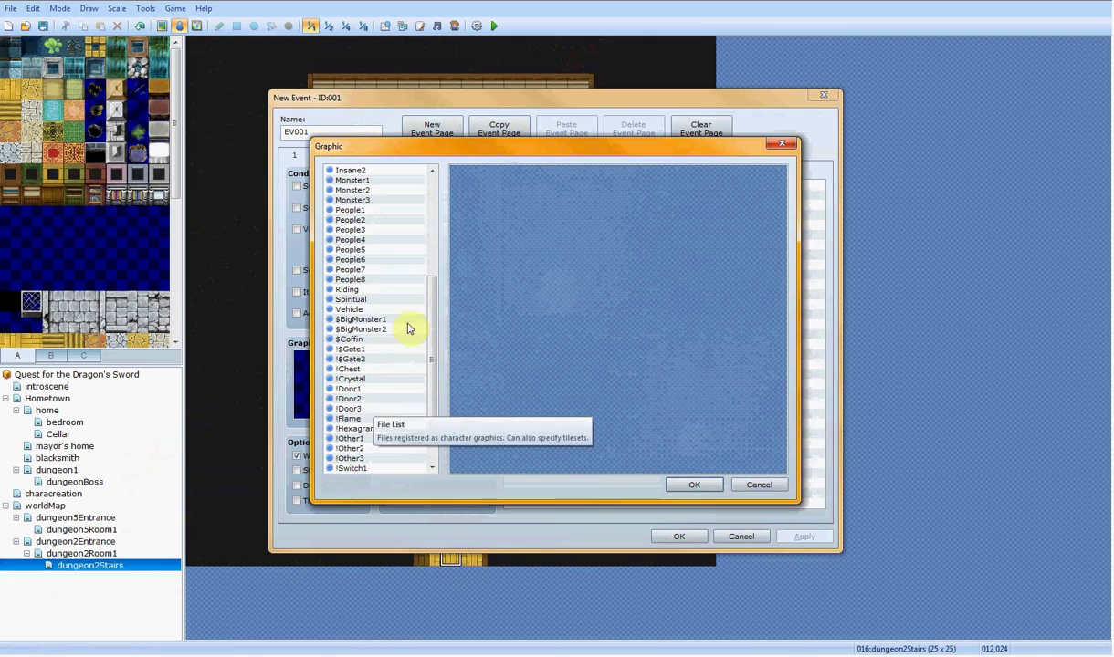
click(358, 420)
double_click(652, 327)
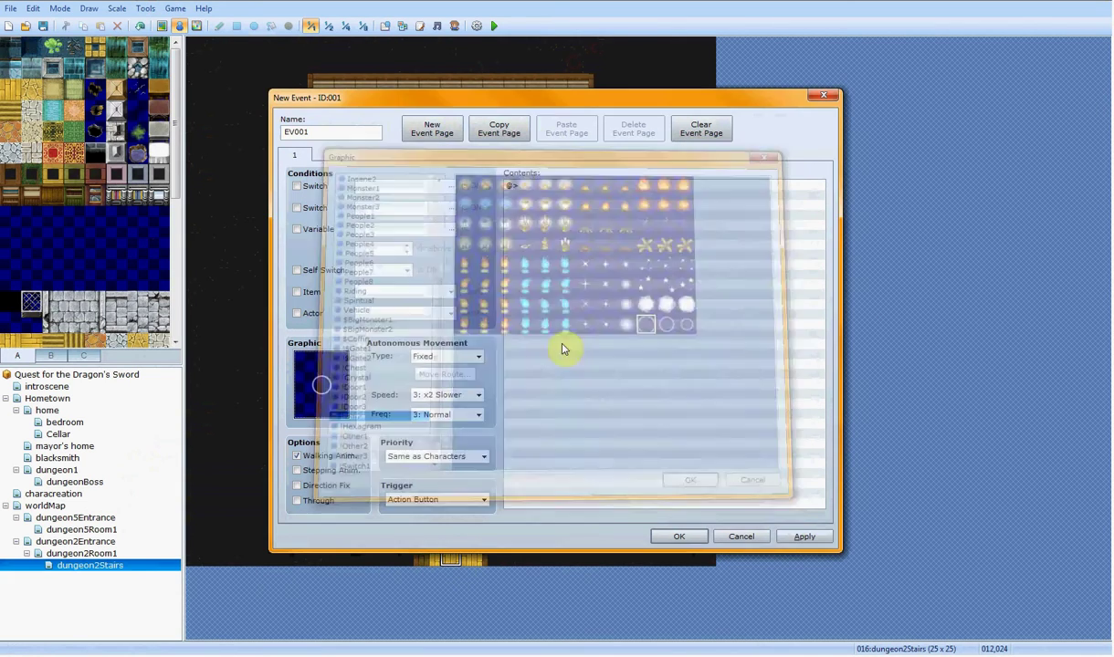
Step: Turn off Walking Anim., enable Stepping Anim. and Direction Fix, and set priority to Below Characters and trigger to Player Touch
click(321, 457)
click(321, 470)
click(323, 486)
click(411, 457)
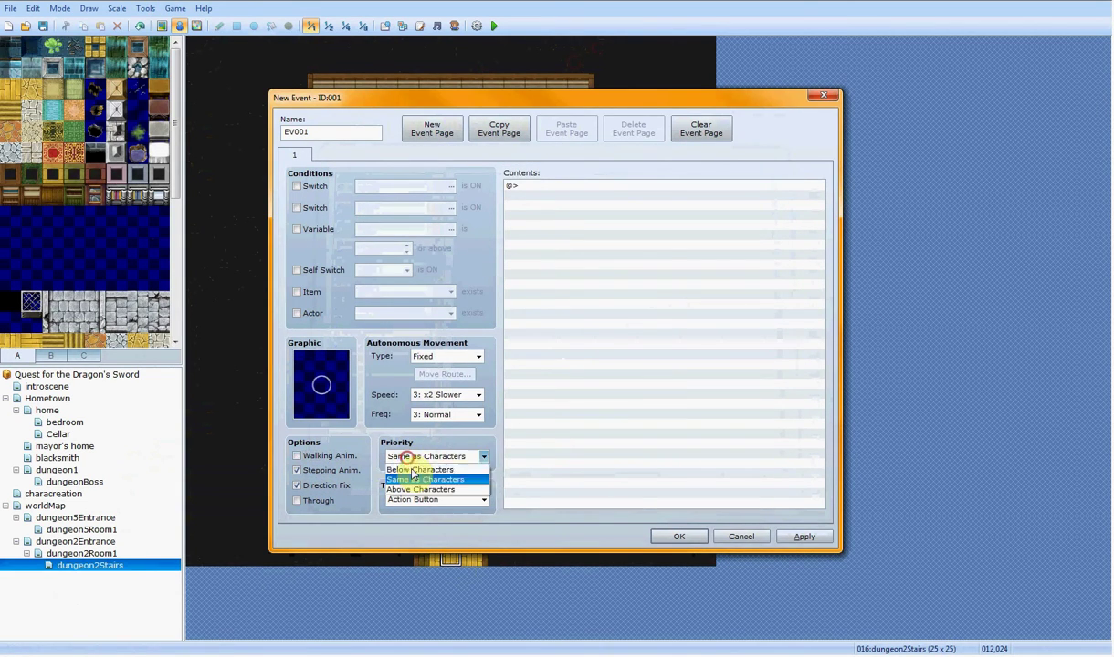
click(413, 469)
click(425, 499)
click(419, 521)
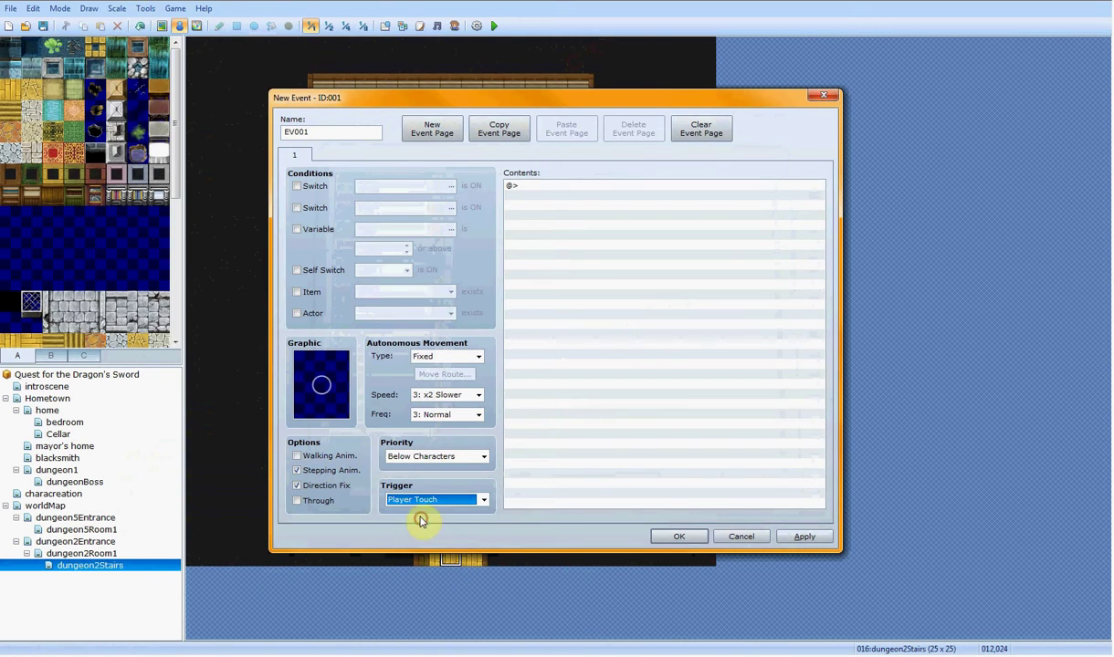
Step: Add a Transfer Player command to dungeon2Room1 (027,032) and save the event
double_click(547, 187)
click(565, 202)
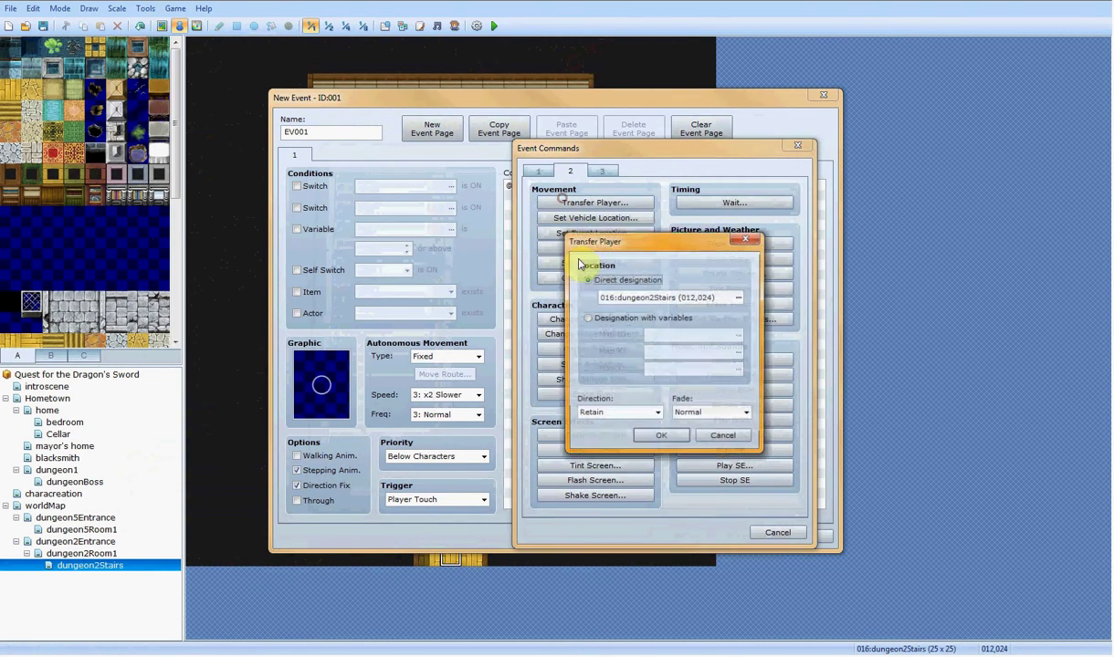
click(741, 299)
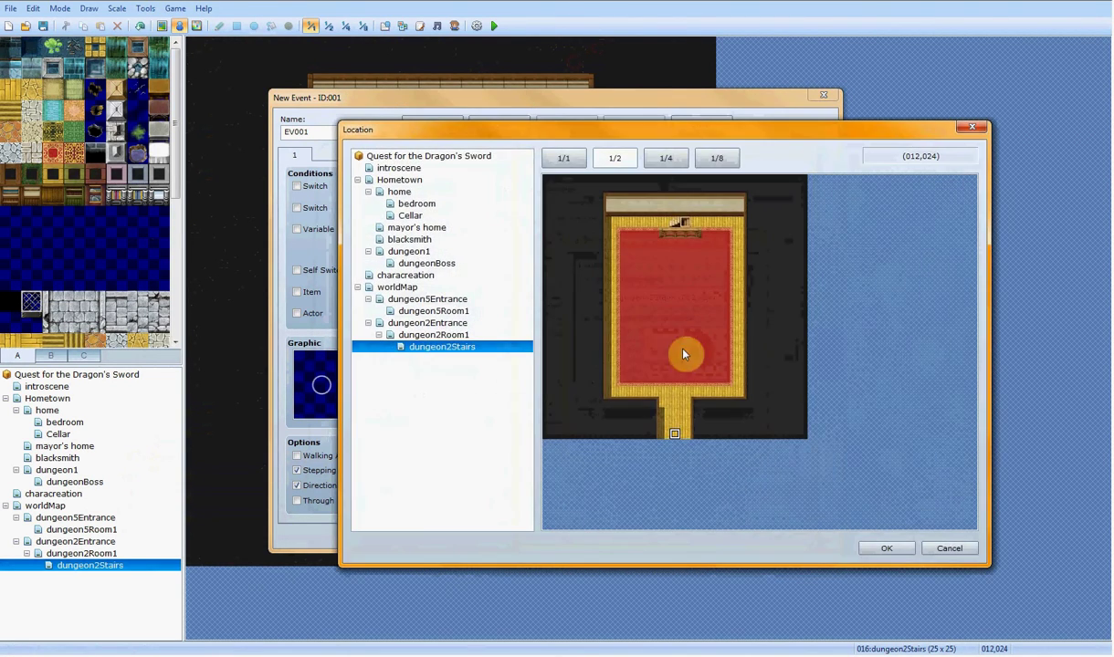
click(420, 335)
double_click(747, 340)
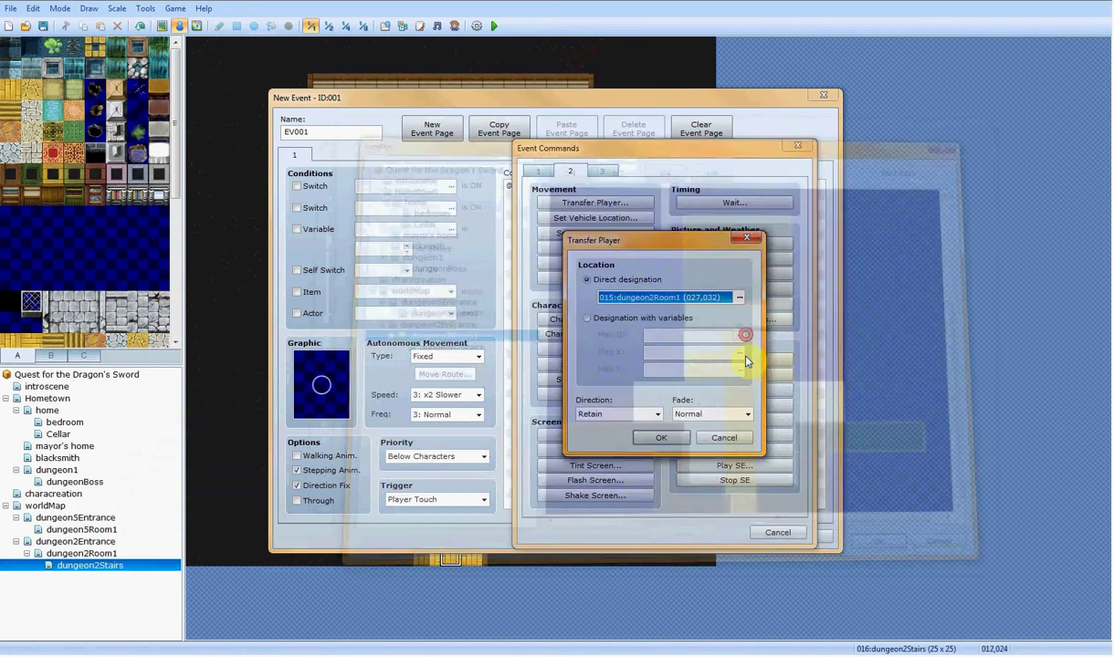
click(663, 439)
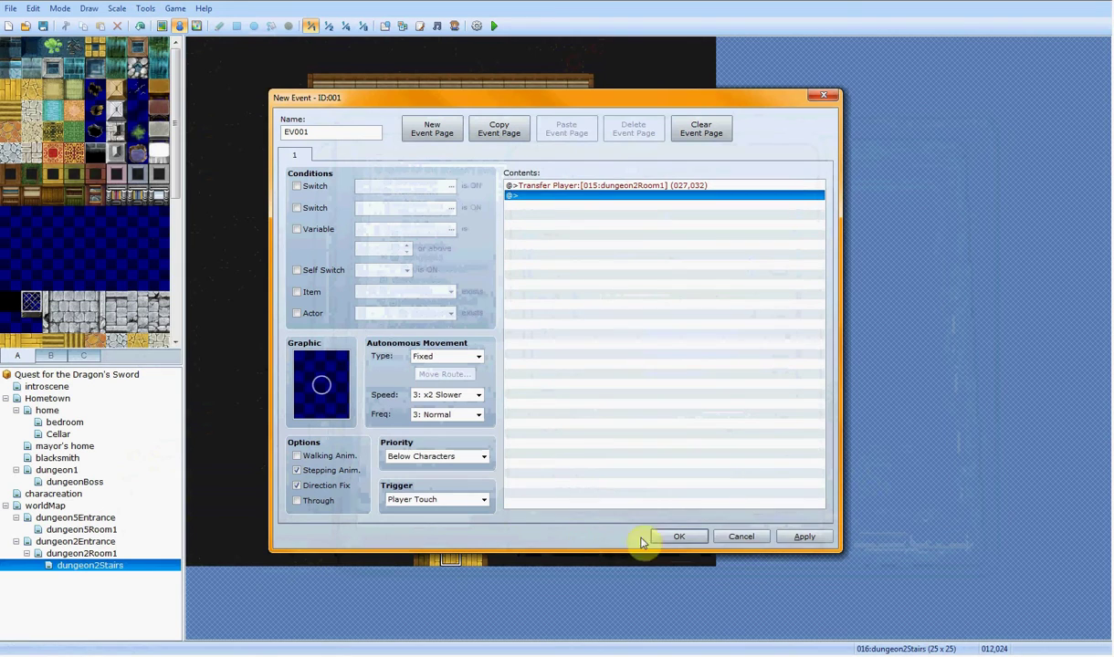
click(794, 536)
click(663, 536)
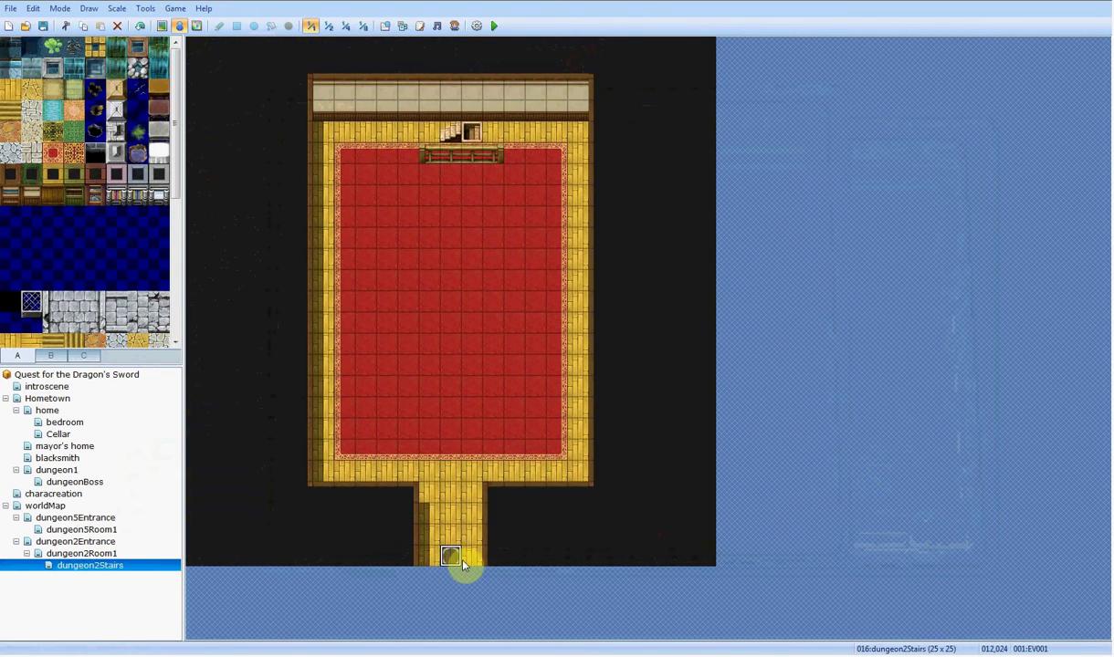
Step: Copy the transfer event onto the neighbouring corridor tiles (013,024) and (011,024)
key(ctrl+c)
click(472, 556)
key(ctrl+v)
click(429, 556)
key(ctrl+v)
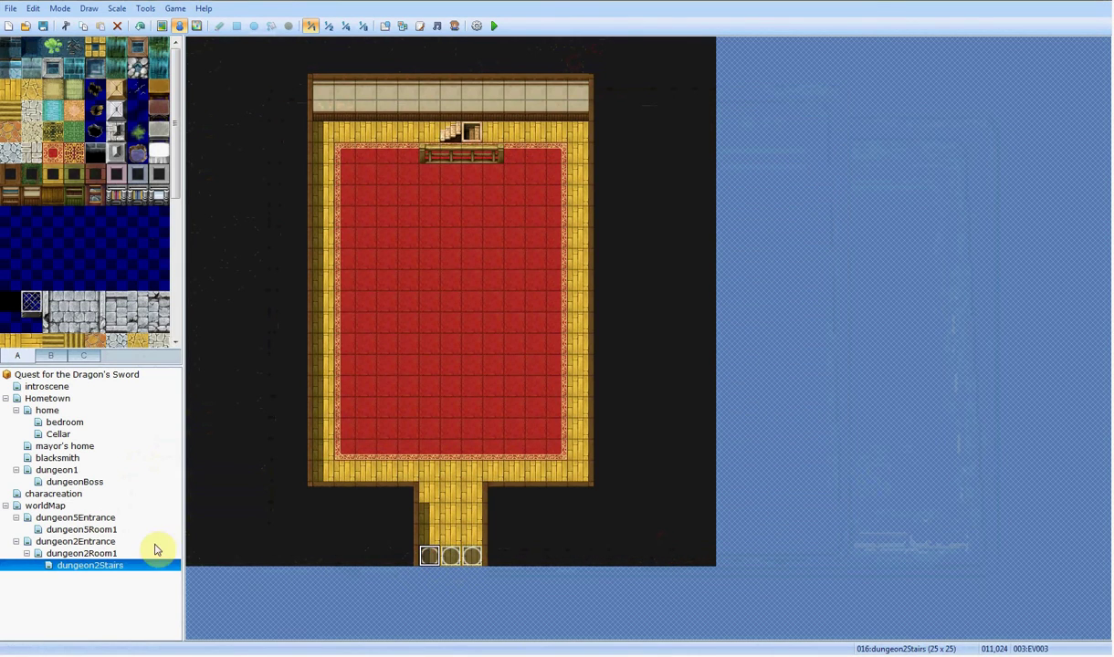
Step: In dungeon2Room1, extend the wooden cross corridor below the door about 10 tiles to the left and 12 tiles to the right
click(155, 551)
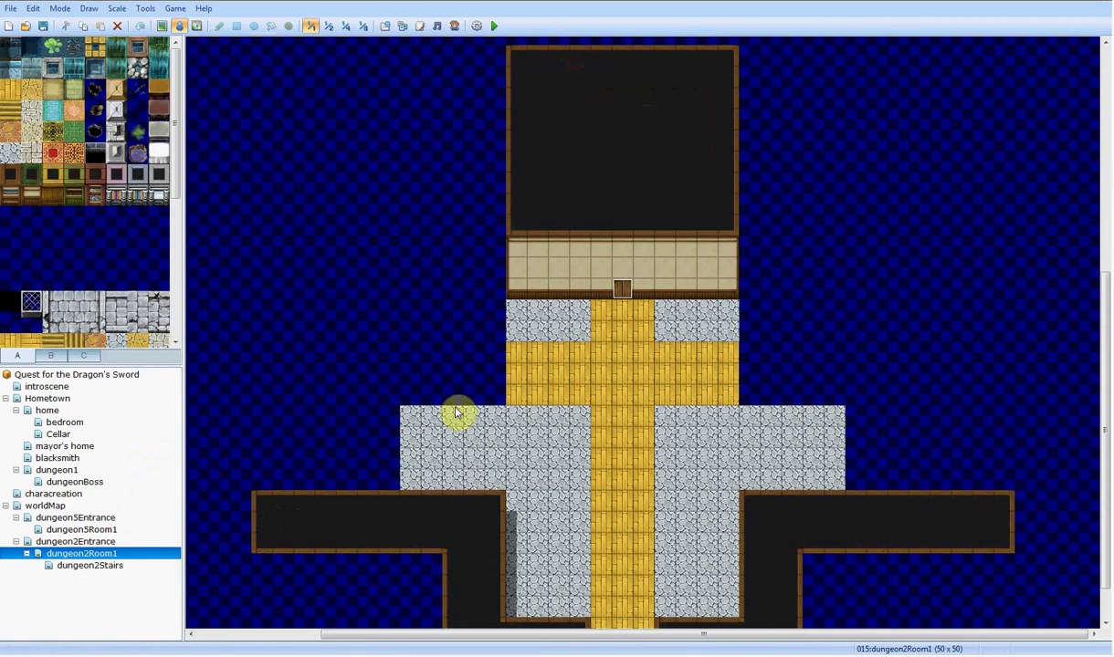
scroll(500, 463, down, 1)
click(156, 564)
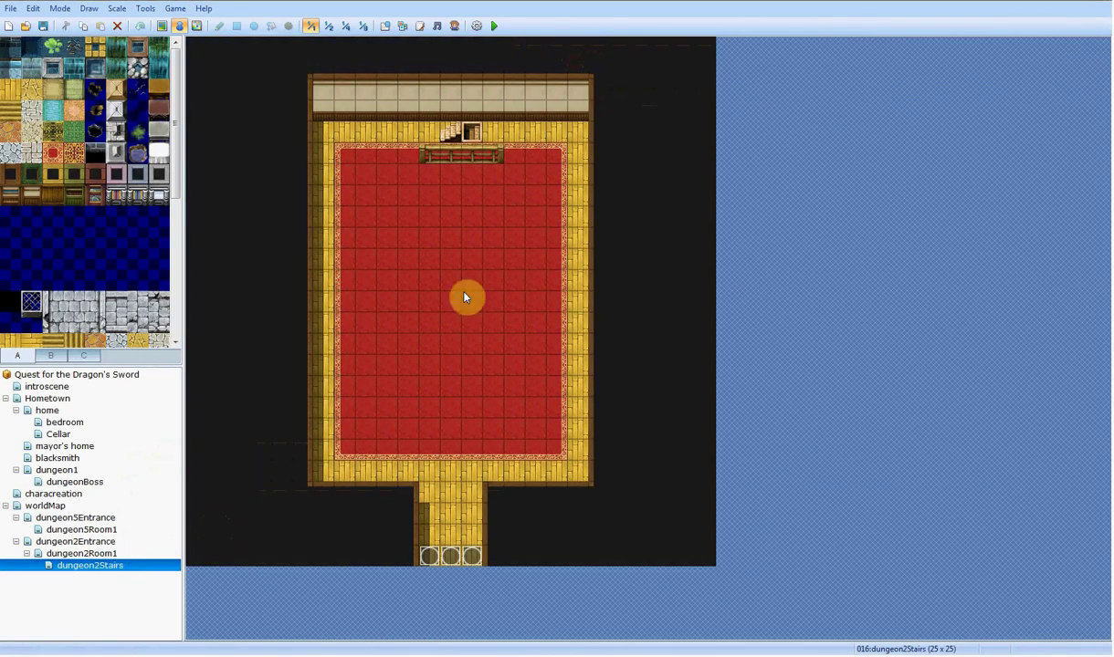
click(96, 555)
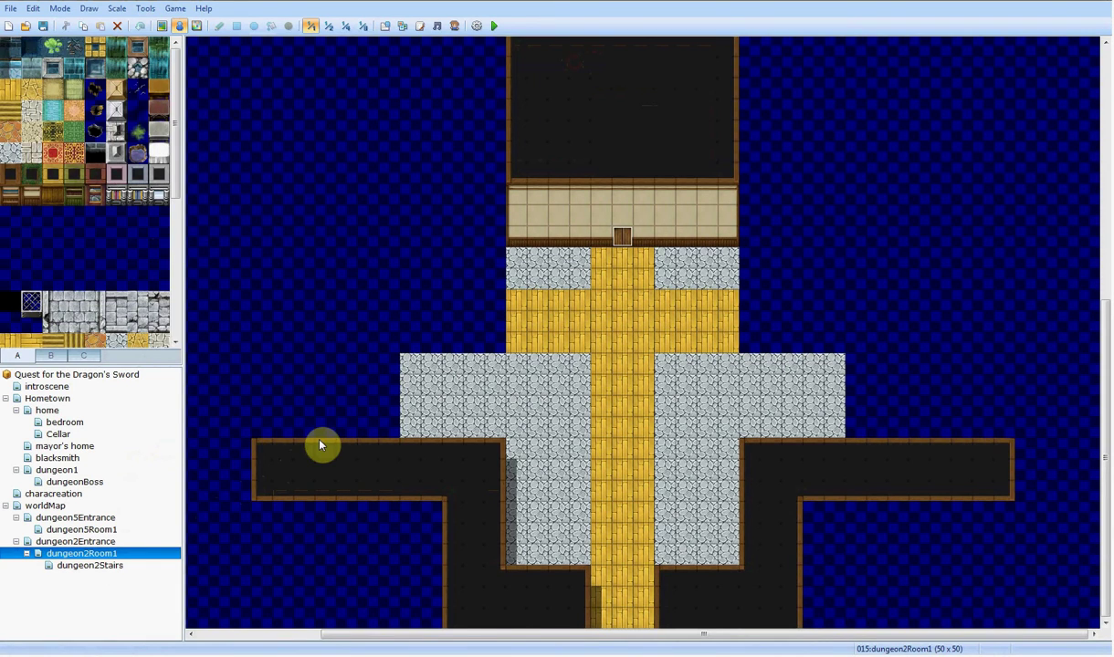
click(157, 28)
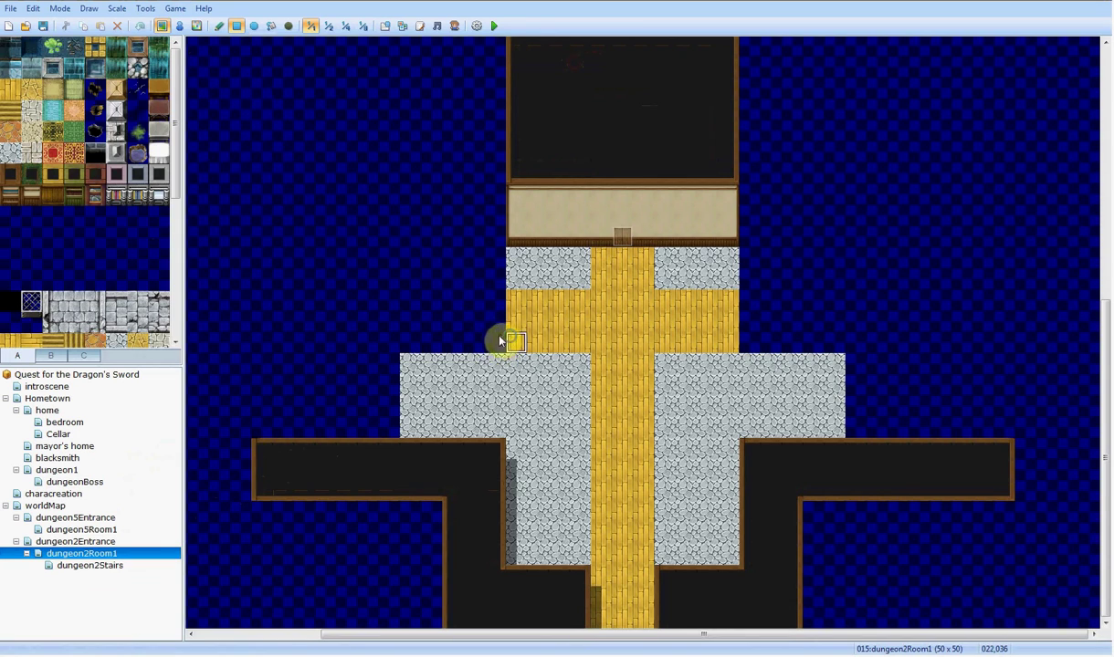
mouse_move(499, 340)
mouse_down()
mouse_move(400, 301)
mouse_move(318, 316)
mouse_move(298, 307)
mouse_up()
mouse_move(748, 340)
mouse_down()
mouse_move(767, 314)
mouse_move(816, 301)
mouse_move(814, 320)
mouse_move(852, 330)
mouse_move(748, 339)
mouse_move(852, 331)
mouse_move(761, 343)
mouse_move(852, 307)
mouse_move(859, 343)
mouse_up()
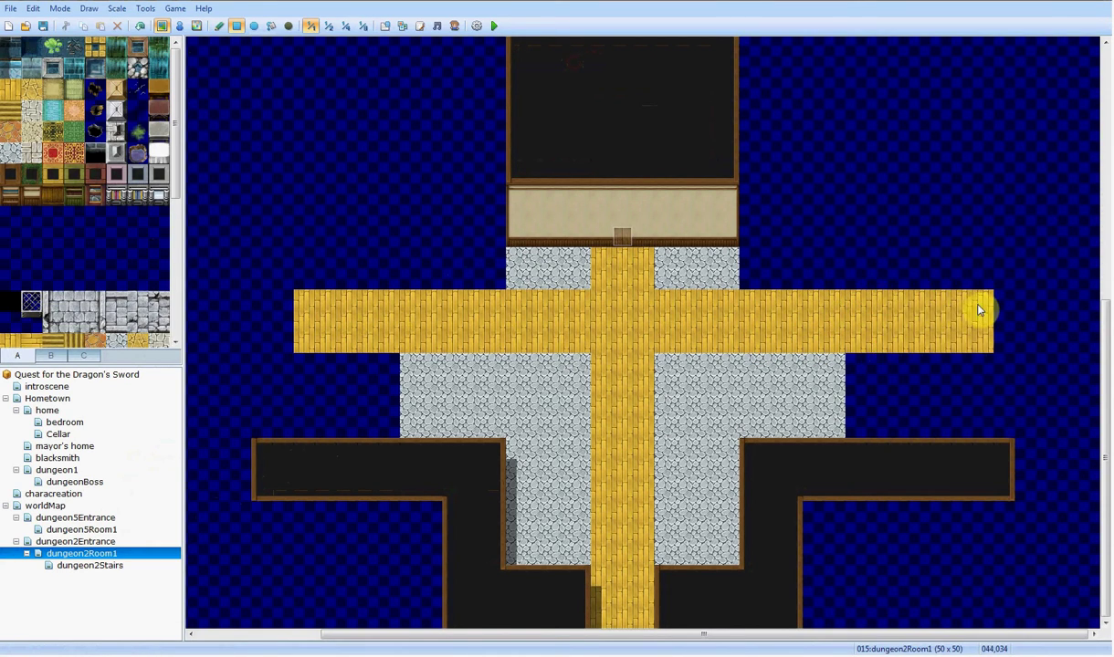
Step: Add a wooden branch 3 tiles wide and 9 tall going up from the corridor's right end, and border it with stone floor
middle_click(733, 368)
middle_drag(857, 355, 856, 359)
mouse_move(877, 362)
mouse_down()
mouse_move(902, 363)
mouse_move(940, 323)
mouse_move(984, 184)
mouse_move(979, 139)
mouse_up()
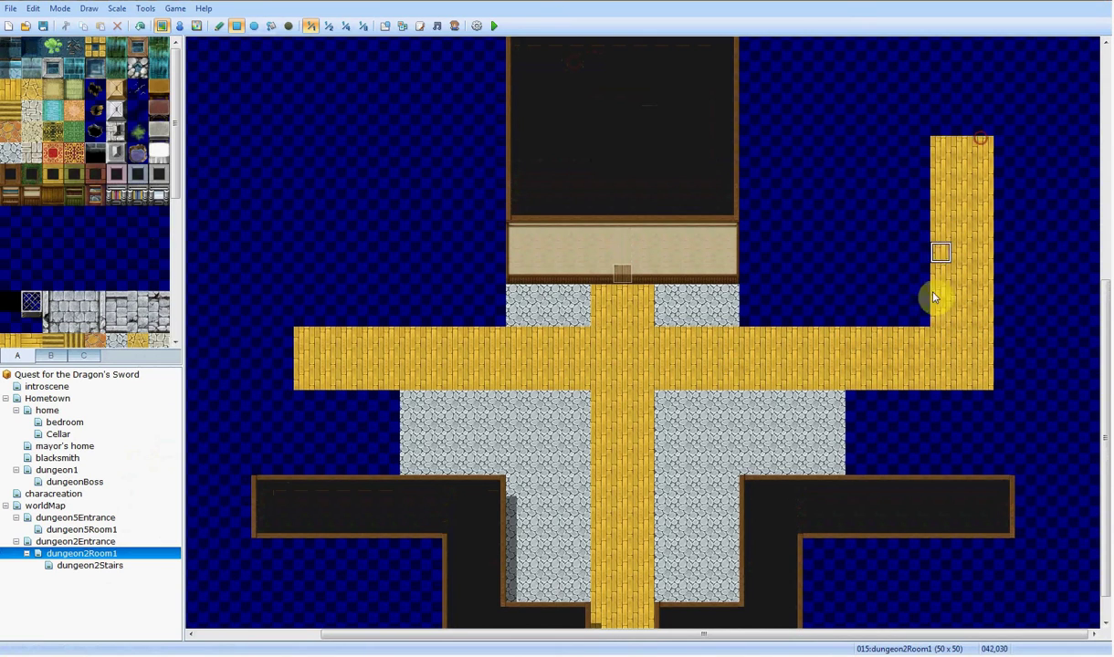
mouse_move(836, 467)
mouse_down()
mouse_move(990, 403)
mouse_move(1044, 392)
mouse_move(1004, 274)
mouse_move(984, 132)
mouse_up()
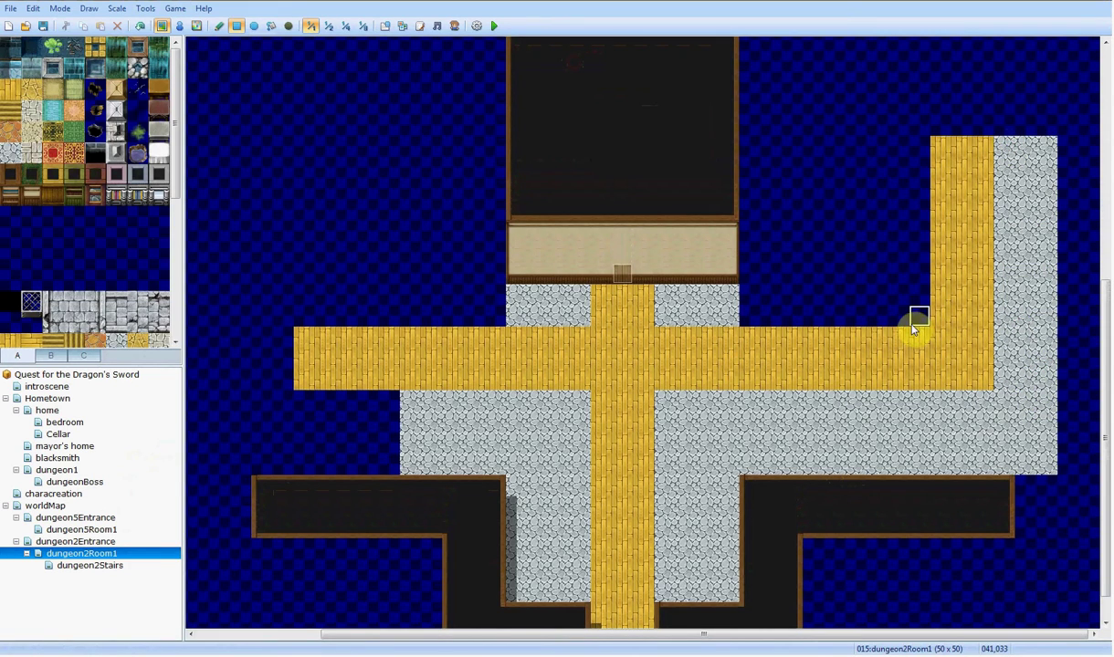
mouse_move(913, 329)
mouse_down()
mouse_move(892, 279)
mouse_move(872, 139)
mouse_up()
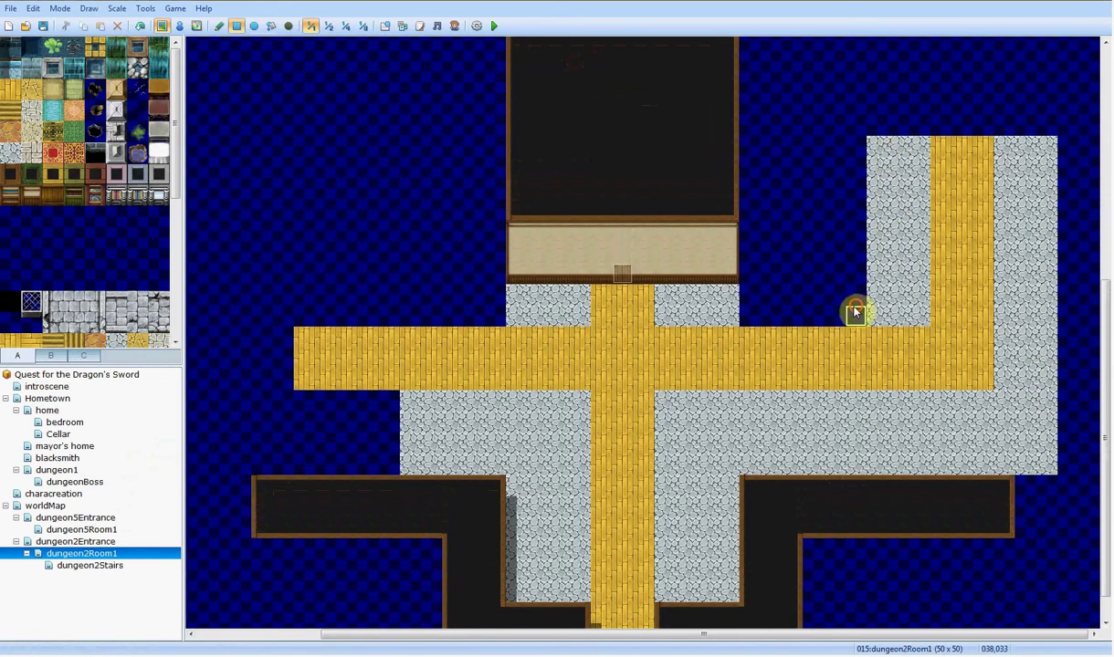
Step: Fill the stone gap above the right corridor and extend the beige wall and dark ceiling about 6 tiles right to the new stone floor
mouse_move(855, 312)
mouse_down()
mouse_move(753, 304)
mouse_move(815, 242)
mouse_move(852, 236)
mouse_up()
right_click(728, 278)
right_click(730, 211)
mouse_move(736, 216)
mouse_down()
mouse_move(790, 196)
mouse_move(862, 67)
mouse_move(863, 111)
mouse_up()
scroll(933, 197, up, 3)
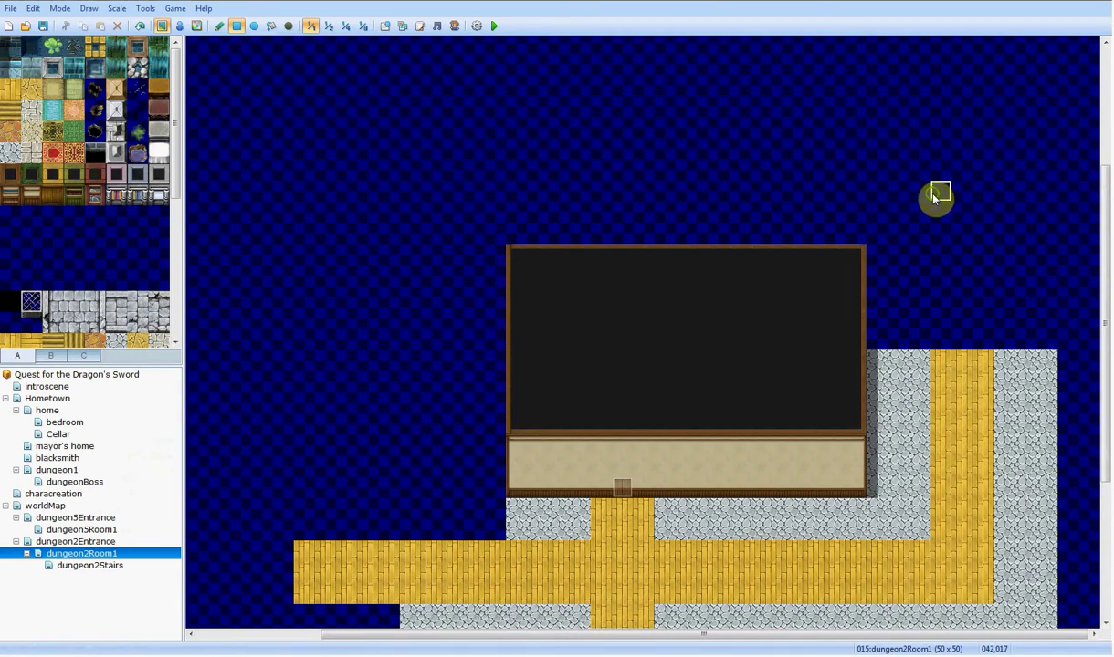
scroll(845, 418, down, 3)
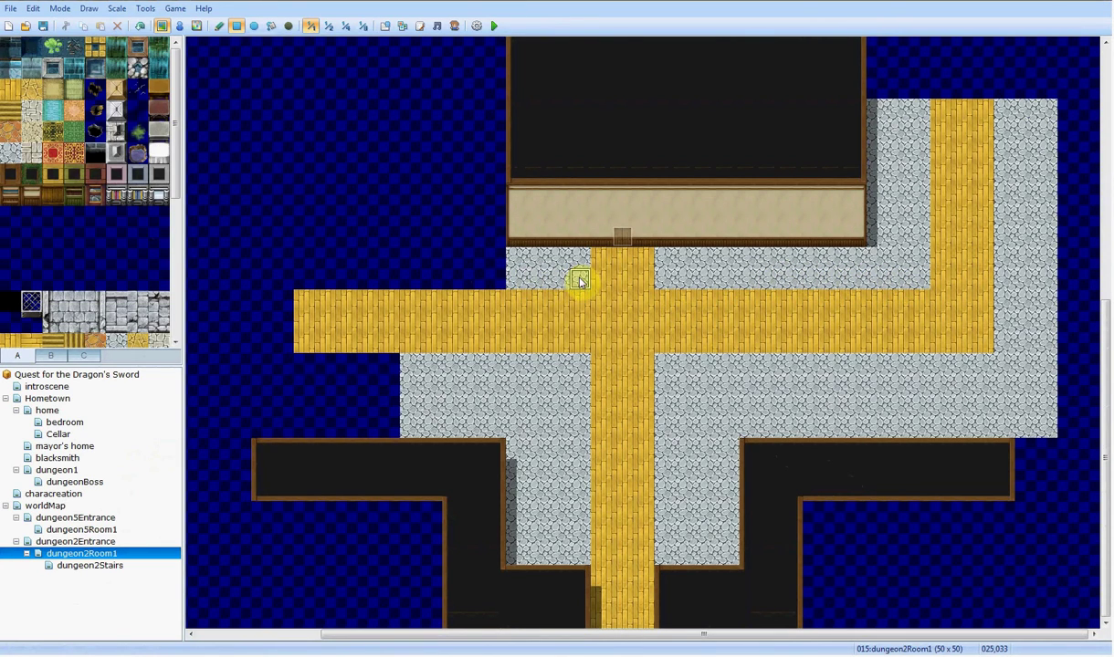
Step: Add a matching wooden branch 3 tiles wide and 9 tall going up from the corridor's left end, lining its inner side with stone floor
drag(522, 285, 459, 285)
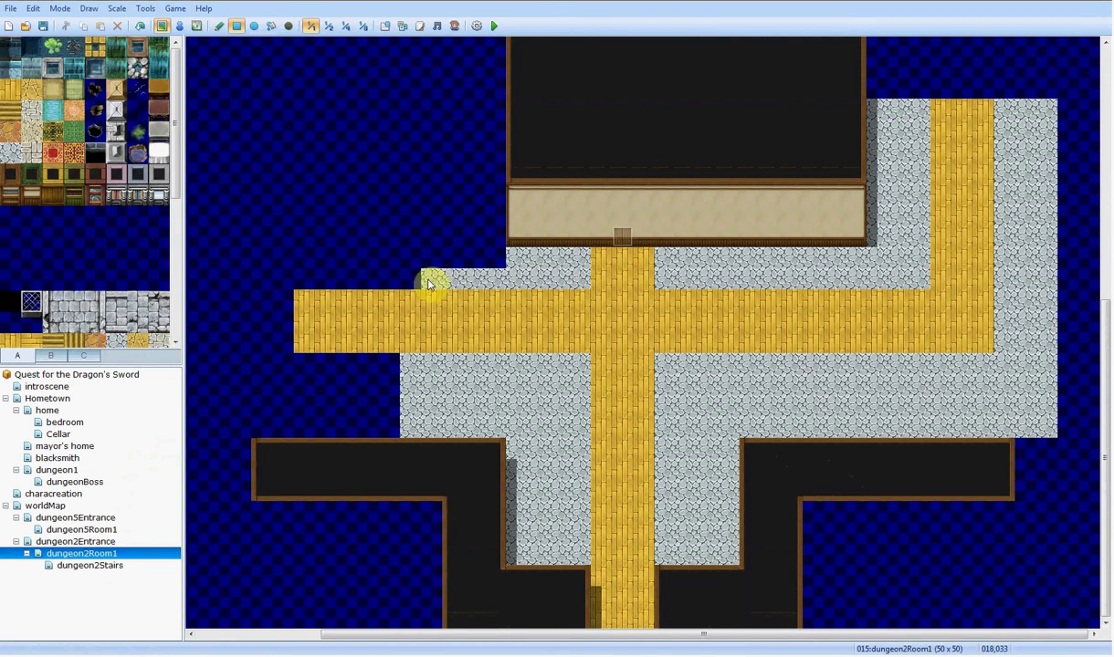
drag(380, 283, 331, 284)
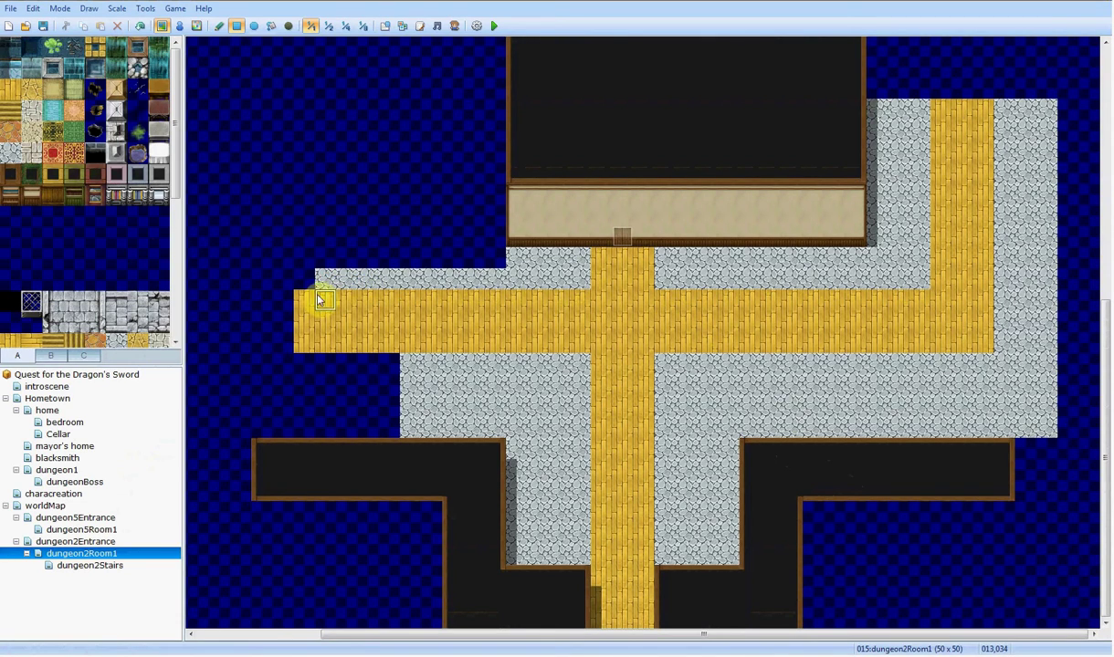
mouse_move(284, 339)
mouse_down()
mouse_move(266, 277)
mouse_move(299, 286)
mouse_move(264, 126)
mouse_up()
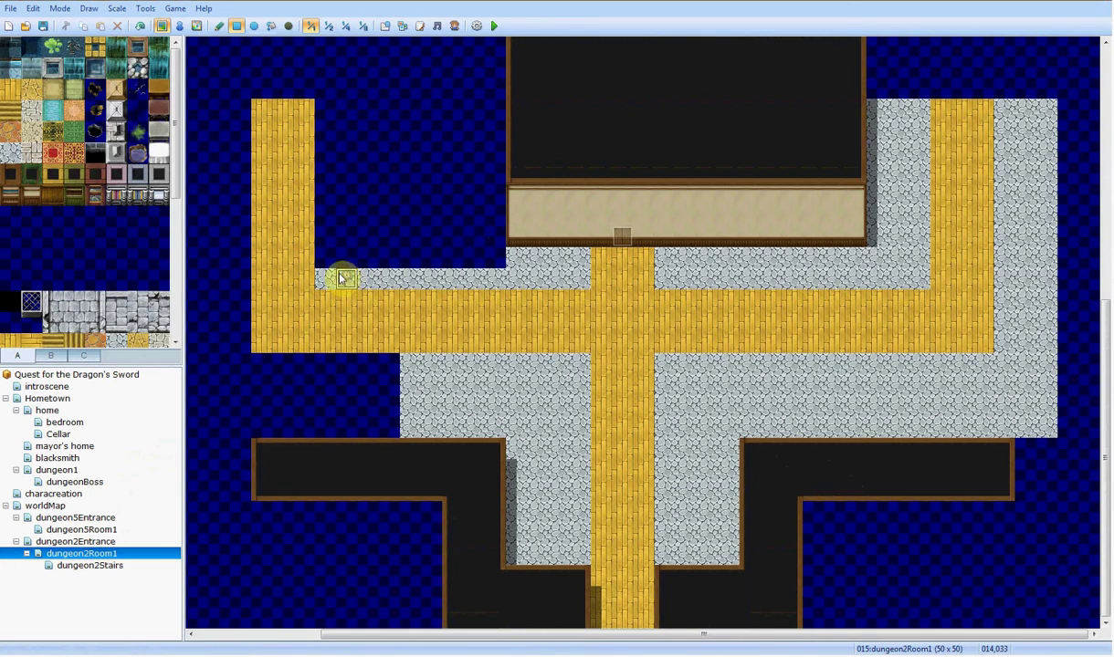
mouse_move(345, 279)
mouse_down()
mouse_move(336, 276)
mouse_move(358, 116)
mouse_up()
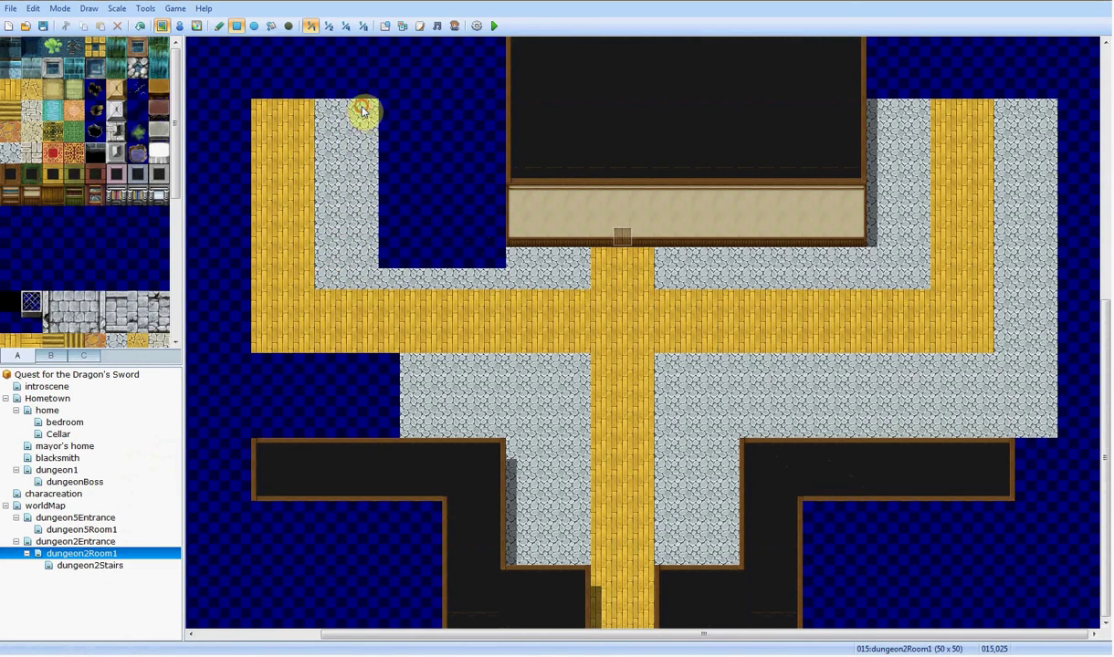
mouse_move(492, 251)
mouse_down()
mouse_move(400, 262)
mouse_move(488, 263)
mouse_up()
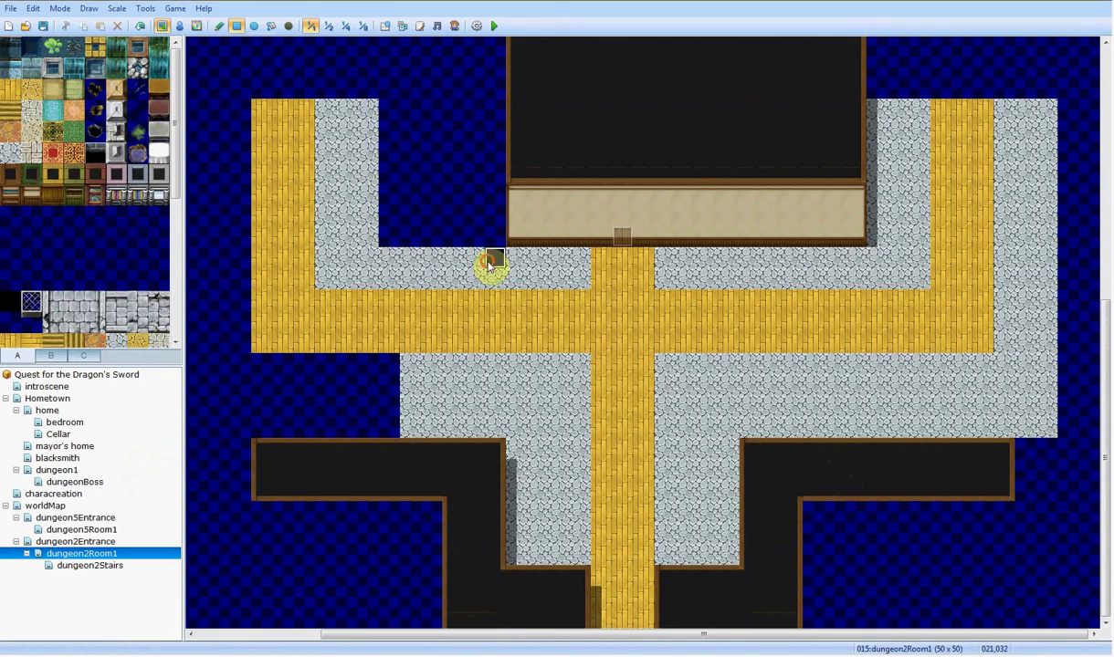
Step: Extend the beige wall and the dark ceiling above it 6 tiles to the left, up to the left branch's stone floor
mouse_move(448, 211)
mouse_down()
mouse_move(405, 194)
mouse_move(419, 236)
mouse_move(409, 223)
mouse_up()
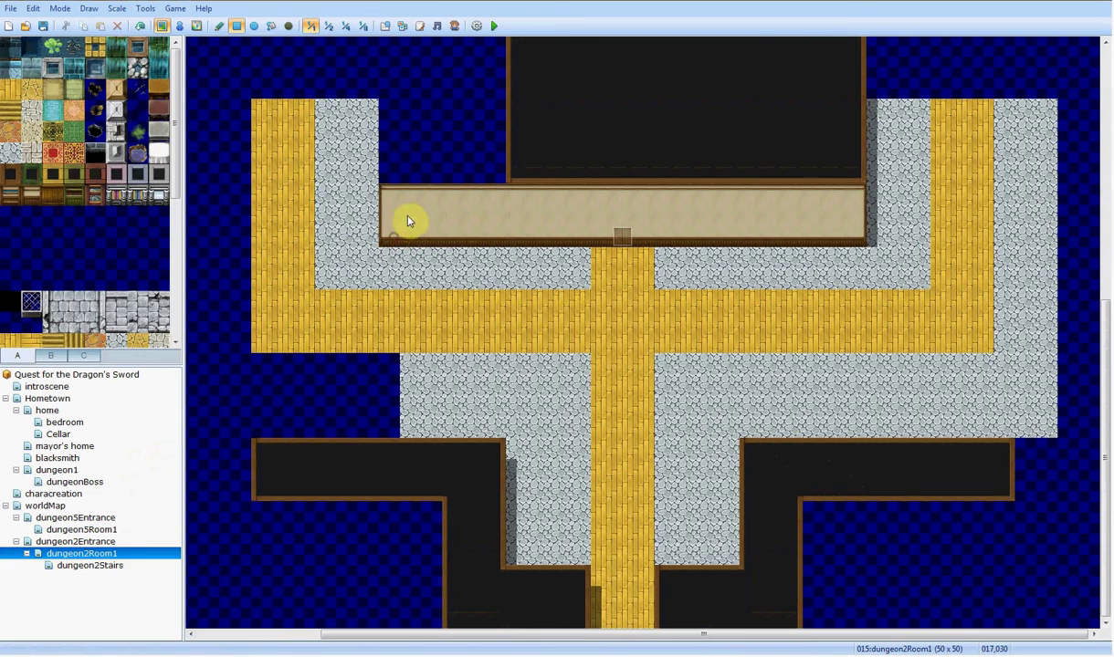
mouse_move(524, 171)
mouse_down()
mouse_move(491, 175)
mouse_move(414, 80)
mouse_up()
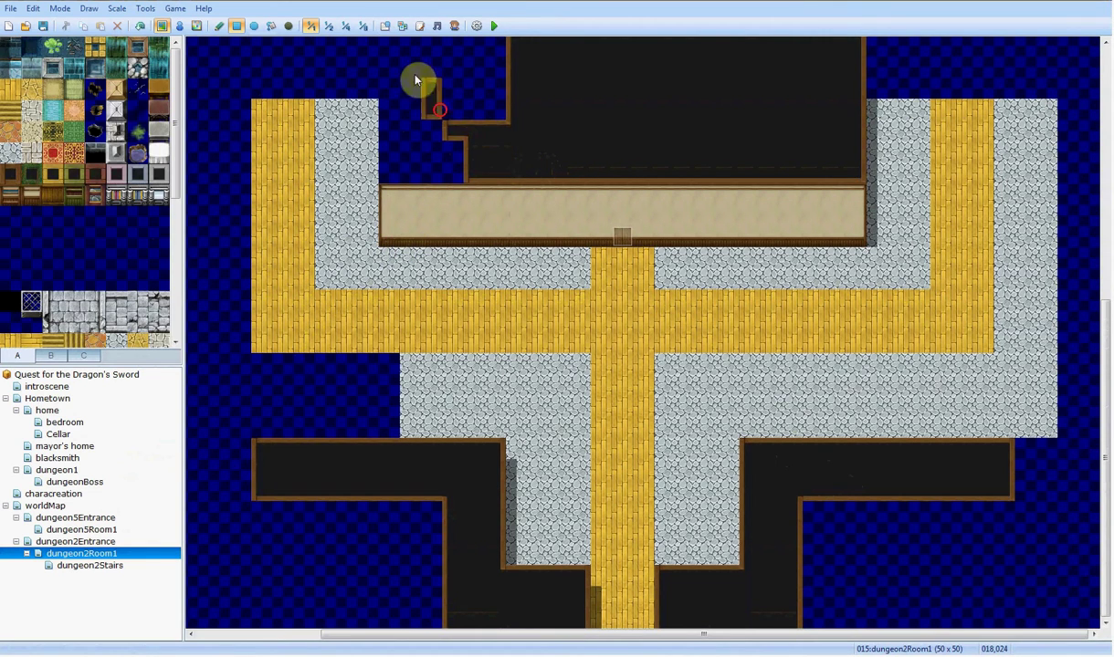
scroll(616, 239, up, 3)
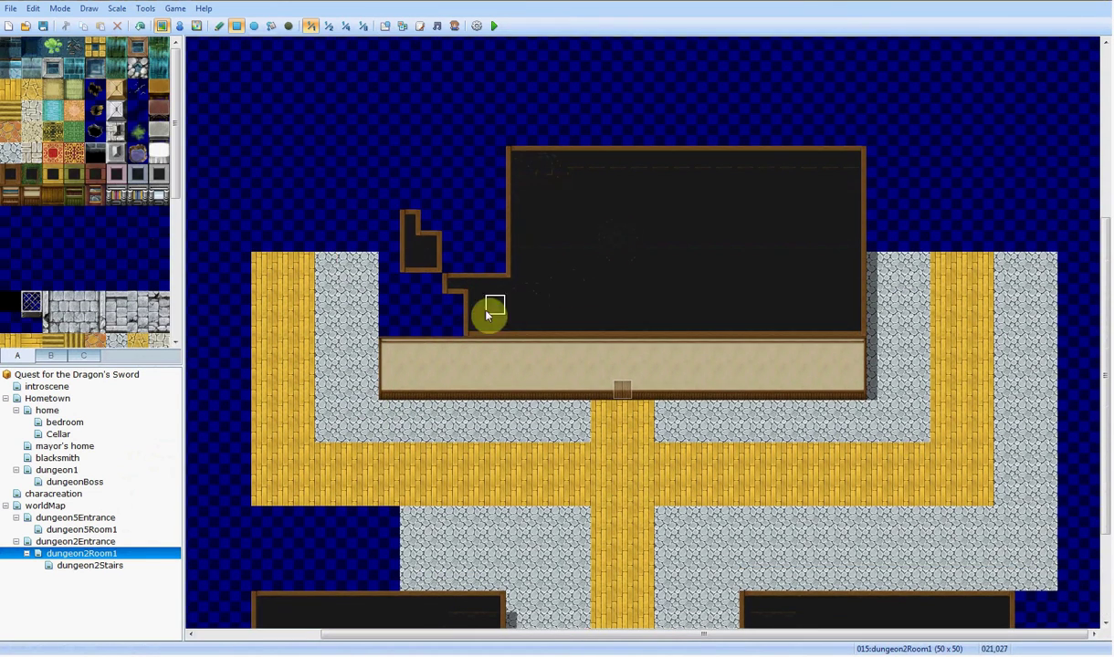
click(408, 313)
drag(408, 313, 502, 154)
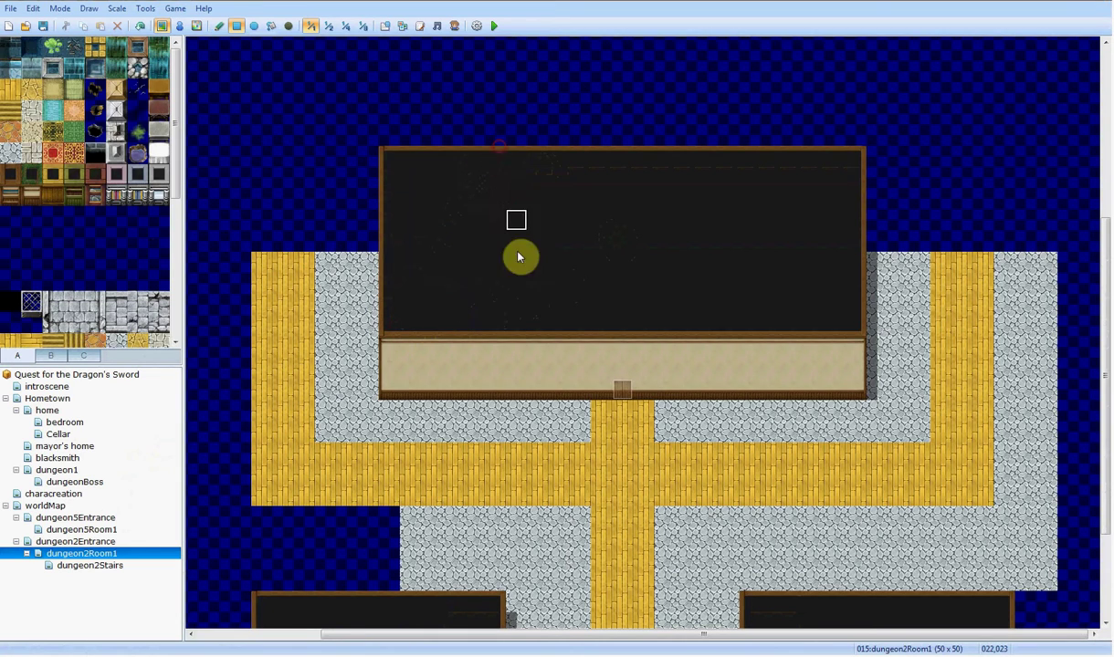
middle_click(493, 332)
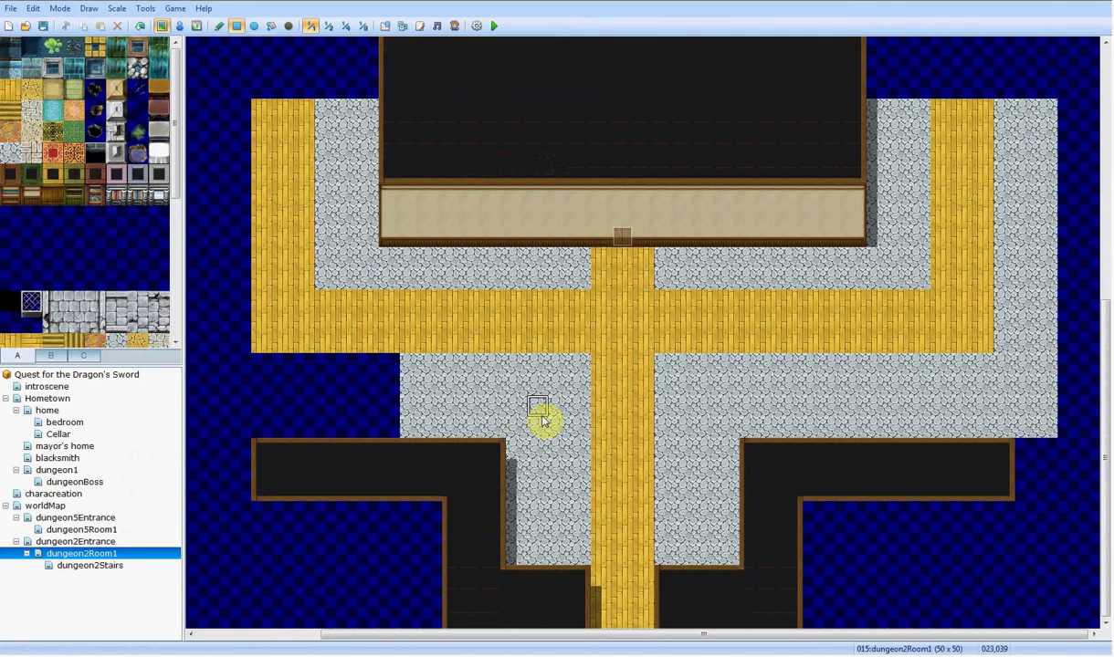
Step: Lay stone floor 4 tiles tall below the left corridor and 3 tiles wide along the outer side of the left branch
middle_click(455, 390)
middle_click(311, 407)
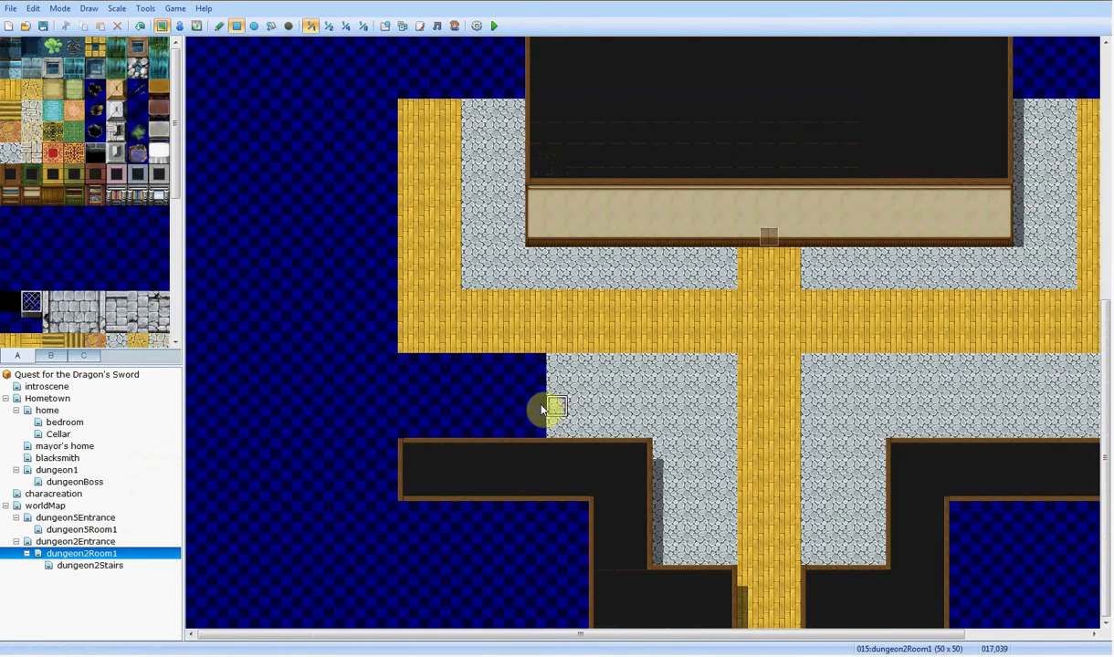
drag(551, 420, 456, 393)
mouse_move(383, 377)
mouse_down()
mouse_move(342, 378)
mouse_move(384, 114)
mouse_up()
middle_click(498, 409)
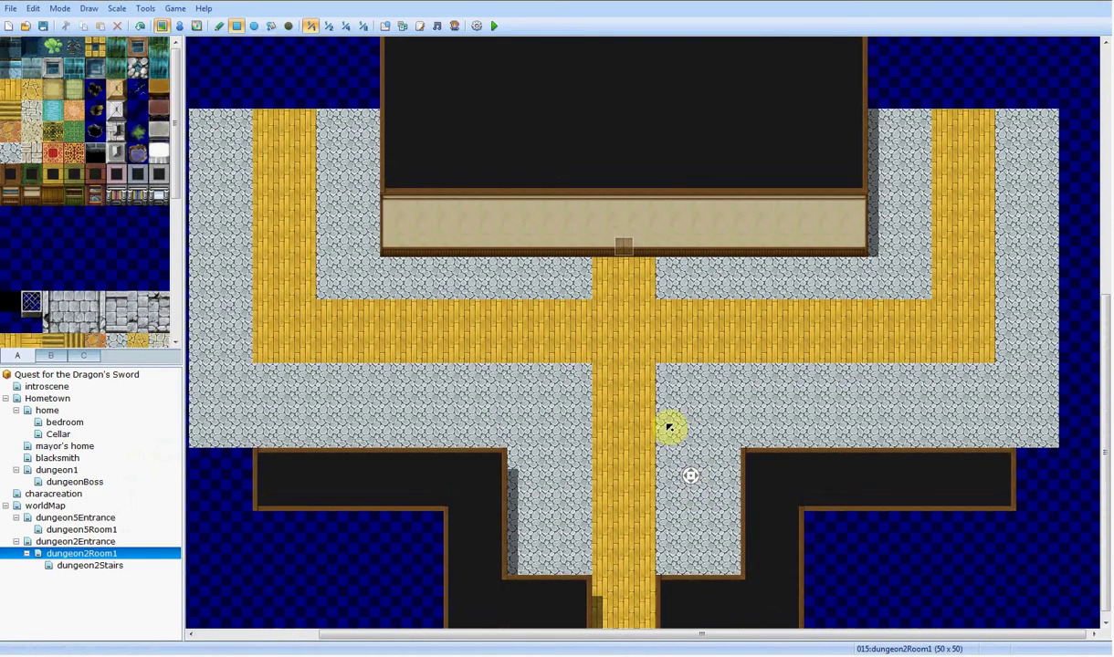
Step: Look over the layout of dungeon2Room1, from the empty area above the ceiling block down to the lower corridors
middle_click(673, 435)
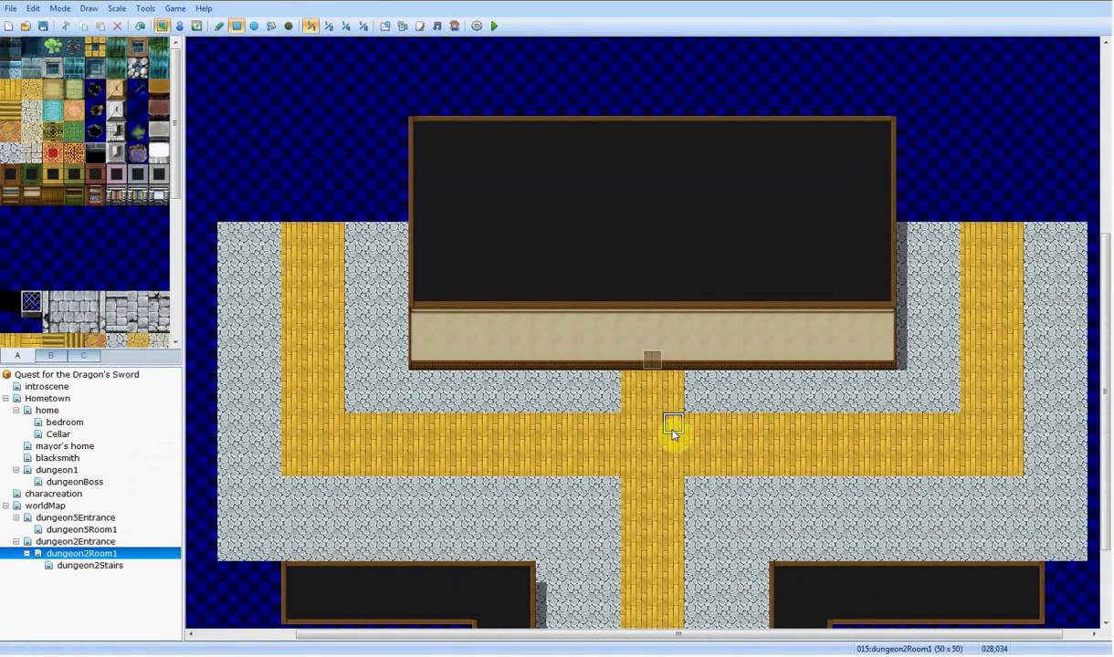
middle_click(673, 434)
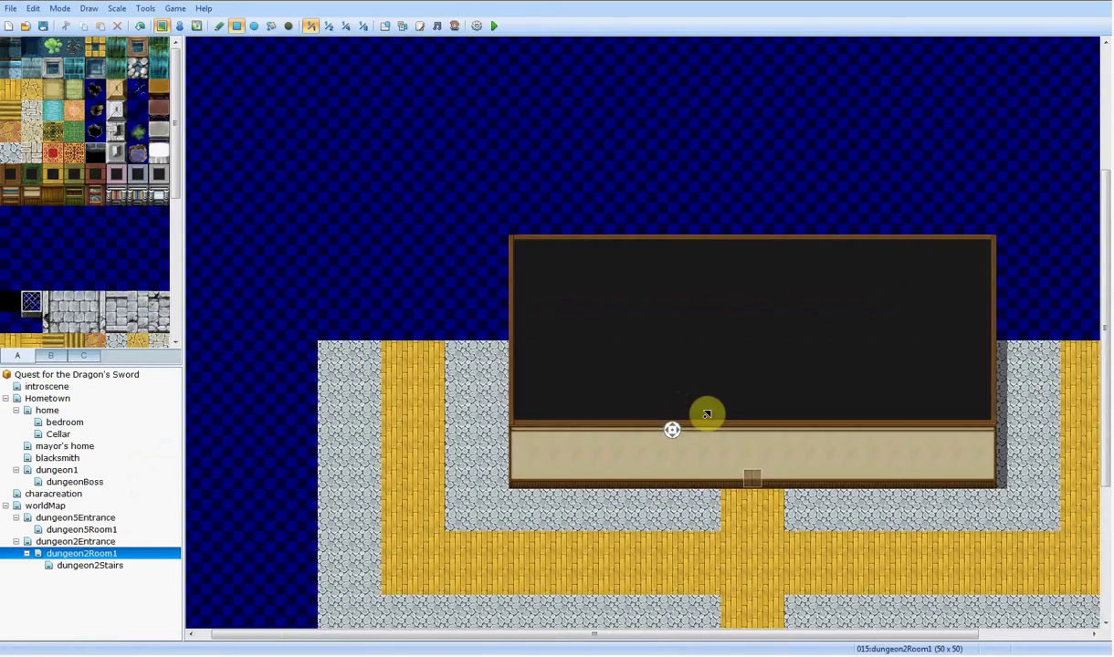
middle_click(706, 416)
middle_click(705, 416)
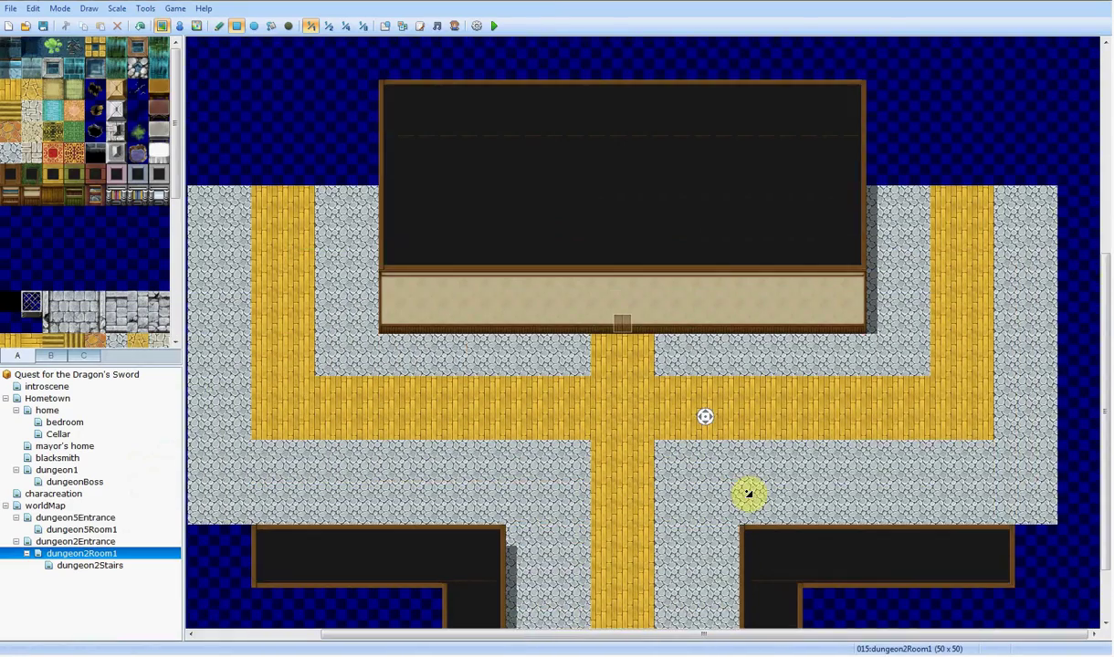
middle_click(749, 494)
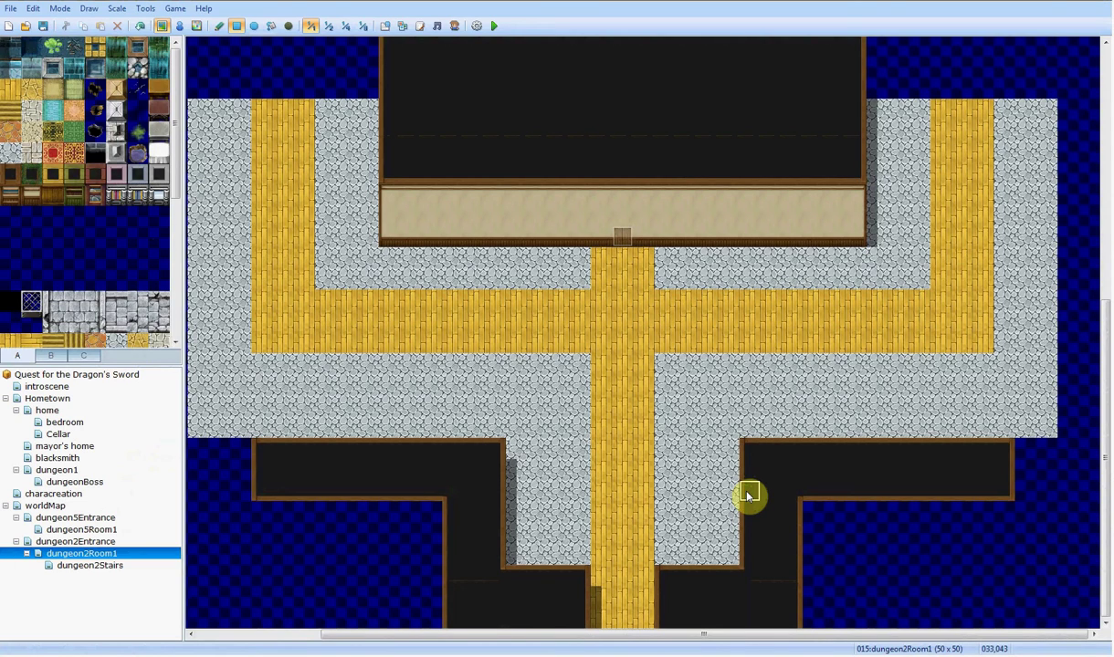
drag(777, 637, 746, 567)
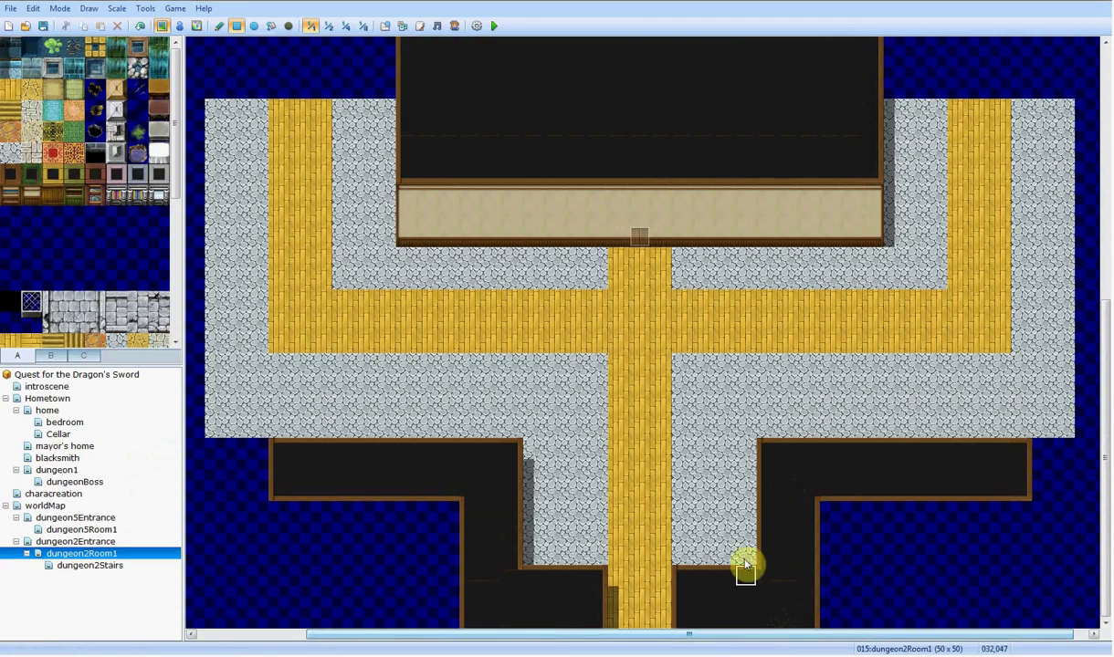
middle_click(740, 527)
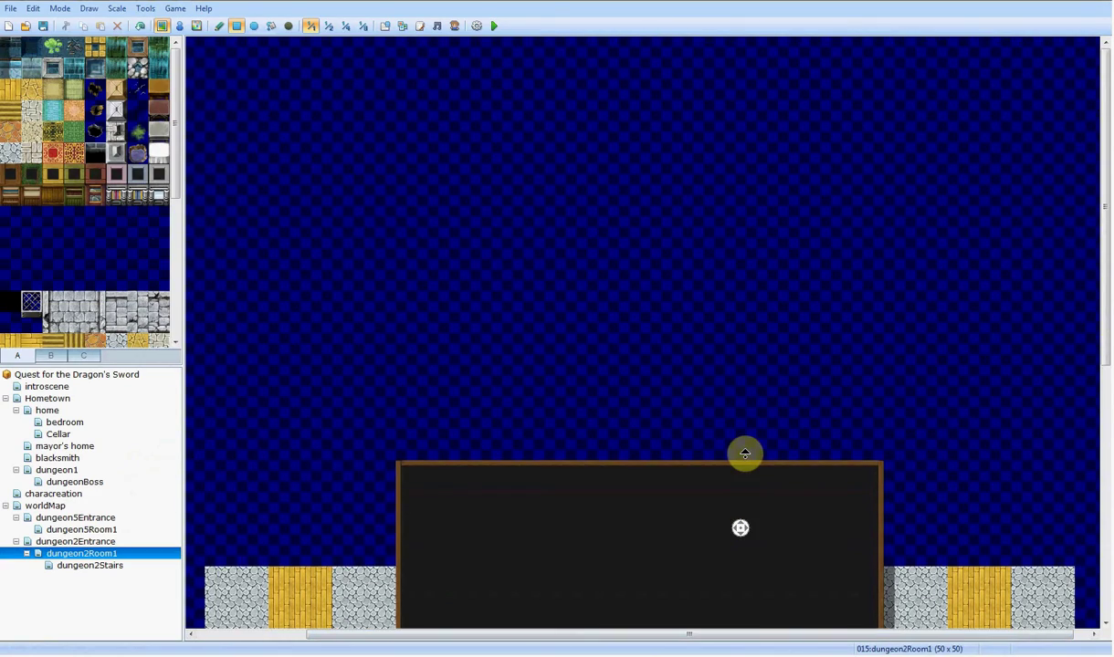
middle_click(744, 454)
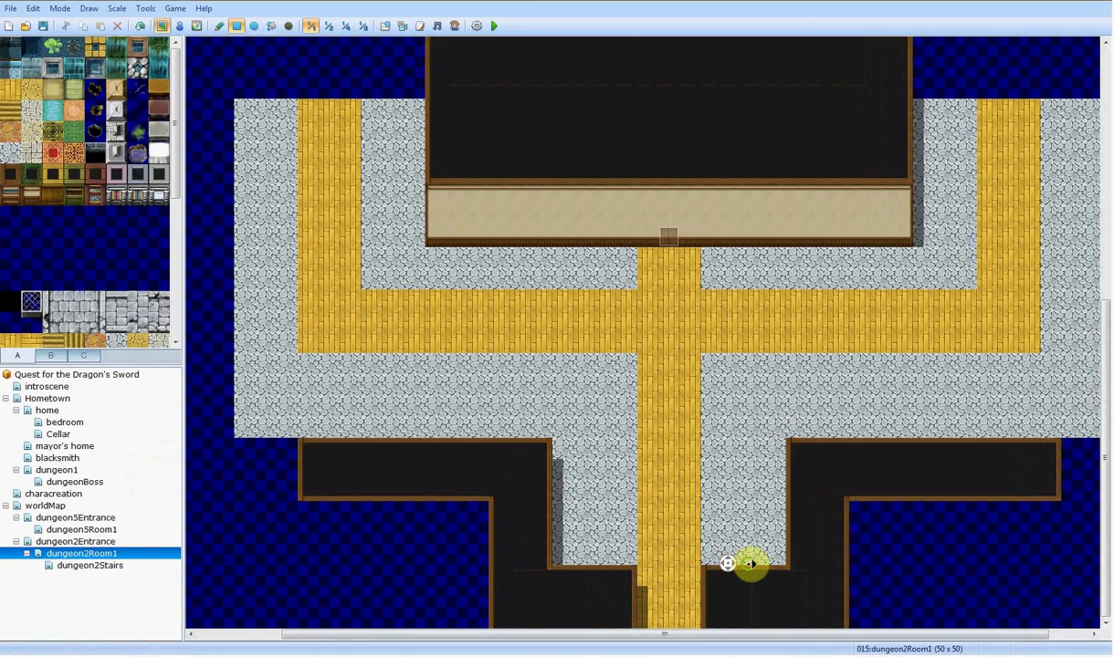
middle_click(749, 568)
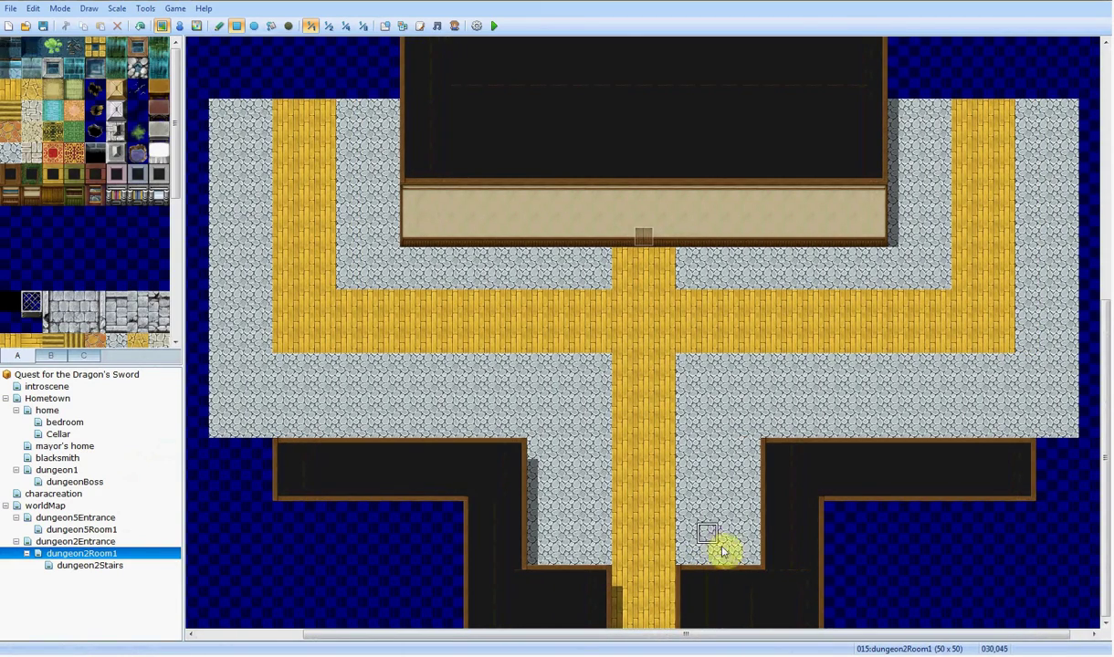
middle_click(670, 415)
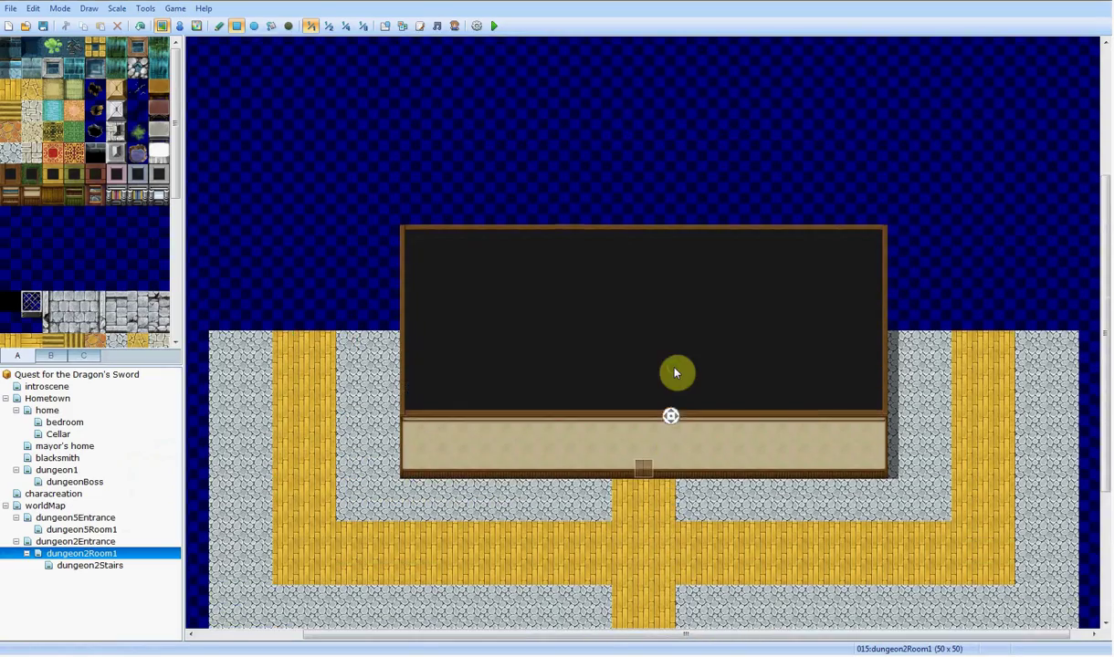
middle_click(672, 367)
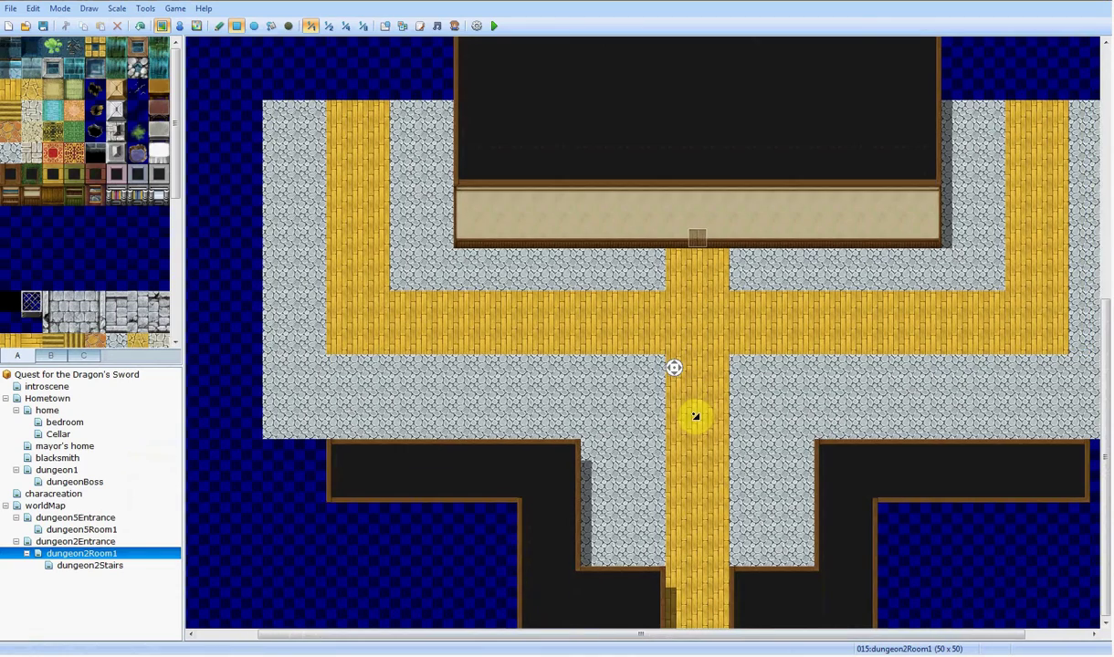
middle_click(682, 417)
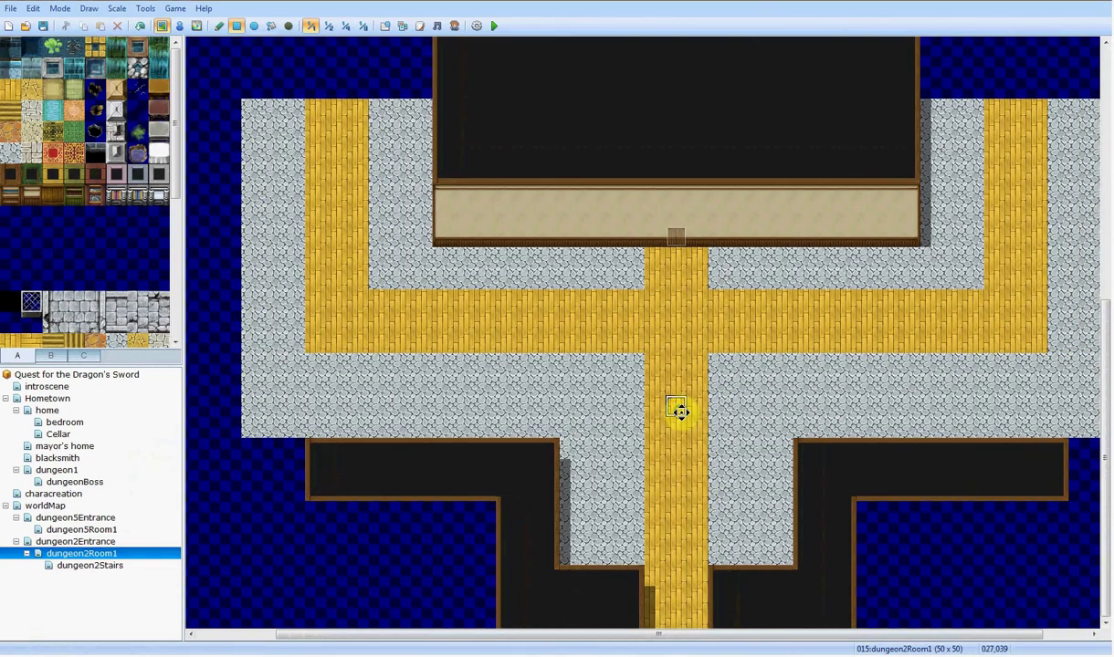
middle_click(680, 412)
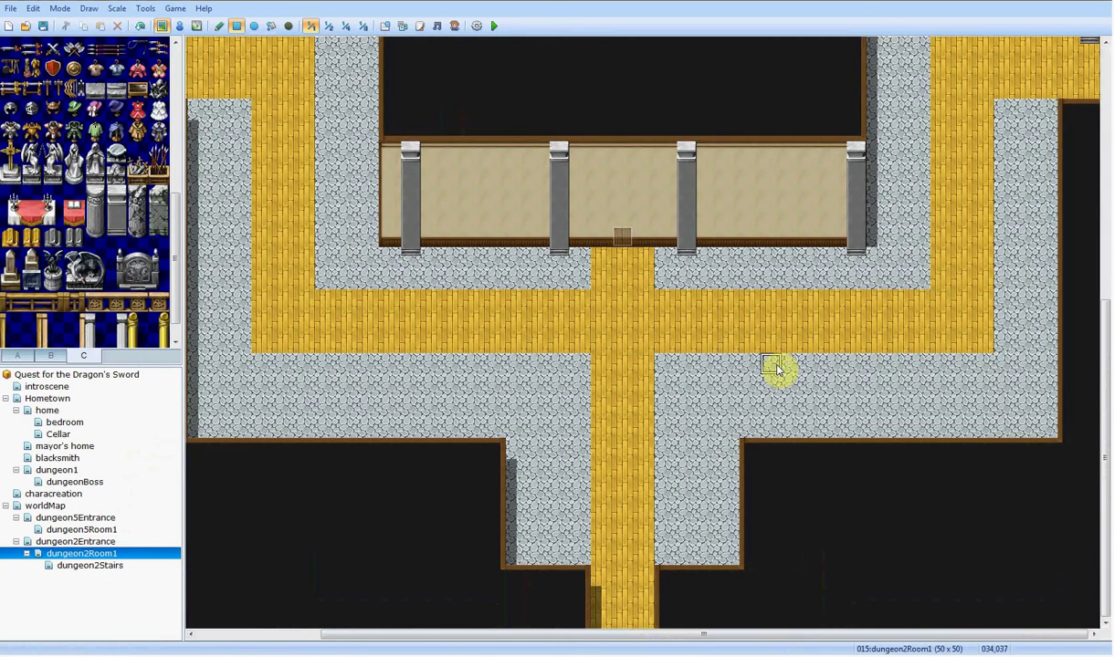
Step: Review the decorated dungeon2Room1 with its pillared walls and side passages, and look through the available object tiles
middle_click(746, 430)
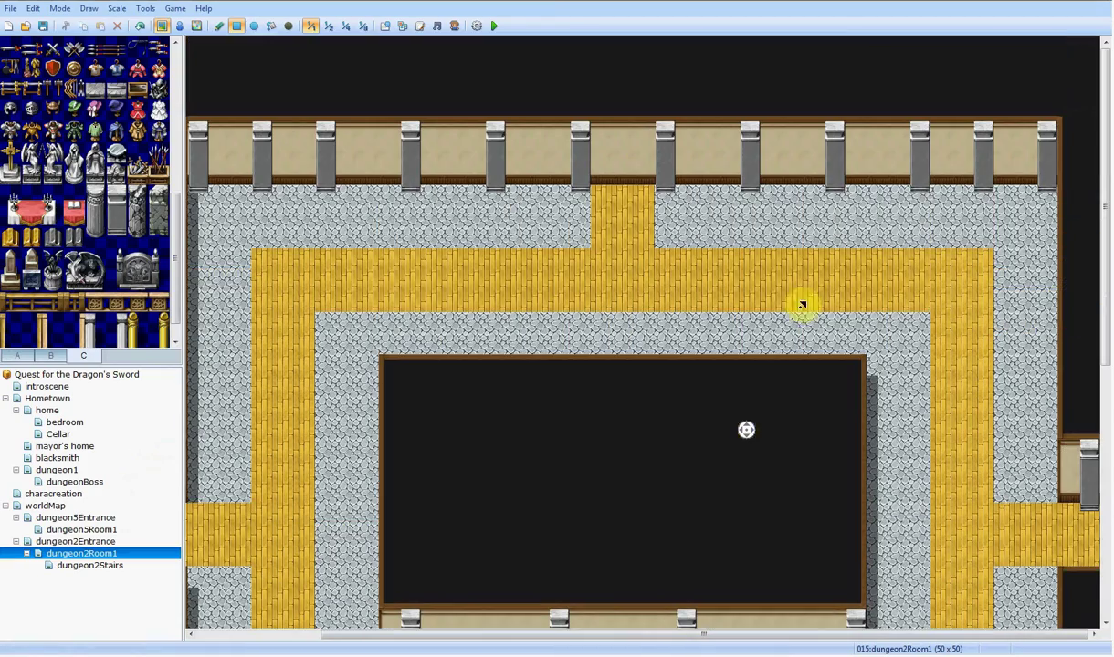
middle_click(801, 311)
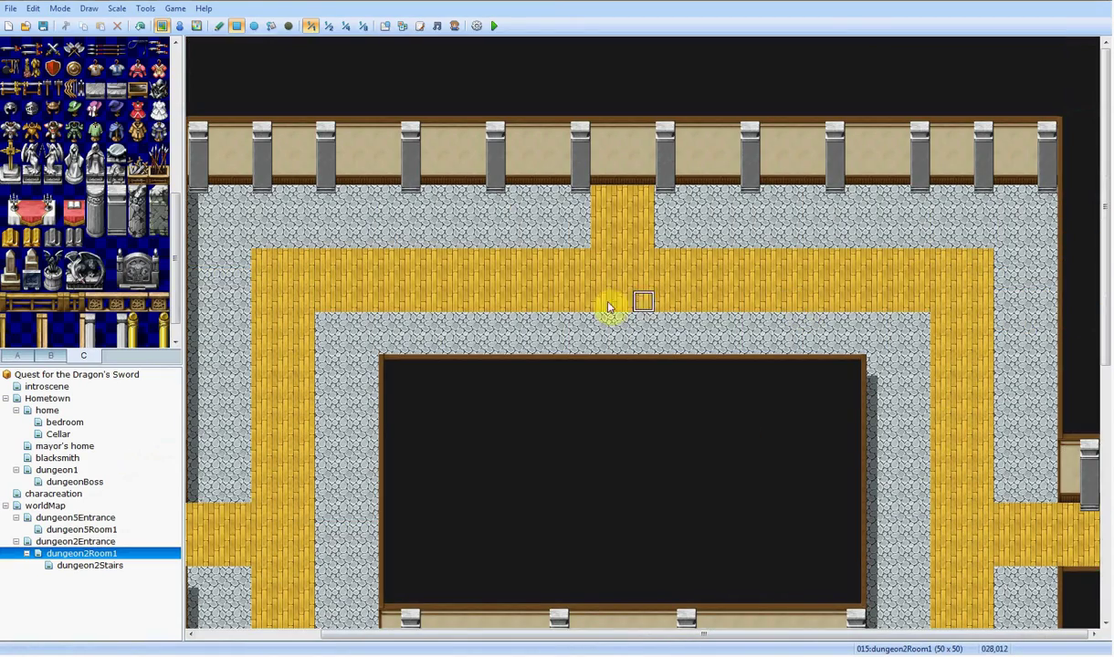
middle_click(418, 258)
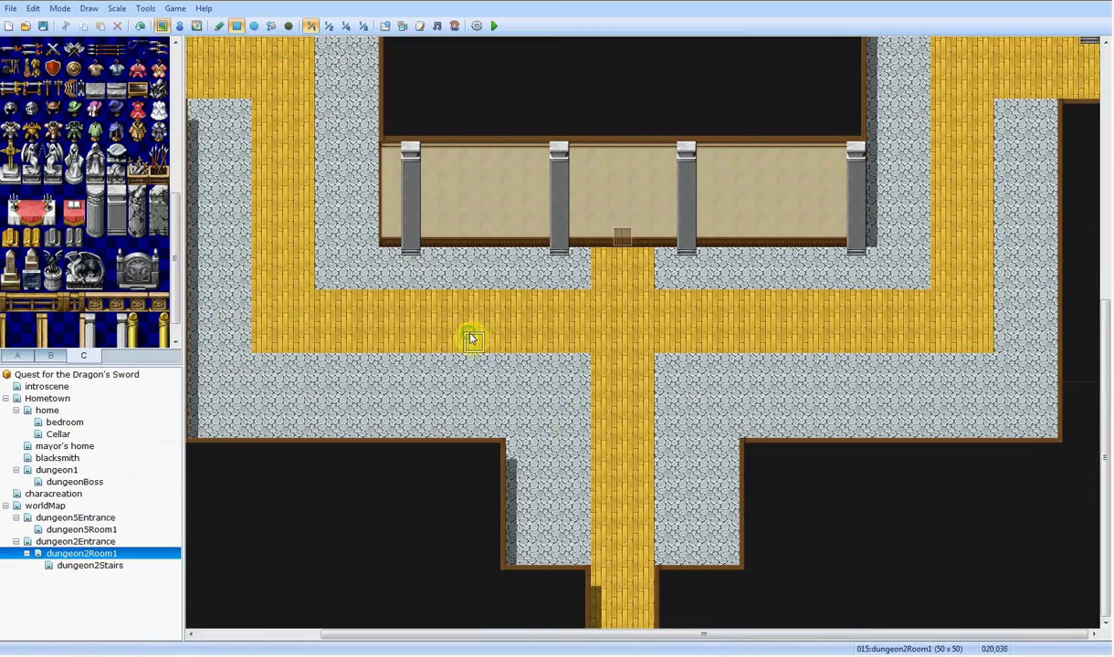
scroll(544, 361, up, 3)
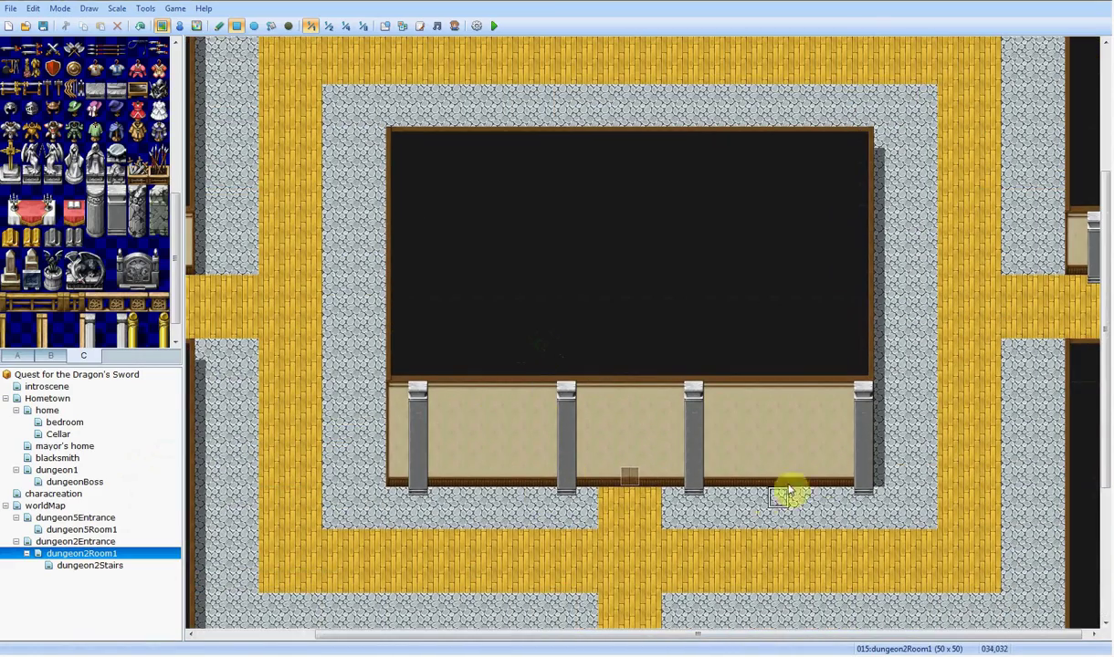
middle_click(852, 466)
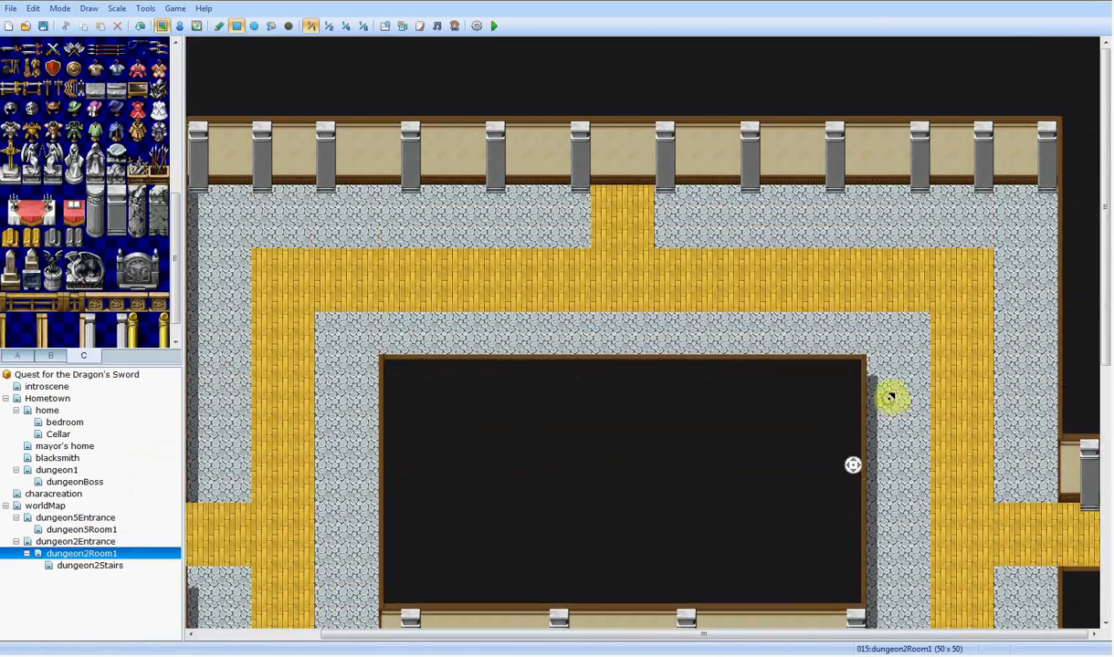
middle_drag(891, 397, 849, 415)
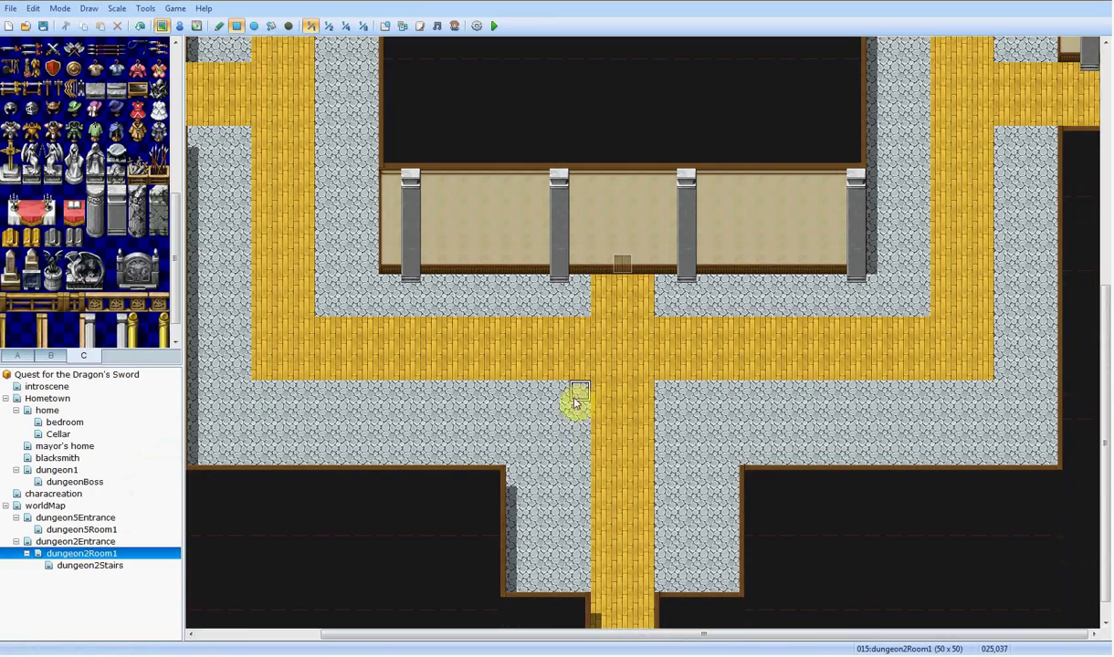
middle_drag(621, 447, 763, 543)
drag(179, 316, 170, 190)
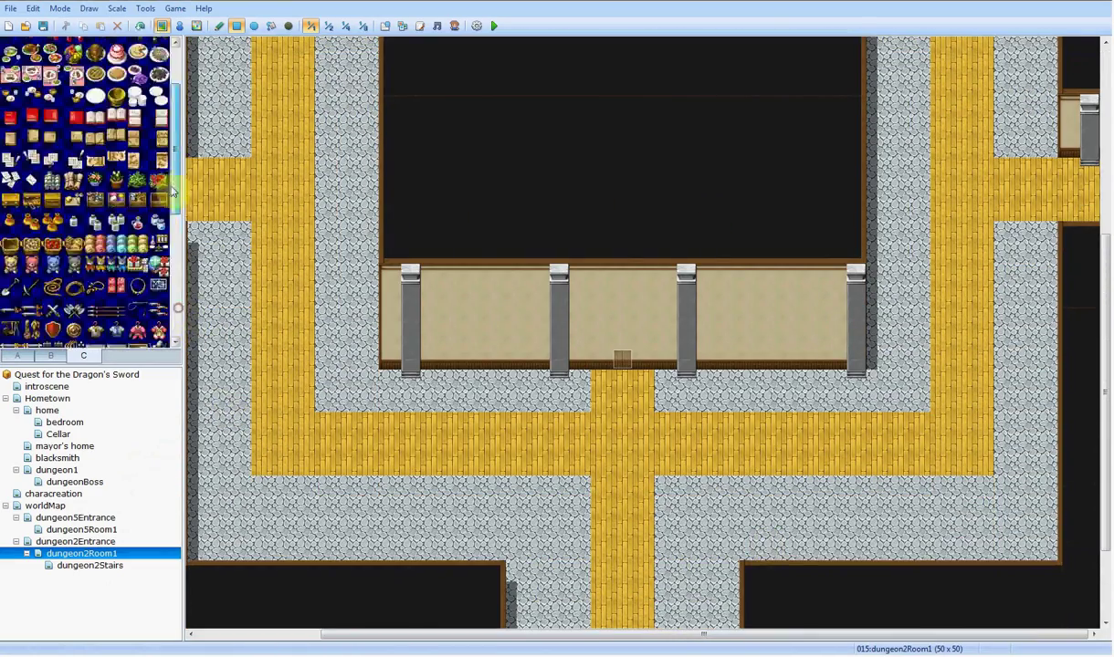
scroll(170, 190, up, 1)
scroll(165, 109, up, 1)
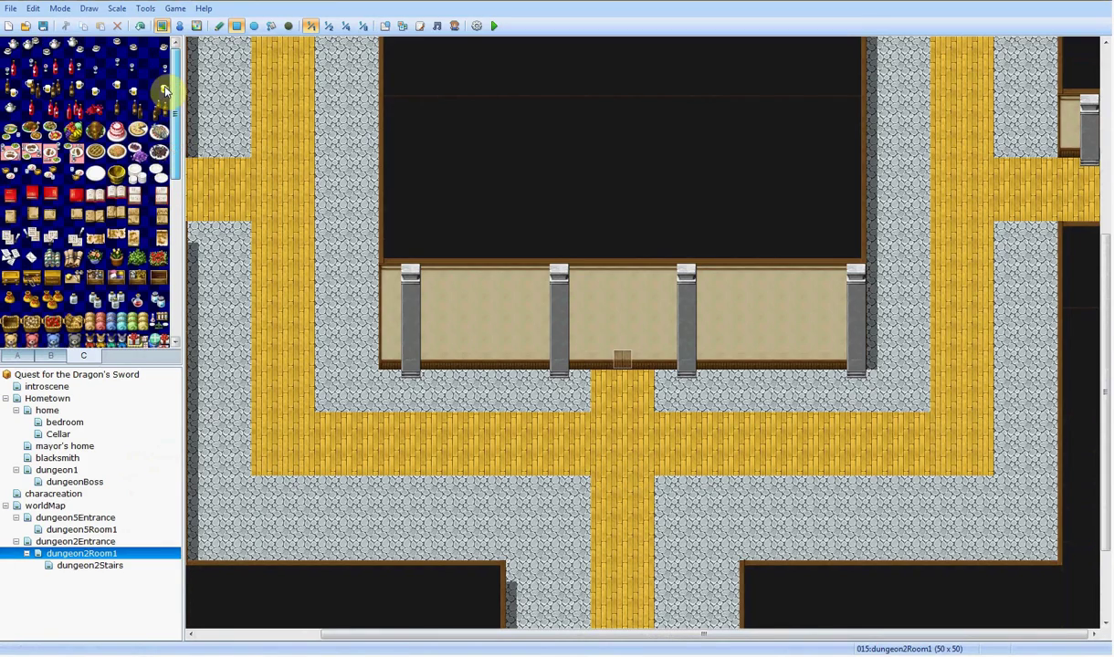
drag(174, 99, 189, 290)
middle_drag(395, 438, 826, 377)
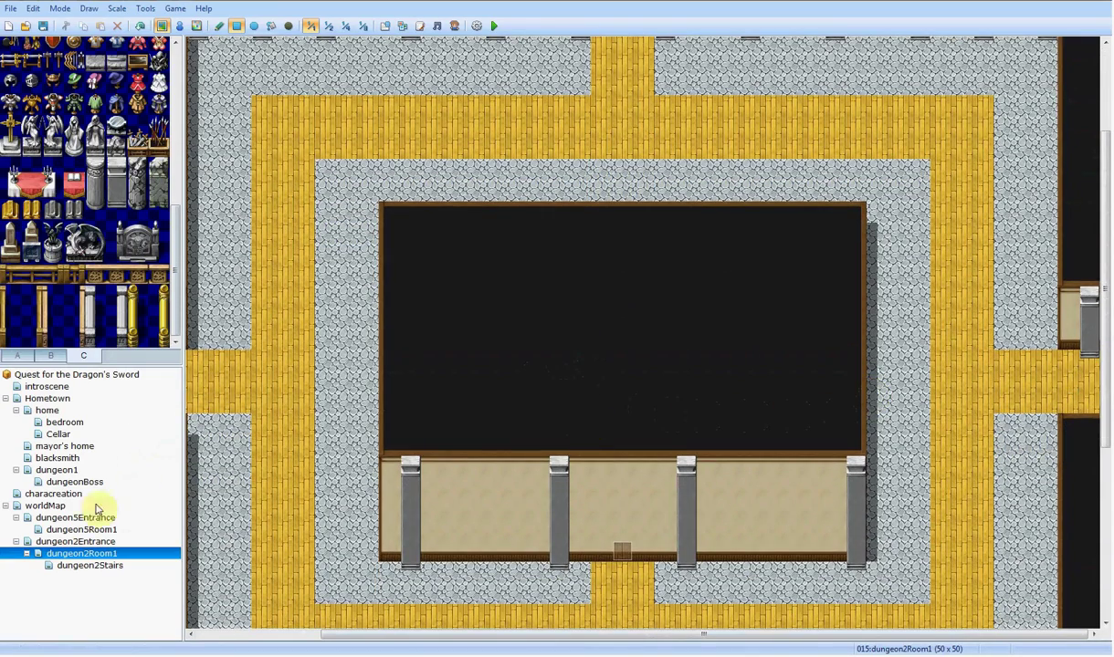
middle_drag(1025, 382, 490, 365)
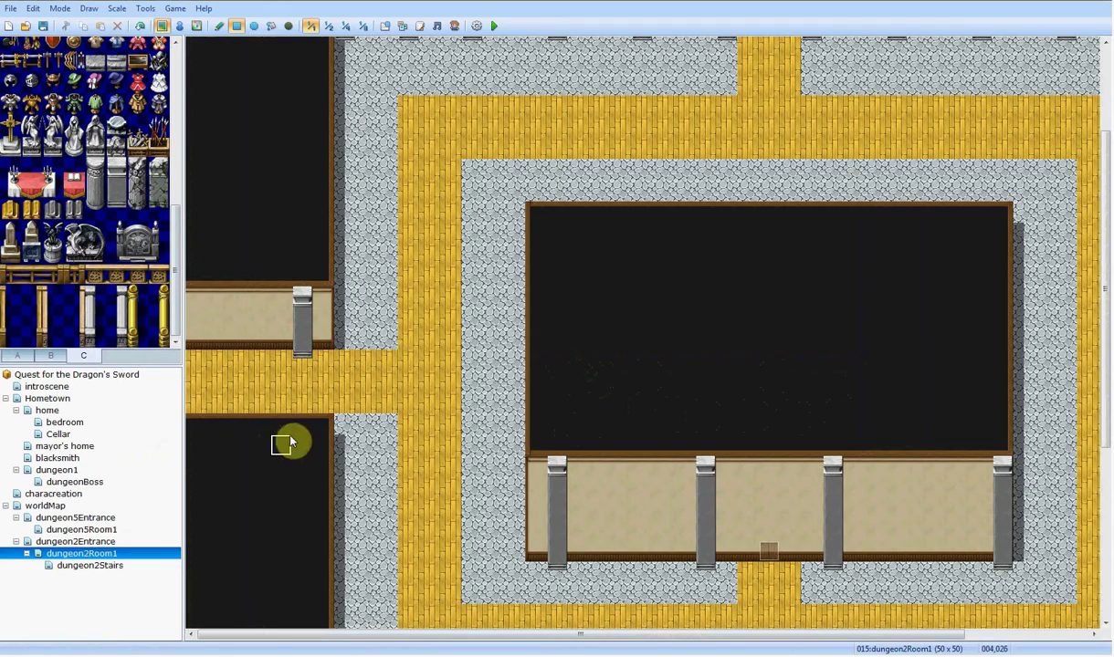
Step: Check the building's exterior and door on the dungeon2Entrance map and return to the upper part of dungeon2Room1
click(75, 539)
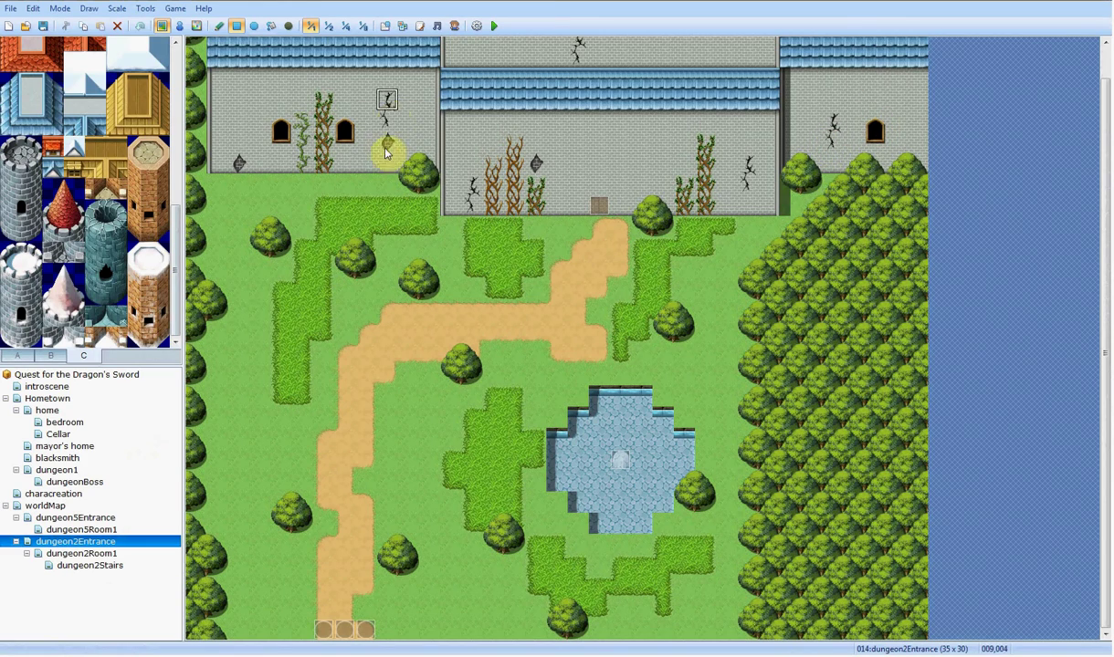
middle_click(444, 312)
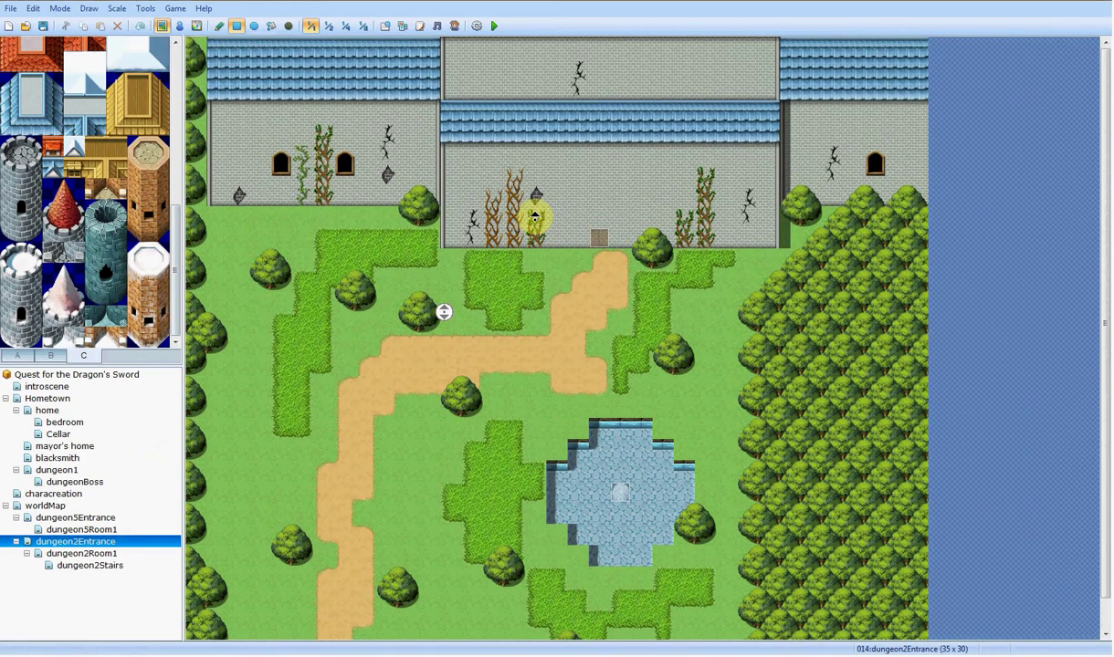
middle_click(619, 259)
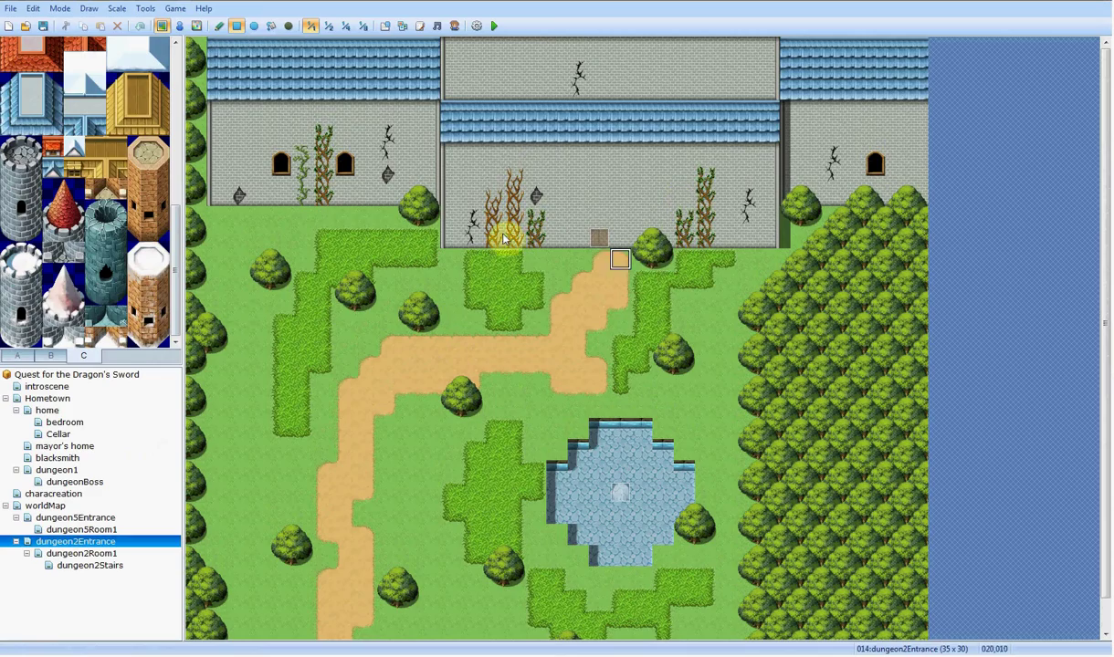
click(94, 553)
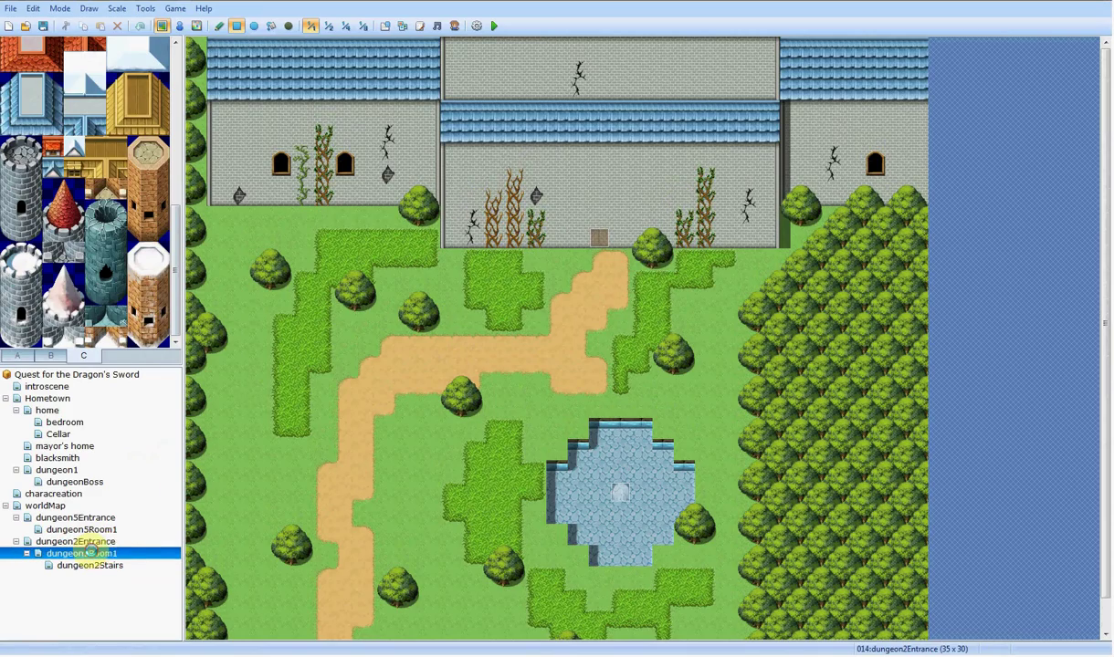
middle_click(442, 505)
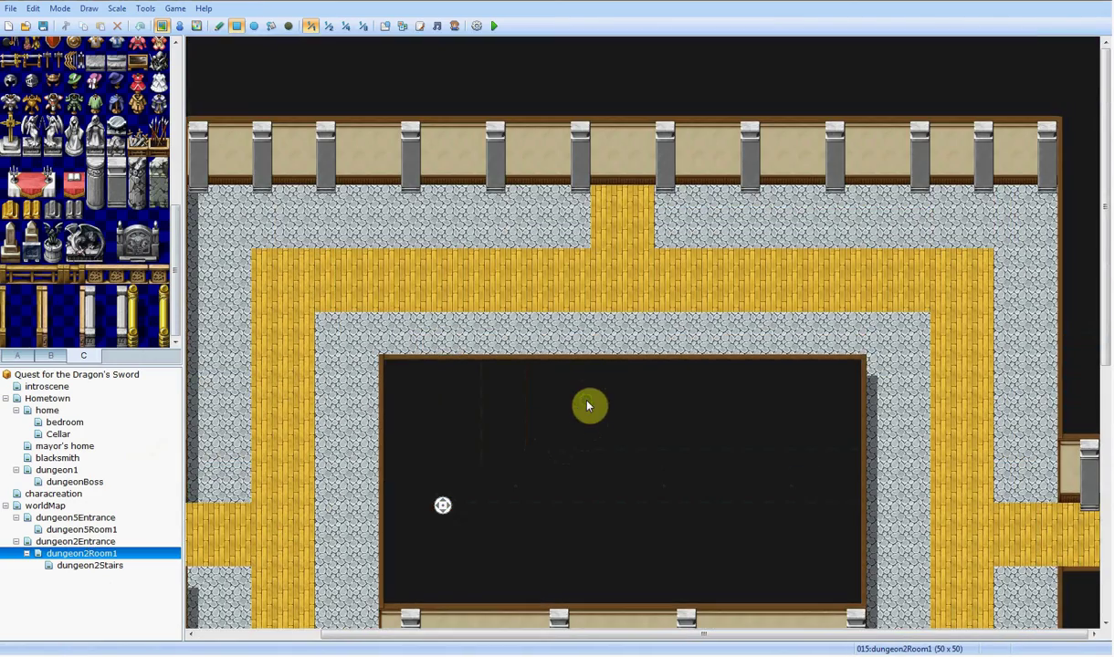
middle_click(584, 402)
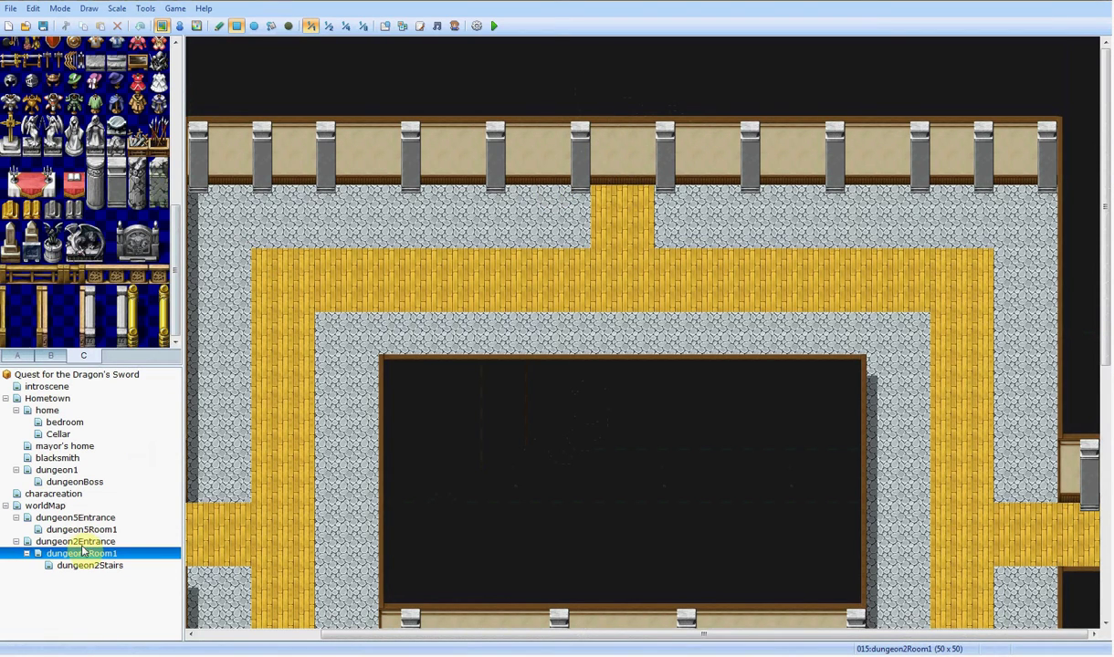
Step: Place a black doorway opening two tiles tall in the middle of the upper wall, above the wooden path
click(51, 355)
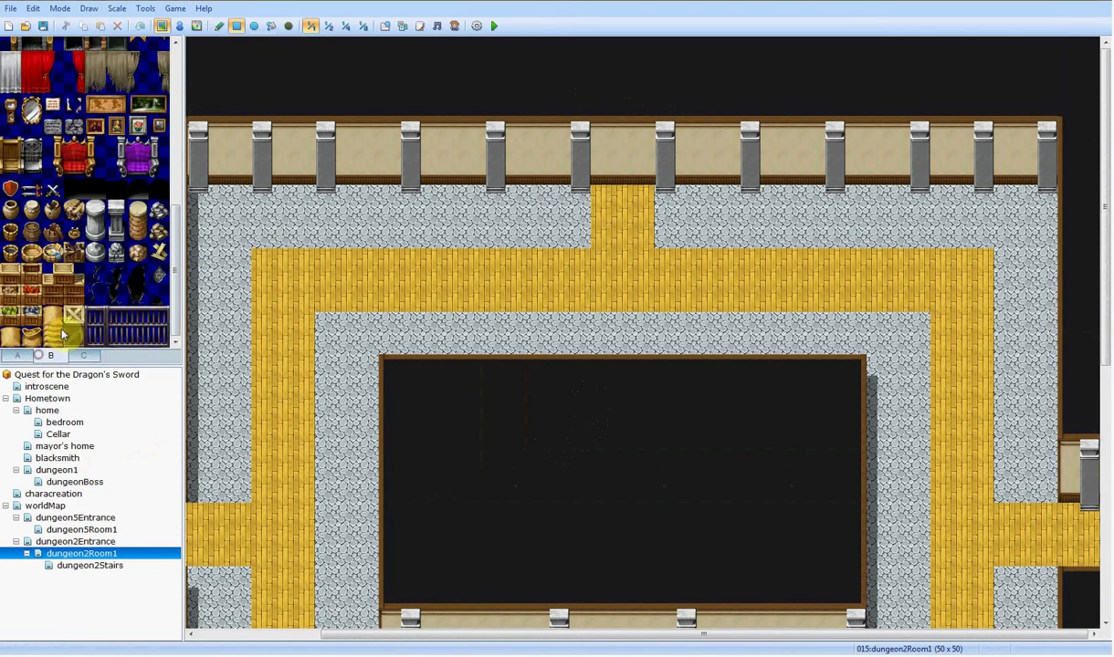
click(119, 190)
click(622, 155)
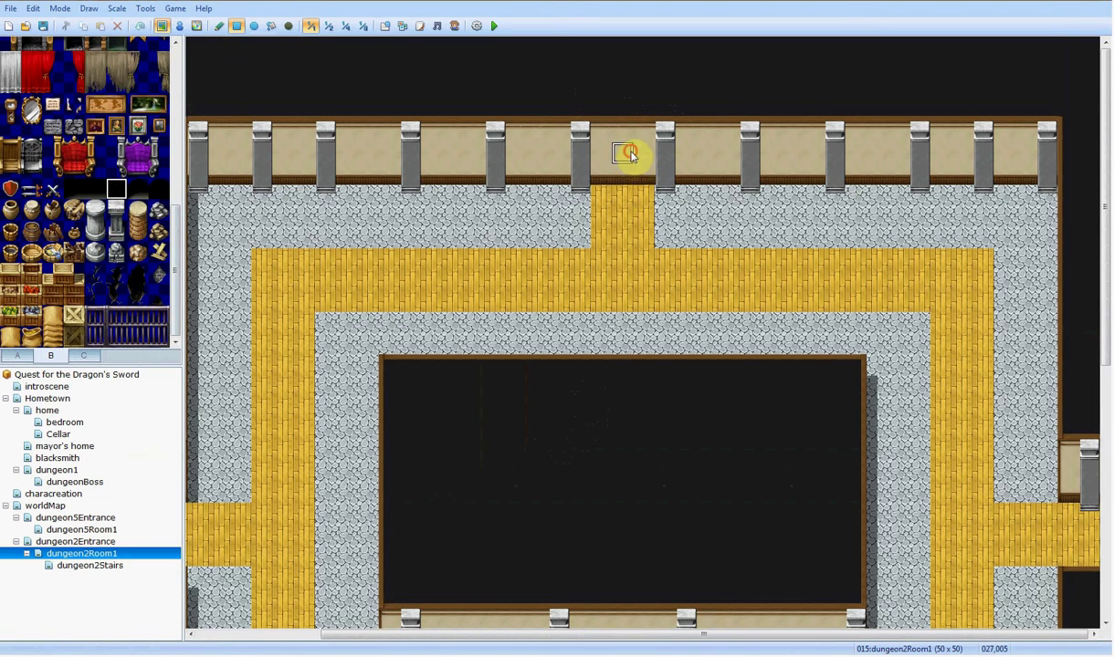
click(74, 188)
click(622, 174)
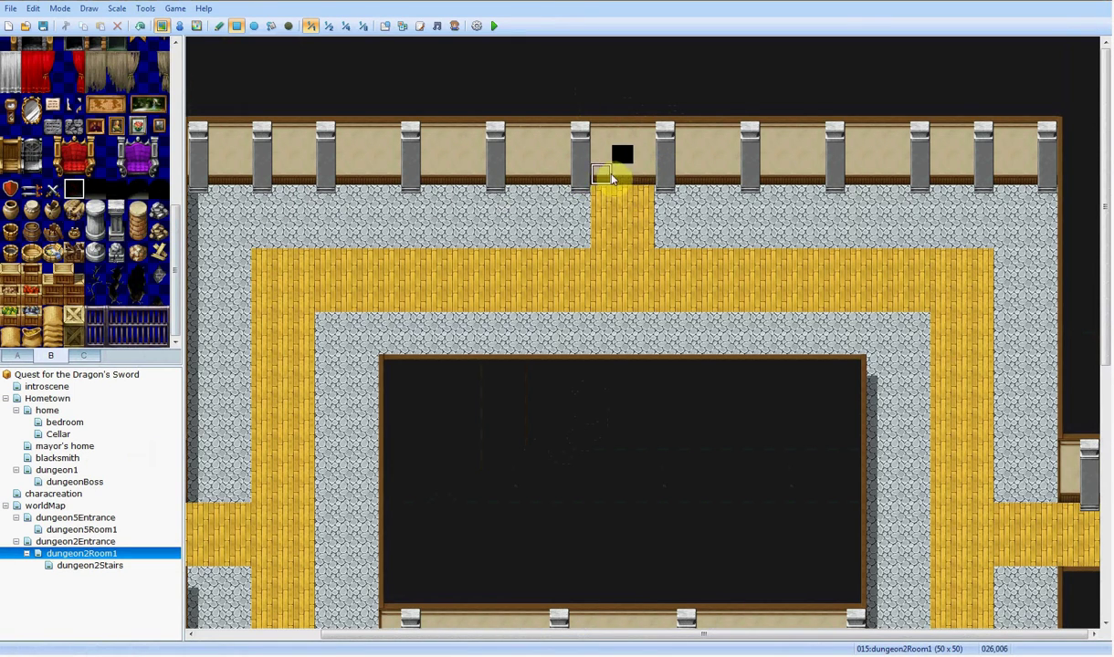
Step: Start creating a new map under dungeon2Room1
right_click(94, 561)
click(149, 439)
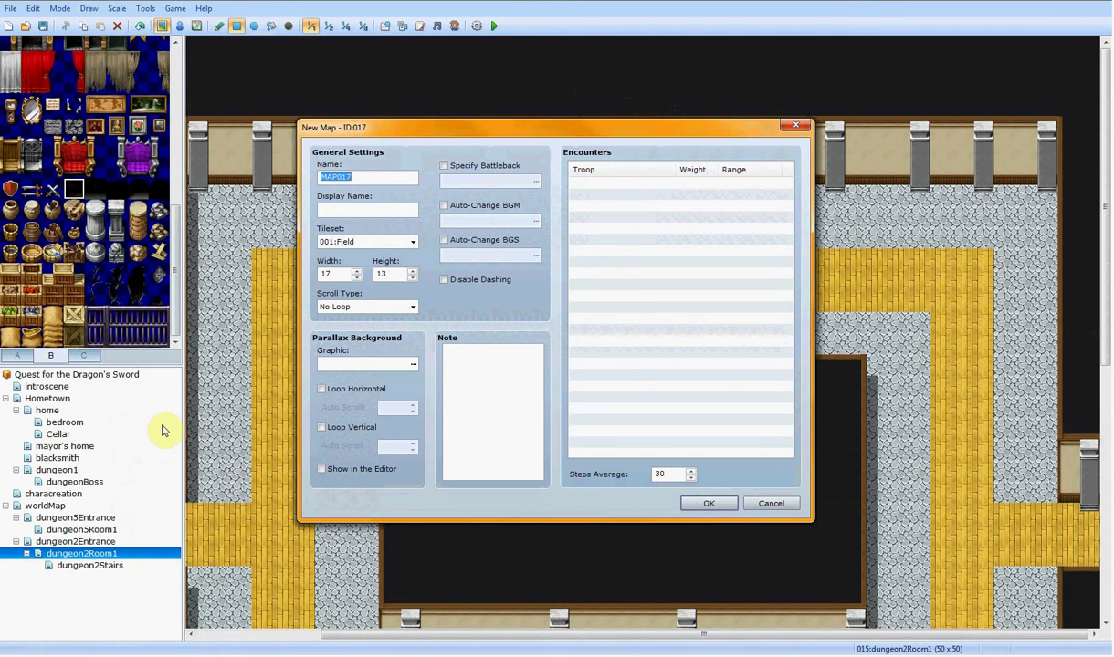
Step: Set up the new map as dungeon2Room2, displayed as House of Souls - Master Bedroom, with the 003:Interior tileset and a 25 by 25 size
text(dungeon2Room2)
click(336, 210)
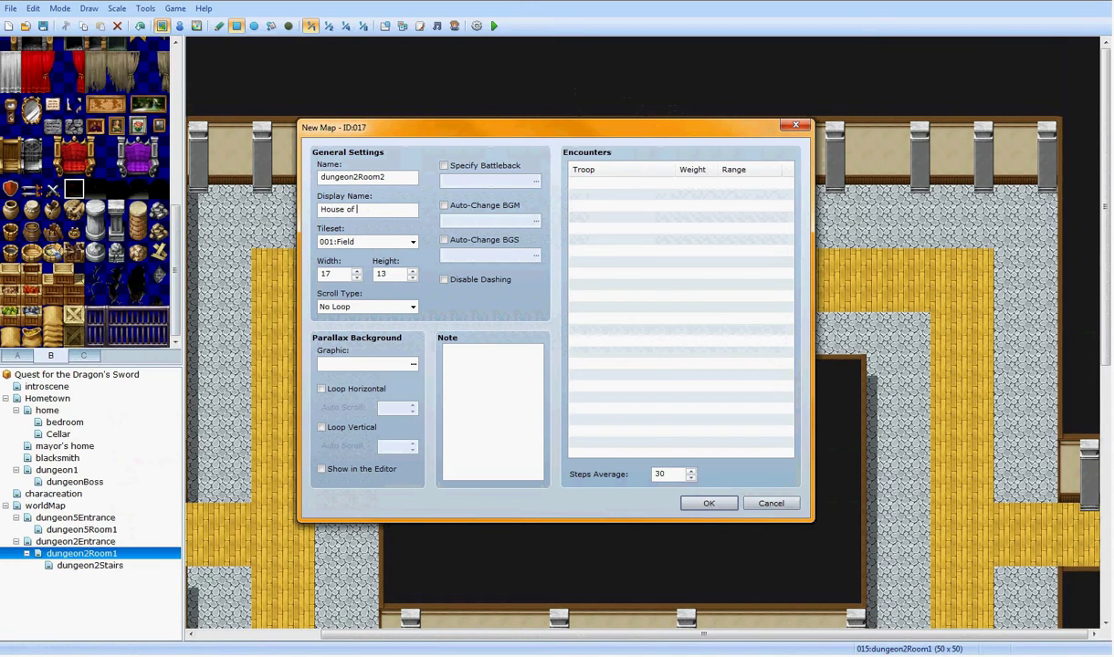
click(412, 242)
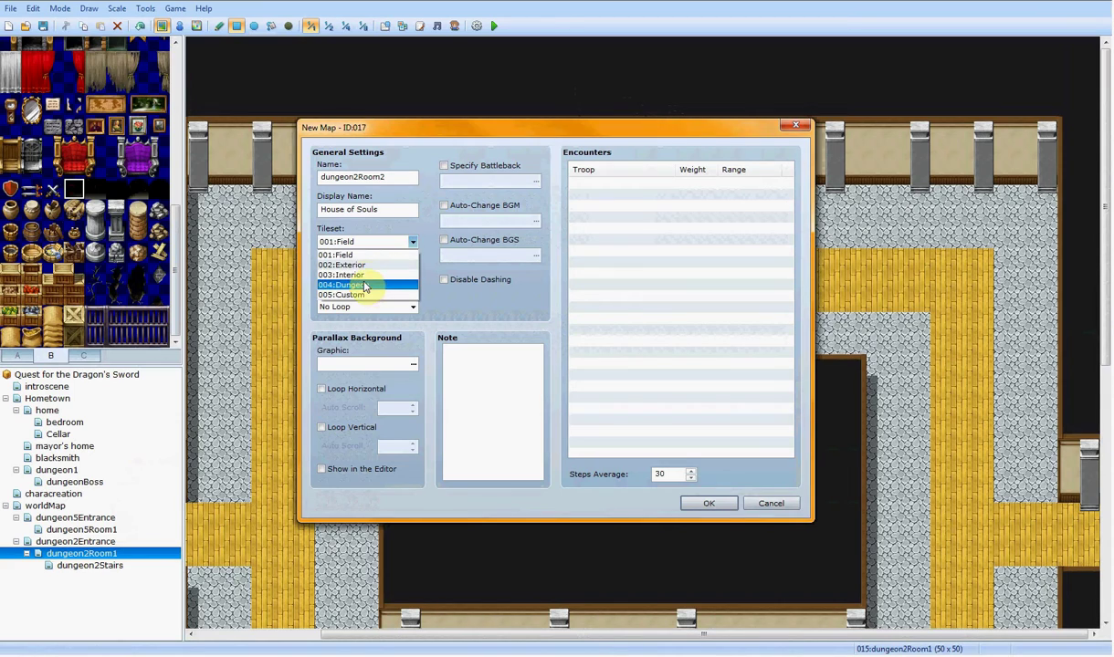
click(340, 275)
click(385, 210)
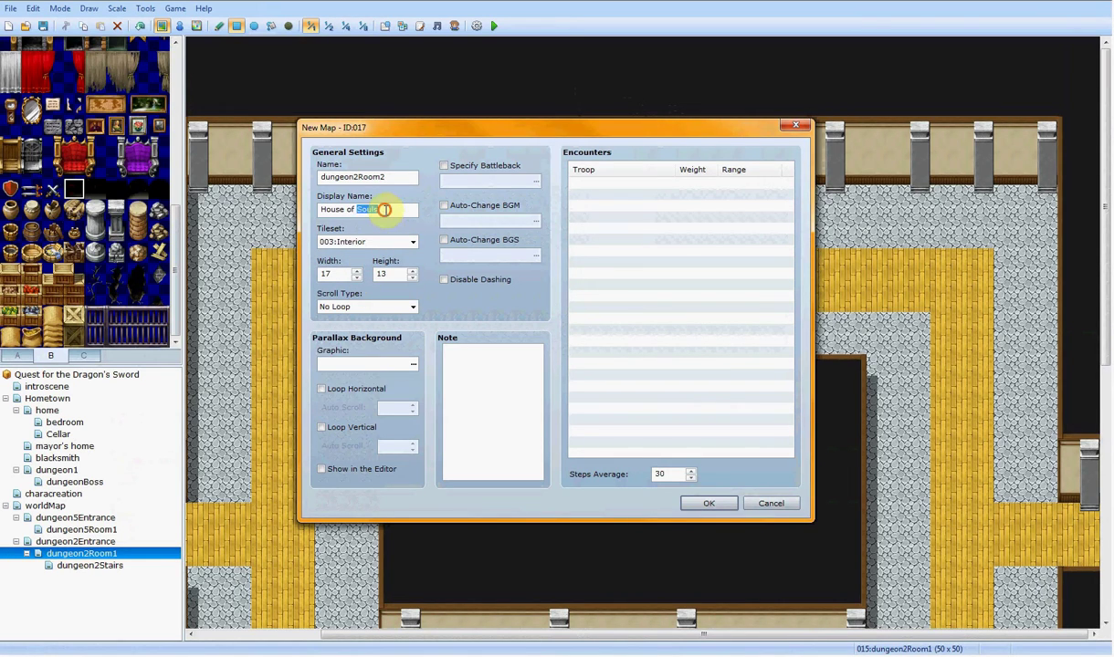
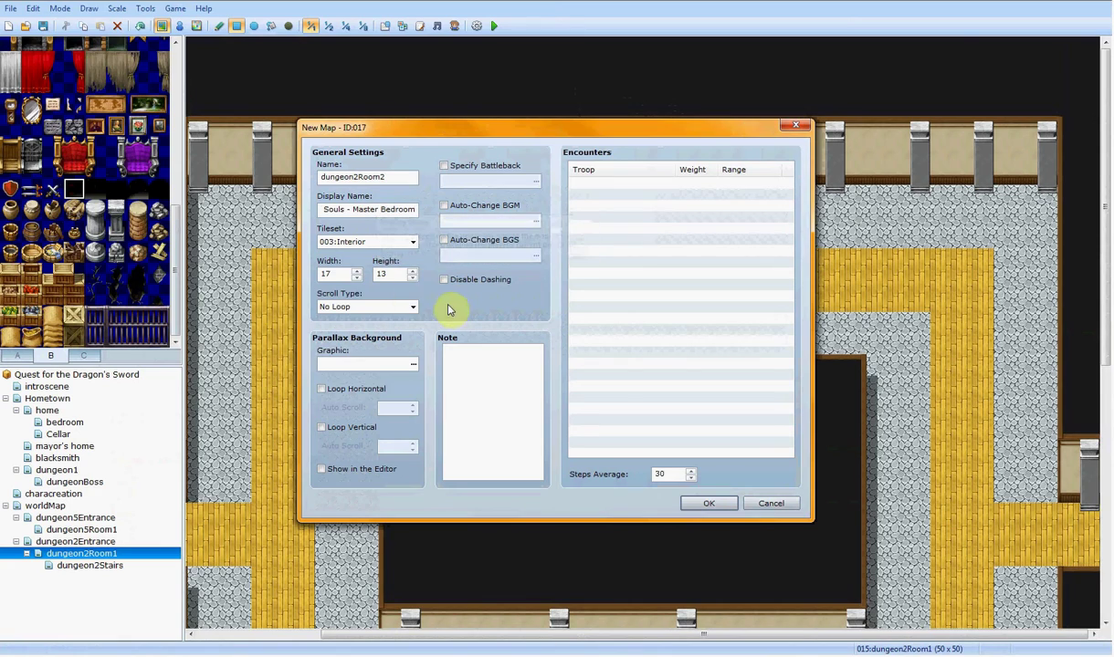
click(343, 273)
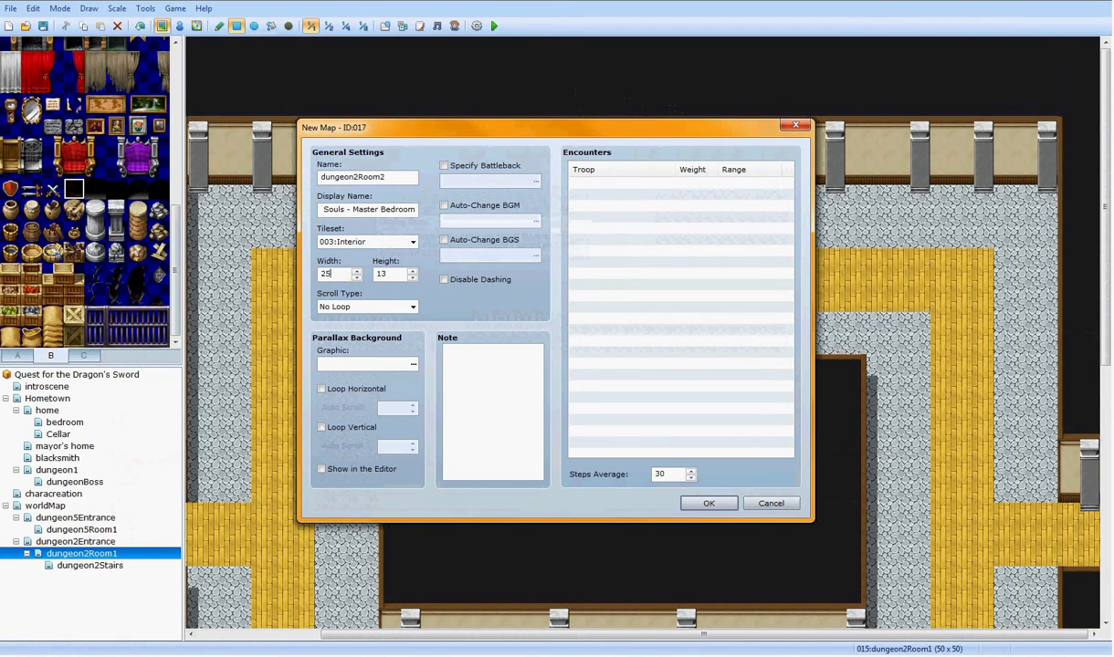
click(379, 273)
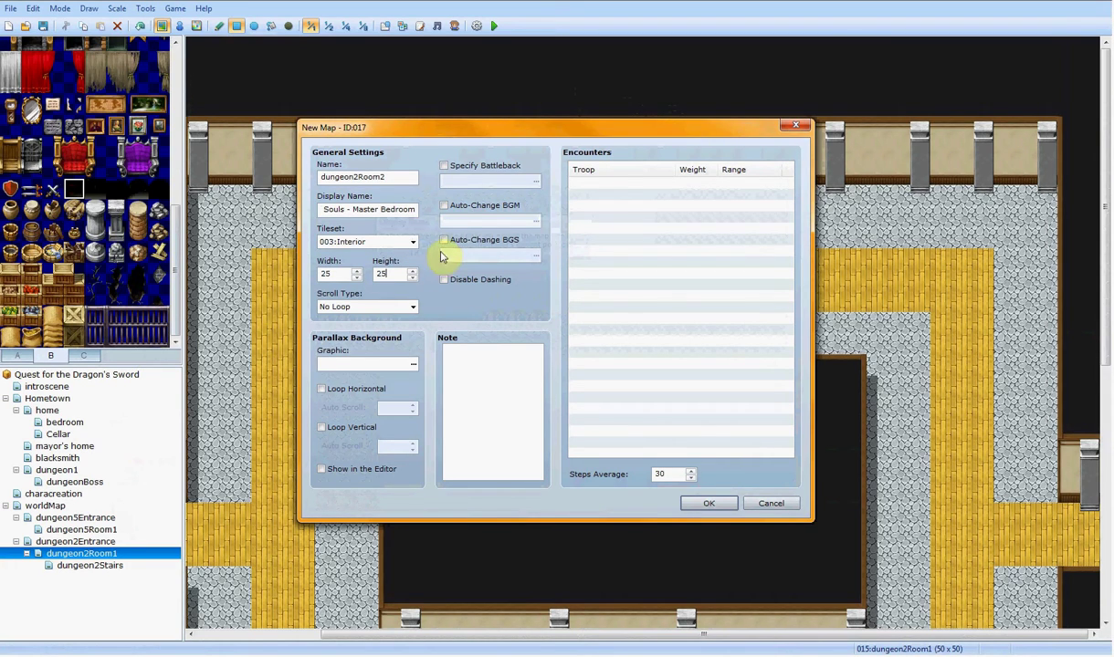
Step: Enable a specified battleback for the new map and select Cobblestones1 as its floor graphic
click(447, 167)
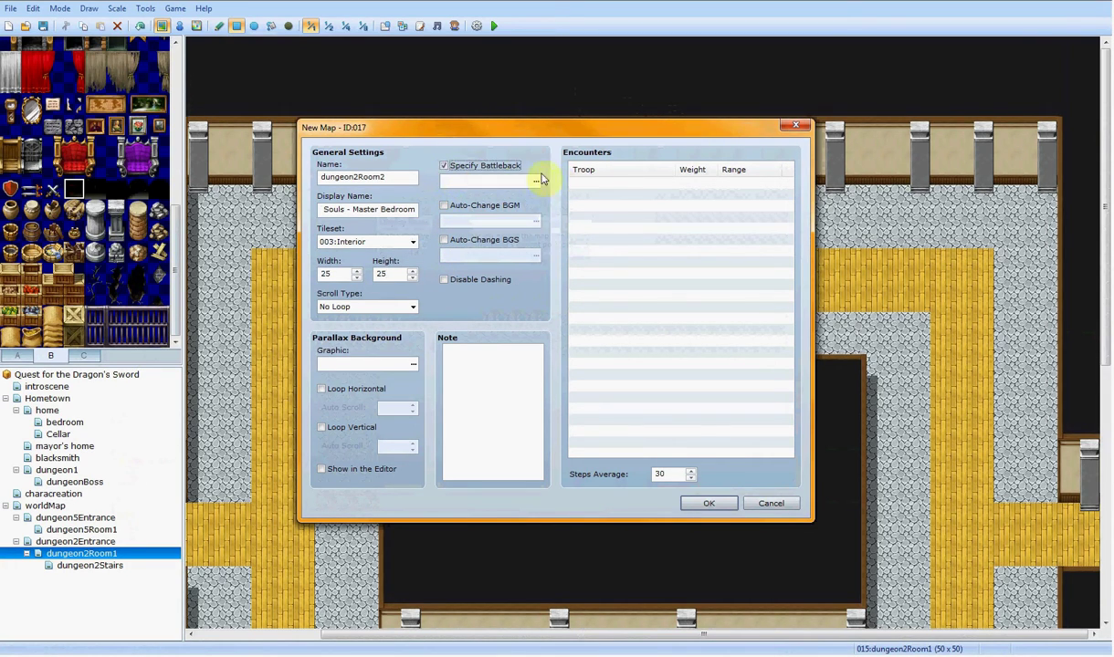
click(536, 181)
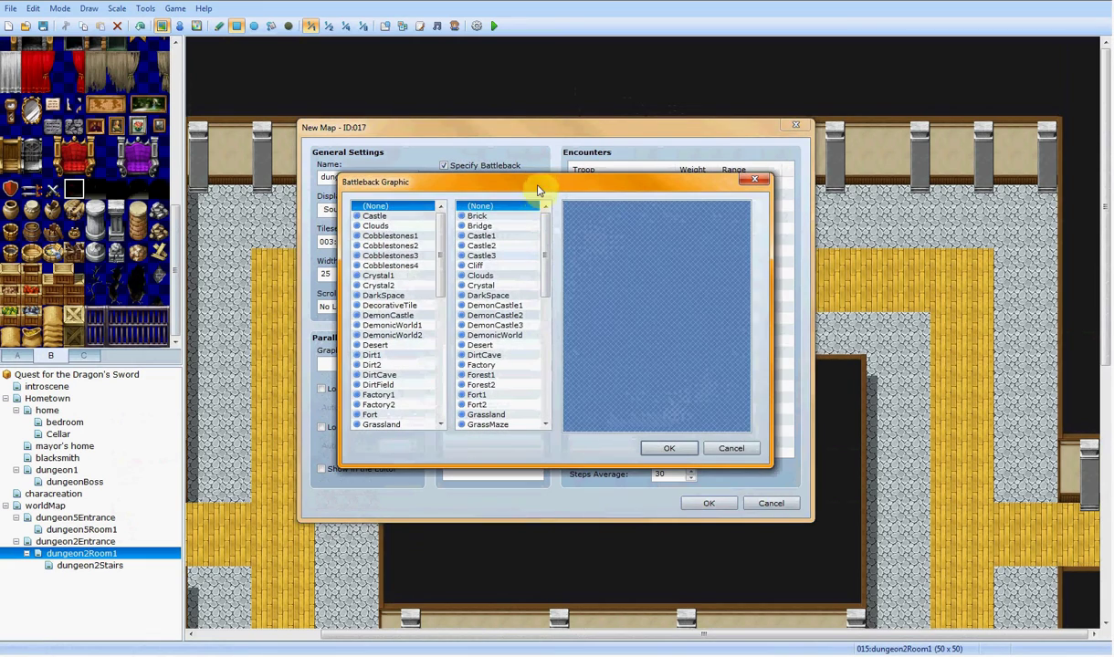
click(388, 237)
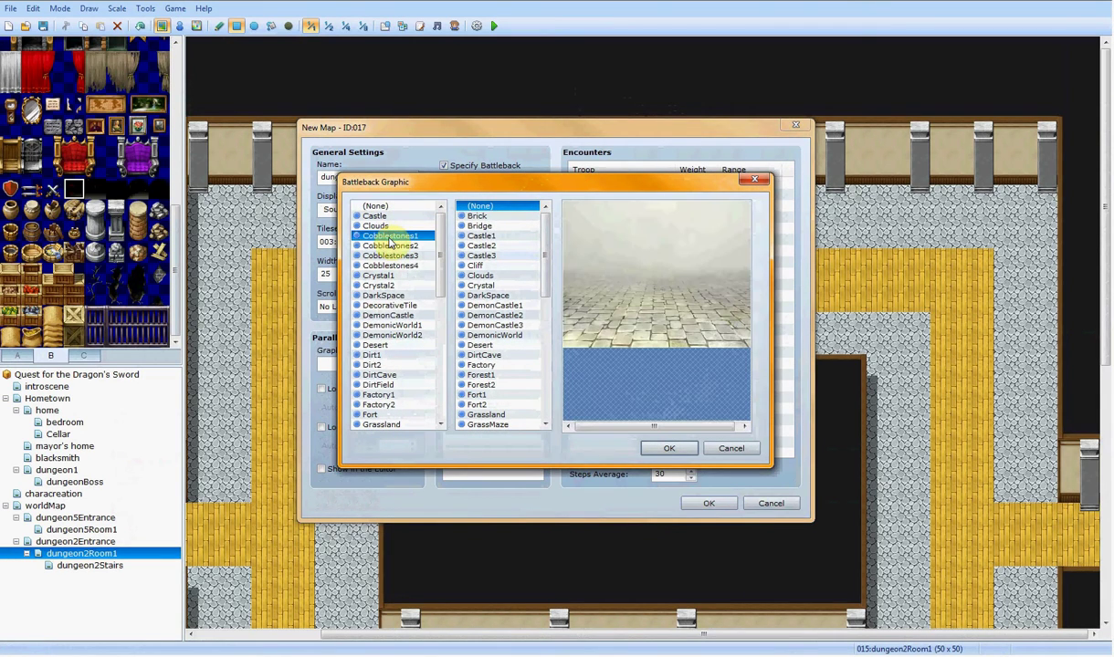
Step: Preview the battleback wall graphics against the Cobblestones1 floor, from Brick through Wasteland and back, to compare backdrops for the bedroom
click(467, 217)
key(Down)
key(Down)
key(Down)
key(Down)
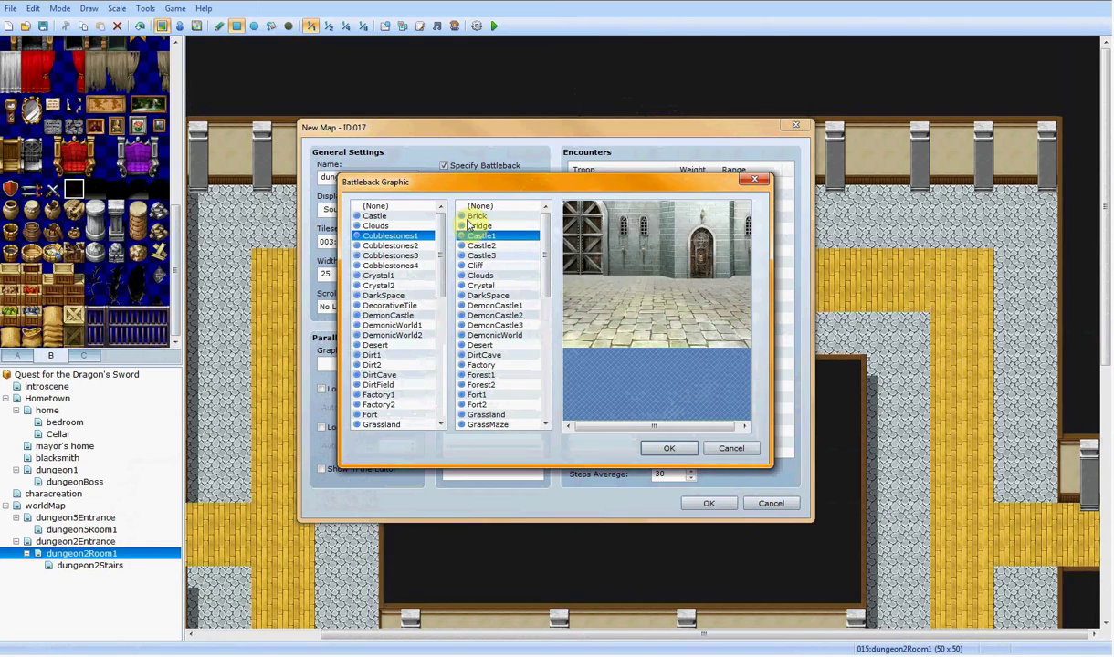
key(Down)
key(Down)
key(Down)
key(Down)
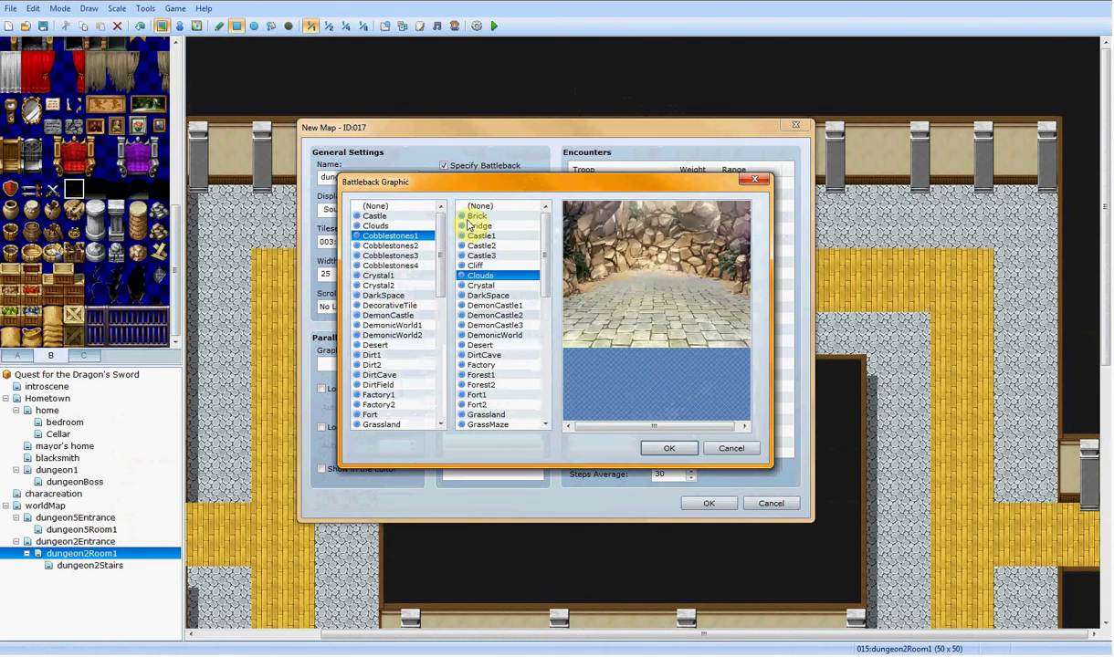
key(Down)
key(Down)
key(Down)
key(Down)
key(Down)
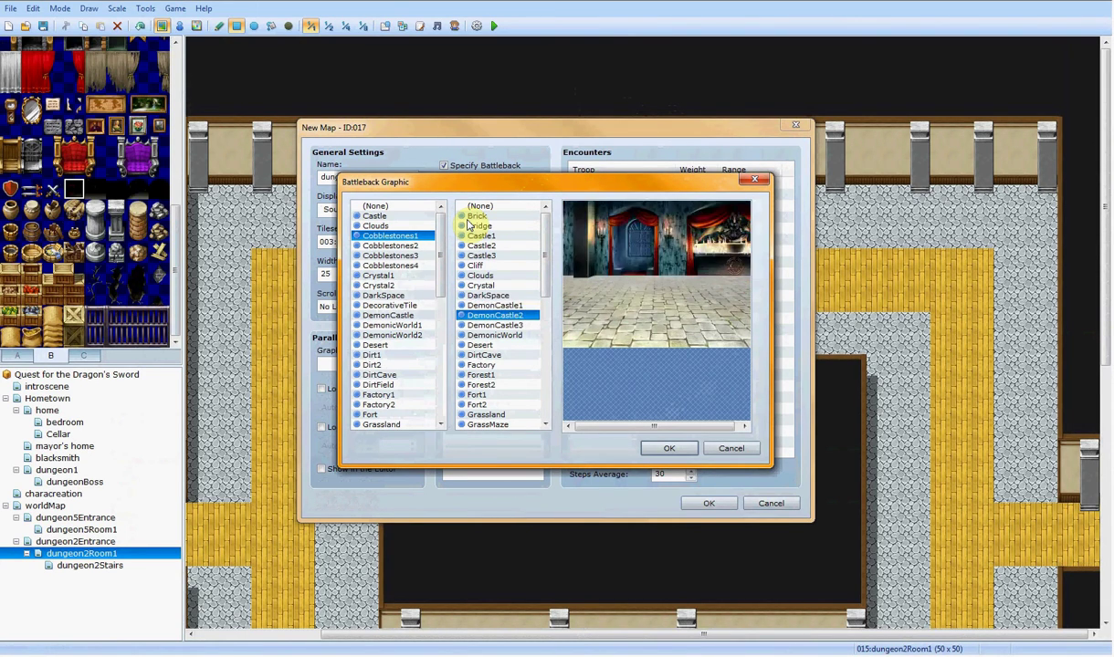
key(Down)
key(Down)
key(Down)
key(Down)
key(Down)
key(Down)
key(Down)
key(Down)
key(Down)
key(Down)
key(Down)
key(Down)
key(Down)
key(Down)
key(Down)
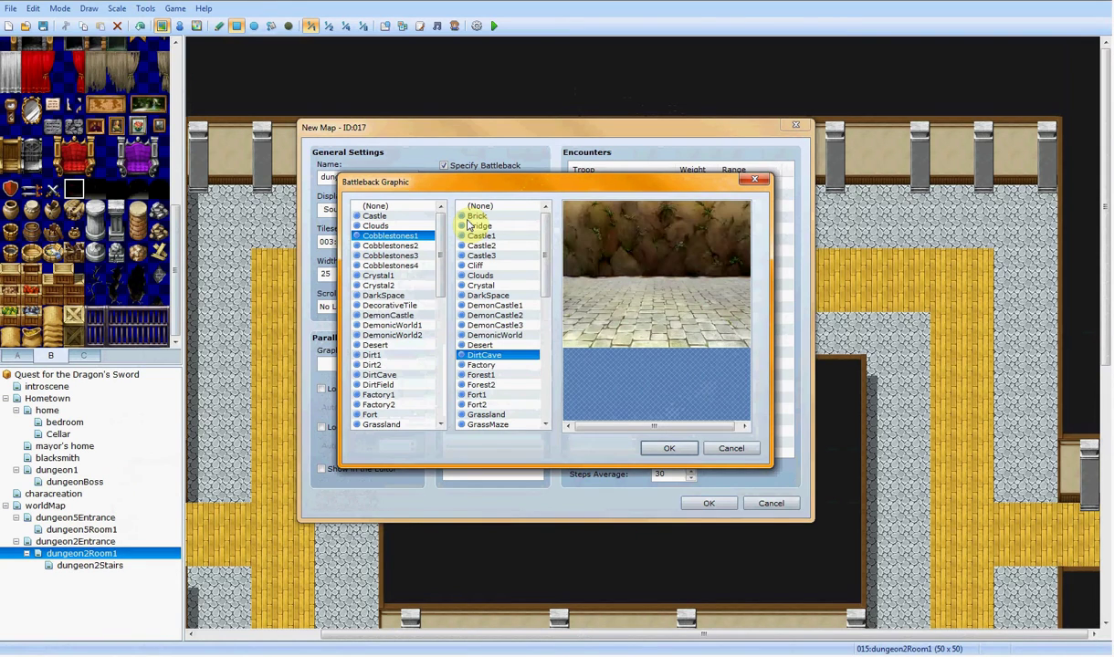
key(Down)
key(Down)
key(Down)
key(Down)
key(Down)
key(Down)
key(Down)
key(Down)
key(Down)
key(Down)
key(Down)
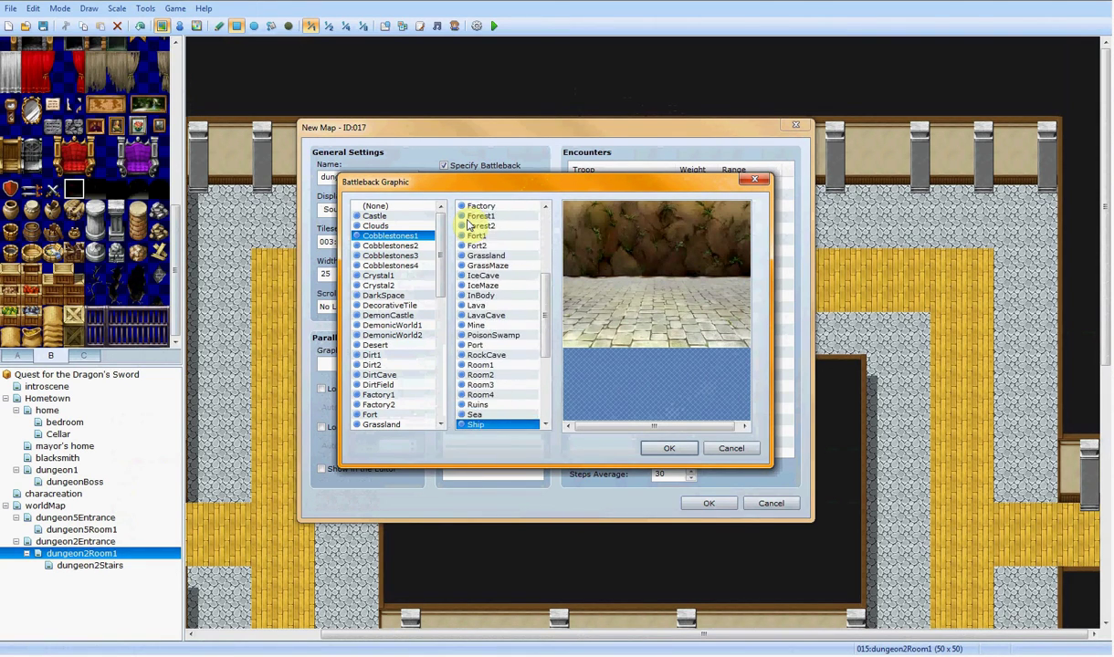
key(Up)
key(Up)
key(Up)
key(Up)
key(Up)
key(Up)
key(Up)
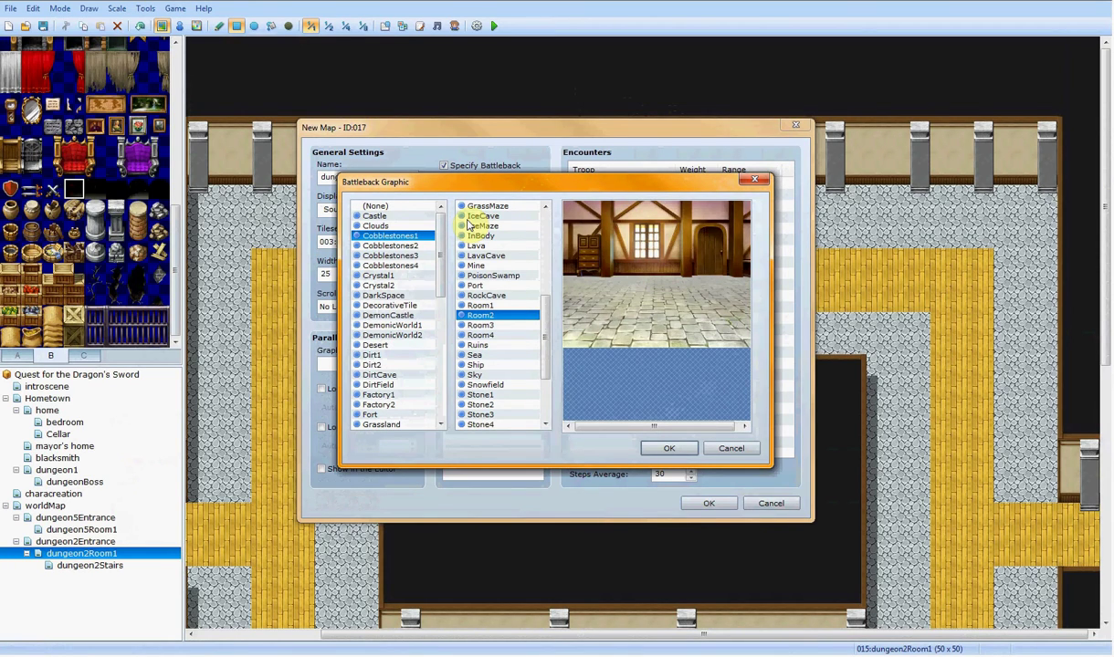
key(Up)
key(Down)
key(Down)
key(Down)
key(Down)
key(Down)
key(Down)
key(Down)
key(Down)
key(Down)
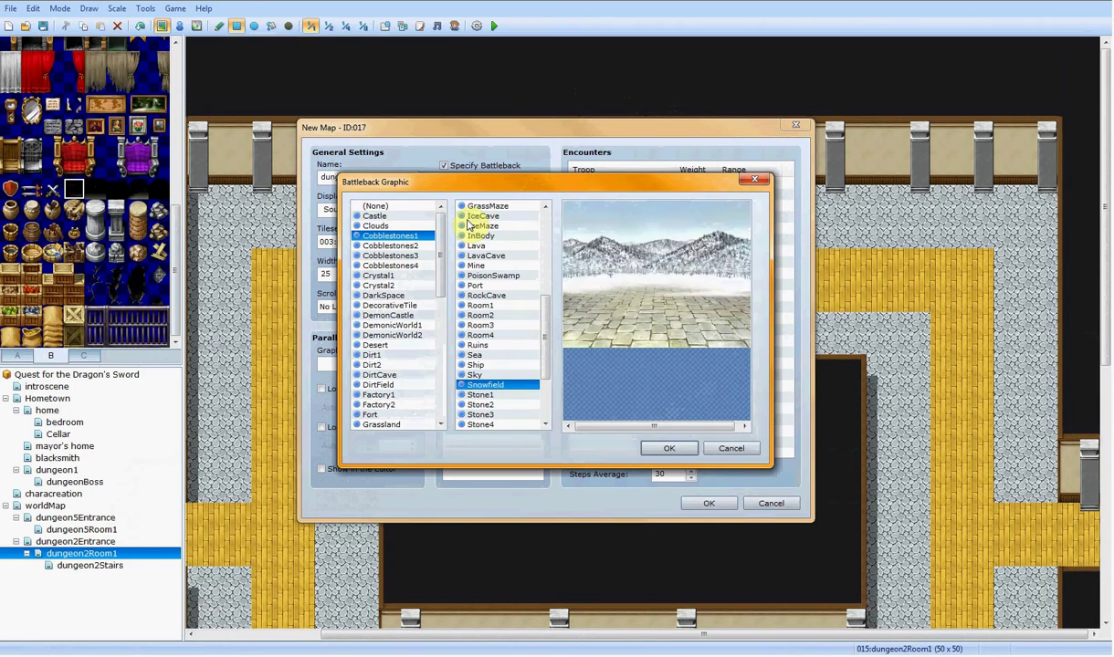
key(Down)
key(Down)
key(Down)
key(Down)
key(Down)
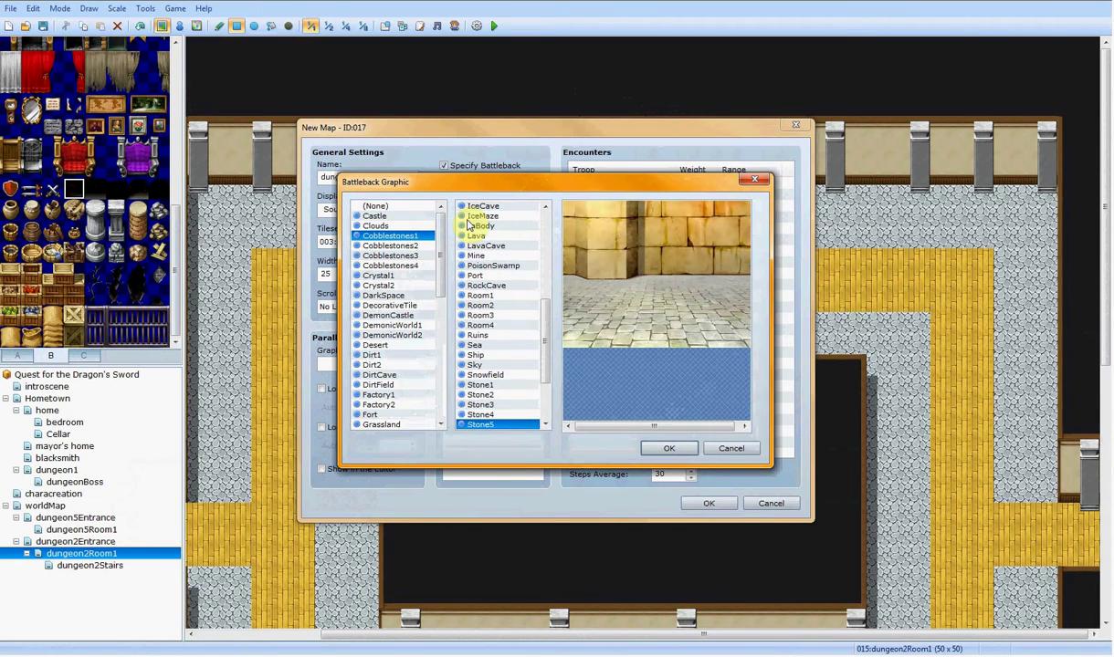
key(Down)
key(Down)
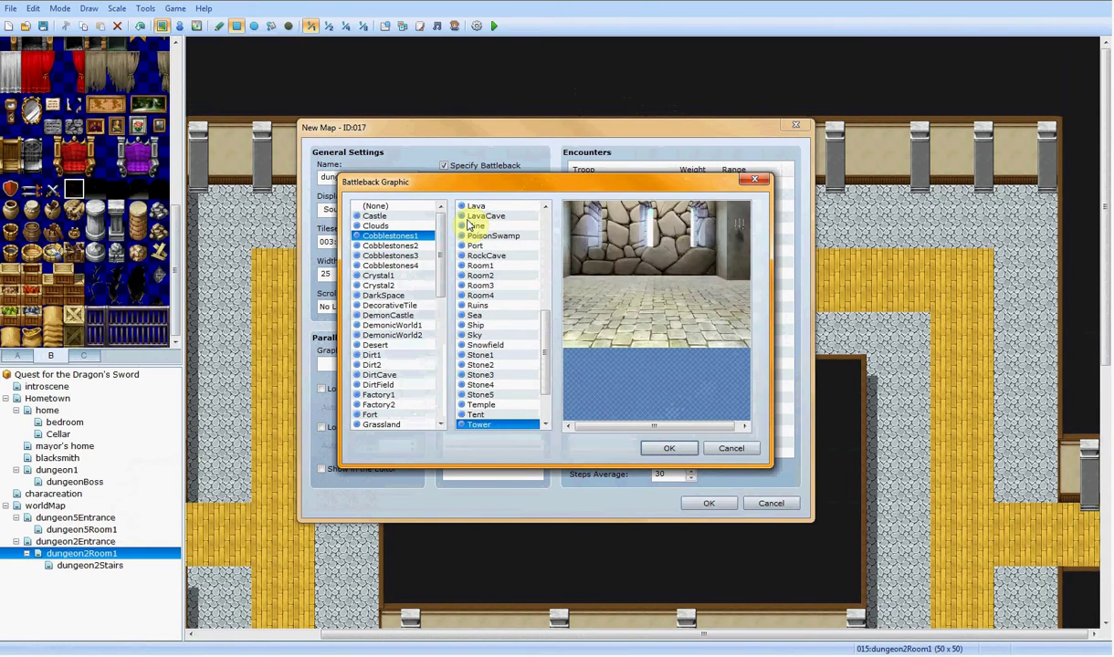
key(Up)
key(Down)
key(Down)
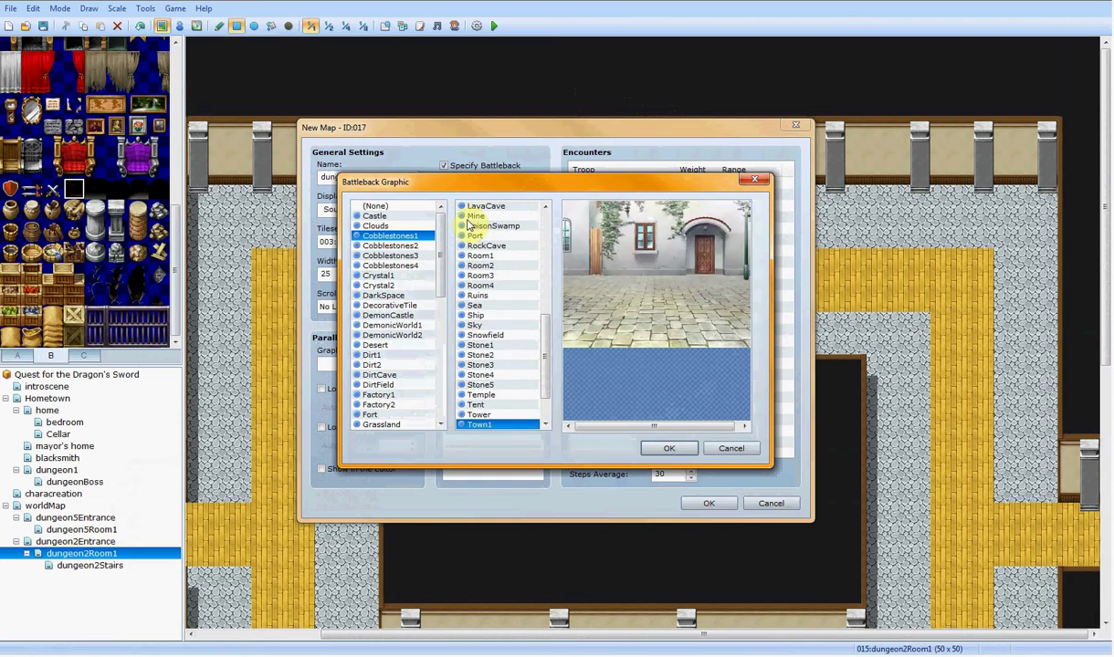
key(Down)
key(Up)
key(Down)
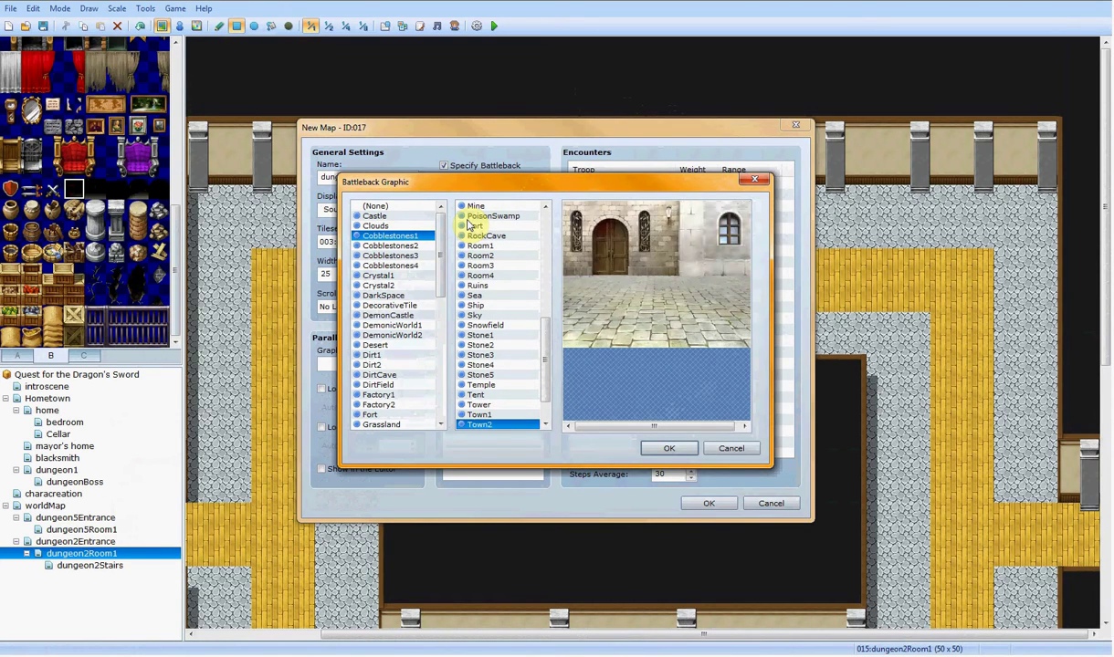
key(Down)
key(Down)
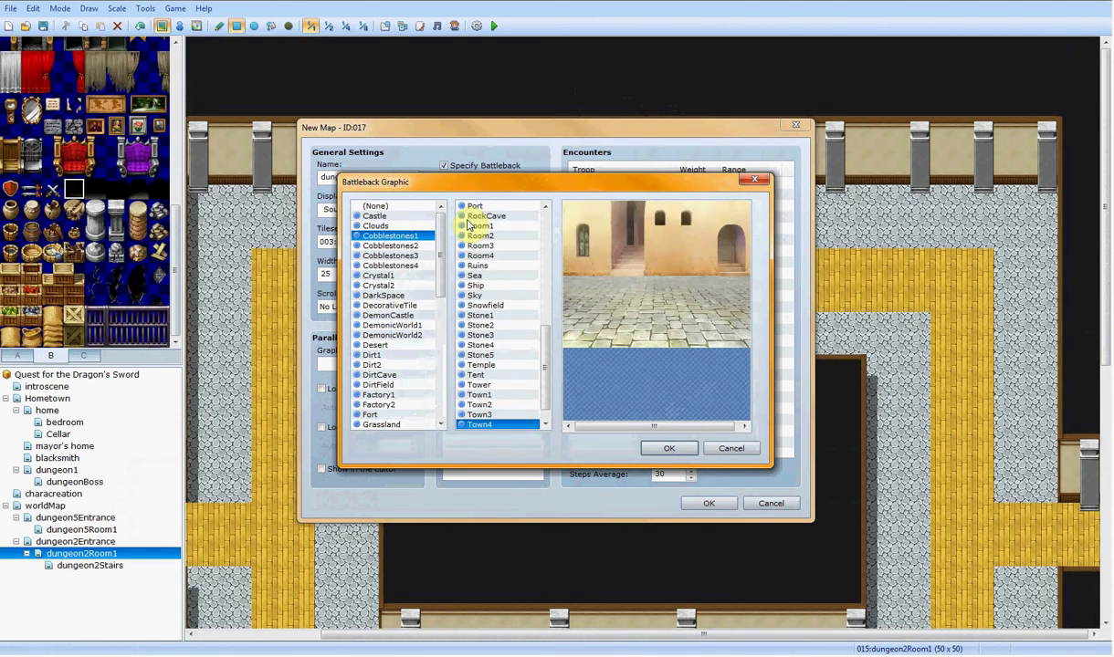
key(Down)
key(Down)
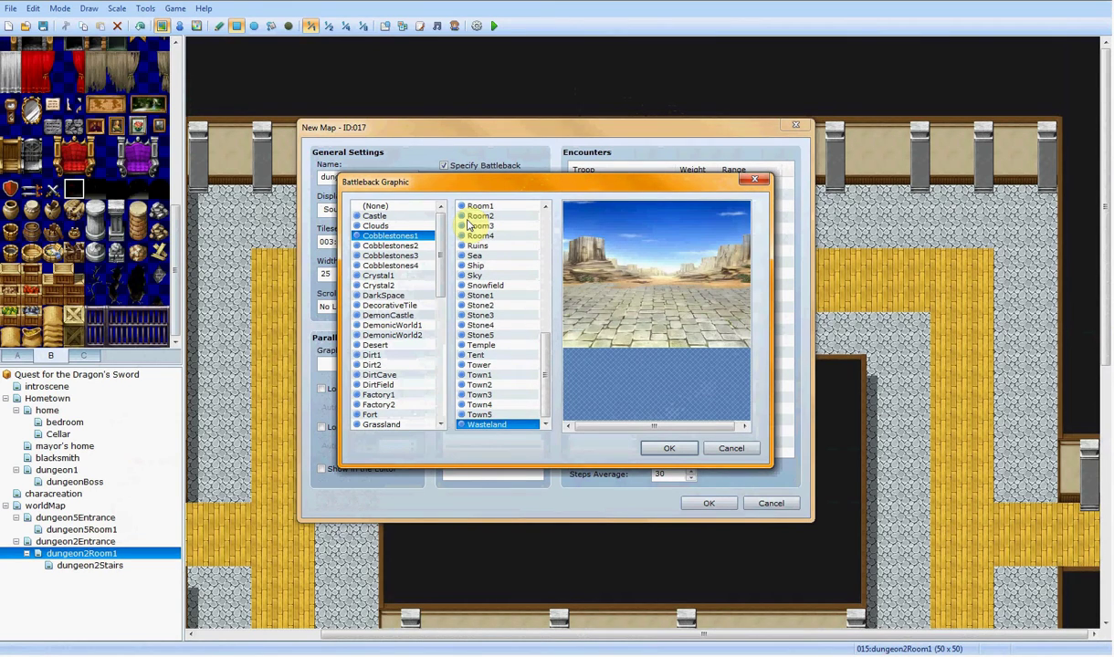
key(Up)
key(Up)
key(Up)
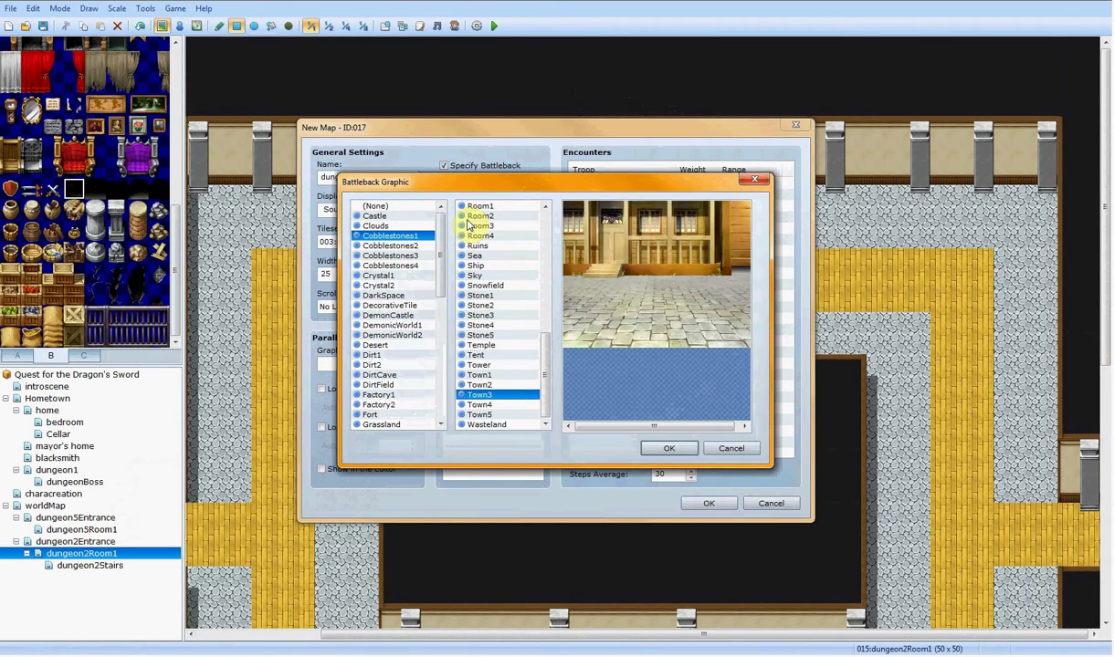
key(Up)
key(Up)
key(Up)
key(Up)
key(Up)
key(Up)
key(Up)
key(Up)
key(Up)
key(Up)
key(Up)
key(Up)
key(Up)
key(Up)
key(Up)
key(Up)
key(Up)
key(Down)
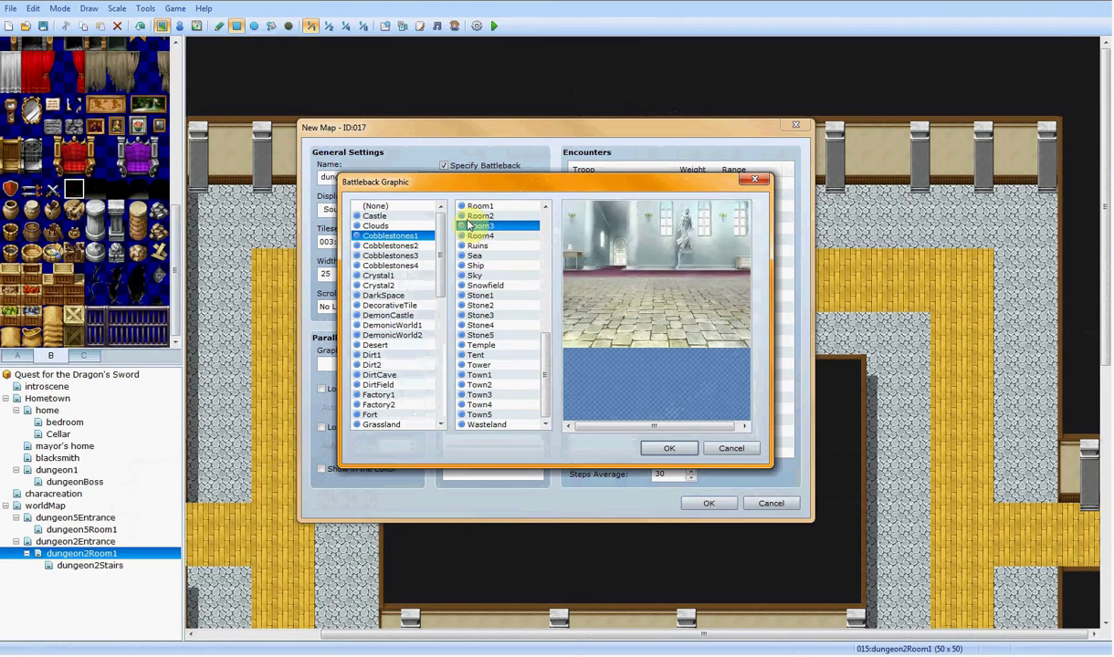
key(Down)
key(Up)
key(Up)
key(Up)
key(Up)
key(Up)
key(Up)
key(Up)
key(Up)
key(Up)
key(Up)
key(Up)
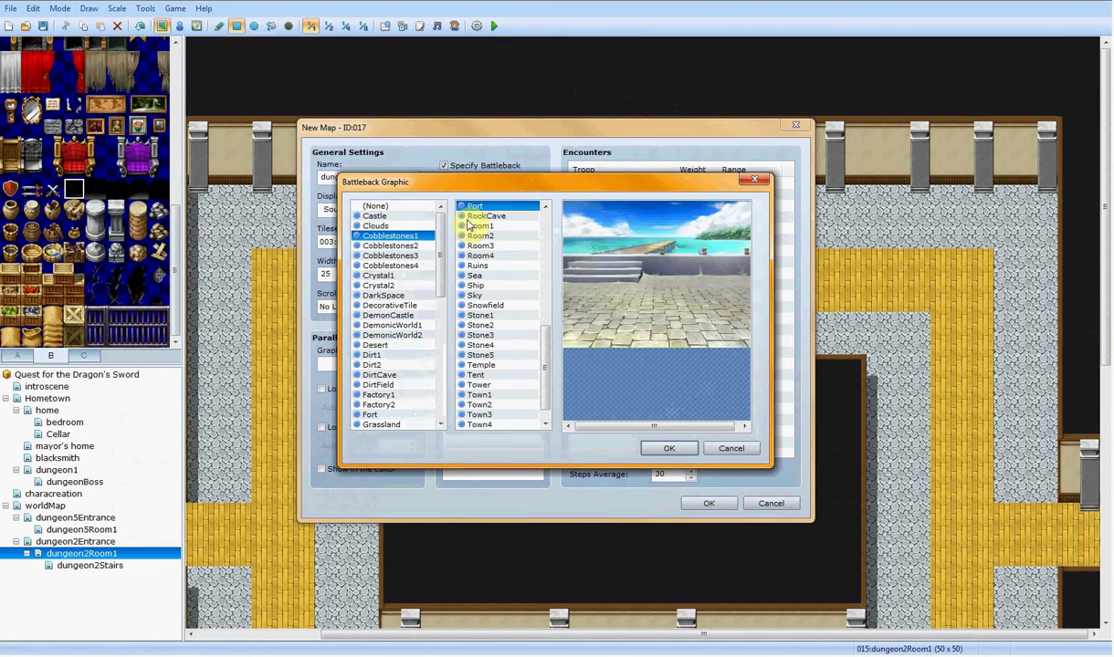
key(Up)
key(Up)
key(Up)
key(Up)
key(Up)
key(Up)
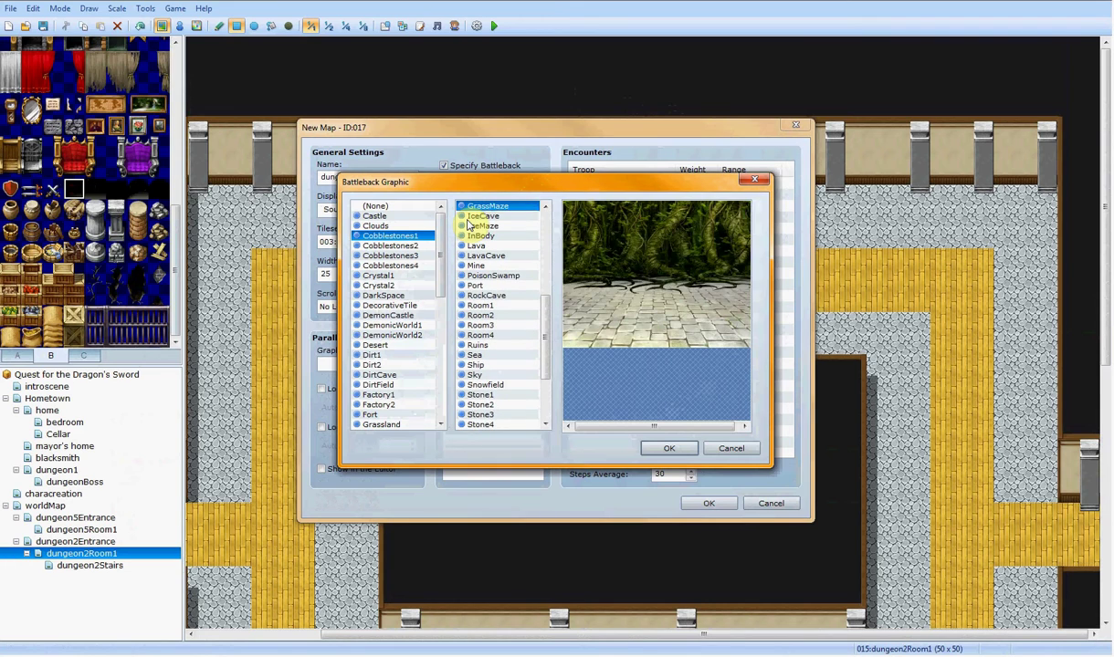
key(Up)
key(Up)
key(Up)
key(Up)
key(Up)
key(Up)
key(Up)
key(Up)
key(Up)
key(Up)
key(Up)
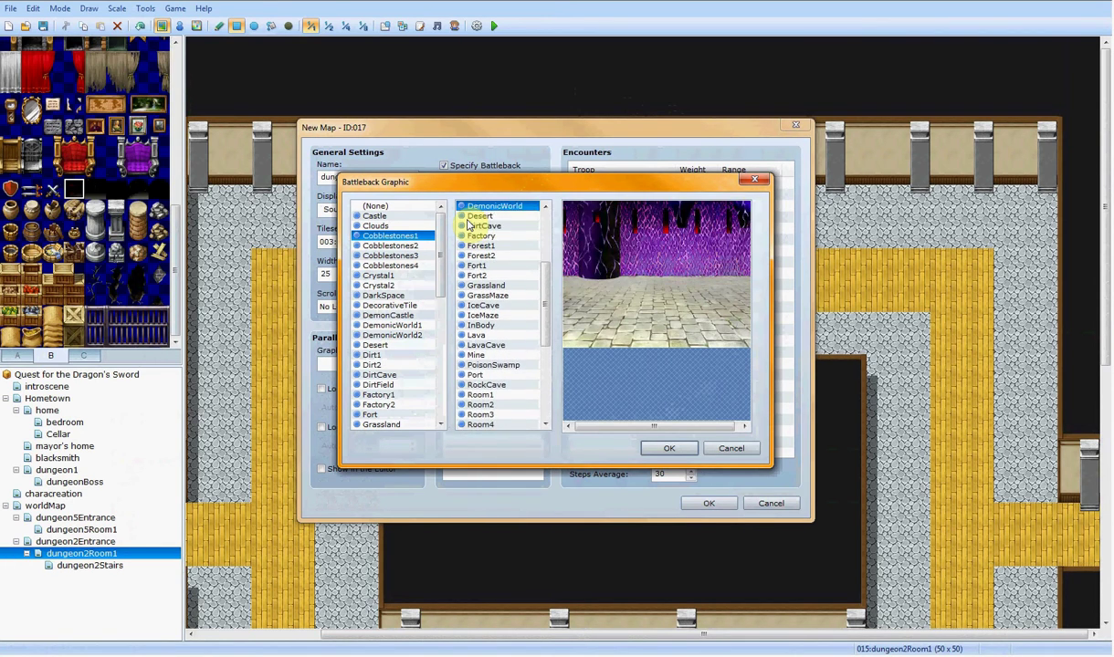
key(Up)
key(Up)
key(Up)
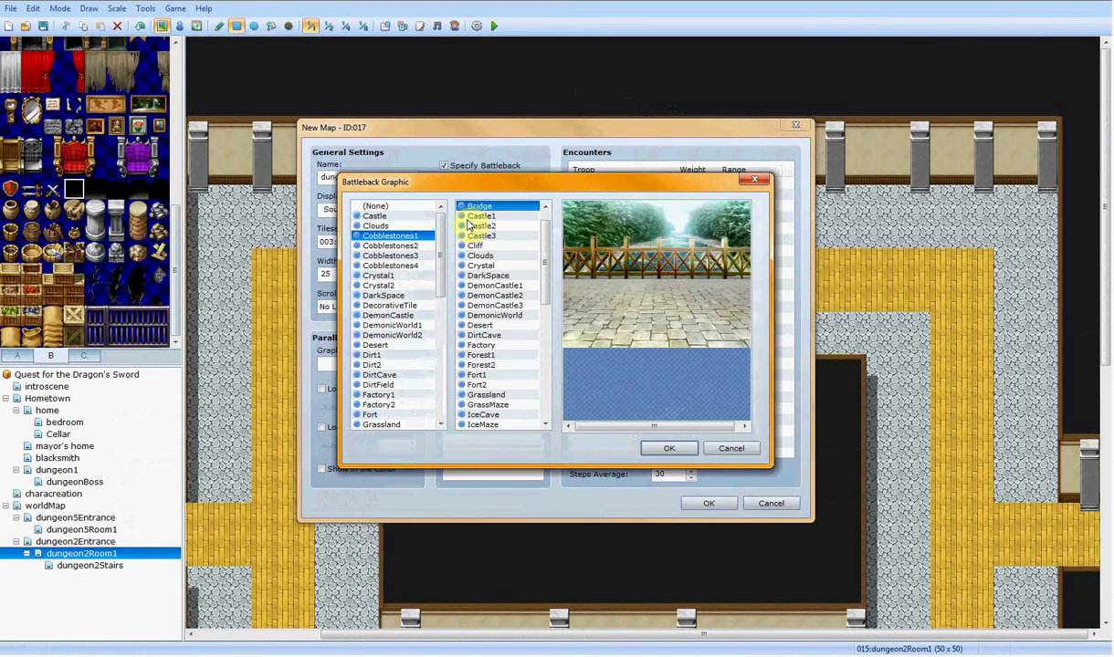
key(Down)
key(Down)
key(Down)
key(Down)
key(Down)
key(Down)
key(Down)
key(Down)
key(Down)
key(Down)
key(Down)
key(Down)
key(Down)
key(Down)
key(Down)
key(Down)
key(Down)
key(Down)
key(Down)
key(Down)
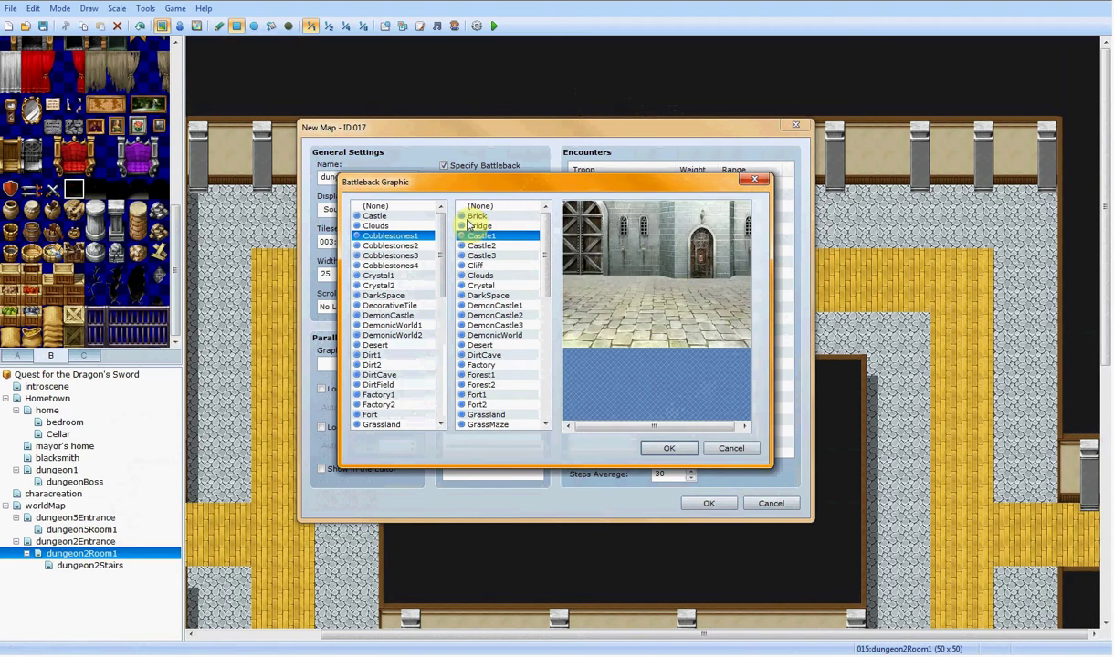
Step: Browse the battleback wall graphics through the Room variants and choose Room2 to pair with the Cobblestones1 floor
key(Down)
key(Down)
key(Down)
key(Down)
key(Down)
key(Down)
key(Down)
key(Down)
key(Down)
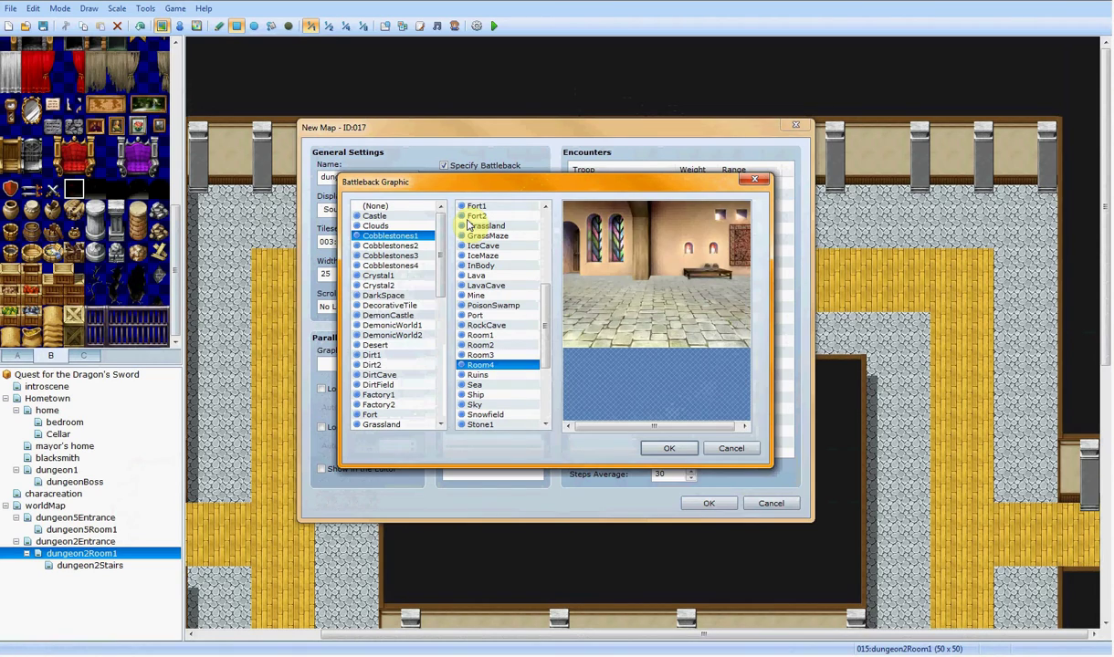
key(Up)
key(Up)
key(Up)
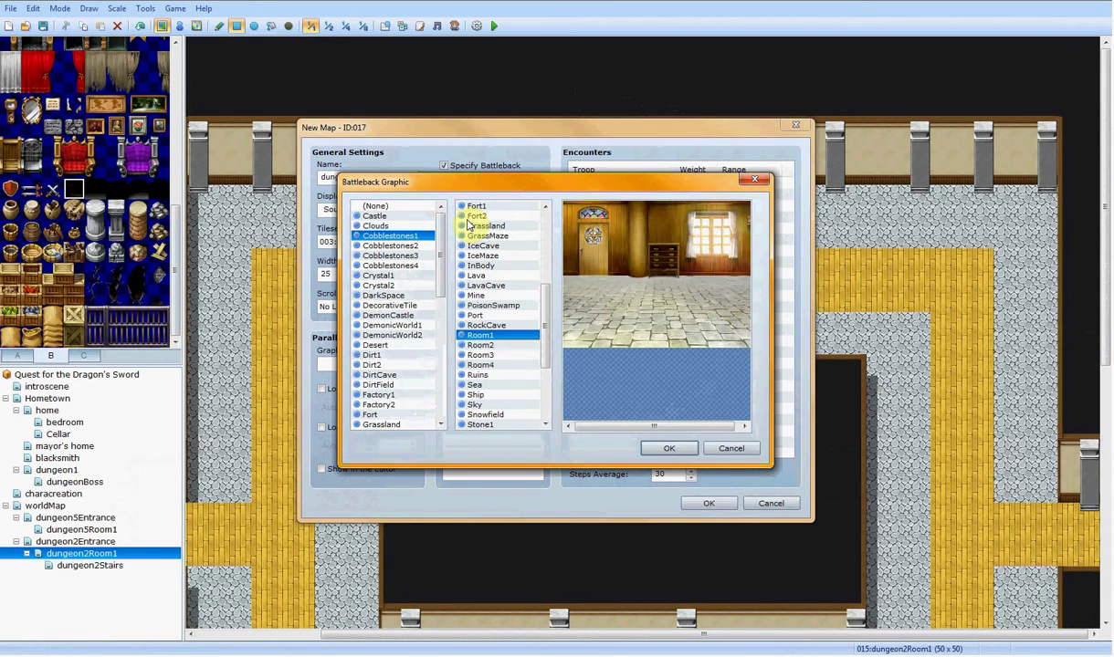
key(Down)
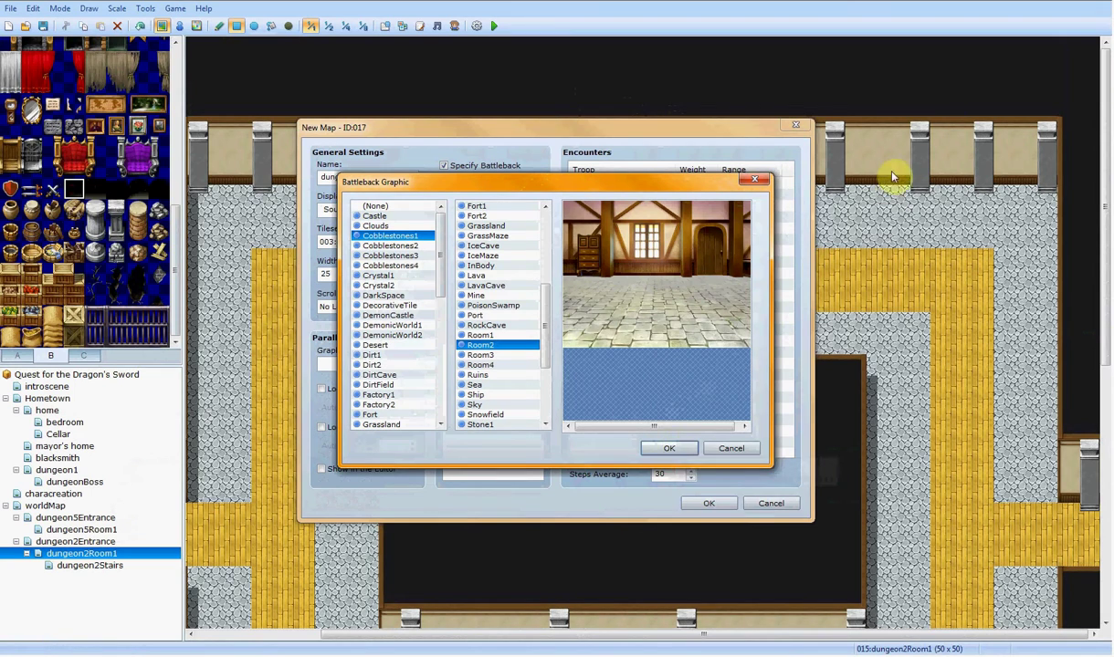
click(669, 449)
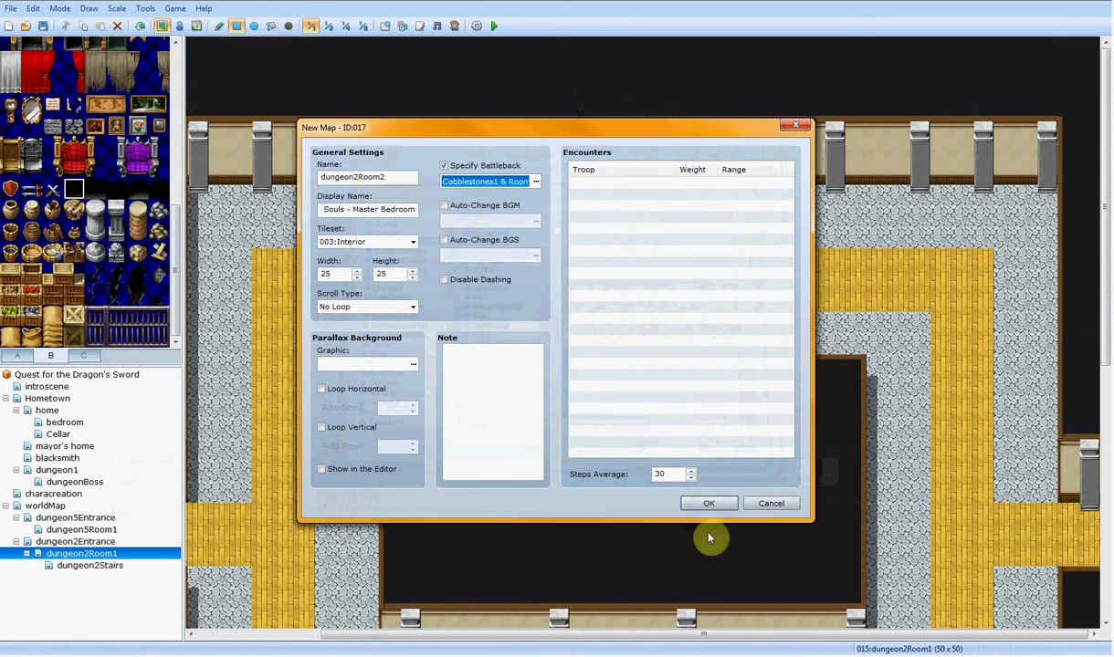
Step: Enable automatic background music for the new map with the Dungeon2 track, and create the map
click(506, 206)
click(536, 221)
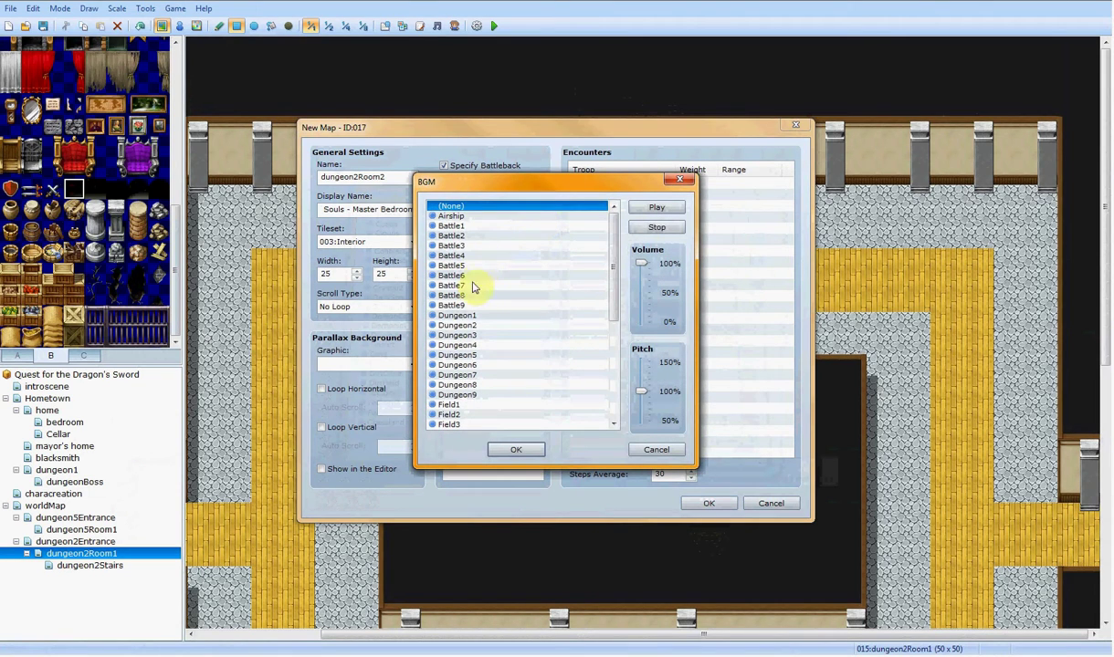
click(484, 325)
click(514, 449)
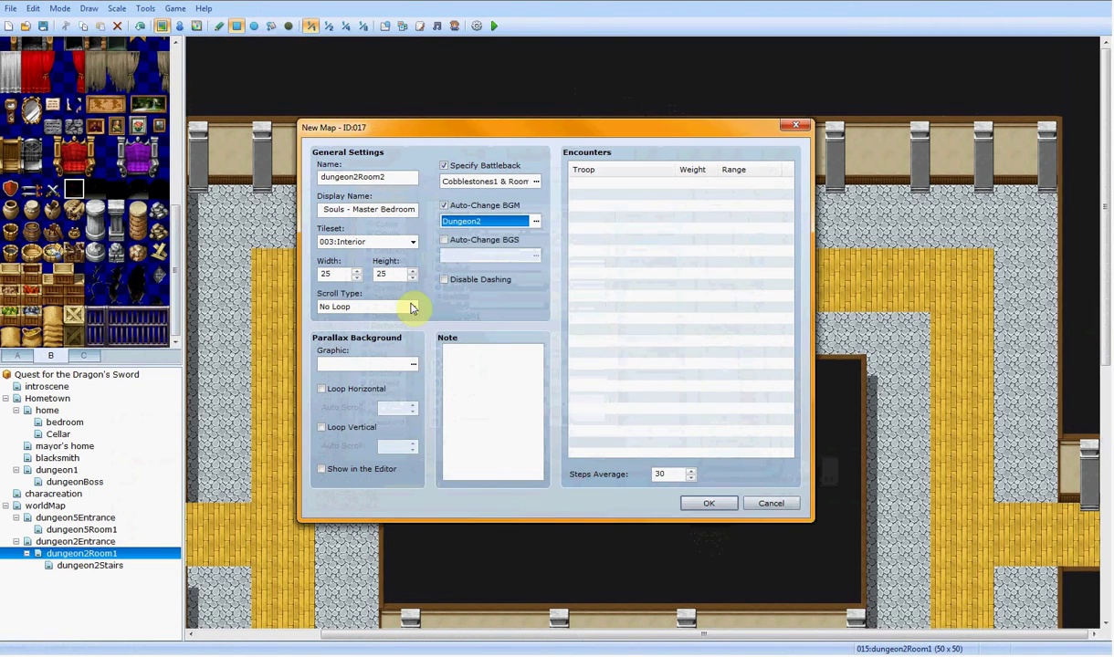
click(708, 503)
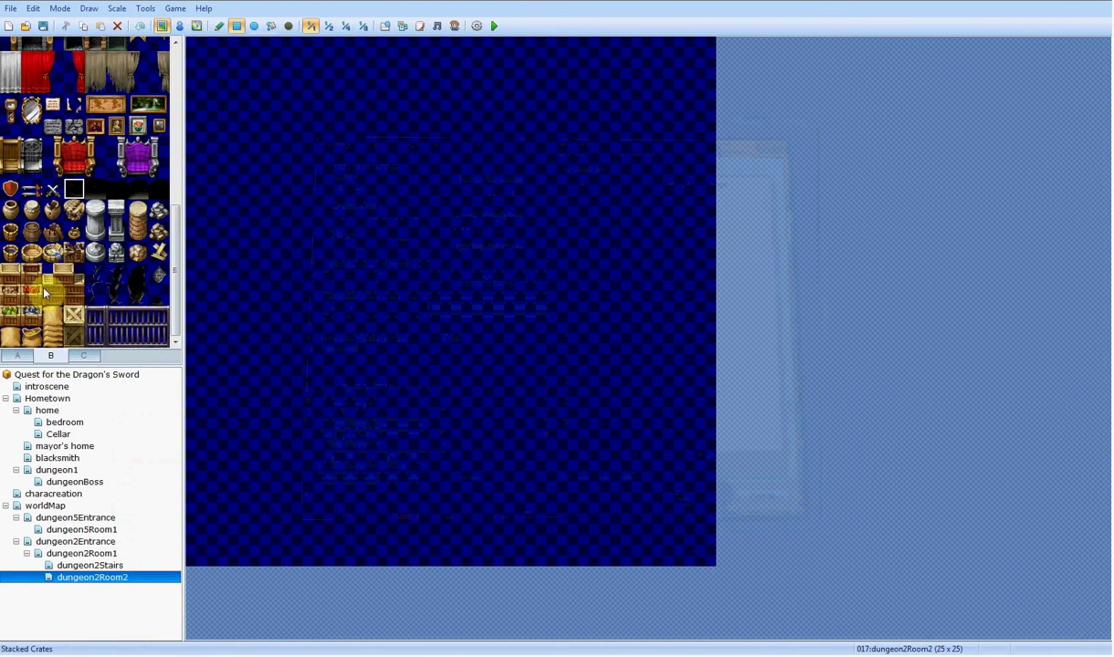
Step: Paint a three-tile-wide wooden plank entrance corridor from the map's lower edge and start the bedroom floor above it
click(17, 355)
click(10, 88)
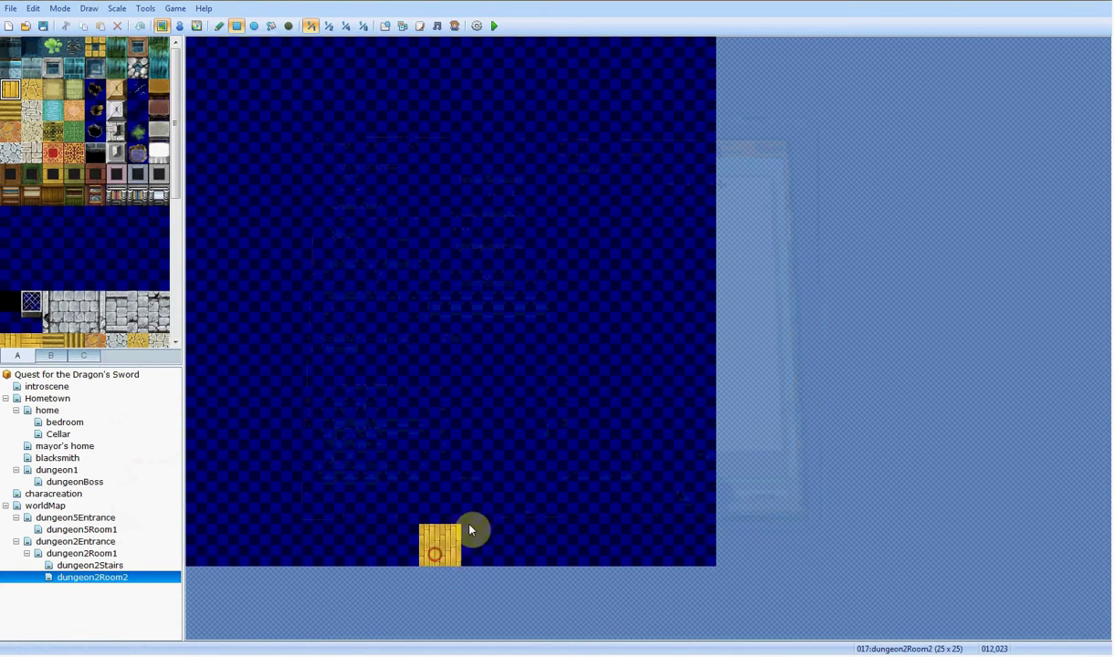
drag(471, 529, 475, 457)
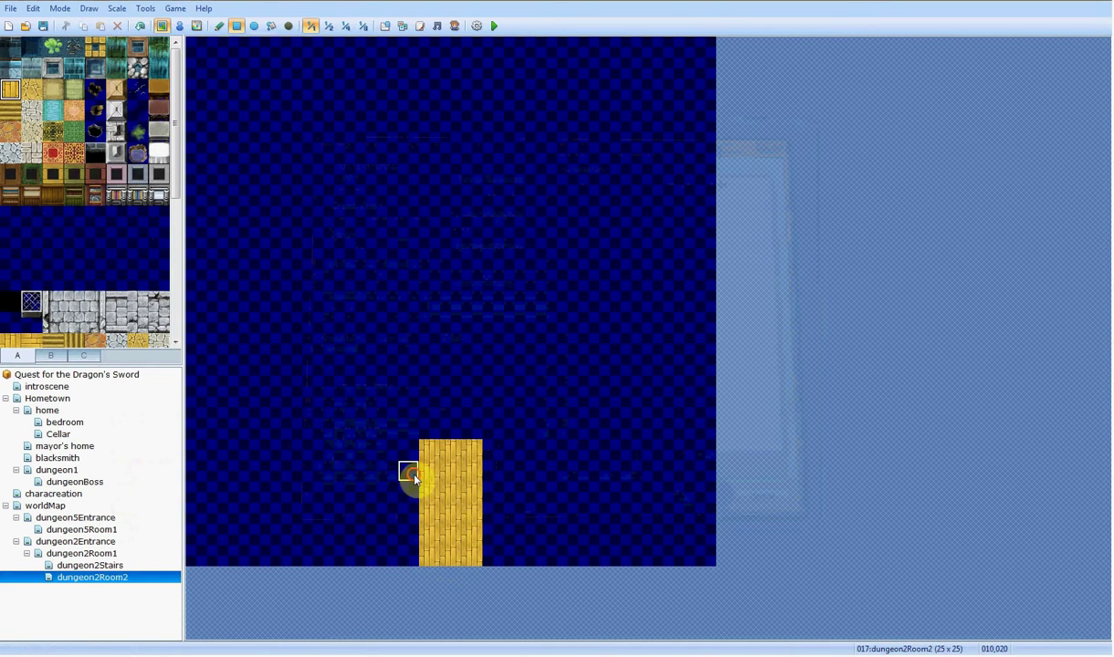
drag(413, 476, 360, 357)
drag(493, 470, 564, 317)
drag(478, 430, 366, 289)
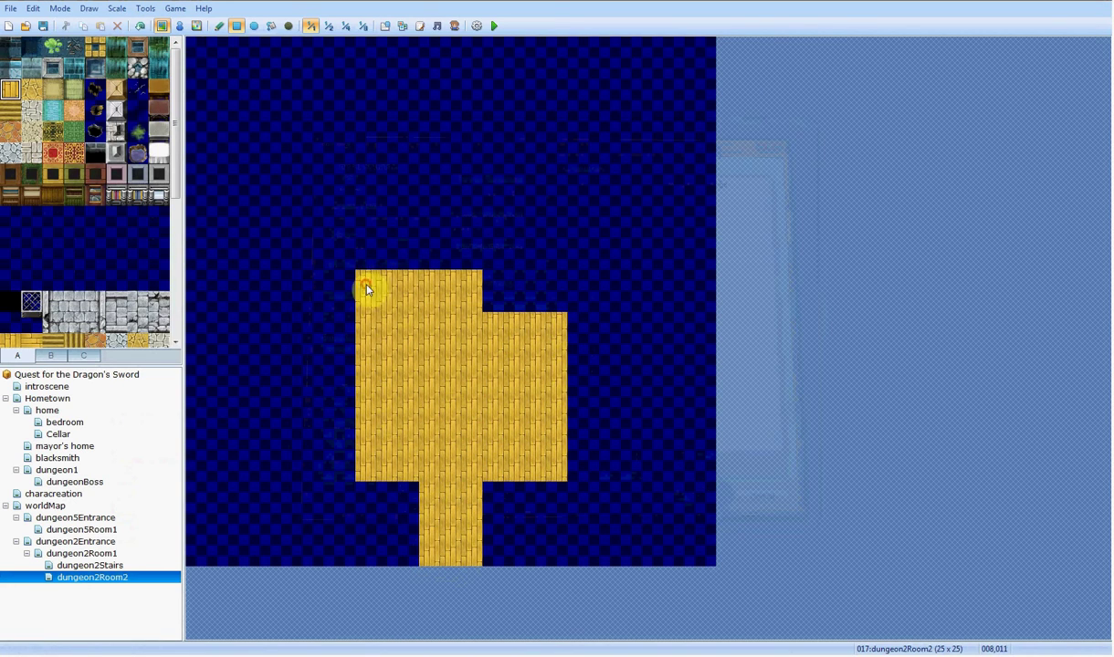
Step: Reopen dungeon2Room2's battleback settings and compare the Ruins and Stone floor graphics against the Room2 wall
right_click(129, 577)
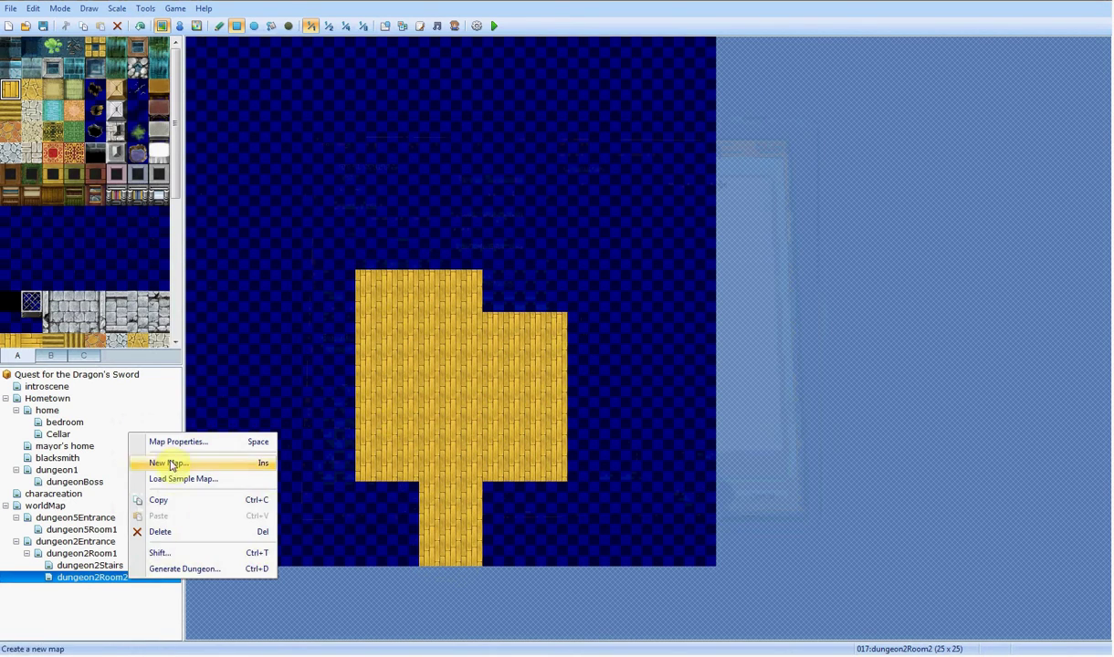
click(171, 444)
click(531, 182)
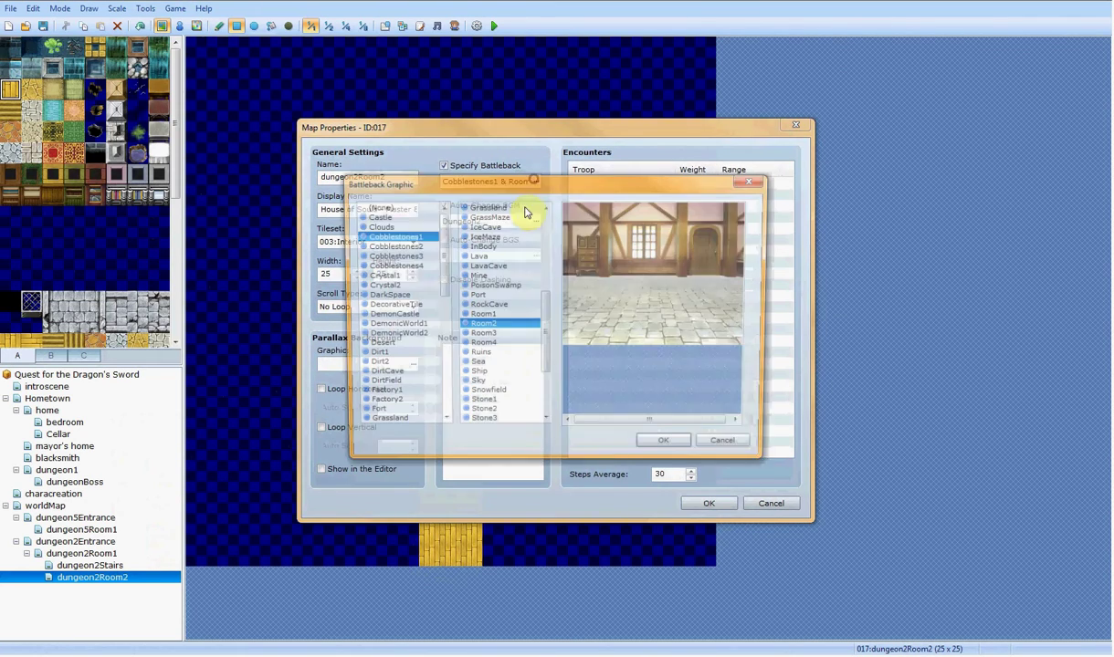
scroll(427, 423, down, 10)
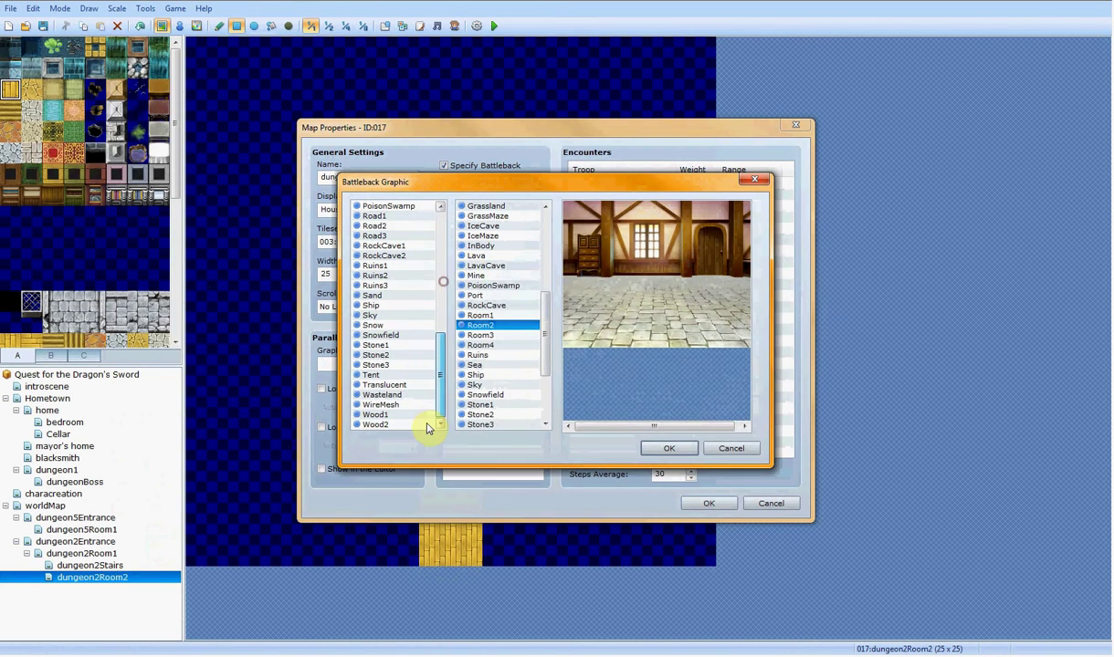
click(376, 326)
click(374, 285)
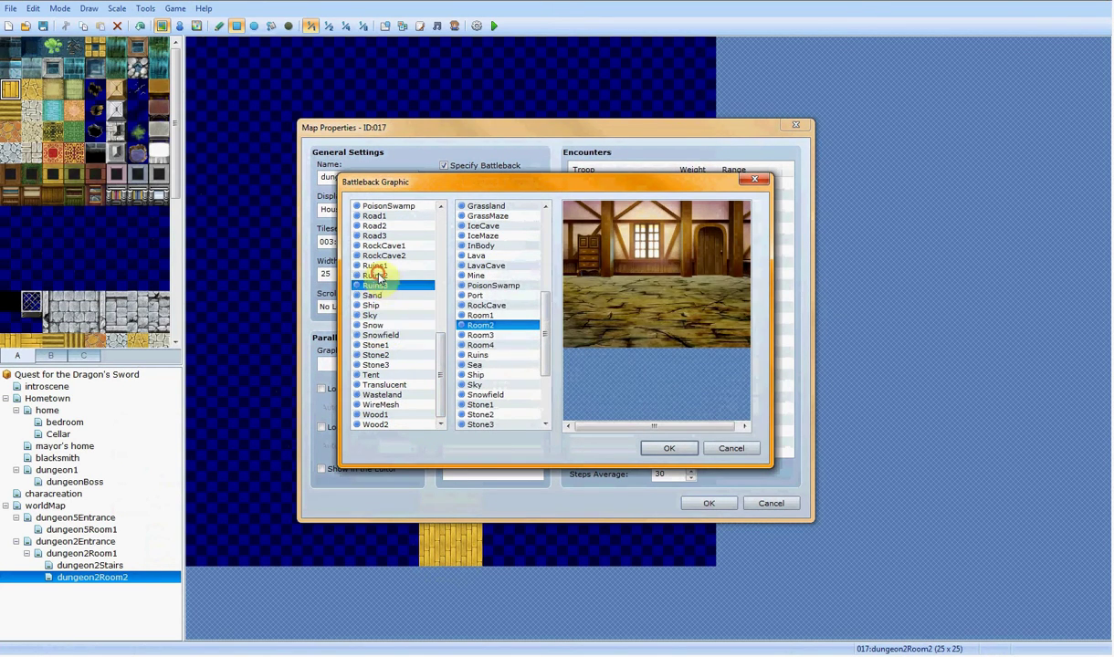
click(377, 275)
click(377, 266)
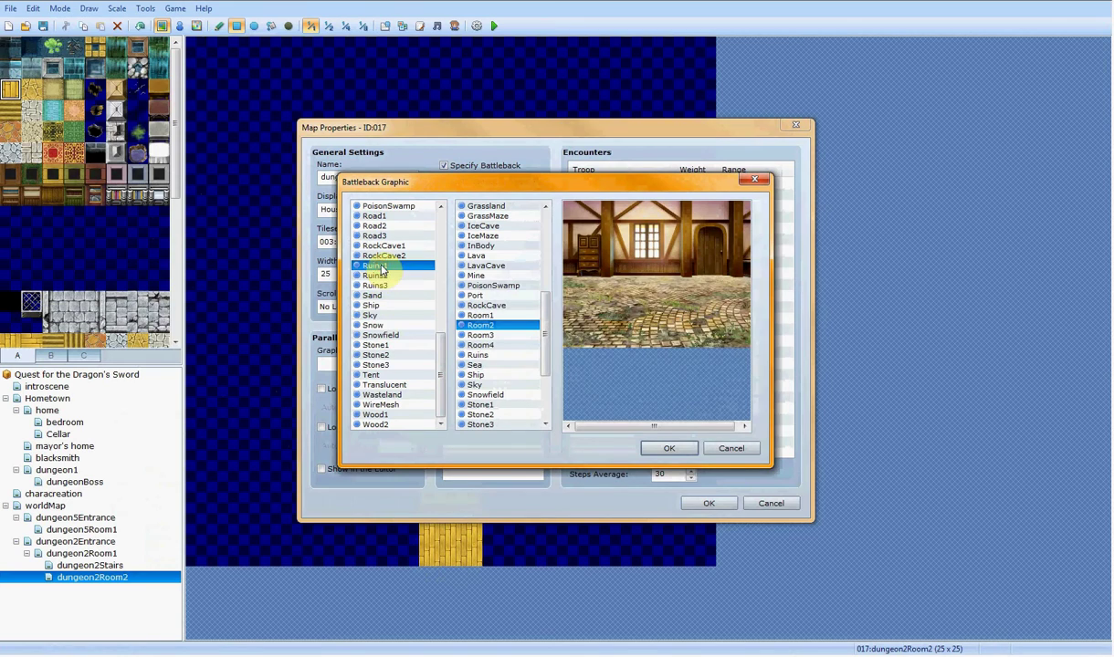
click(376, 364)
click(377, 355)
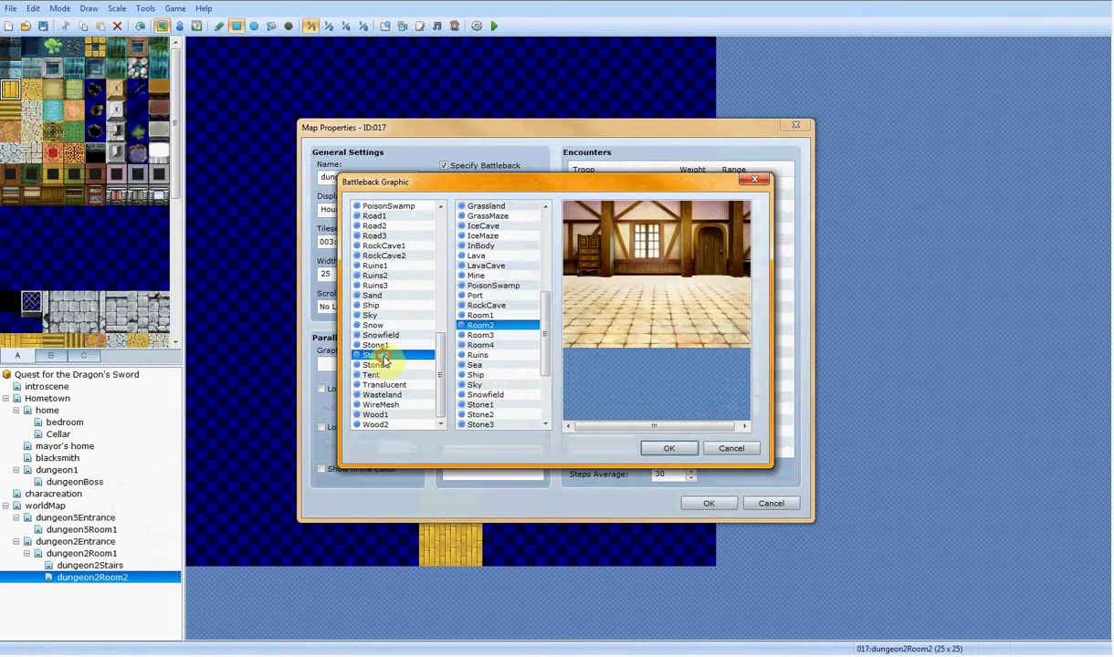
click(376, 345)
Step: Compare the Wood1 and Wood2 battleback floors, choose Wood1, and save the map properties
click(410, 414)
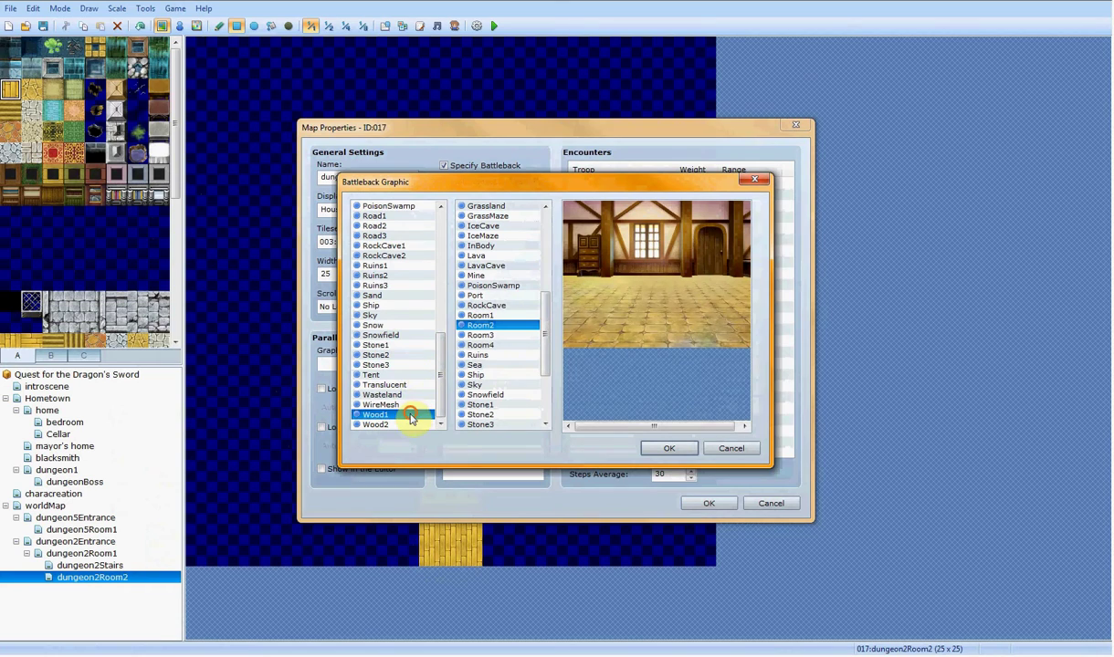
click(411, 424)
click(393, 414)
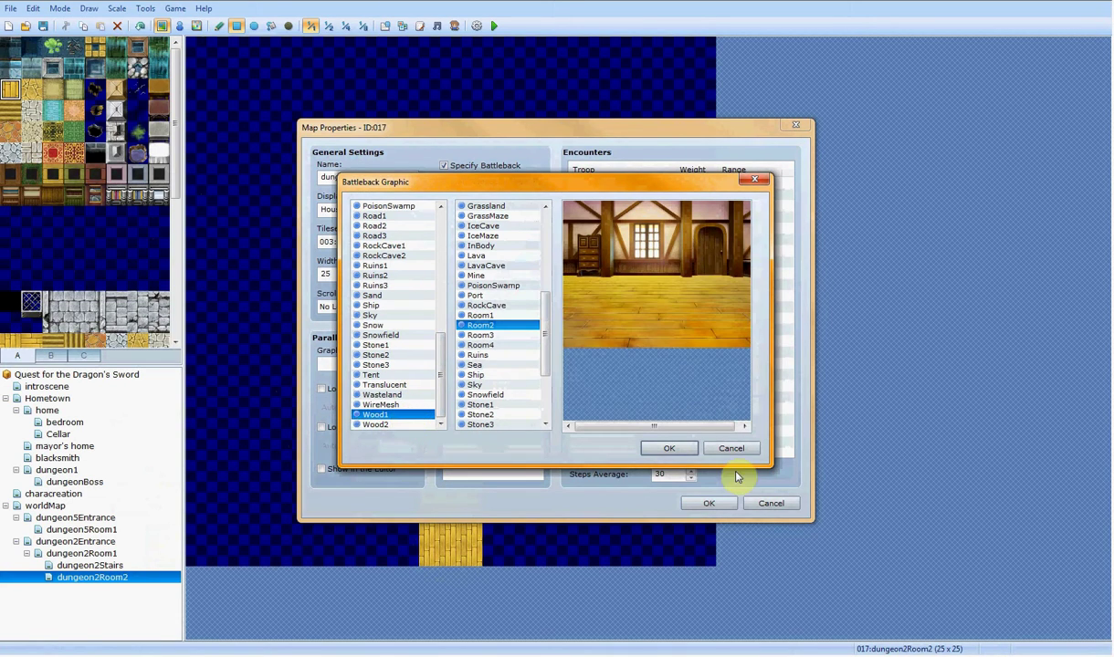
click(676, 451)
click(708, 503)
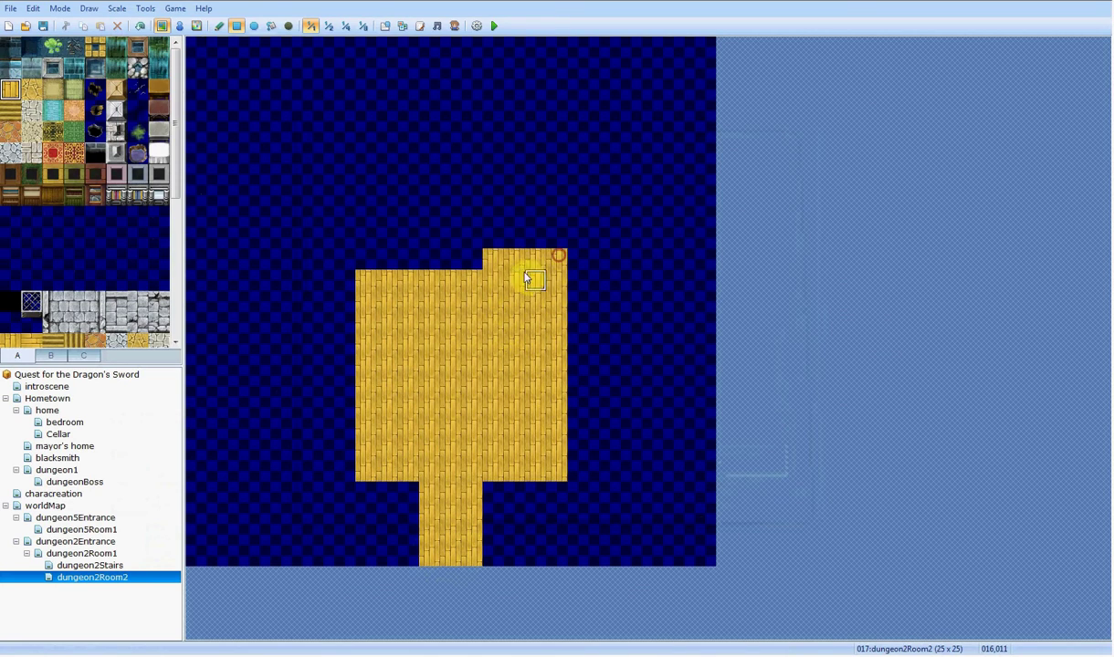
Step: Extend the wooden plank floor into a rectangular bedroom about 21 tiles wide and 17 tiles tall above the corridor
drag(469, 261, 408, 237)
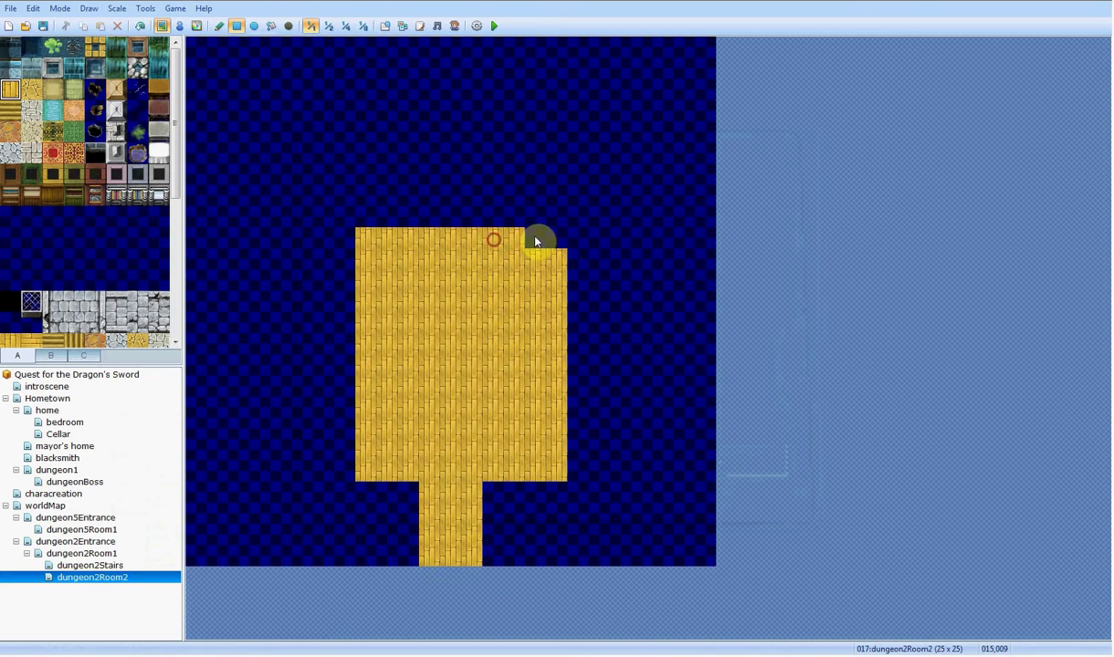
drag(536, 241, 552, 241)
mouse_move(582, 460)
mouse_down()
mouse_move(652, 239)
mouse_move(662, 241)
mouse_up()
mouse_move(347, 471)
mouse_down()
mouse_move(321, 390)
mouse_move(300, 238)
mouse_move(269, 215)
mouse_up()
mouse_move(361, 196)
mouse_down()
mouse_move(473, 208)
mouse_move(654, 197)
mouse_up()
mouse_move(329, 192)
mouse_down()
mouse_move(311, 202)
mouse_move(662, 146)
mouse_up()
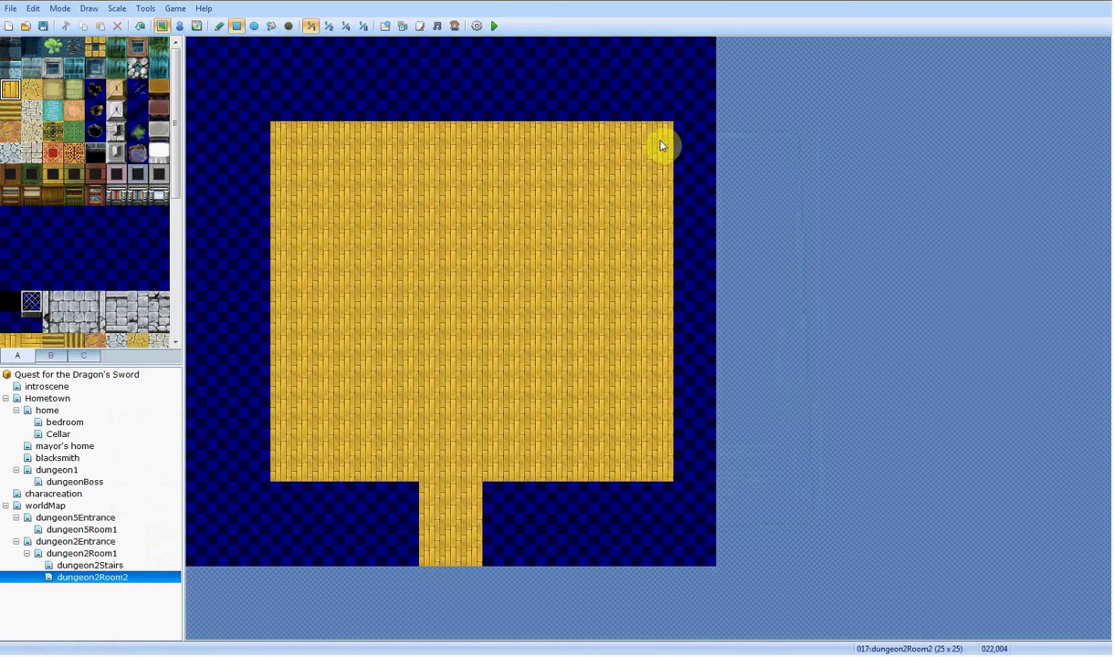
drag(256, 471, 244, 176)
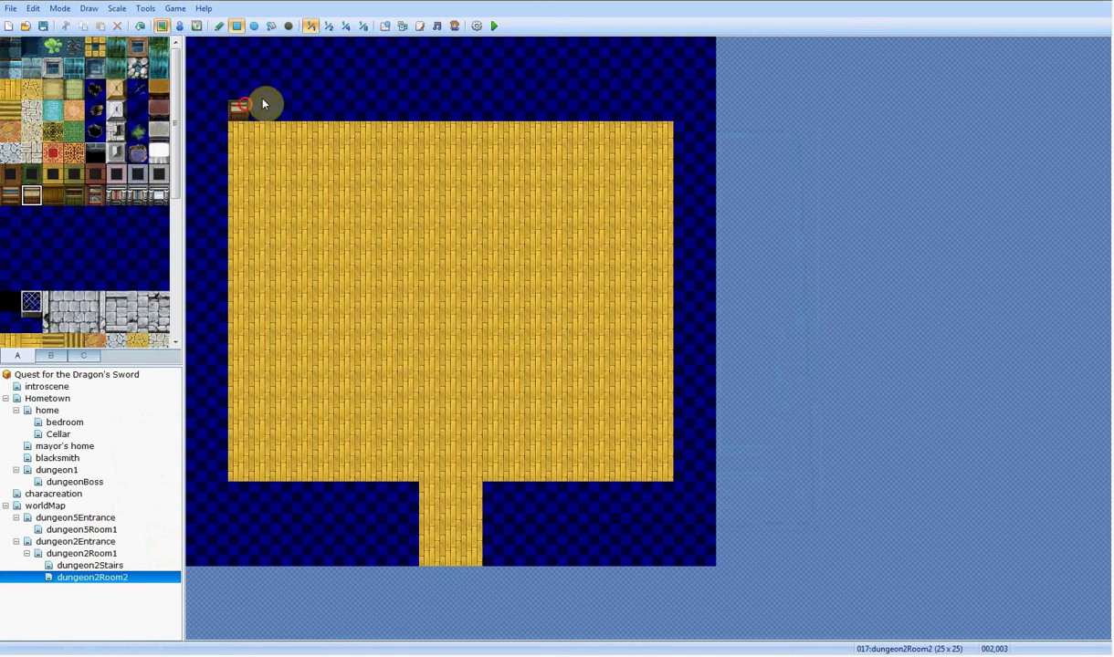
Step: Paint a three-tile-high beige wall above the floor and surround the room and corridor with dark brown-edged ceiling tiles
mouse_move(263, 104)
mouse_down()
mouse_move(530, 61)
mouse_move(611, 60)
mouse_move(662, 82)
mouse_up()
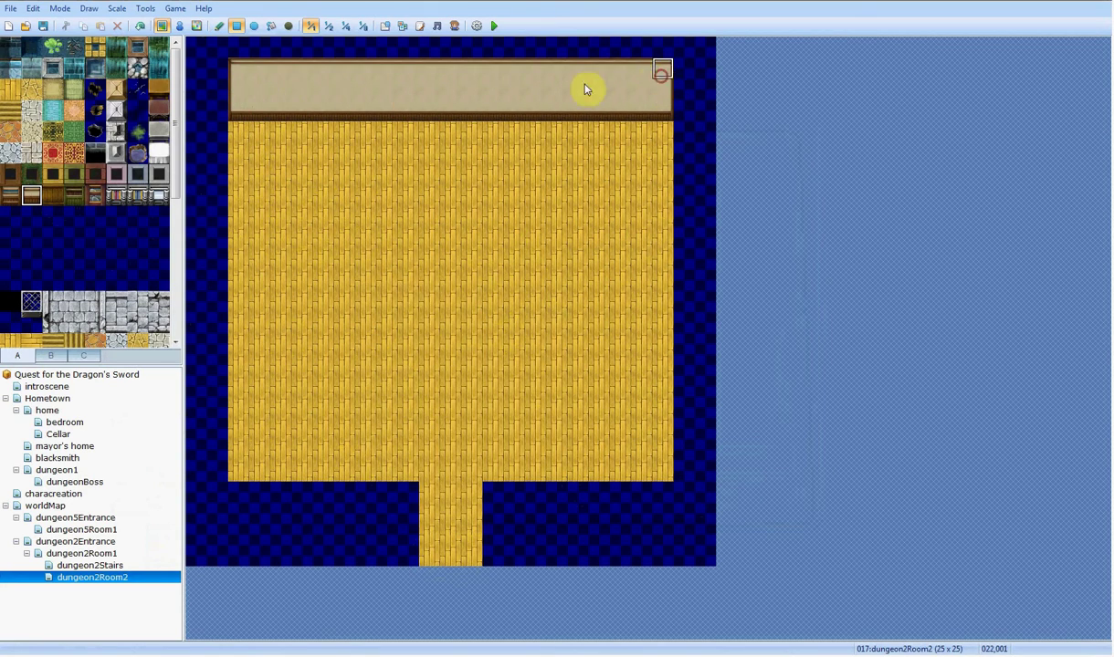
click(10, 173)
mouse_move(244, 45)
mouse_down()
mouse_move(658, 51)
mouse_move(704, 64)
mouse_move(688, 56)
mouse_move(740, 344)
mouse_move(720, 557)
mouse_up()
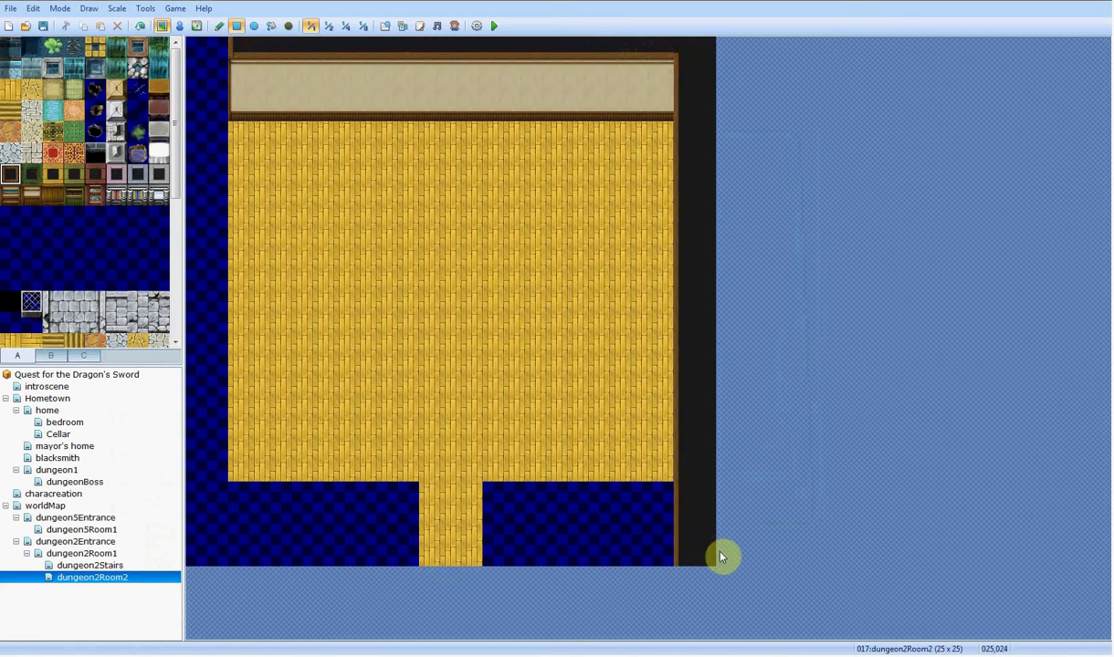
mouse_move(650, 540)
mouse_down()
mouse_move(580, 509)
mouse_move(487, 486)
mouse_up()
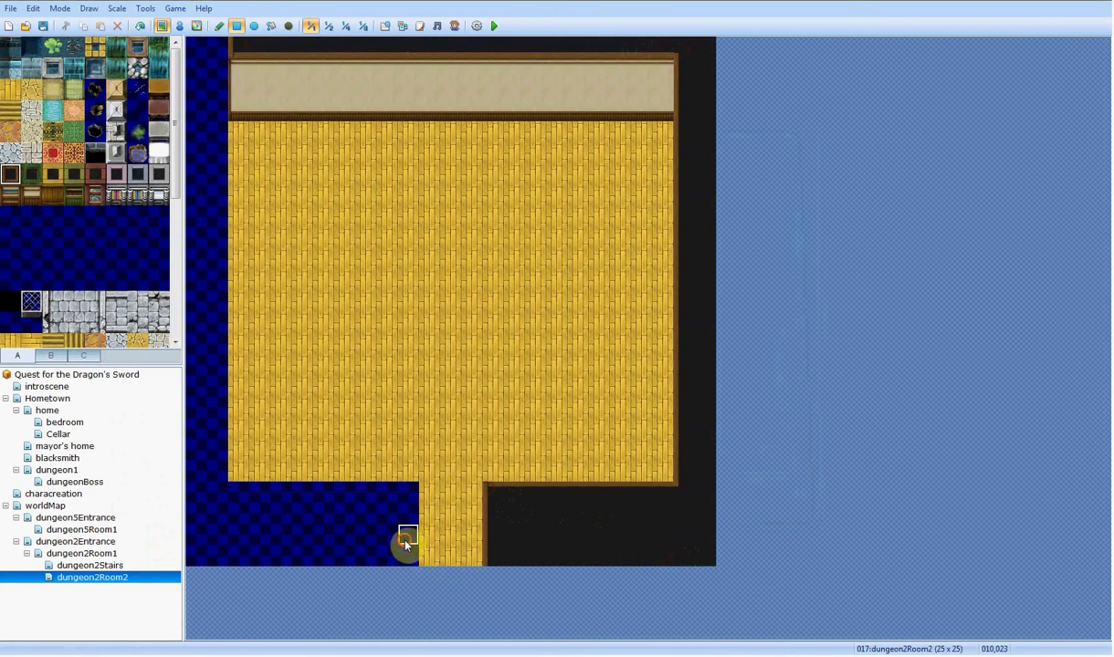
mouse_move(406, 545)
mouse_down()
mouse_move(332, 501)
mouse_move(186, 505)
mouse_move(220, 358)
mouse_move(199, 40)
mouse_up()
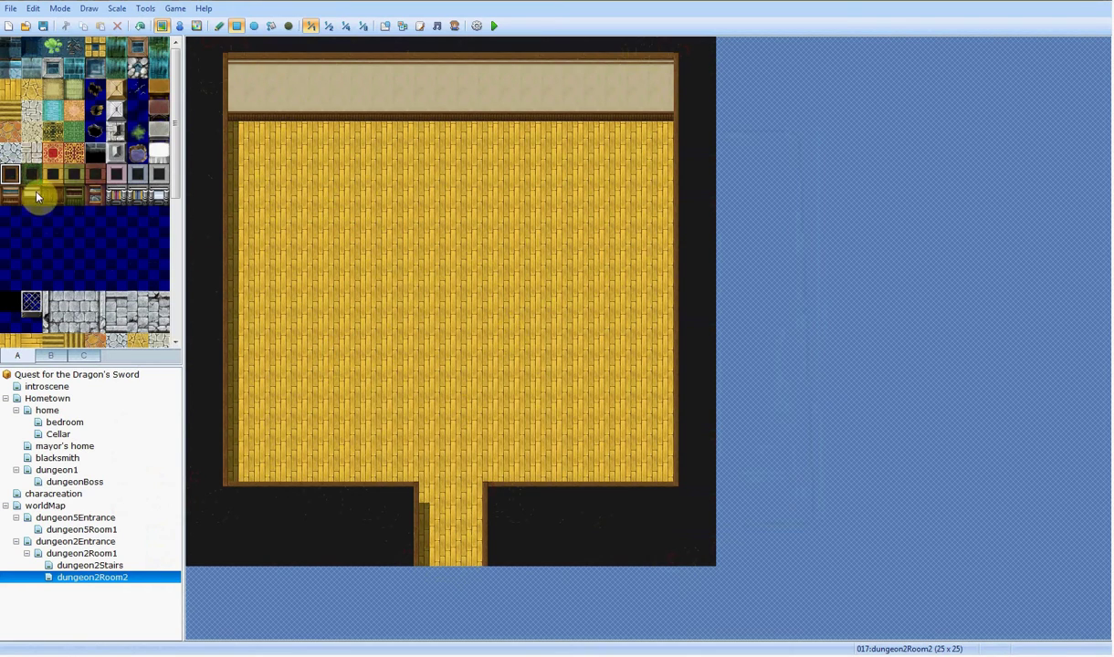
Step: Lay a red carpet about 17 by 15 tiles over the bedroom floor, with a three-tile-wide strip running through the entrance corridor
click(53, 159)
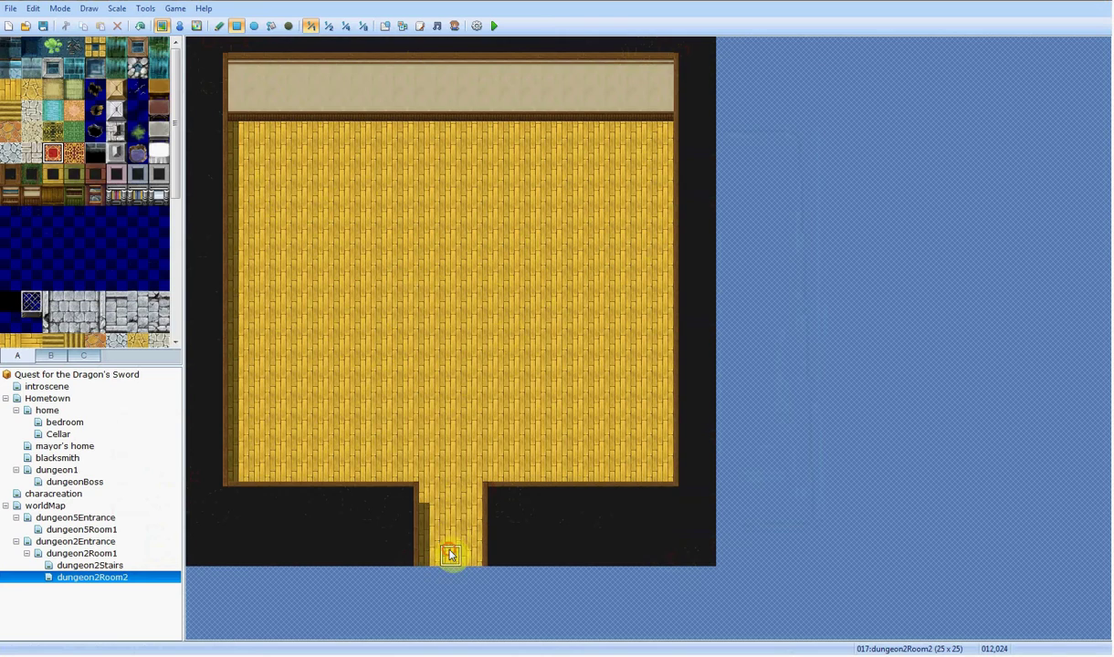
mouse_move(449, 554)
mouse_down()
mouse_move(449, 426)
mouse_move(361, 379)
mouse_move(292, 297)
mouse_up()
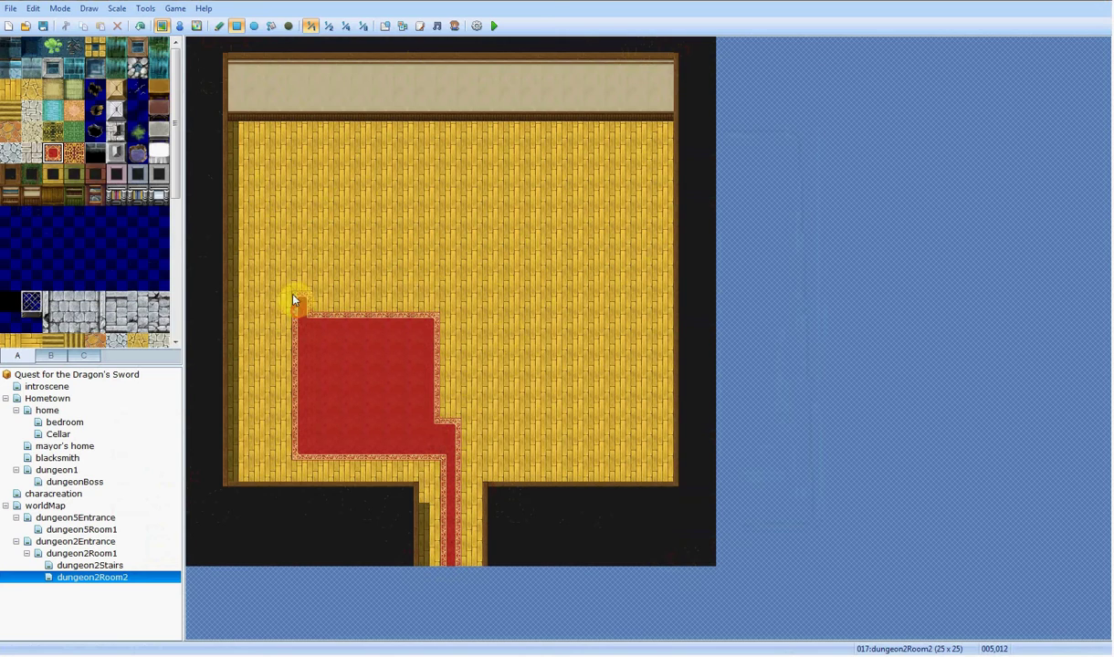
drag(287, 451, 284, 233)
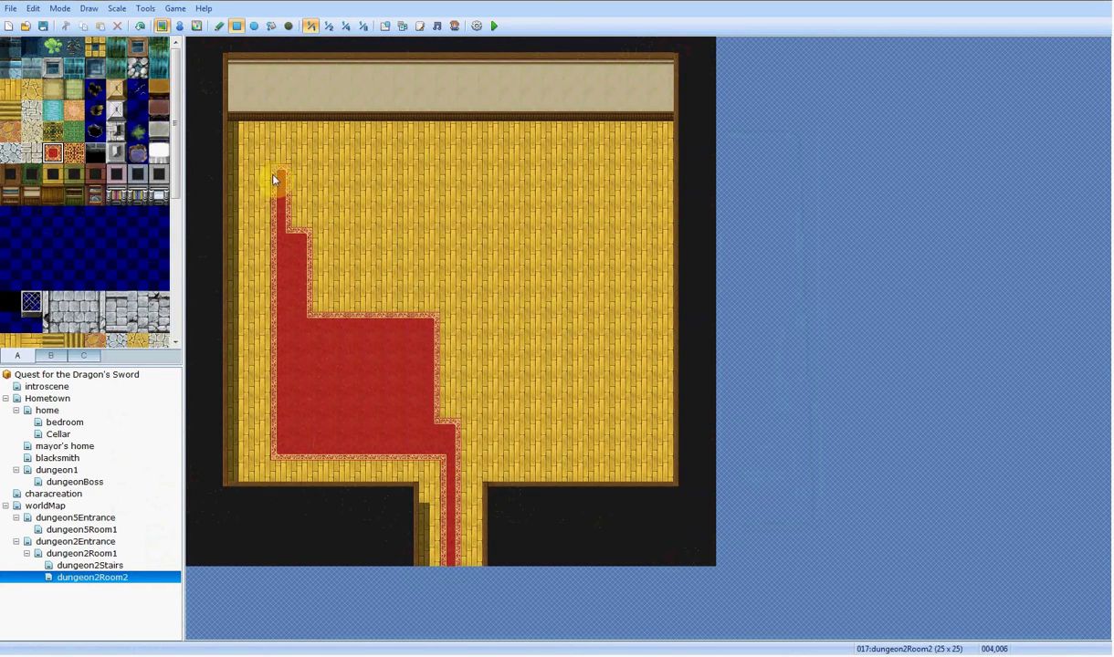
drag(271, 157, 626, 461)
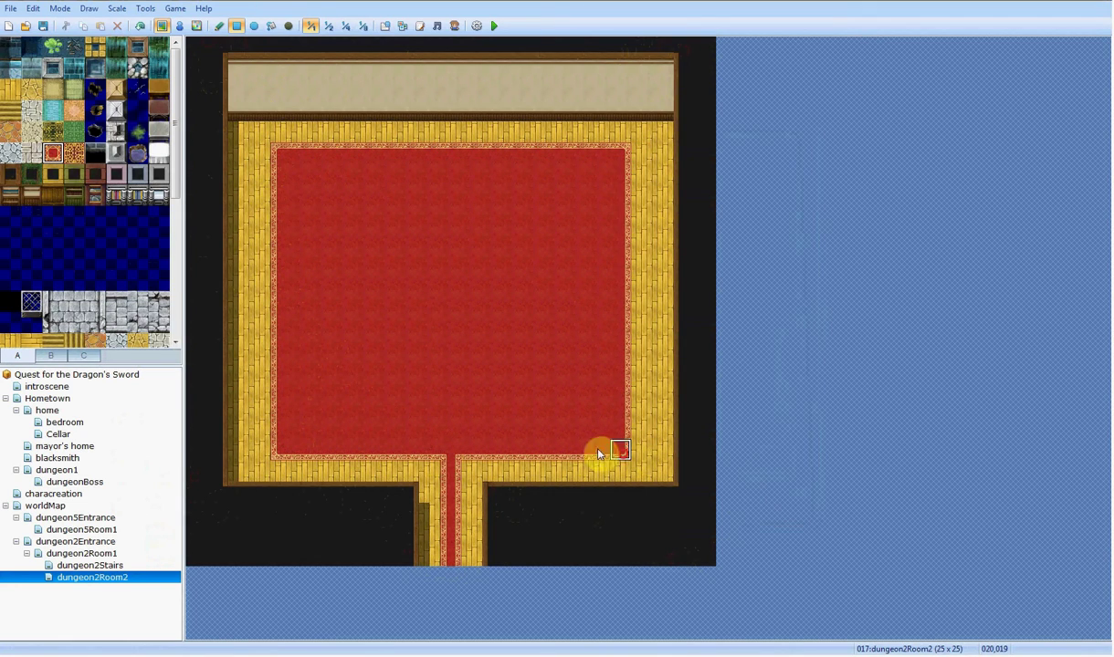
mouse_move(450, 474)
mouse_down()
mouse_move(433, 544)
mouse_move(412, 544)
mouse_up()
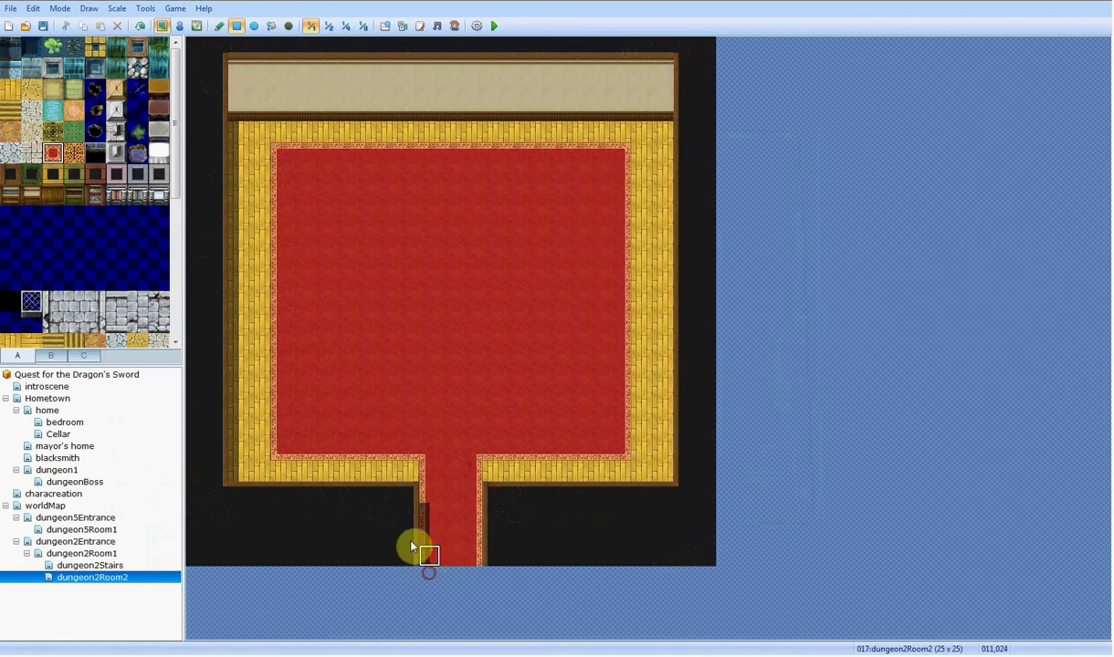
Step: Place the green double bed in the upper-left corner of the bedroom, against the back wall
click(52, 355)
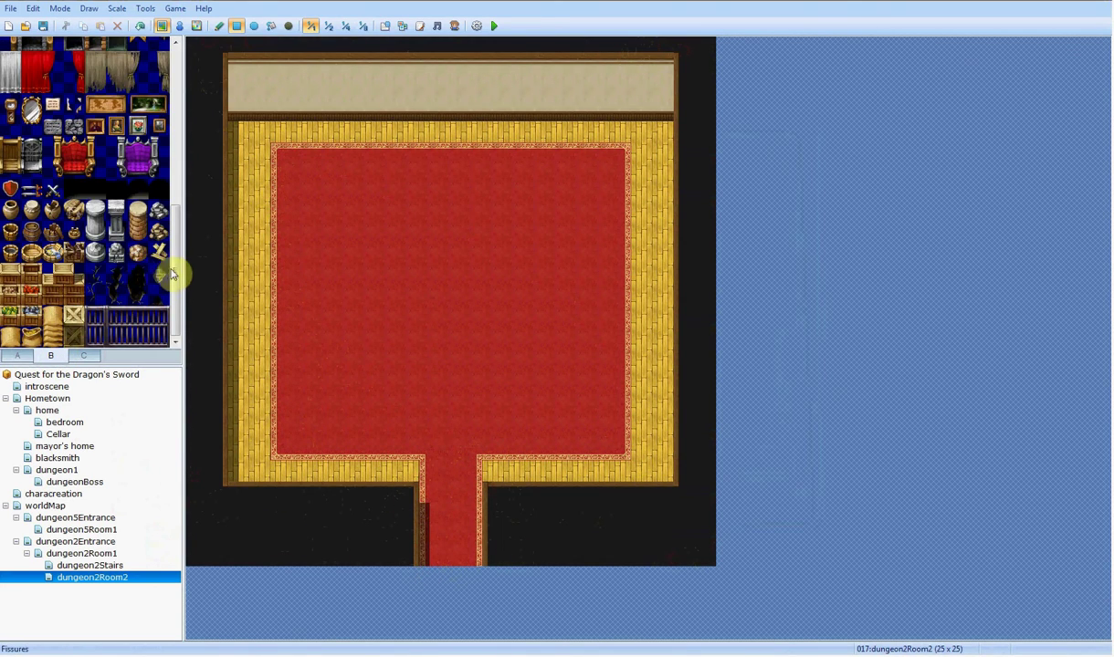
drag(179, 269, 174, 134)
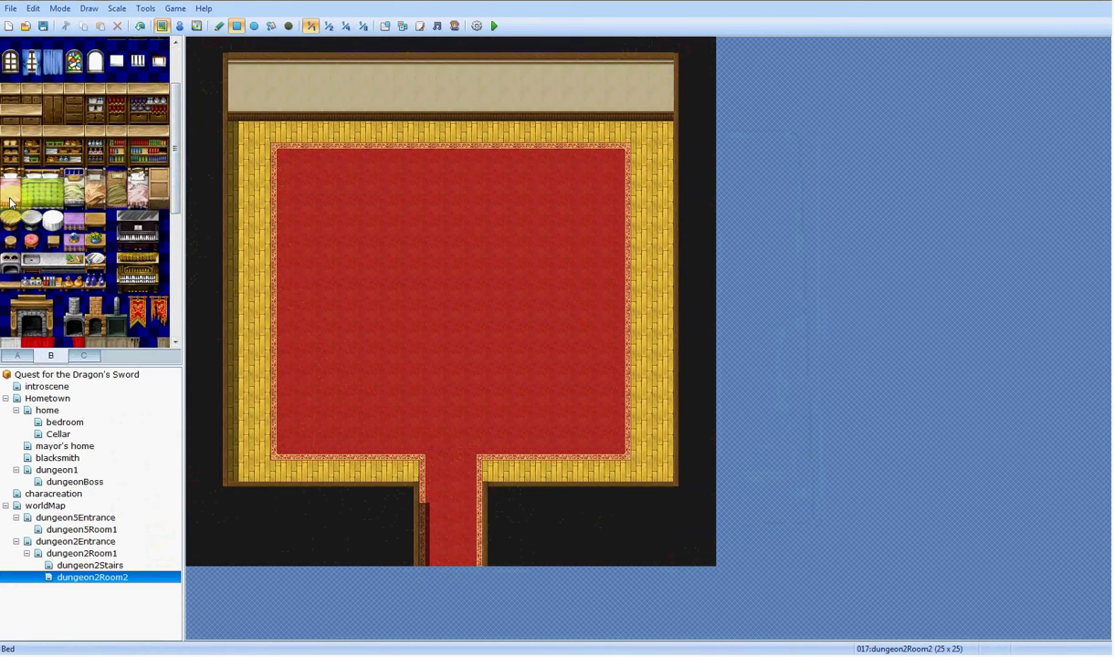
click(42, 188)
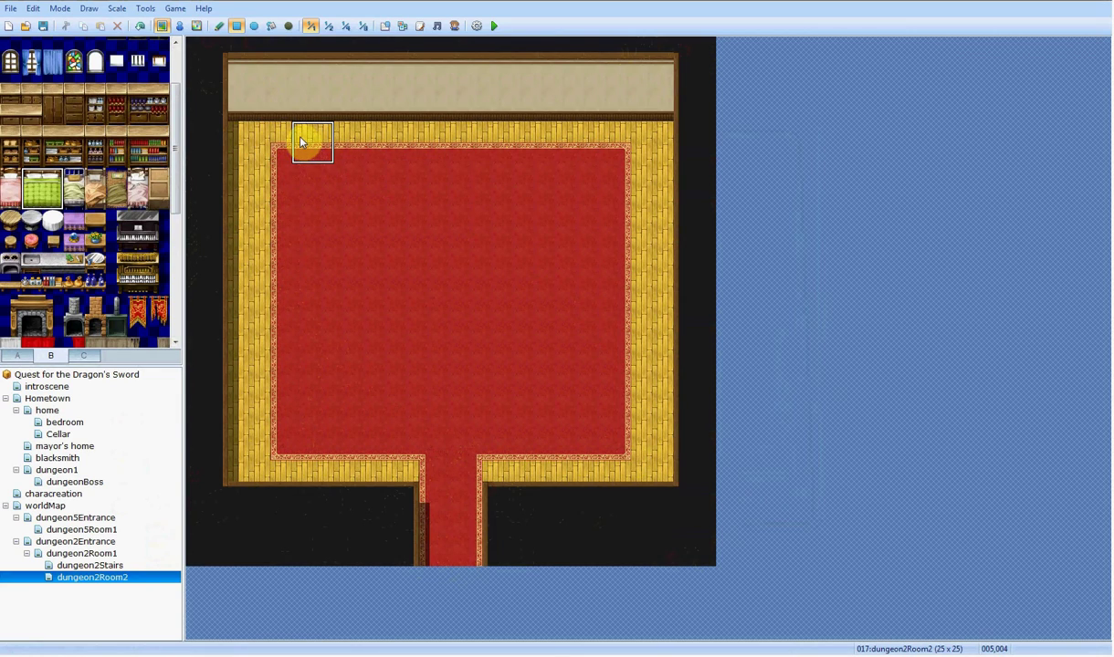
click(253, 134)
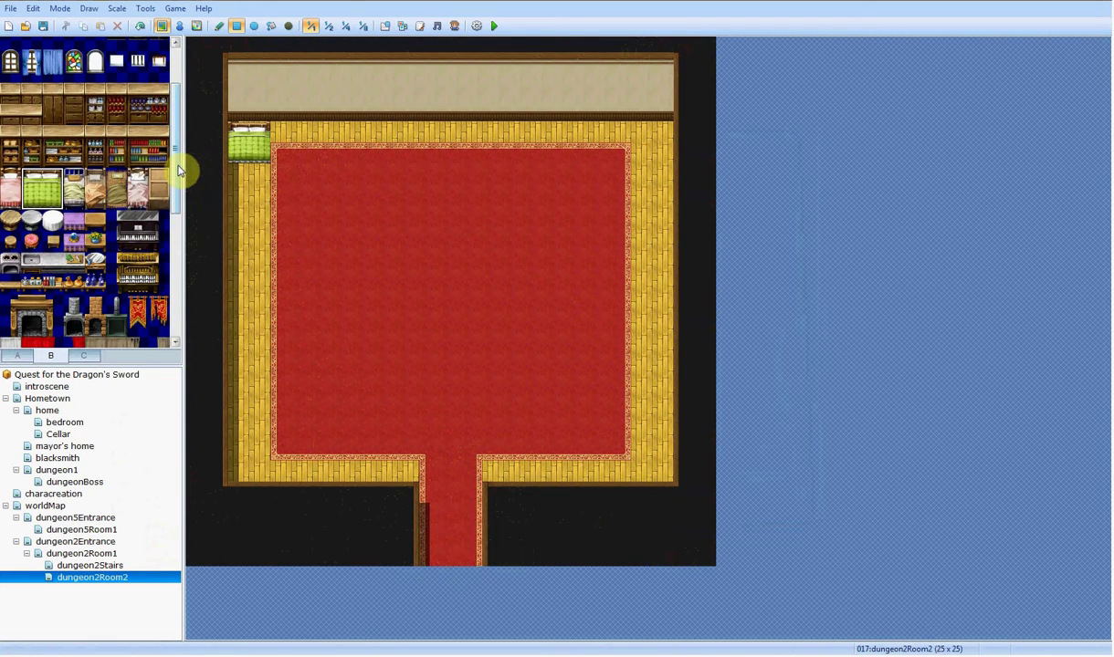
Step: Place two wooden closets beside the bed and a row of three wide bookshelves along the back wall
drag(178, 170, 162, 130)
scroll(162, 131, up, 3)
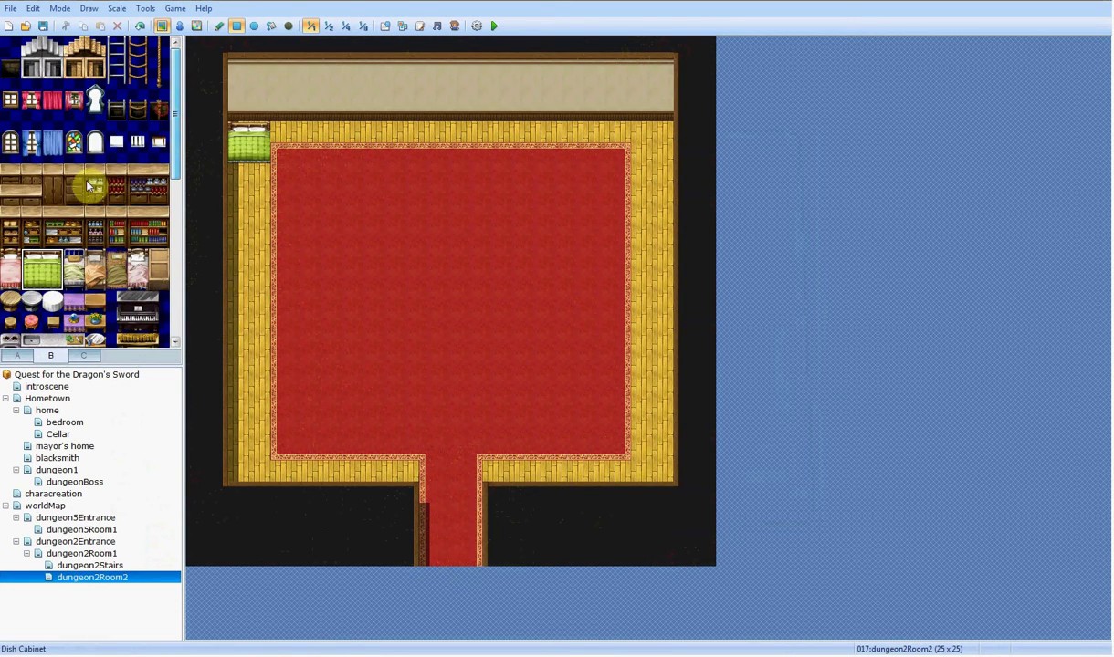
drag(53, 173, 53, 196)
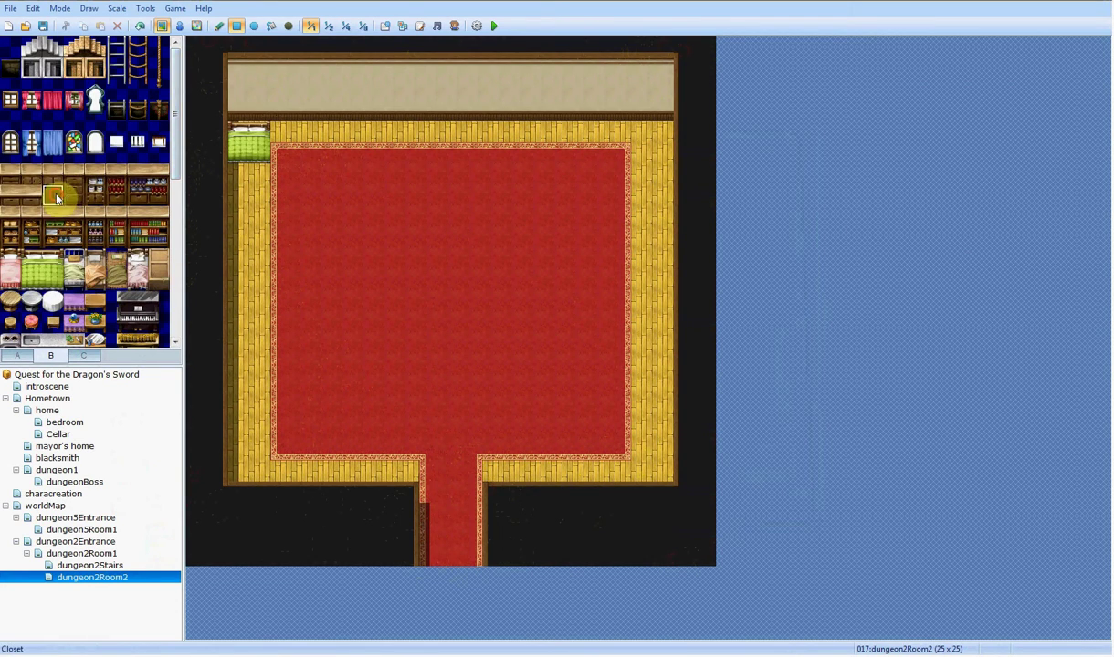
click(302, 119)
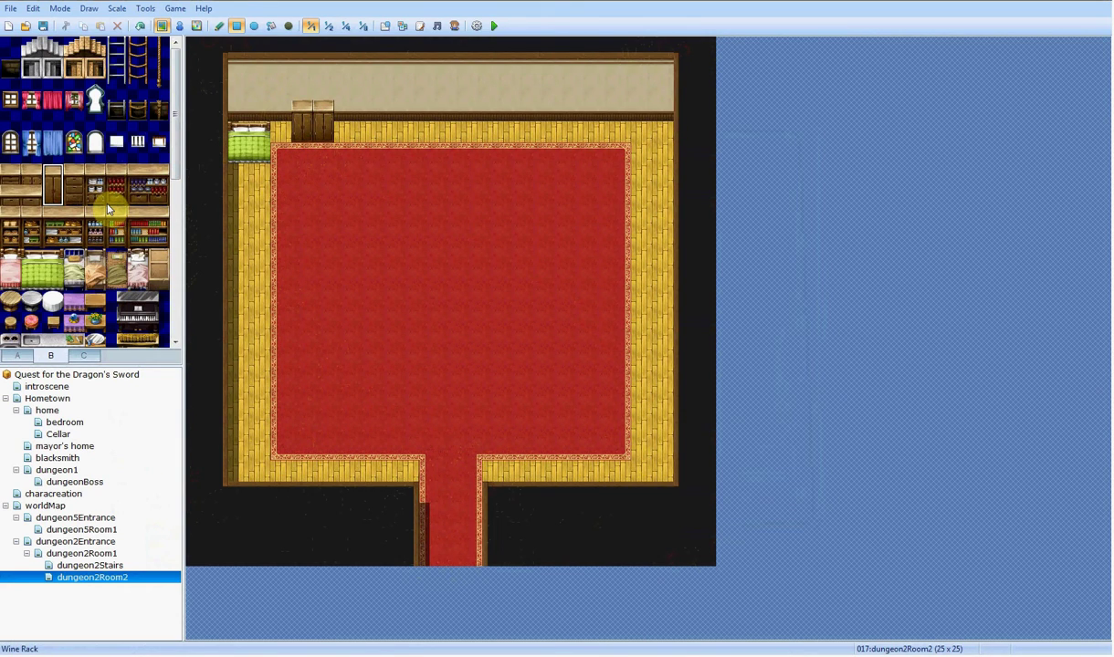
drag(139, 218, 159, 238)
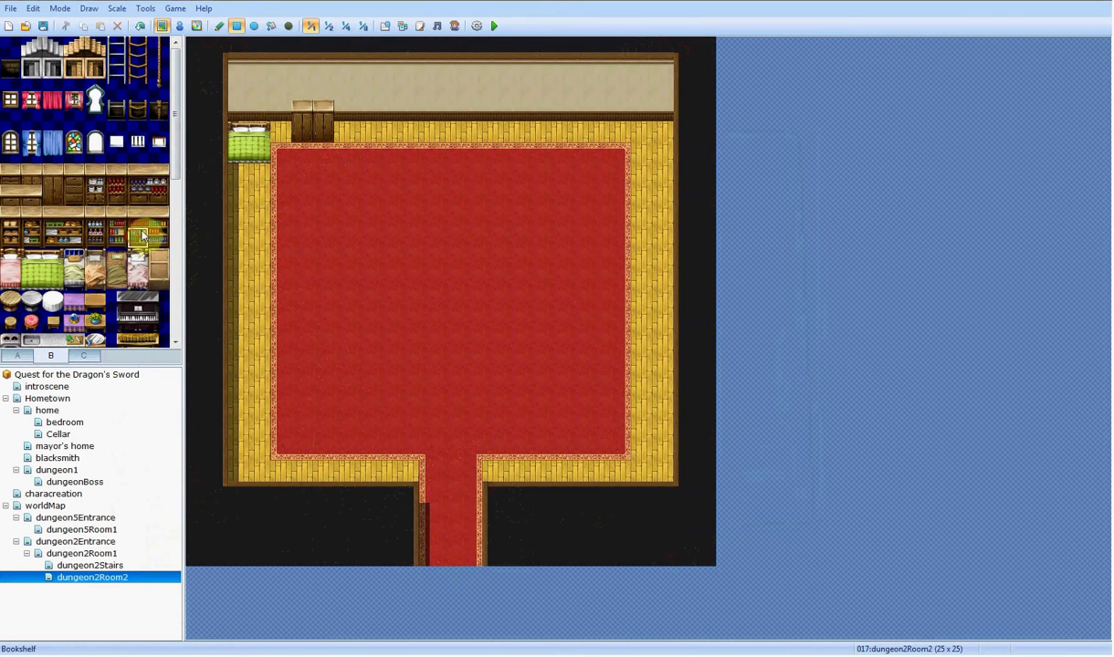
drag(409, 117, 516, 131)
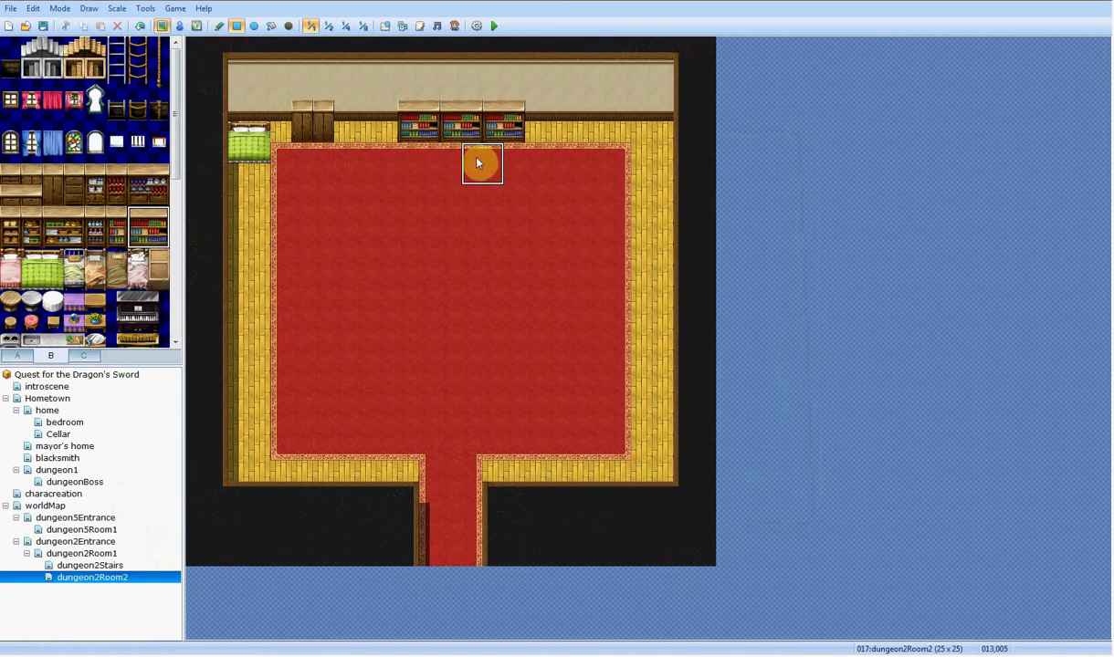
Step: Try two more rows of three bookshelves on the carpet in front of the back-wall row, and remove them
click(408, 172)
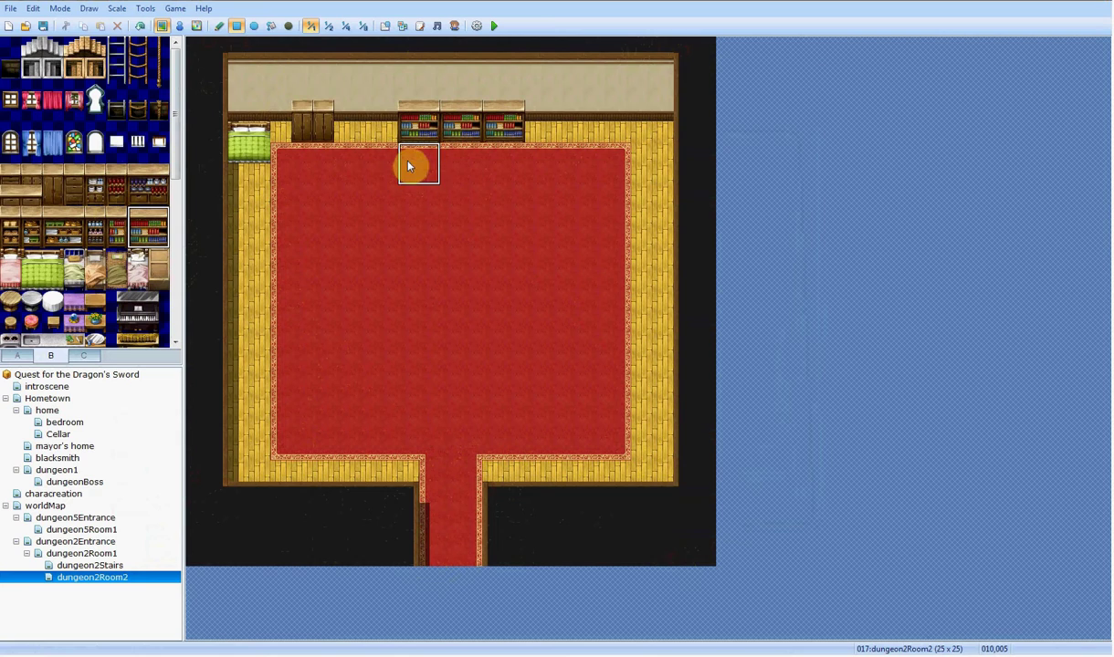
drag(453, 200, 512, 193)
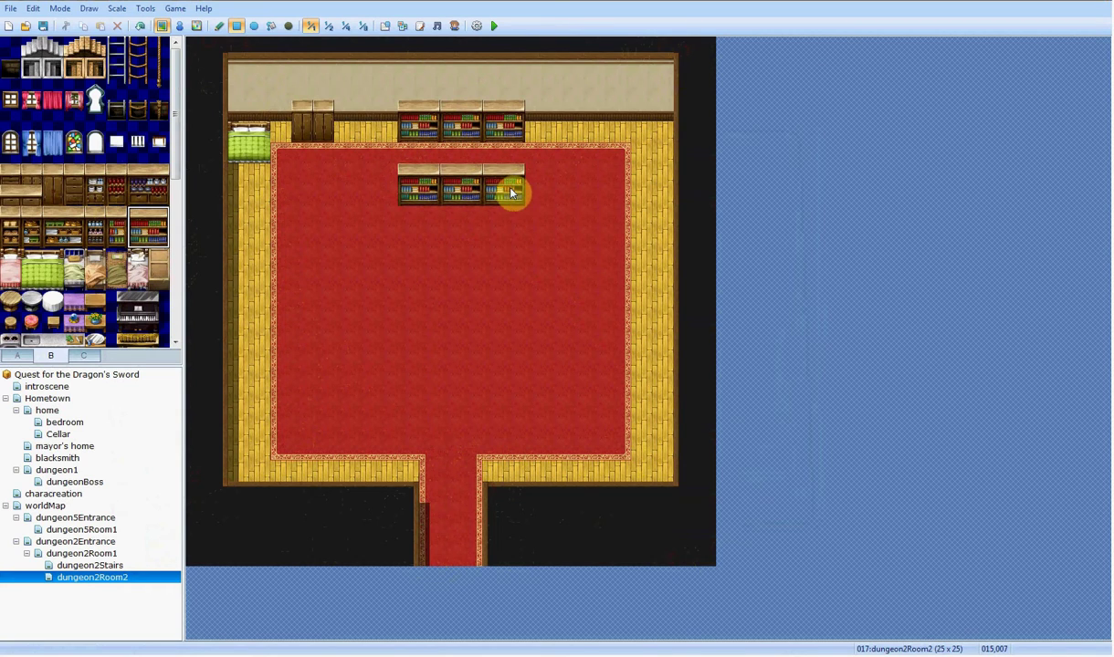
drag(417, 244, 519, 264)
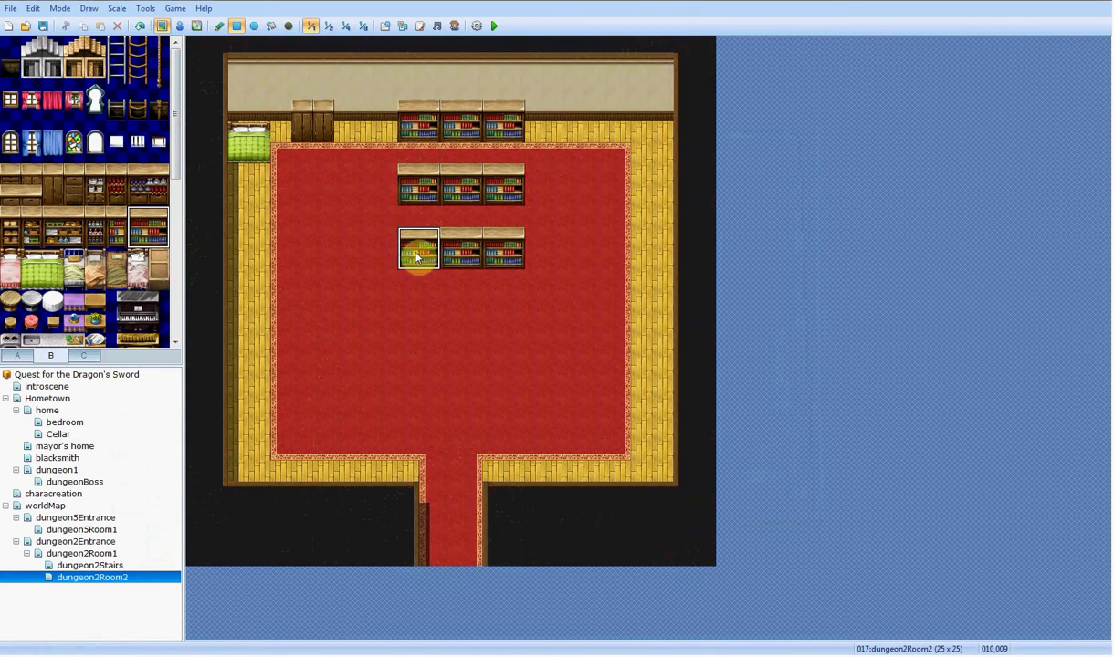
mouse_move(413, 278)
mouse_down()
mouse_move(501, 171)
mouse_move(520, 173)
mouse_move(429, 200)
mouse_move(276, 222)
mouse_up()
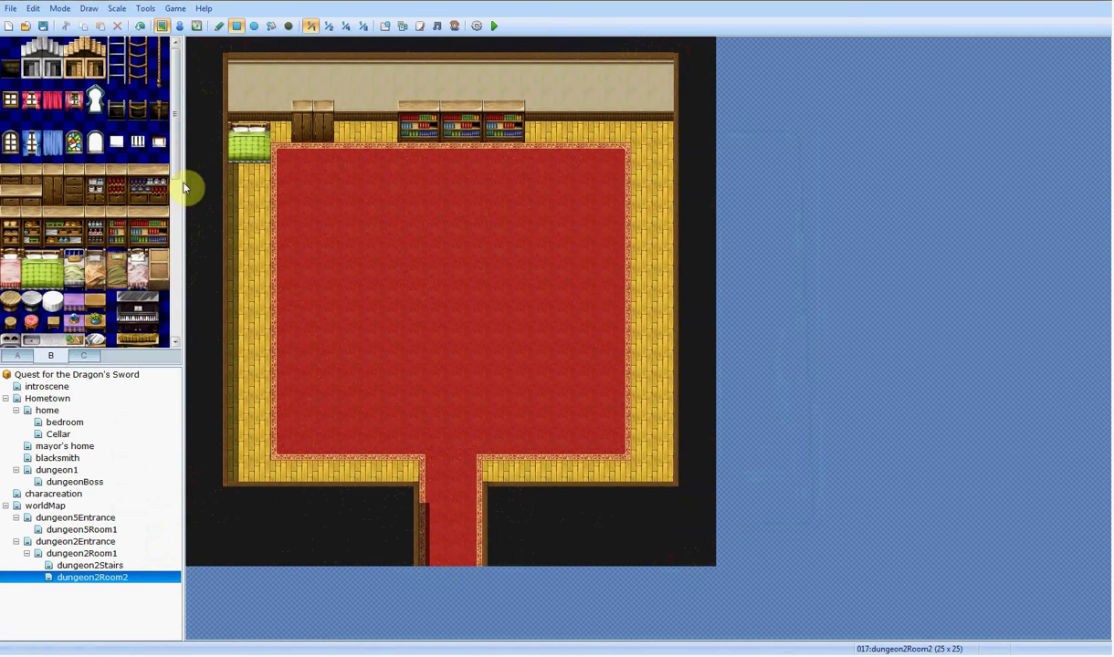
Step: Try laying three-tile-wide red carpet stairs down the entrance corridor below the bedroom
drag(176, 171, 179, 75)
scroll(162, 306, down, 3)
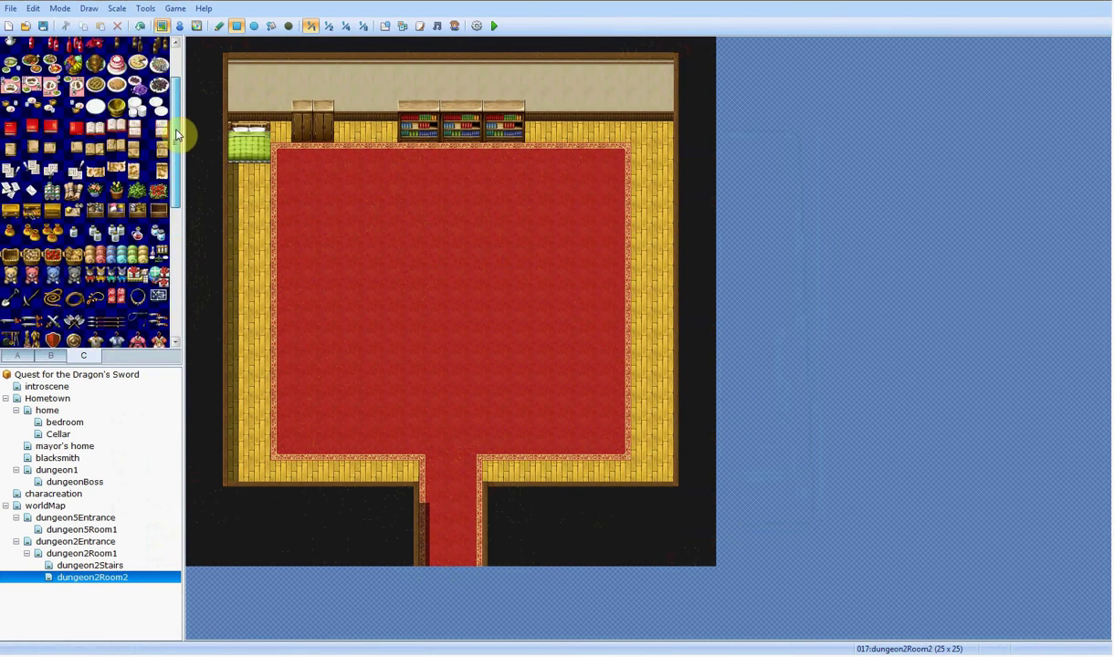
click(53, 357)
mouse_move(179, 281)
mouse_down()
mouse_move(168, 92)
mouse_move(179, 95)
mouse_move(180, 271)
mouse_up()
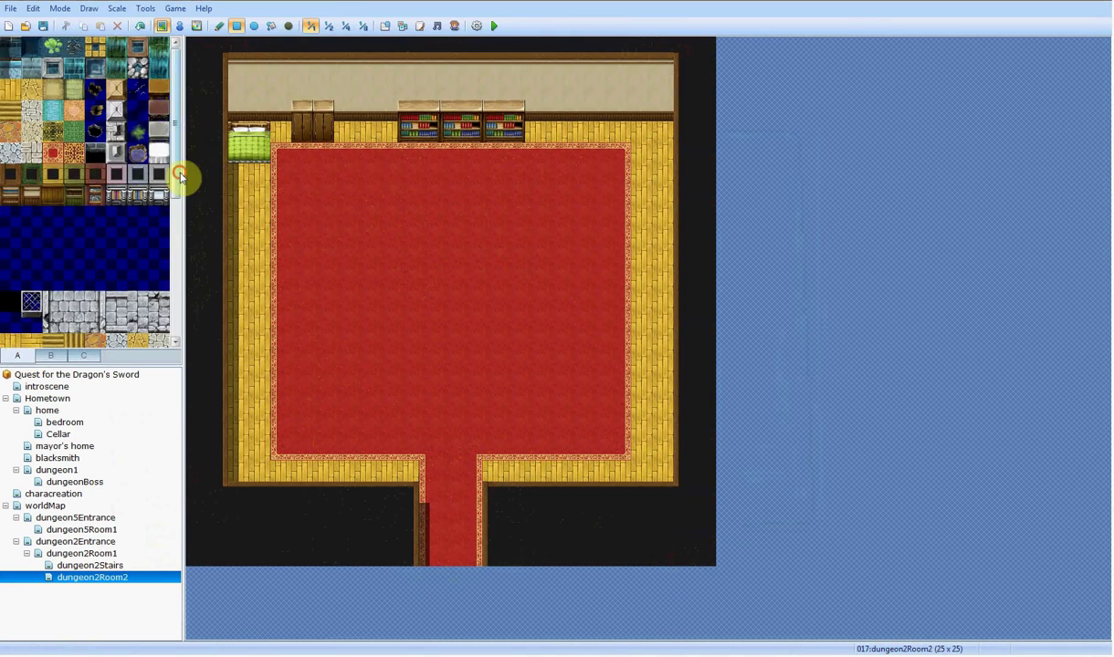
drag(178, 174, 170, 348)
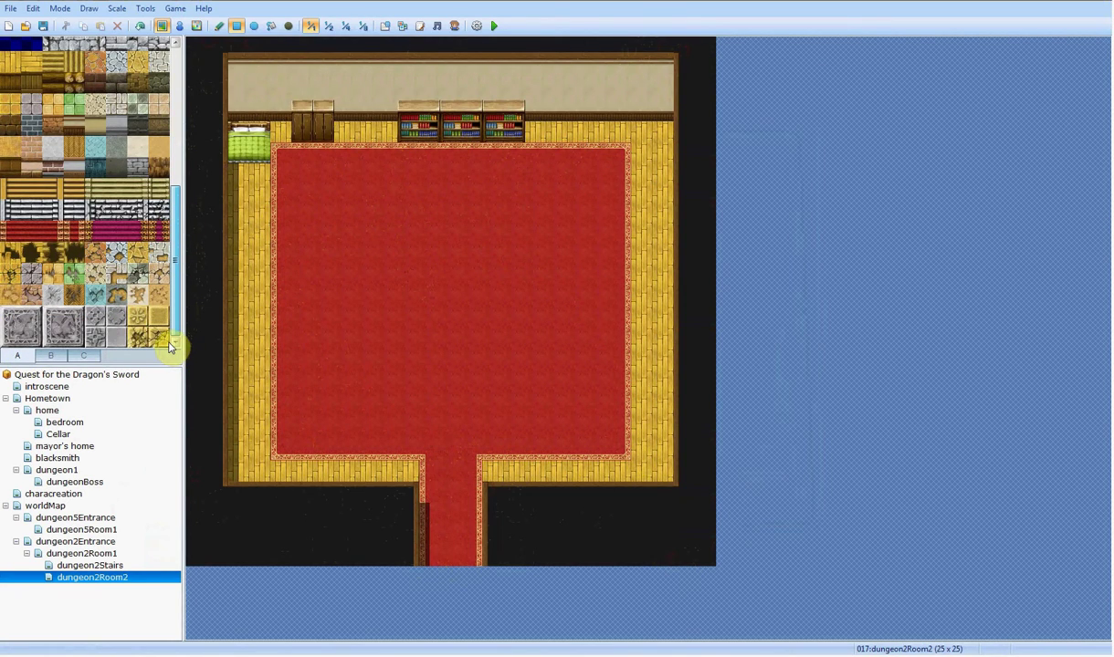
scroll(182, 301, up, 1)
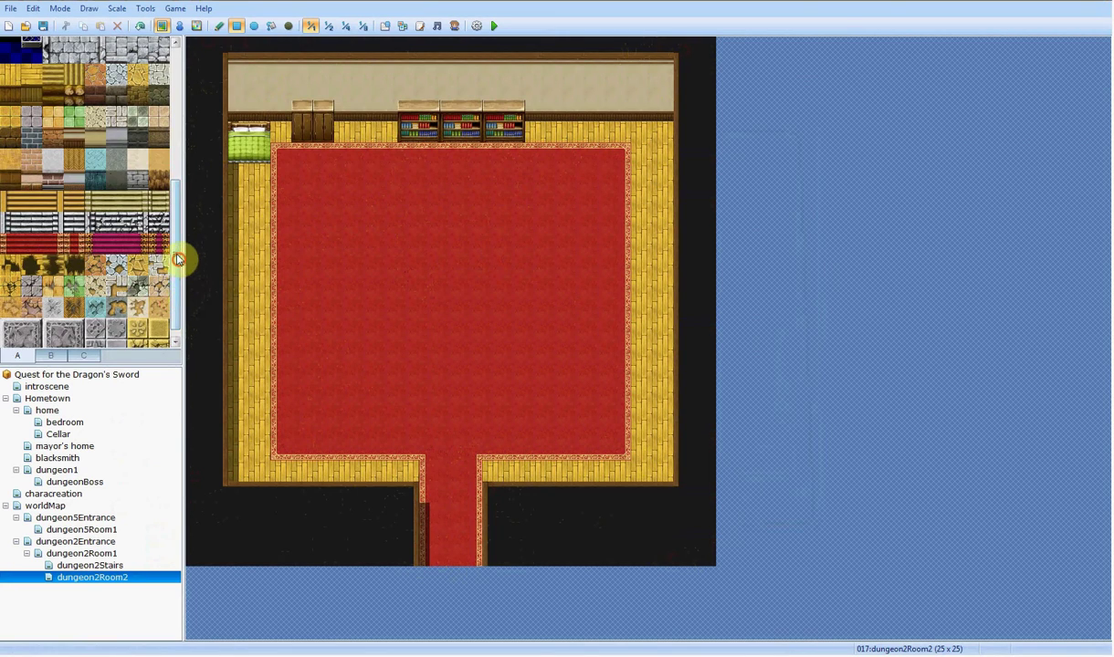
mouse_move(178, 260)
mouse_down()
mouse_move(179, 223)
mouse_move(178, 253)
mouse_up()
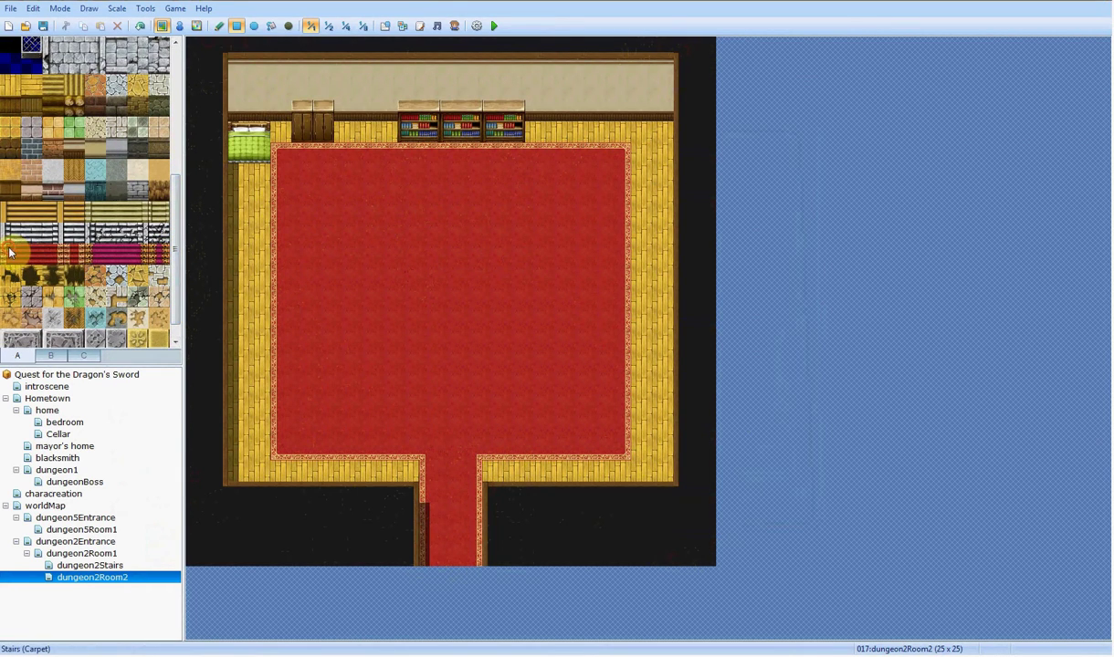
drag(11, 253, 52, 254)
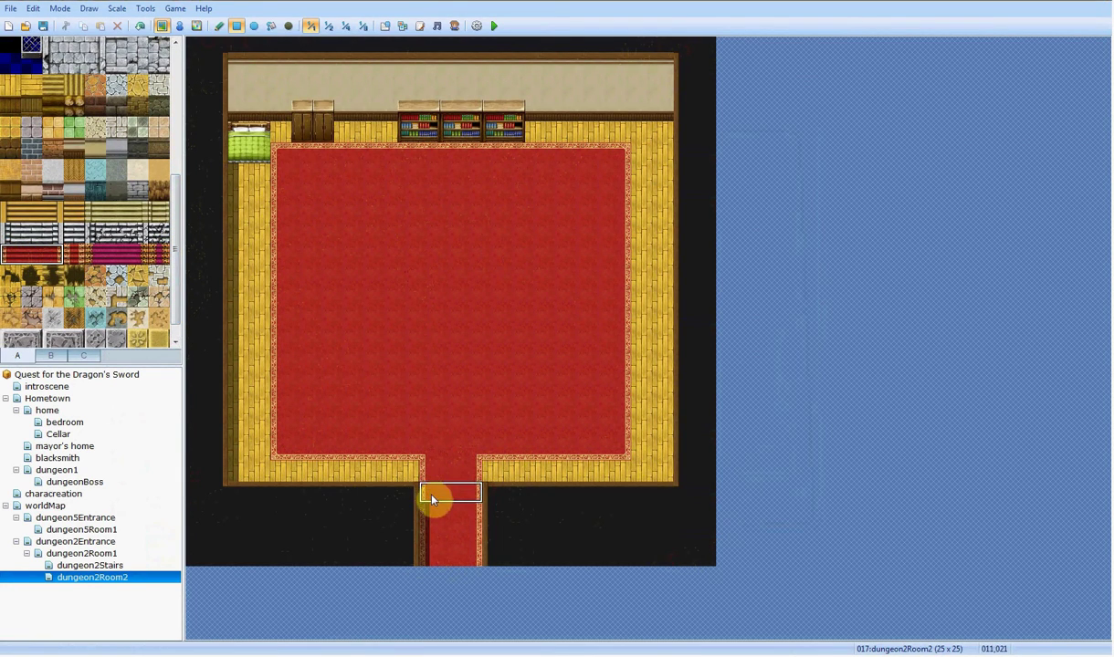
mouse_move(432, 500)
mouse_down()
mouse_move(433, 530)
mouse_move(468, 500)
mouse_up()
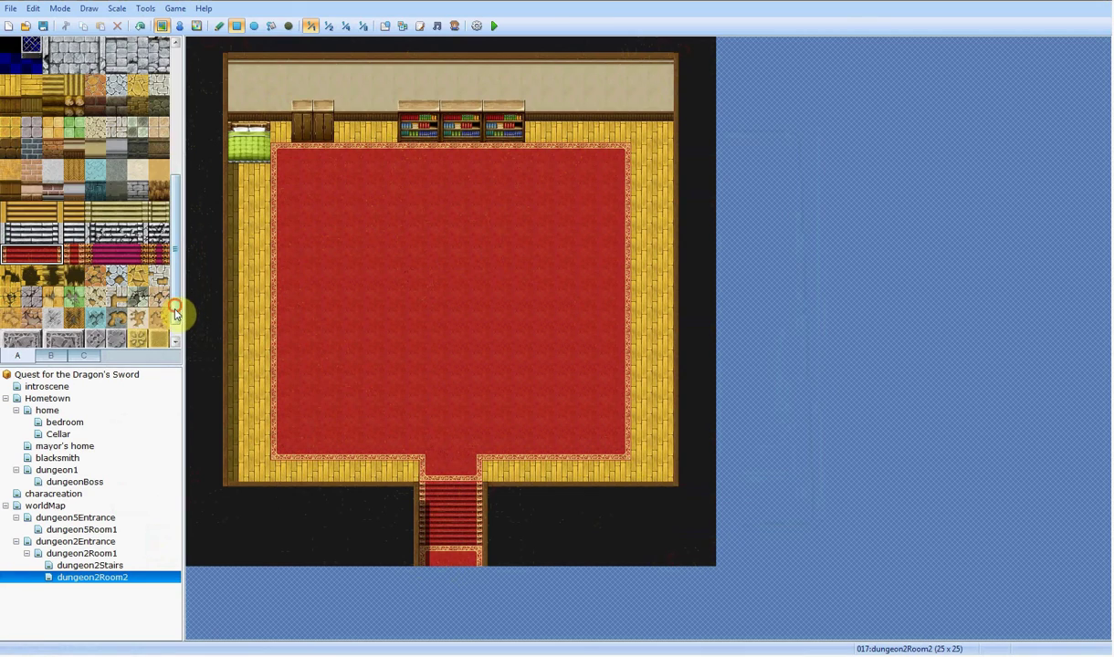
Step: Restore the plain red carpet over the stairs in the entrance corridor
scroll(176, 331, down, 1)
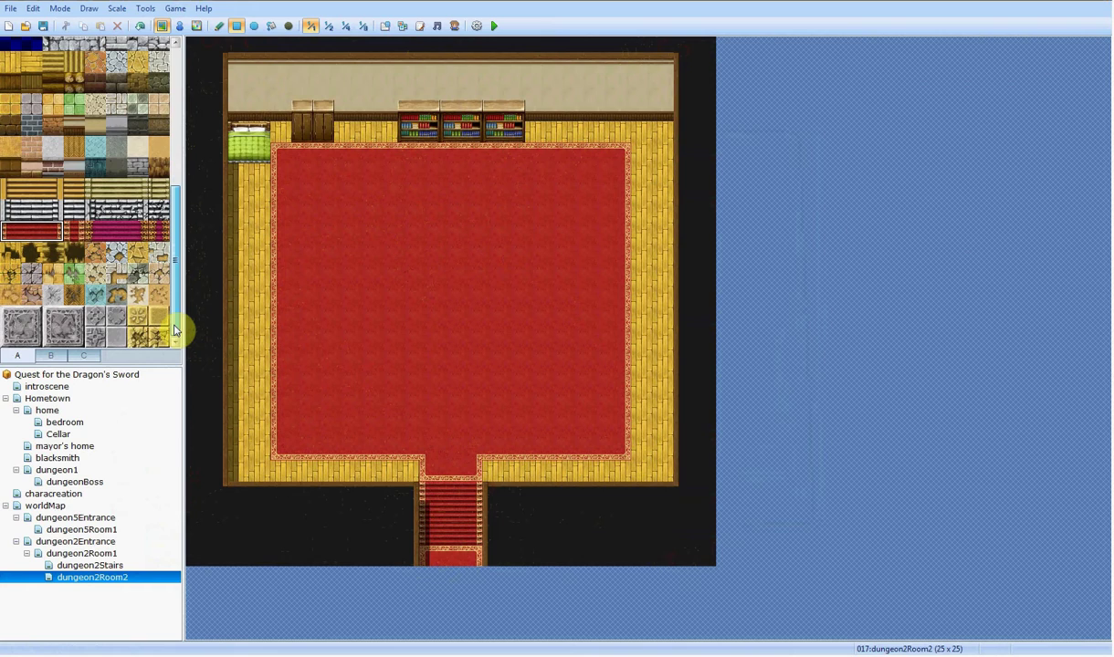
right_click(421, 465)
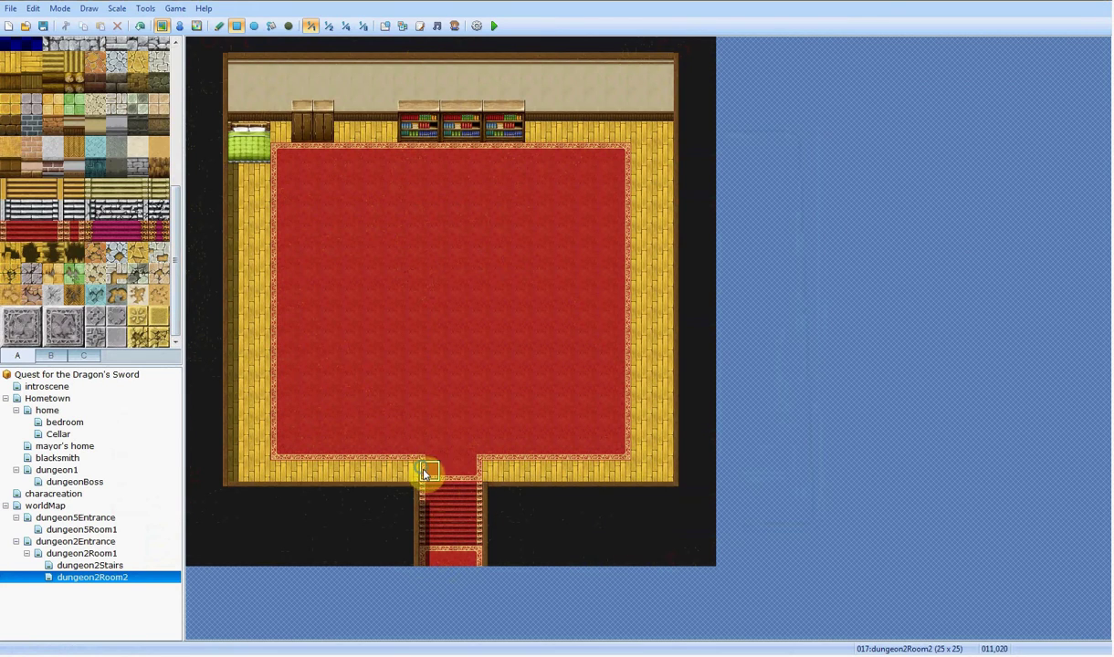
drag(430, 488, 465, 557)
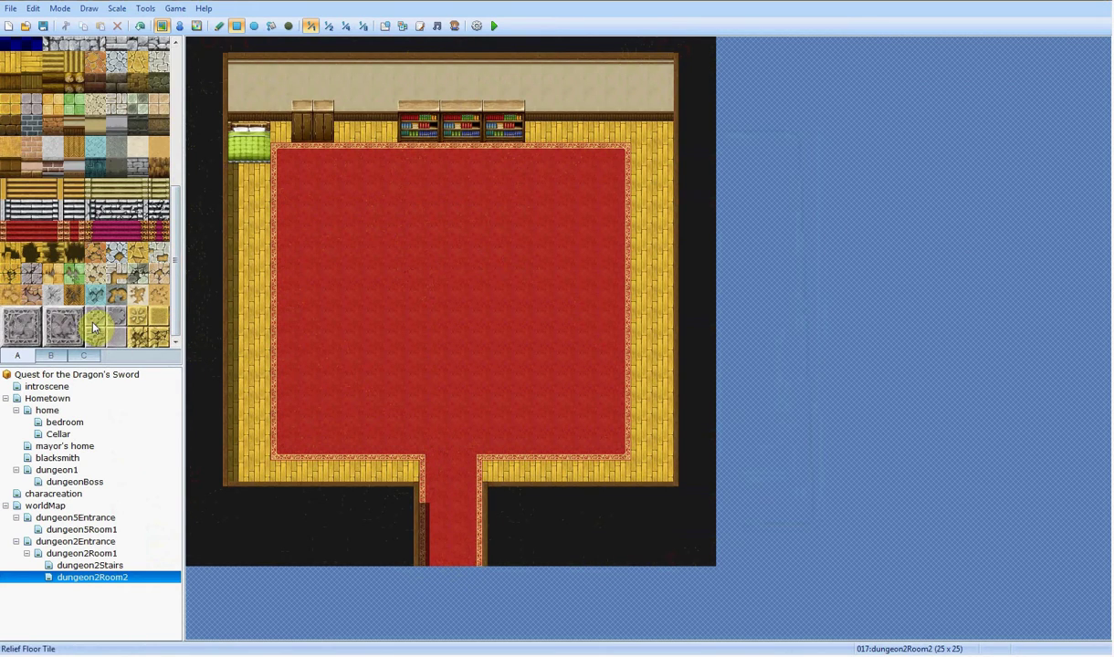
Step: Build a large brown table in the centre of the carpet, about five tiles wide and 11 tall, with three-tile-wide ends
drag(179, 287, 179, 167)
scroll(179, 193, up, 2)
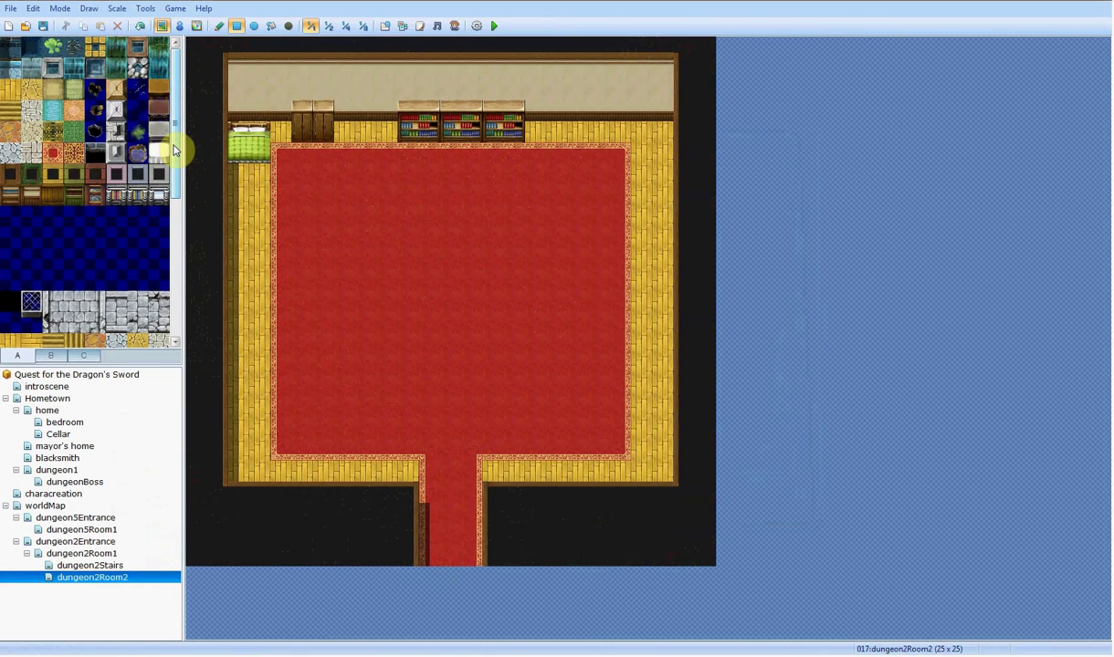
click(159, 89)
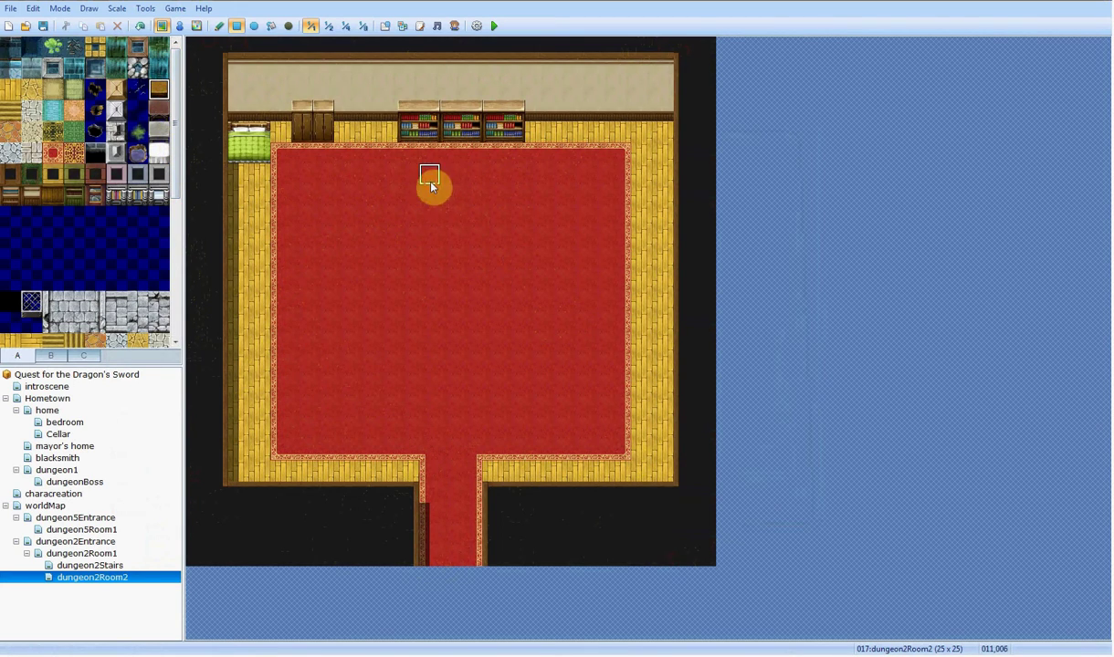
mouse_move(433, 182)
mouse_down()
mouse_move(487, 405)
mouse_move(450, 405)
mouse_up()
mouse_move(388, 388)
mouse_down()
mouse_move(408, 395)
mouse_move(402, 198)
mouse_move(477, 219)
mouse_move(492, 201)
mouse_up()
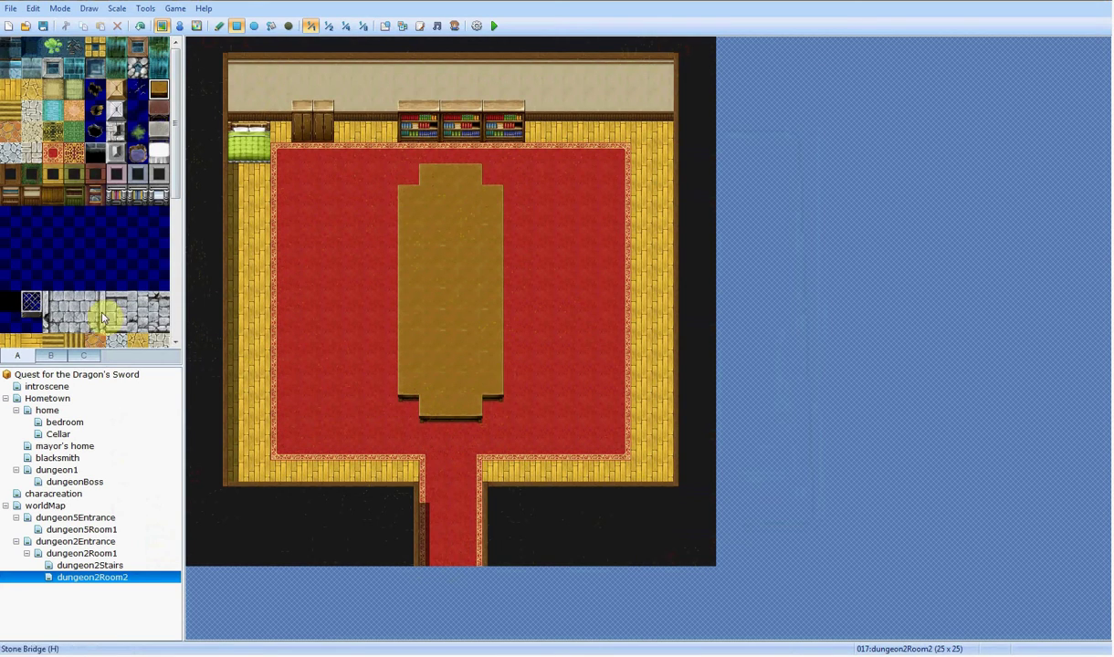
Step: Place a high-backed wooden chair at the head of the table, centred in front of the bookshelves
click(50, 355)
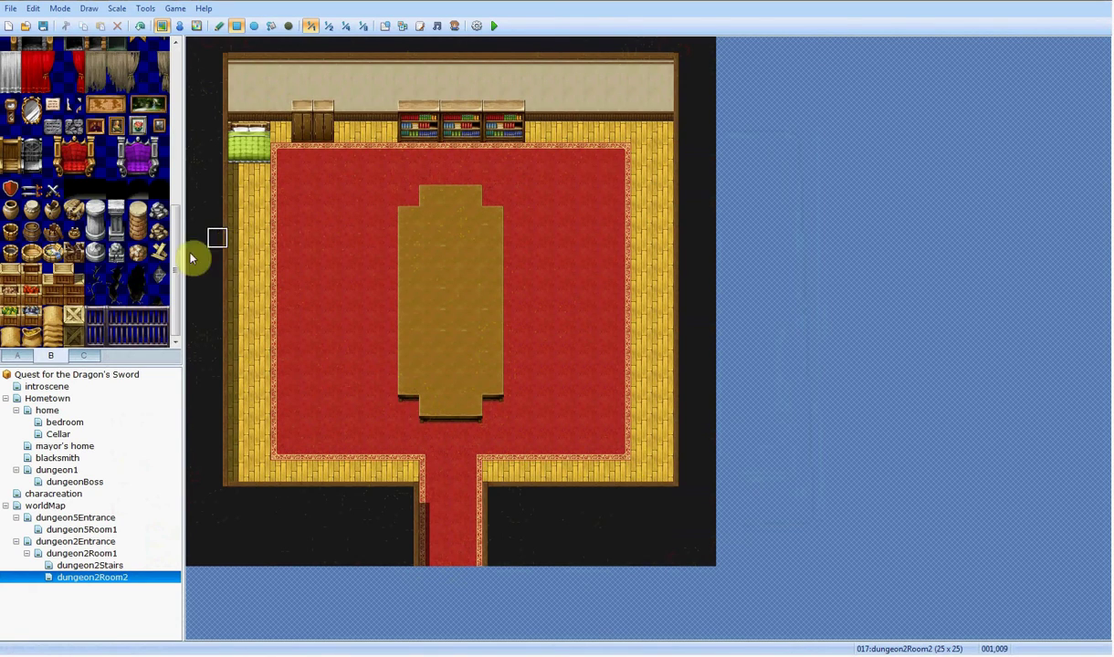
click(78, 156)
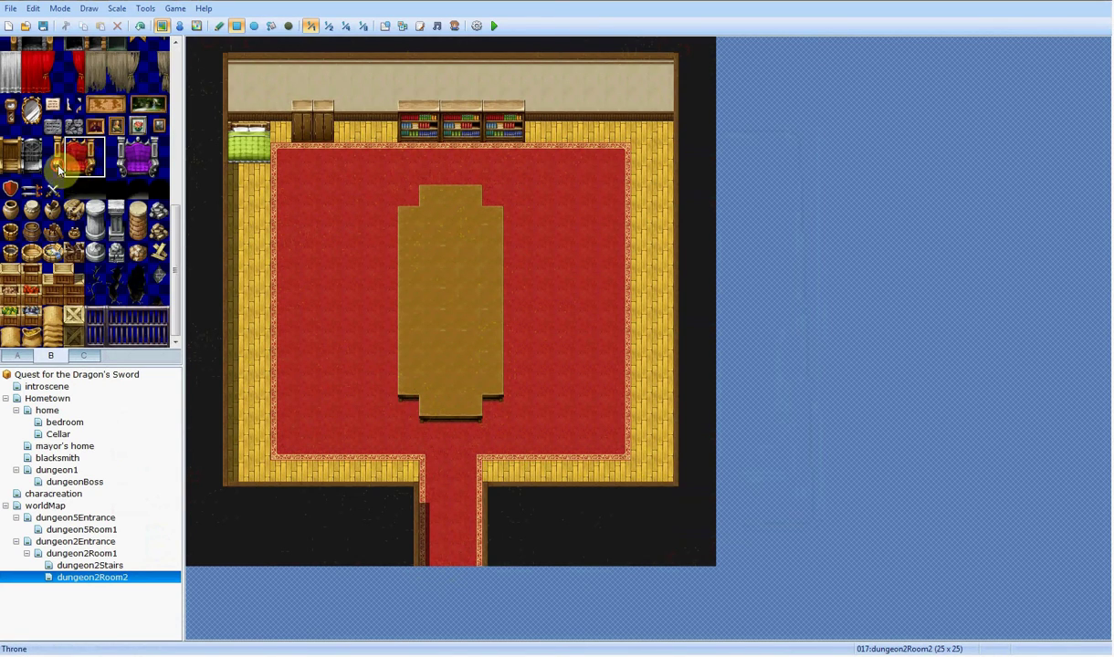
drag(91, 157, 10, 168)
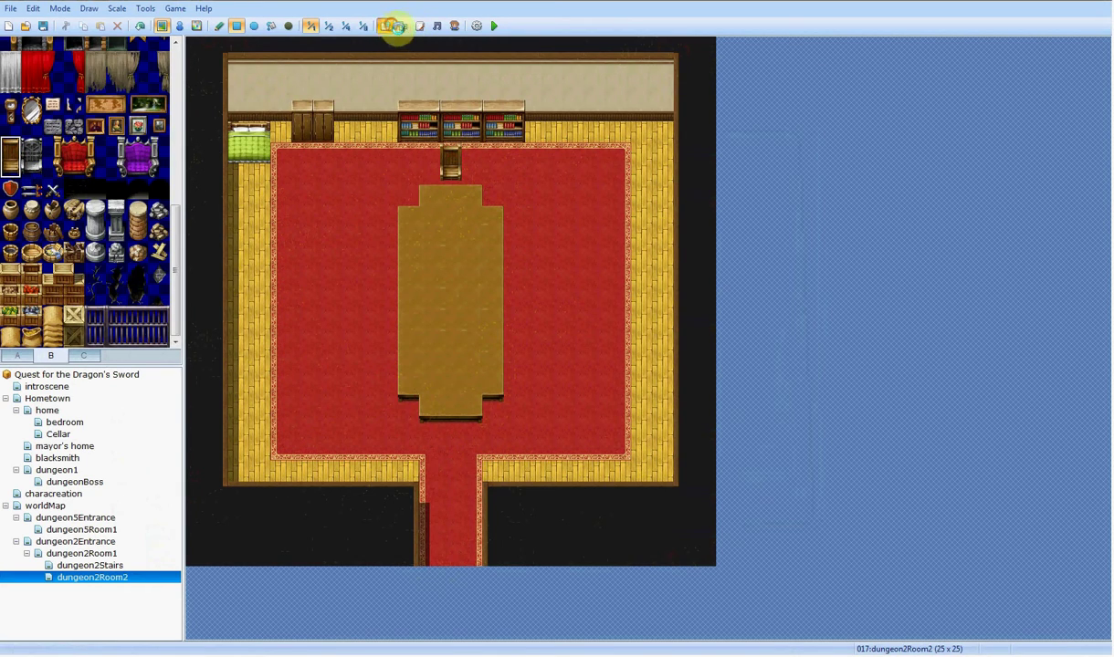
Step: Check the passage settings of the chair and throne tiles in the Interior tileset's B sheet in the database
click(385, 26)
click(644, 112)
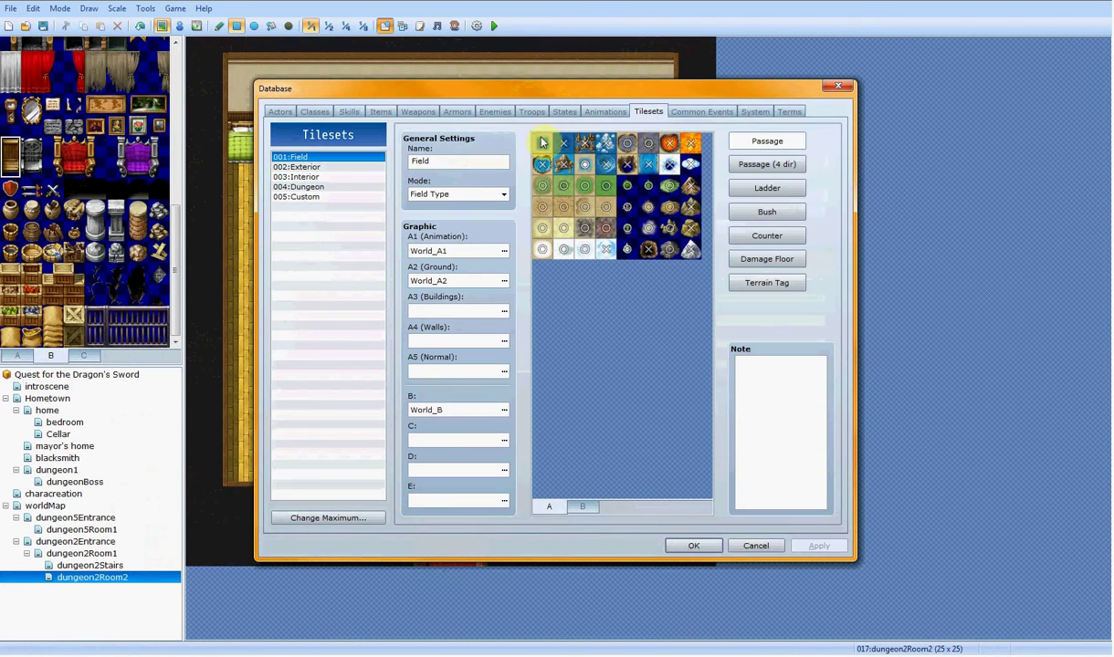
click(322, 176)
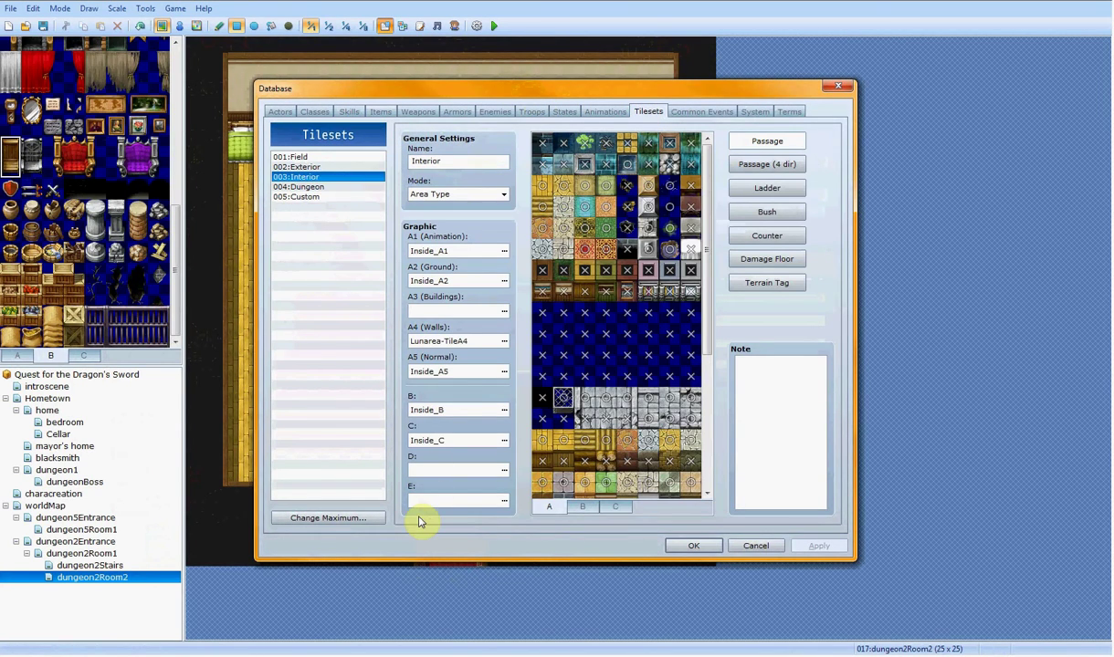
click(582, 507)
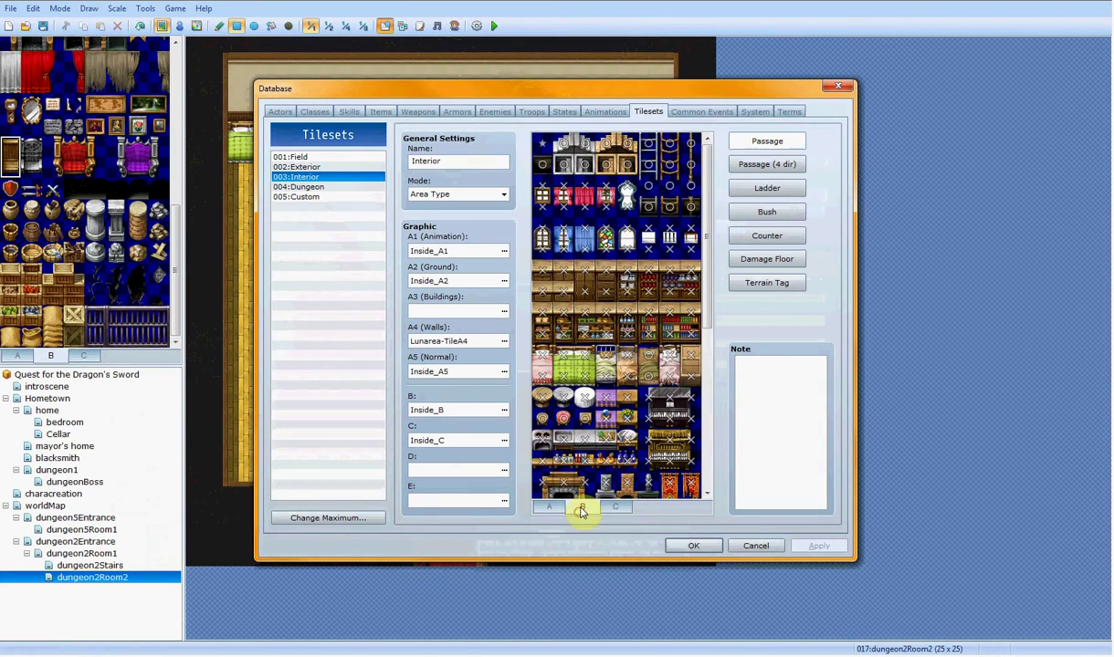
scroll(648, 379, down, 4)
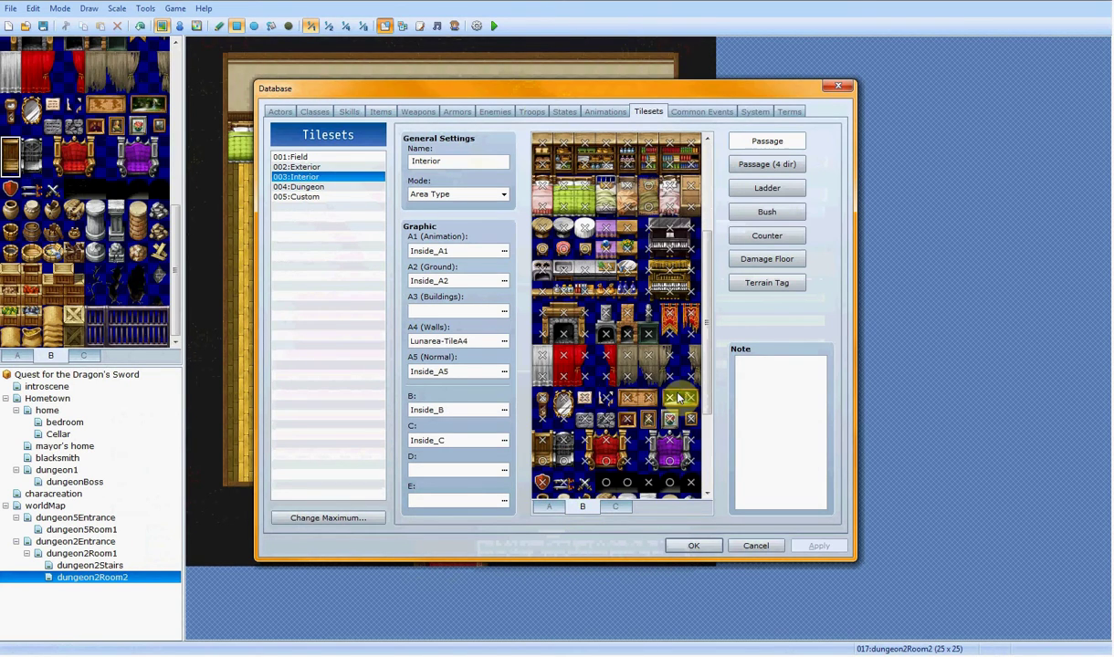
click(750, 545)
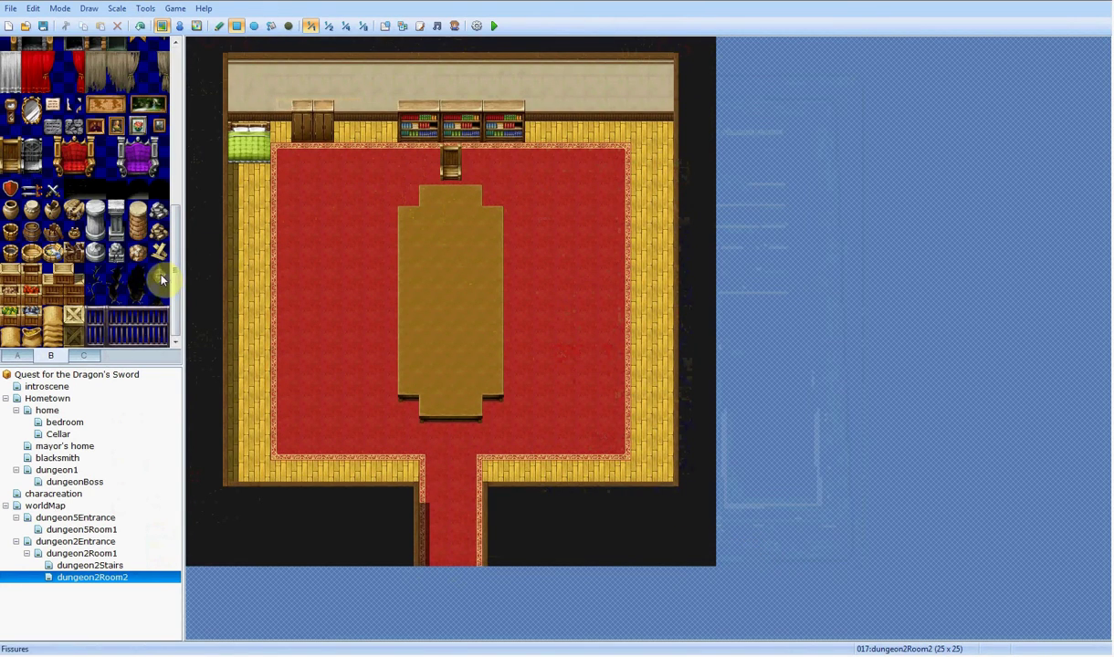
Step: Place small round wooden stools around the table, four along each long side and one centred at its foot
scroll(178, 231, up, 1)
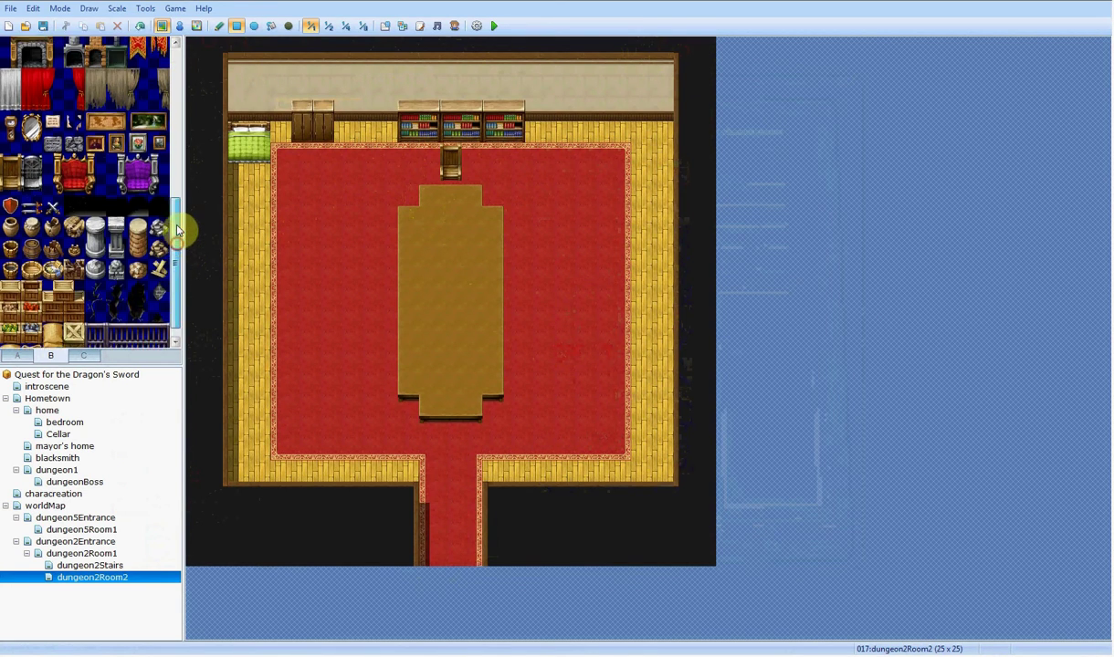
drag(178, 231, 140, 130)
click(11, 235)
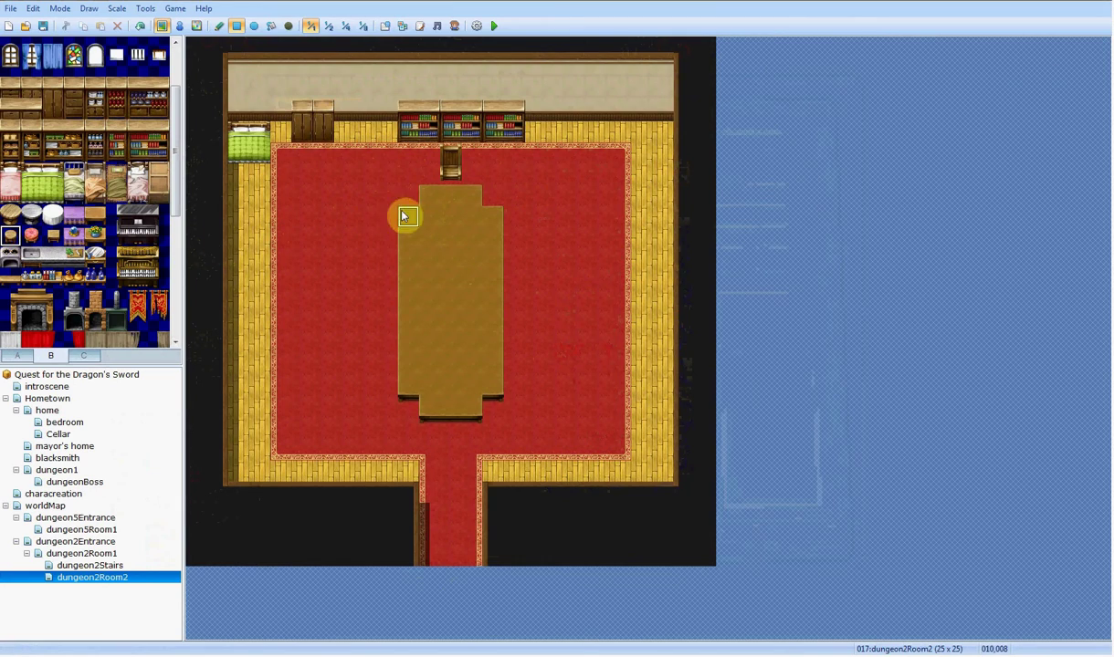
click(384, 244)
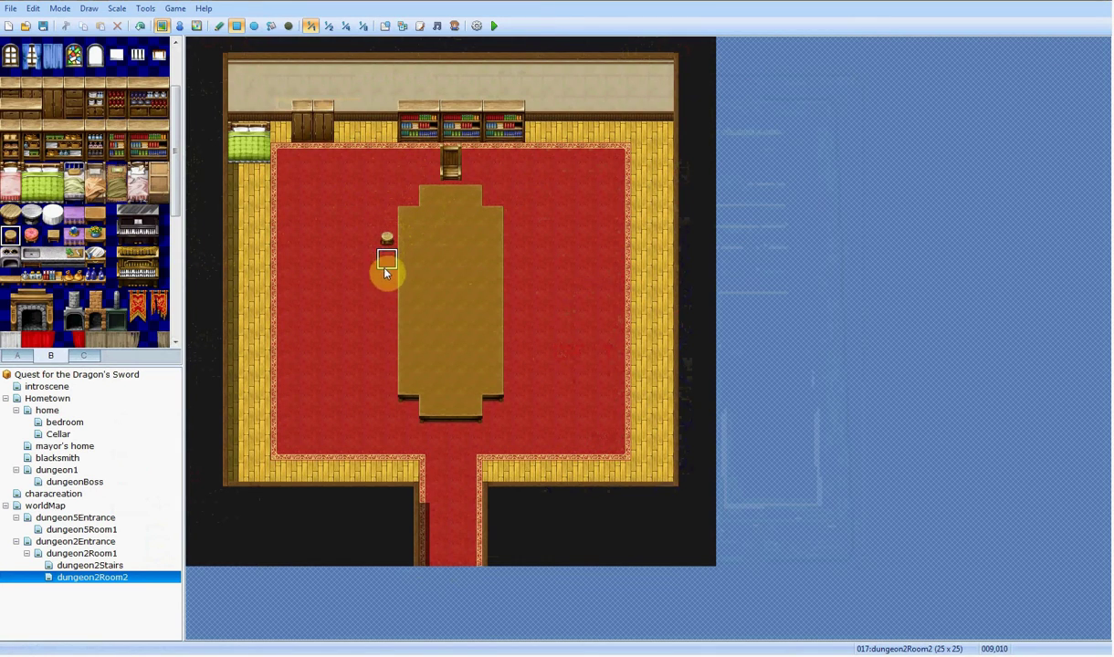
click(386, 283)
click(387, 366)
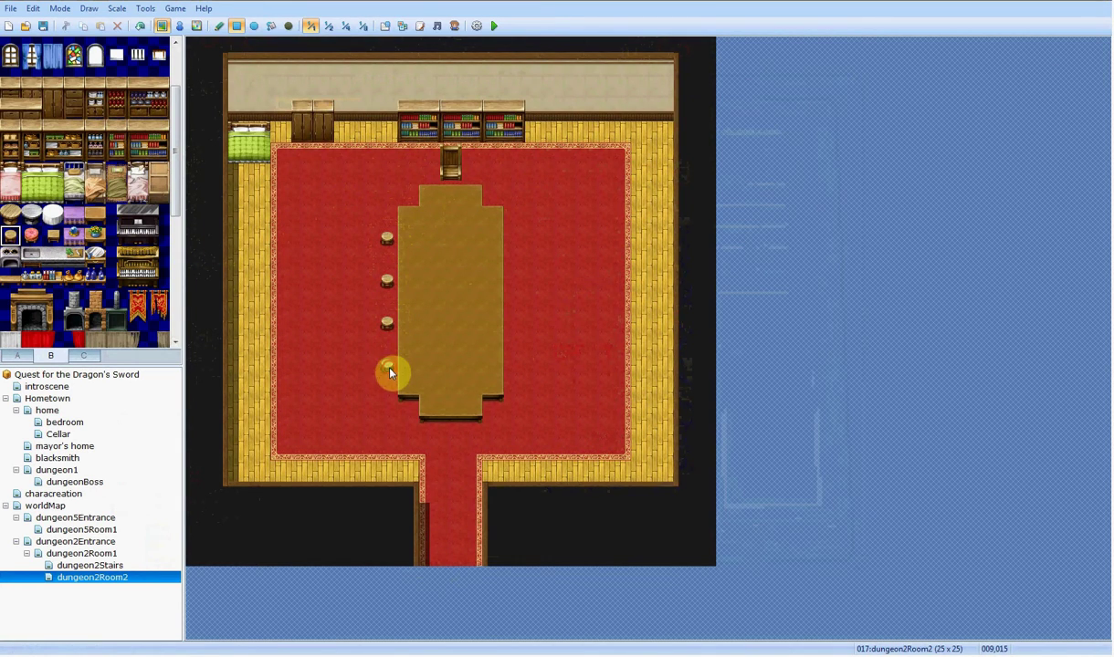
click(513, 369)
click(511, 325)
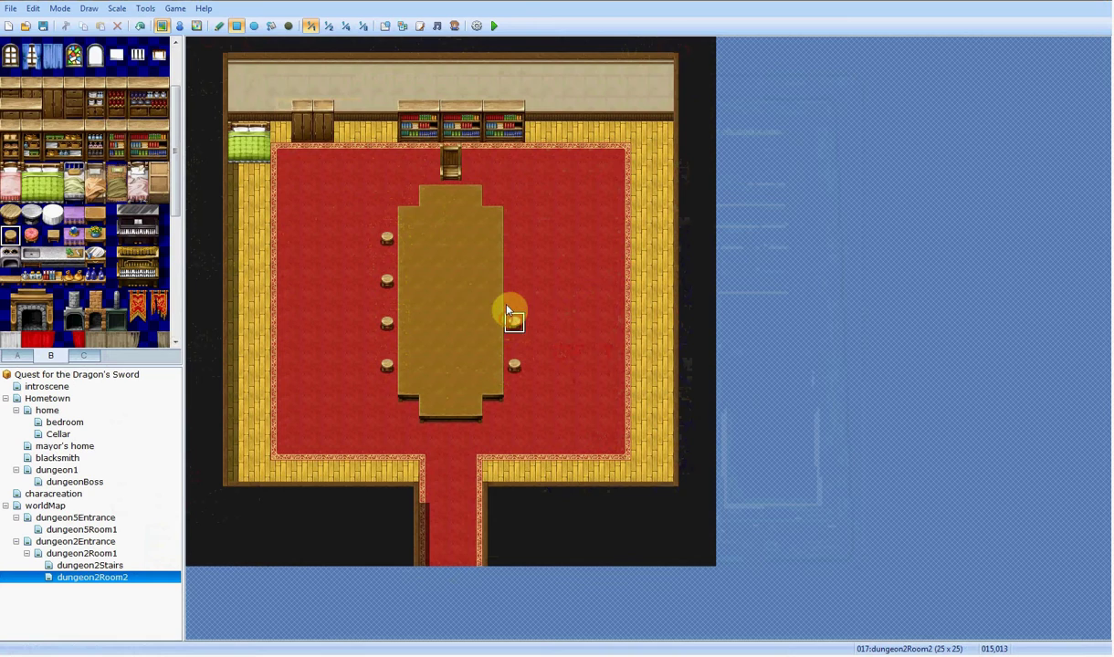
click(514, 283)
click(514, 238)
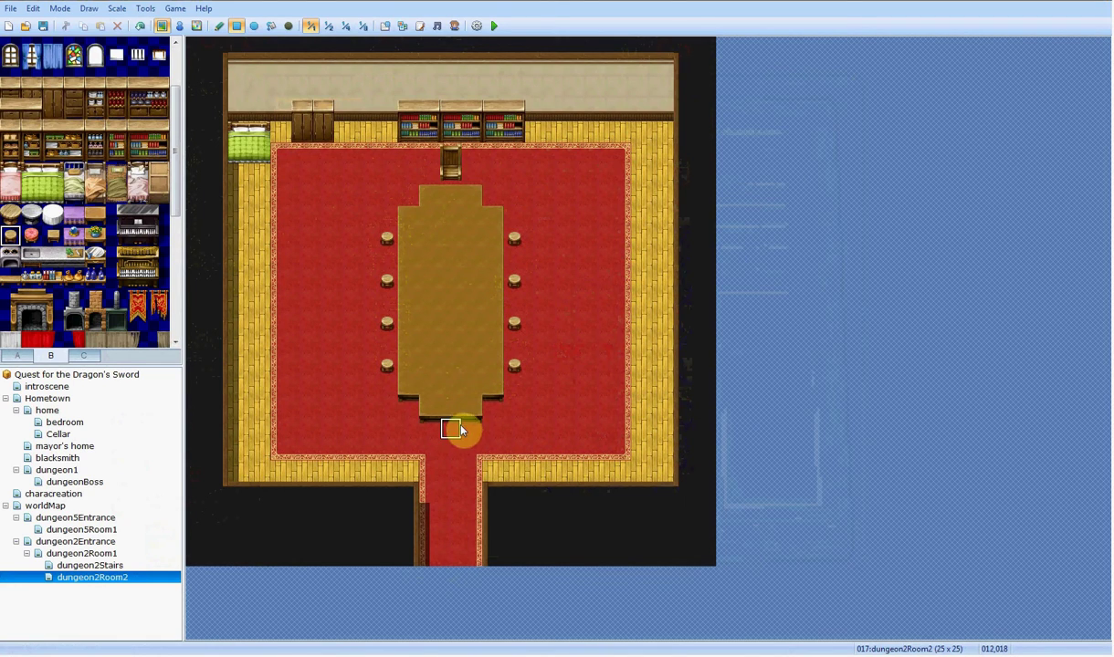
click(451, 429)
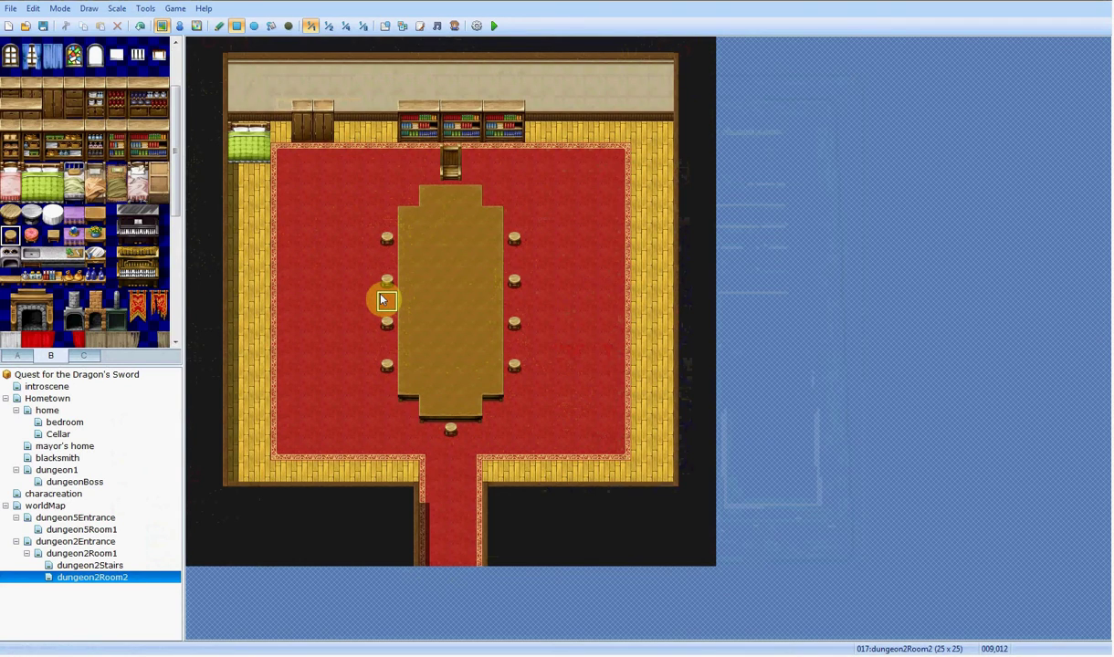
Step: Remove all the stools around the table, restoring the plain red carpet beneath them
right_click(378, 389)
drag(384, 365, 378, 223)
drag(516, 236, 519, 381)
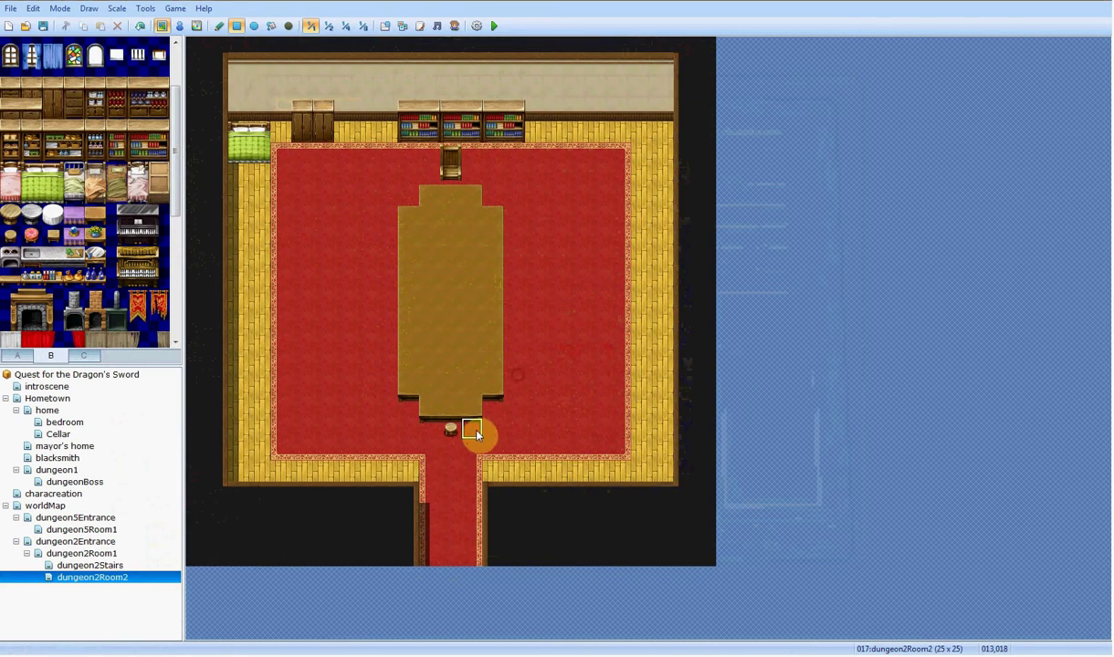
click(408, 201)
Step: Create a new event on the chair at the head of the table and open its graphic selection
click(180, 25)
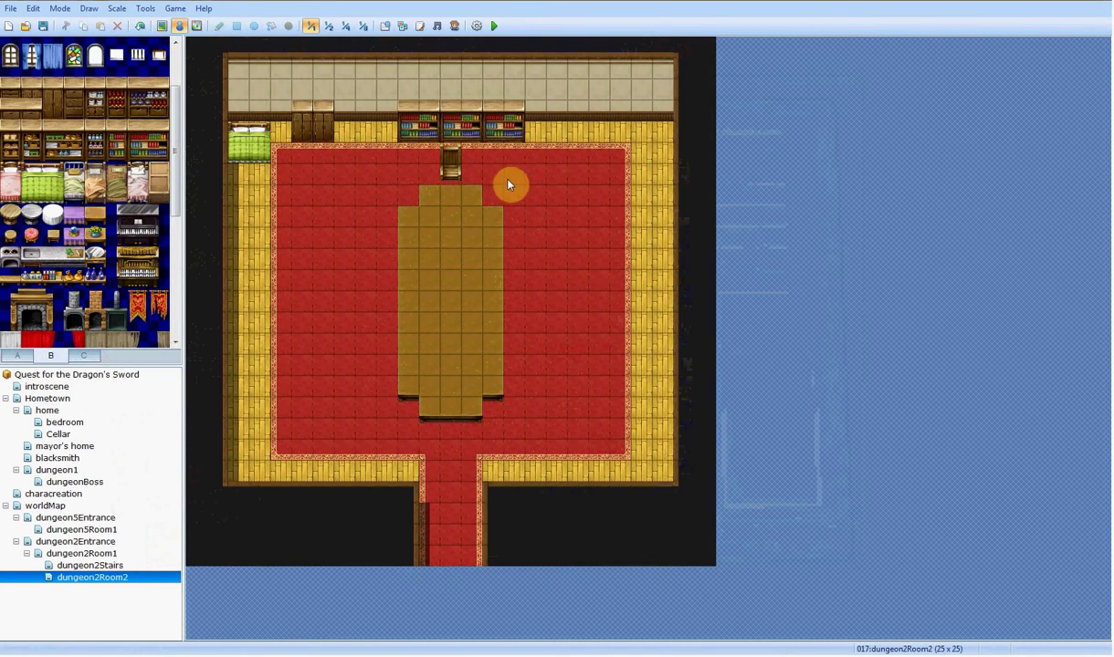
double_click(449, 174)
double_click(330, 364)
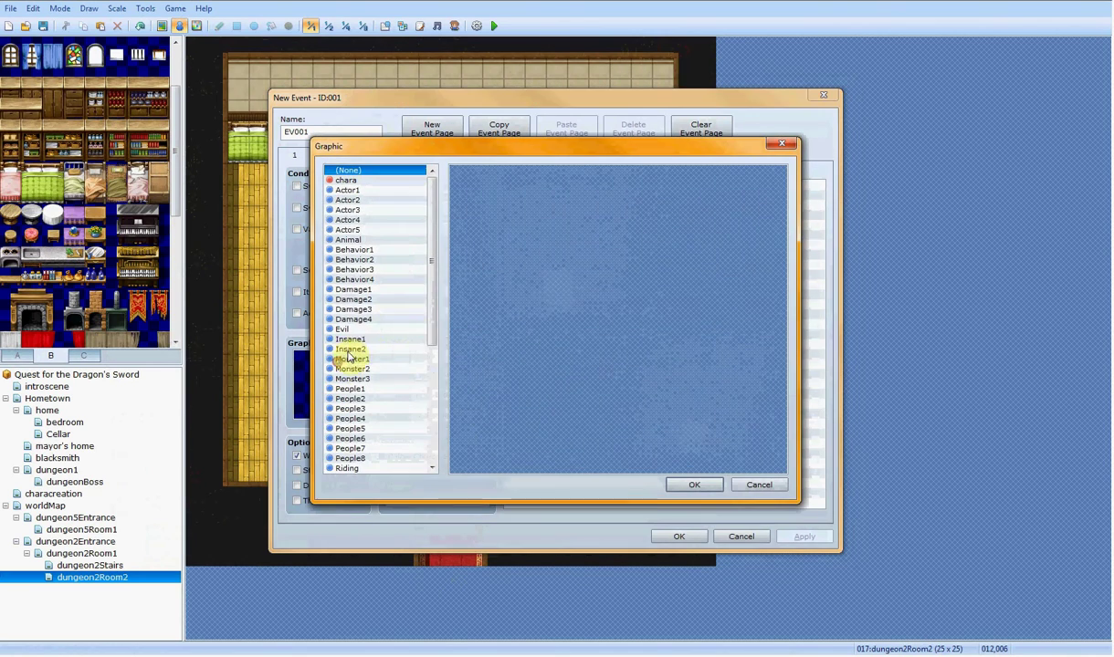
Step: Compare the People1 and Damage1 to Damage4 character sheets for a figure suited to the event
click(359, 388)
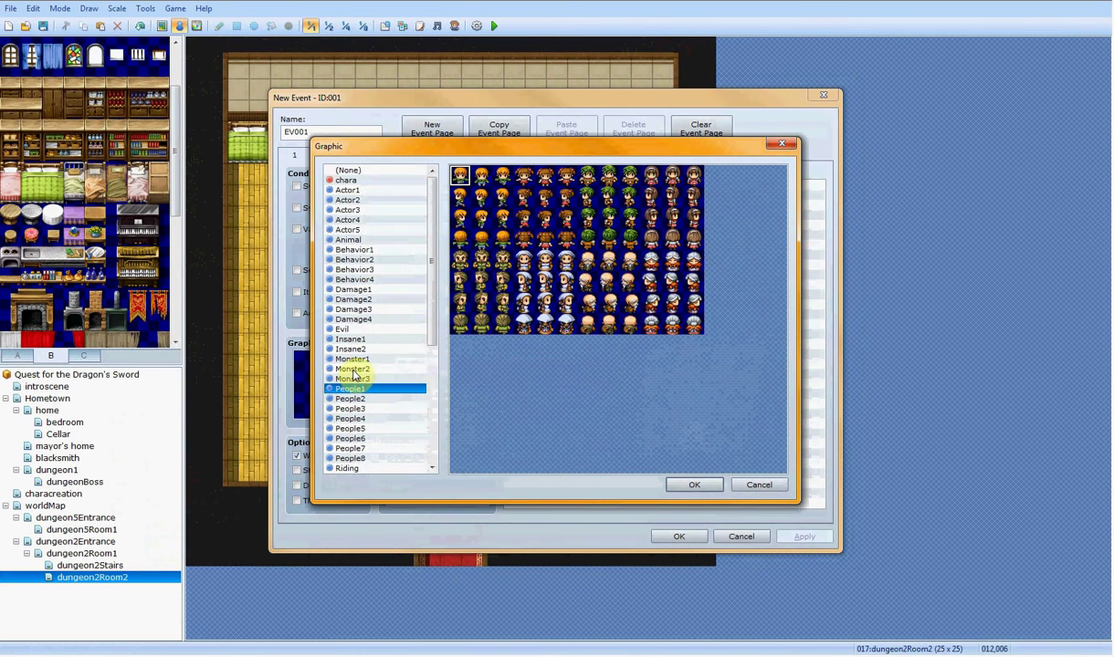
scroll(397, 360, down, 5)
scroll(399, 356, up, 2)
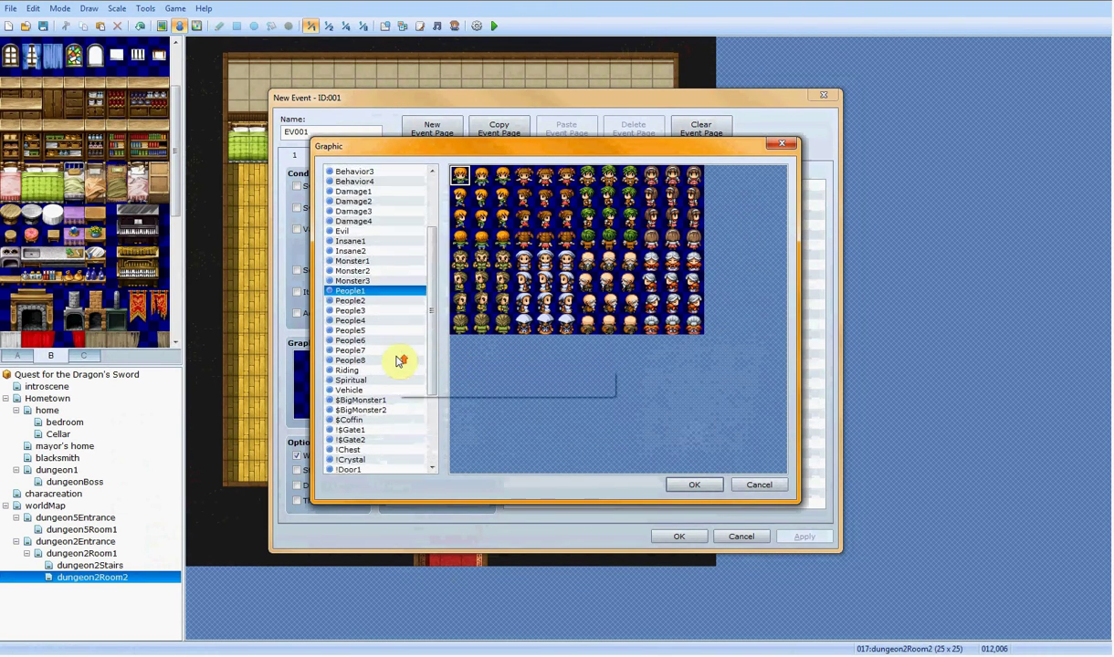
scroll(398, 358, up, 3)
click(377, 260)
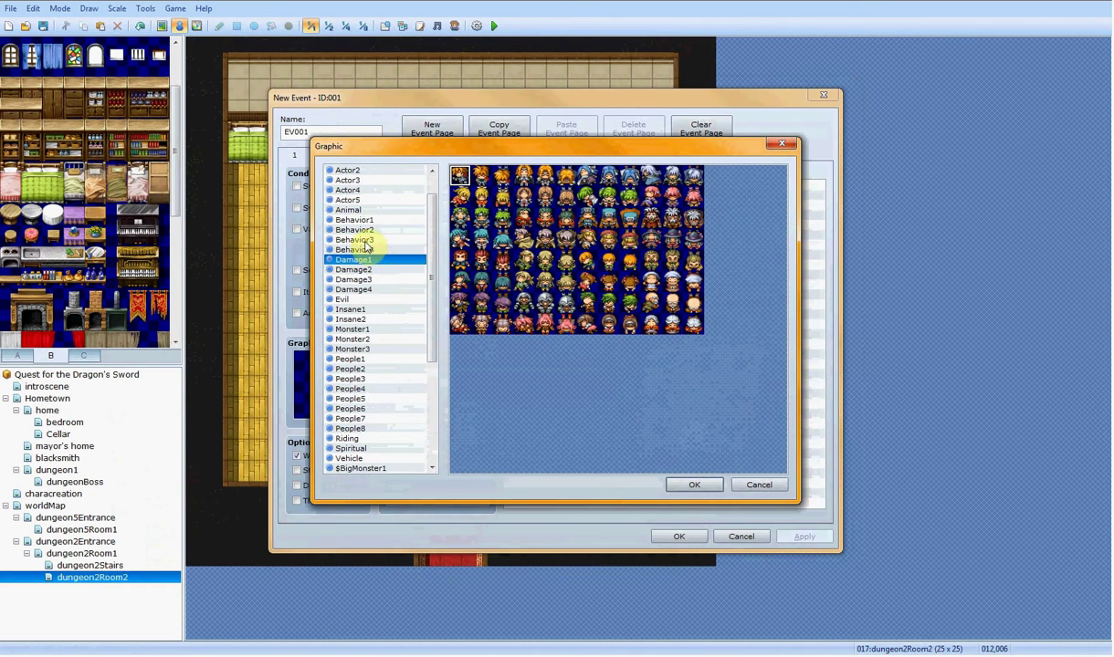
key(Down)
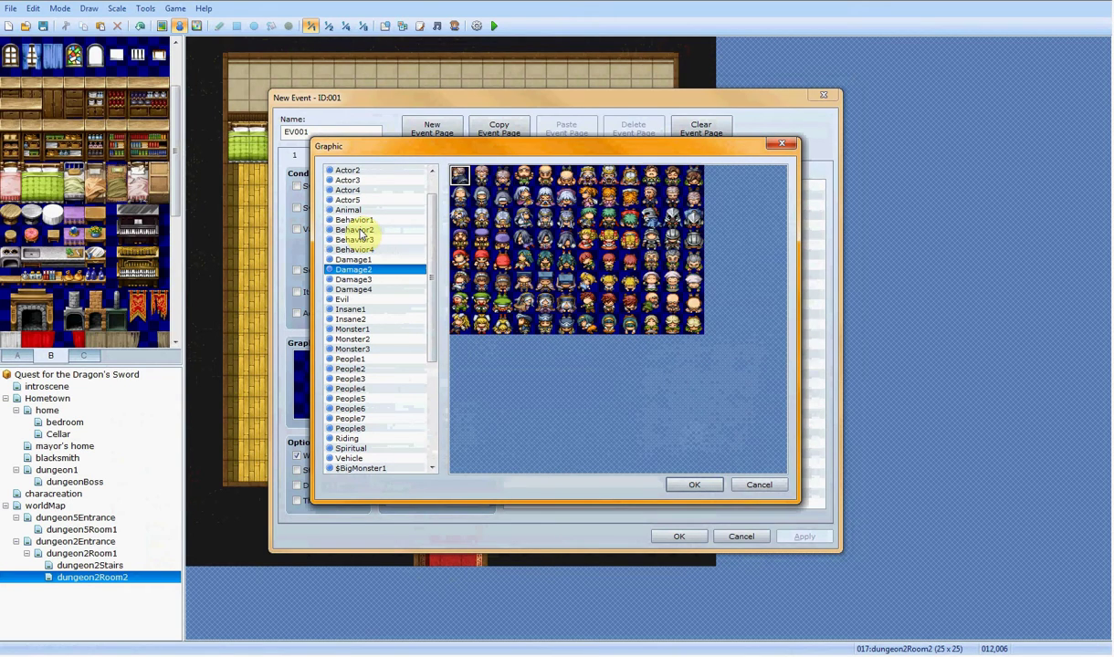
key(Down)
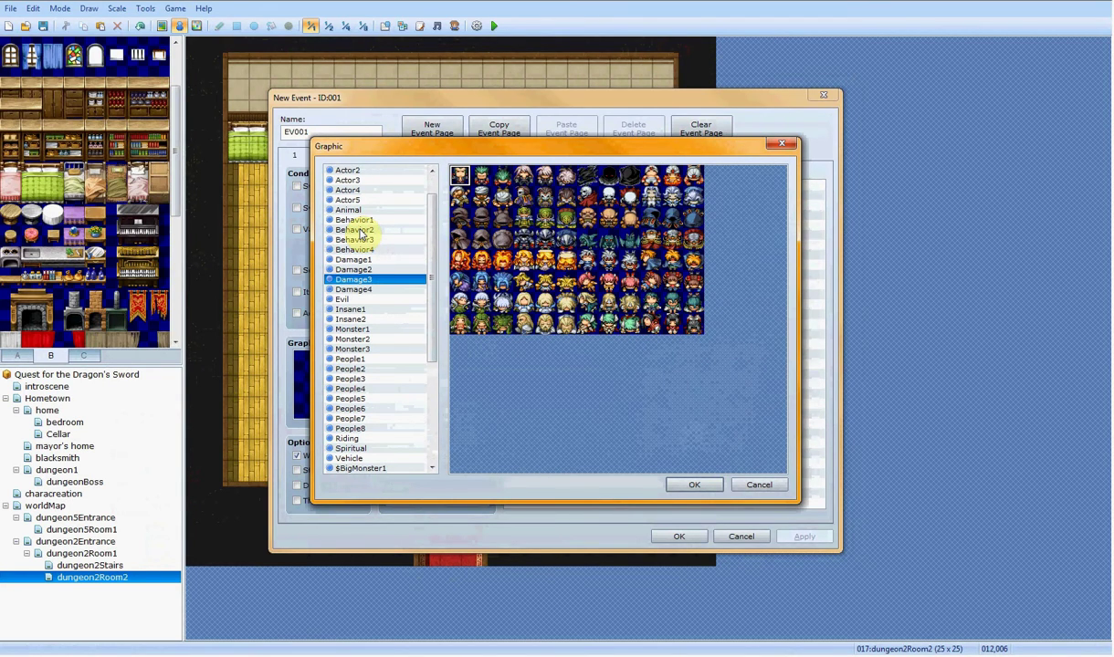
key(Down)
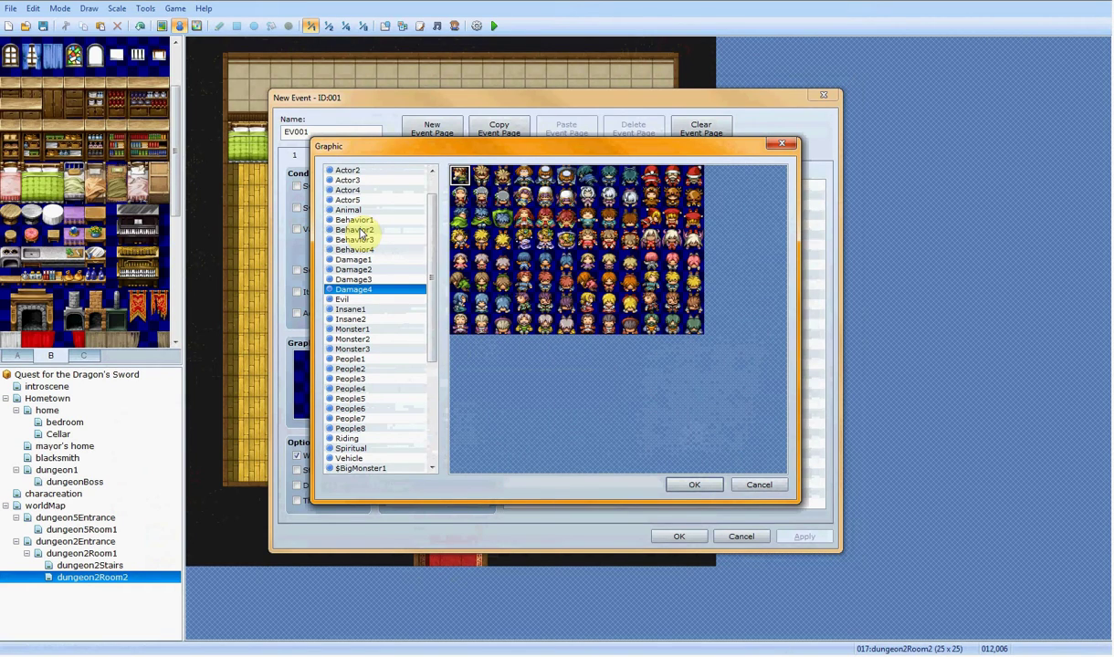
key(Up)
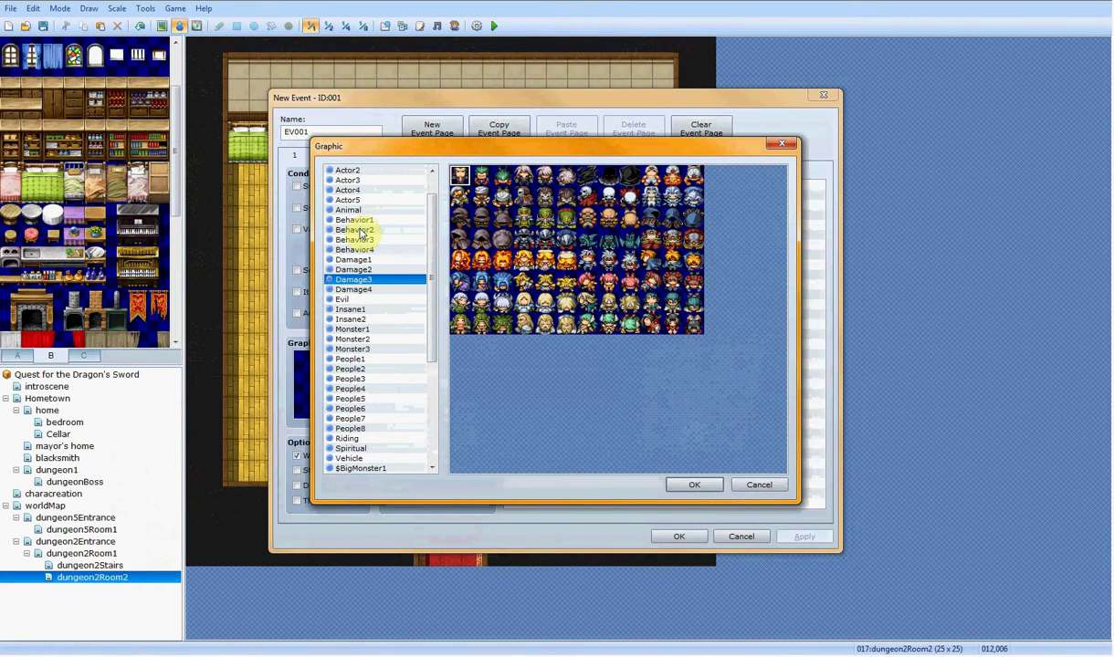
key(Up)
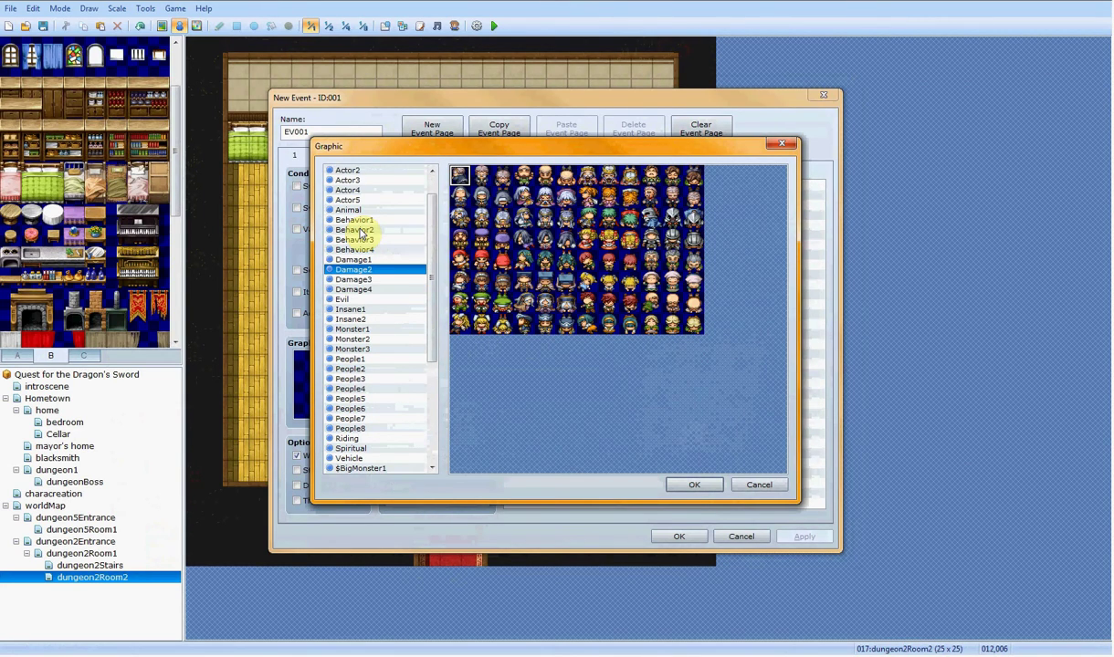
key(Up)
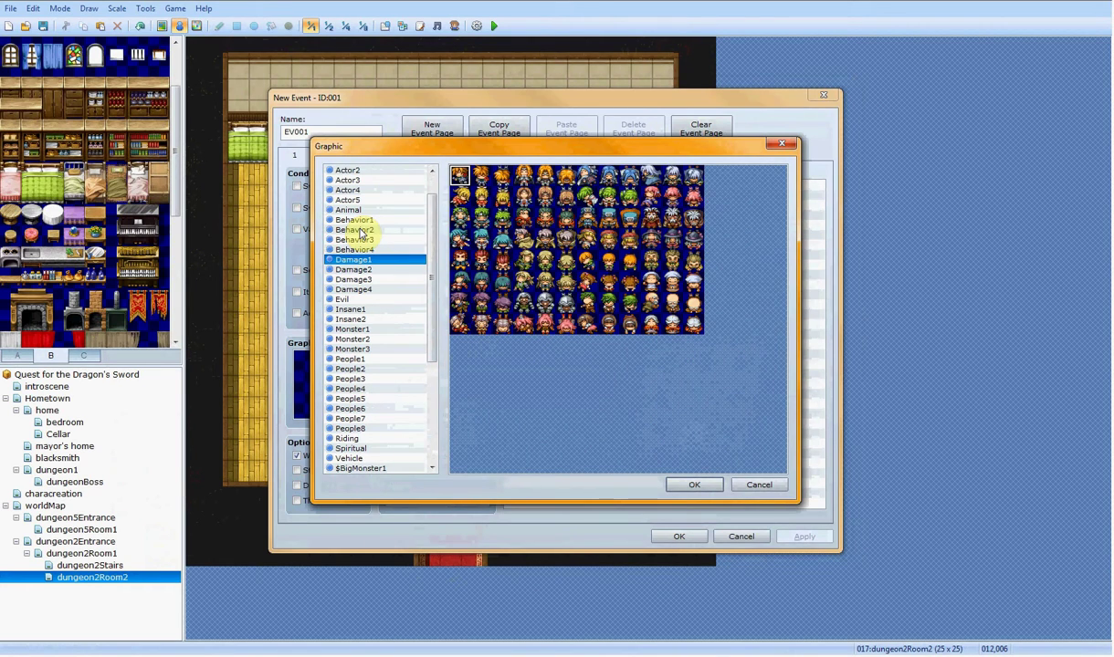
key(Down)
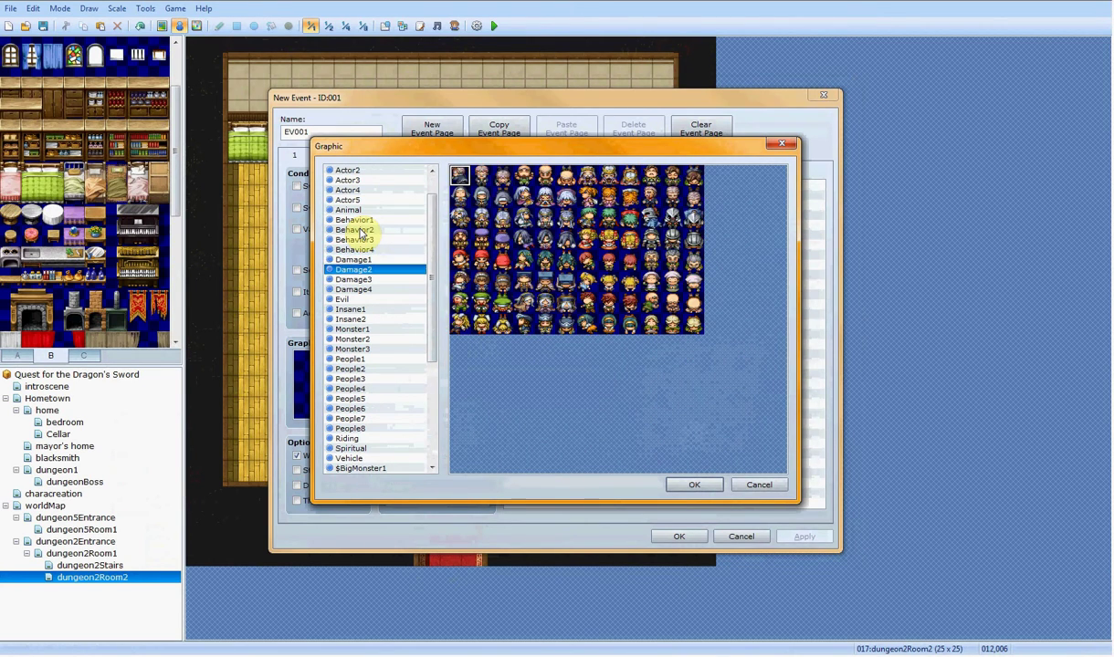
key(Up)
key(Up)
key(Down)
key(Down)
key(Down)
key(Down)
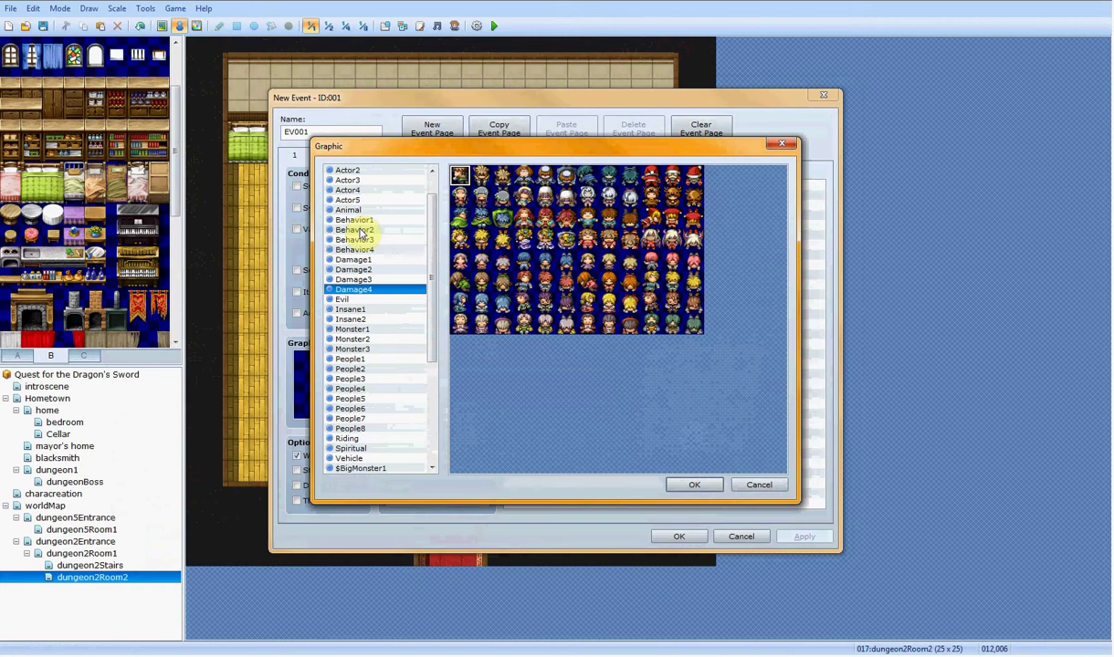
key(Up)
key(Up)
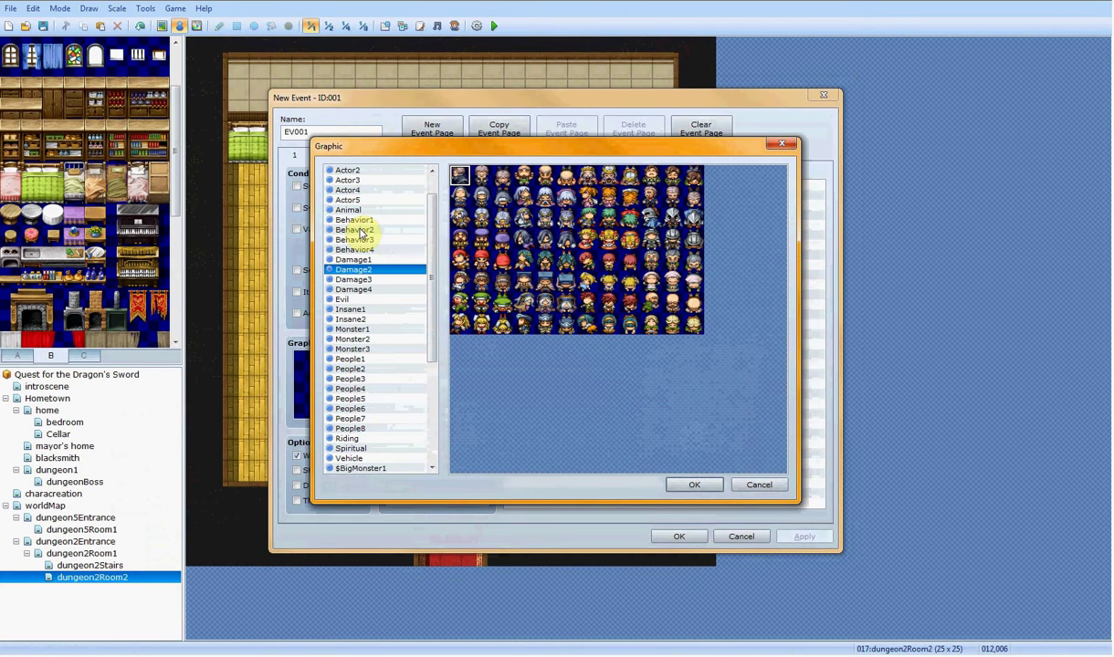
key(Down)
Step: Set the event's graphic to the slumped bald man from the Damage1 sheet
key(Up)
key(Up)
click(671, 306)
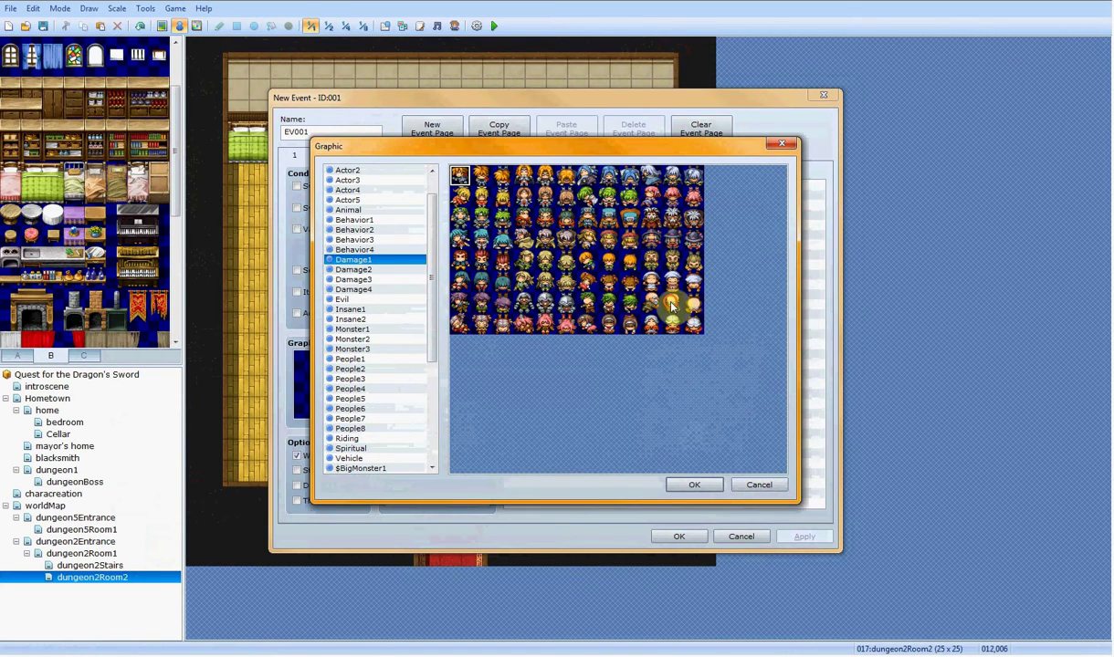
click(680, 485)
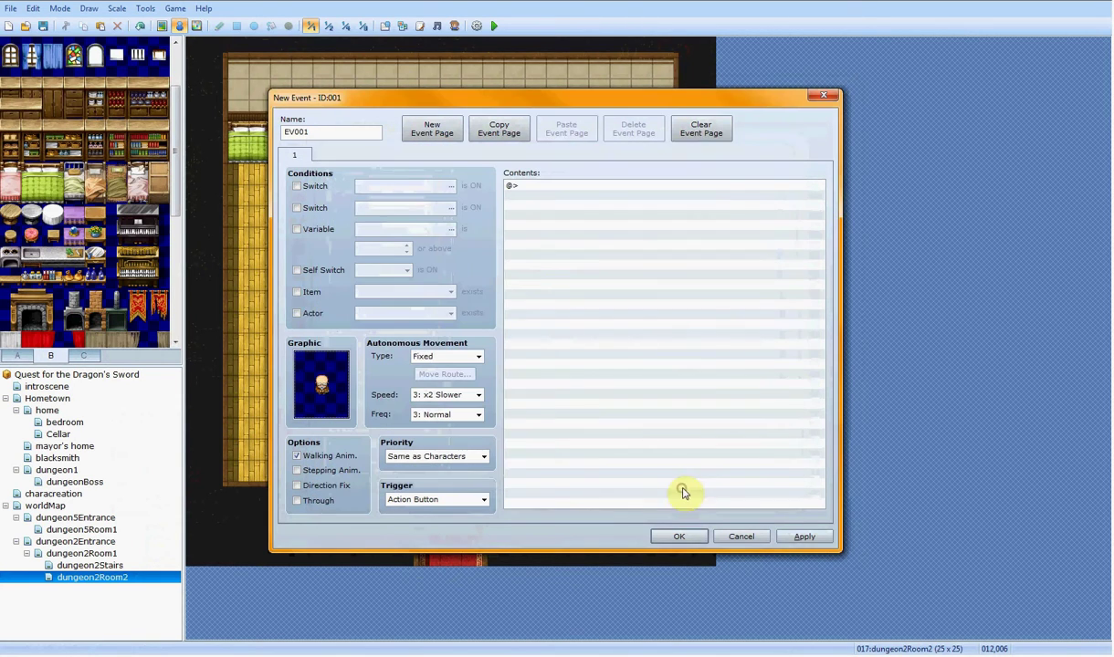
Step: Start a Show Text command in the event with the line "He's asleep... yeah let's say that."
double_click(522, 187)
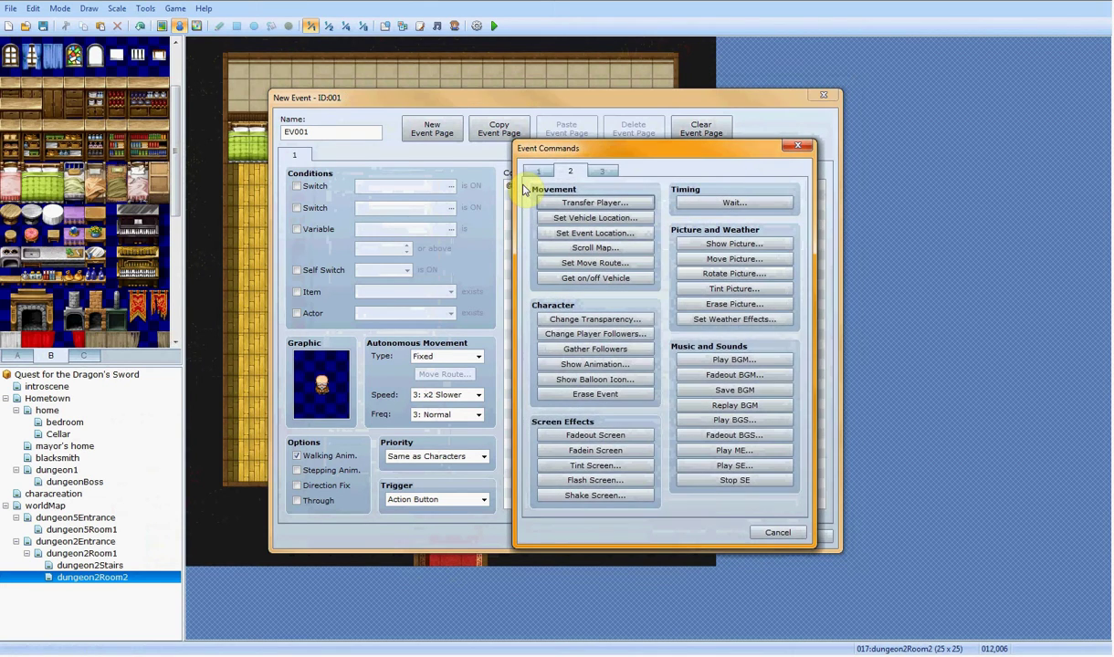
drag(539, 146, 801, 157)
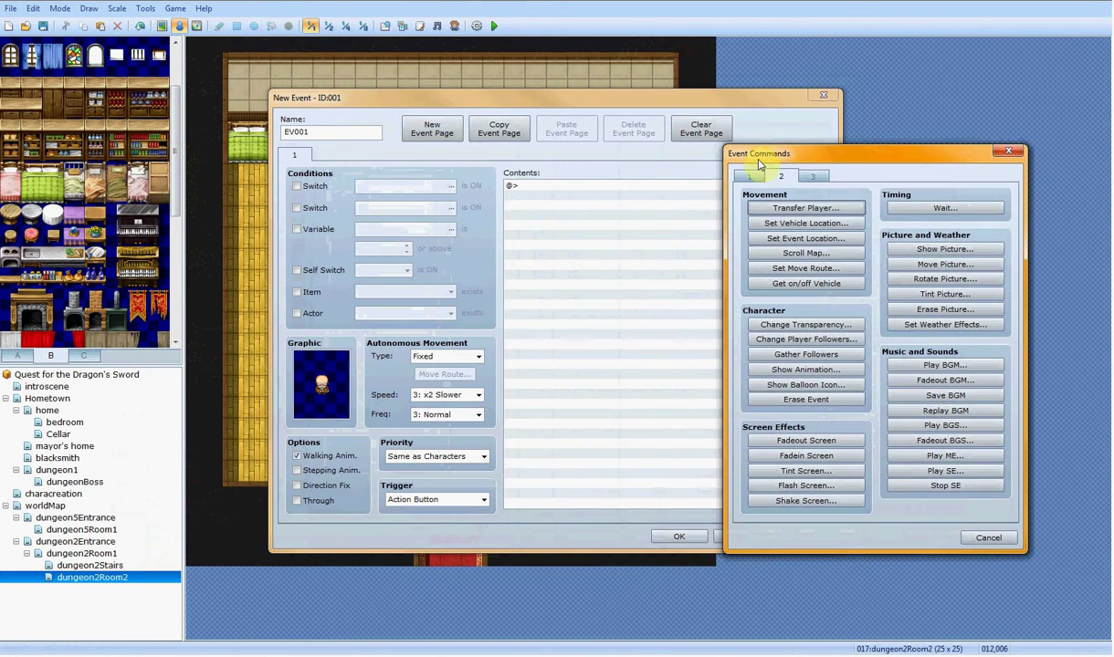
click(747, 175)
click(772, 203)
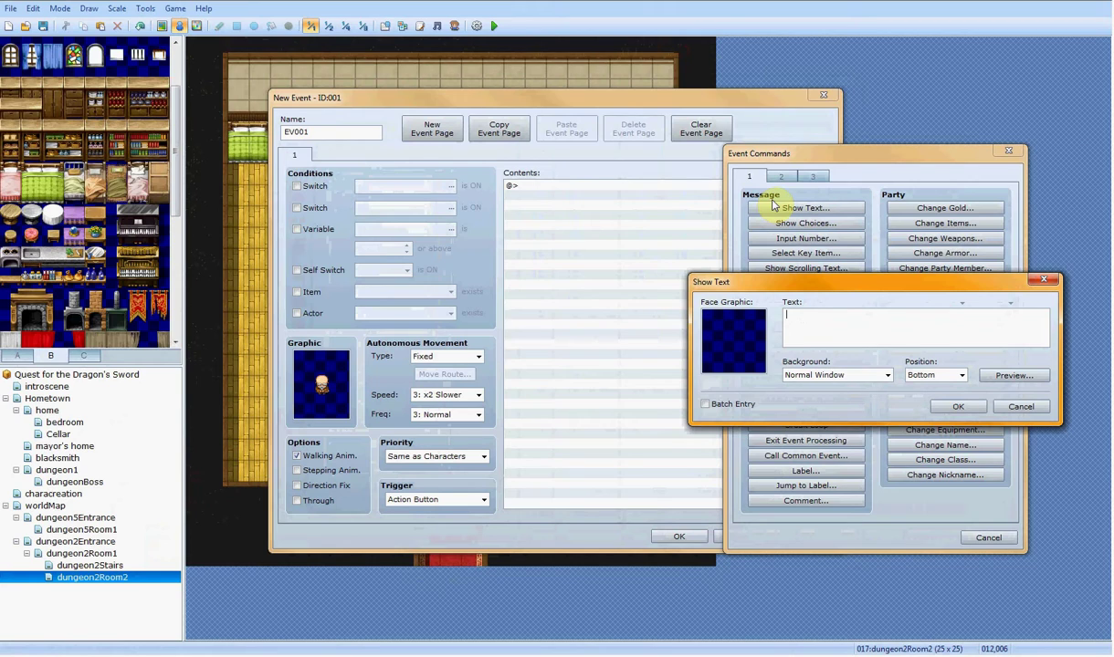
text(He's asleep... yeah let)
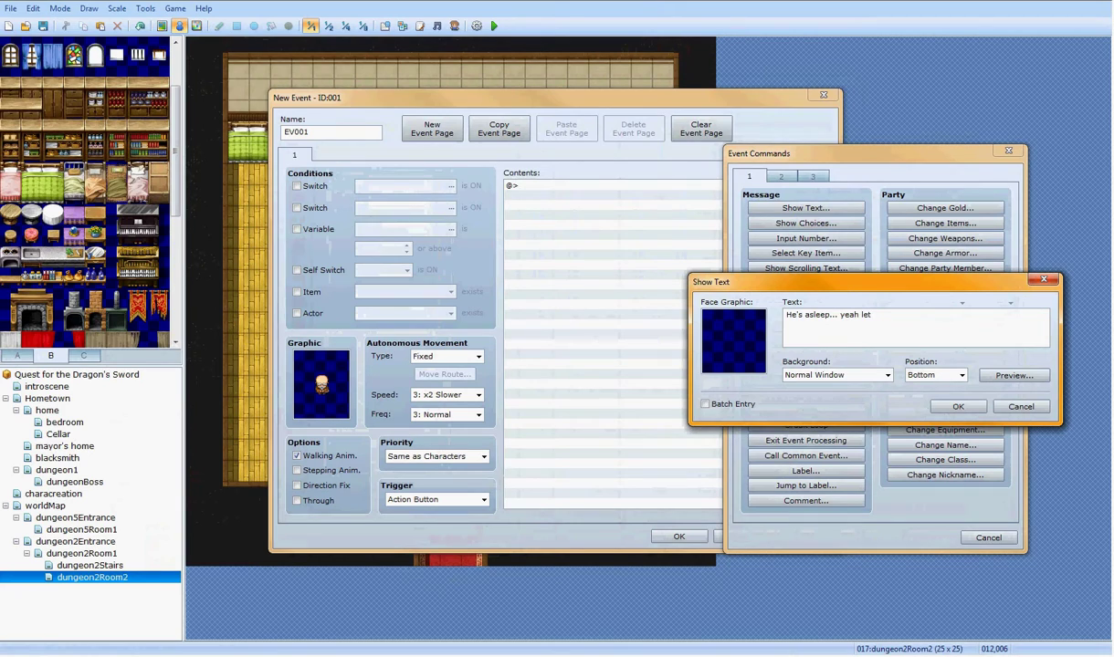
text('s say that.)
key(Return)
Step: Finish the message with "He's asleep, but there's a large key on his belt. Take it?" below a blank line, preview it and add it
text(He's a)
text(ep,)
key(BackSpace)
key(BackSpace)
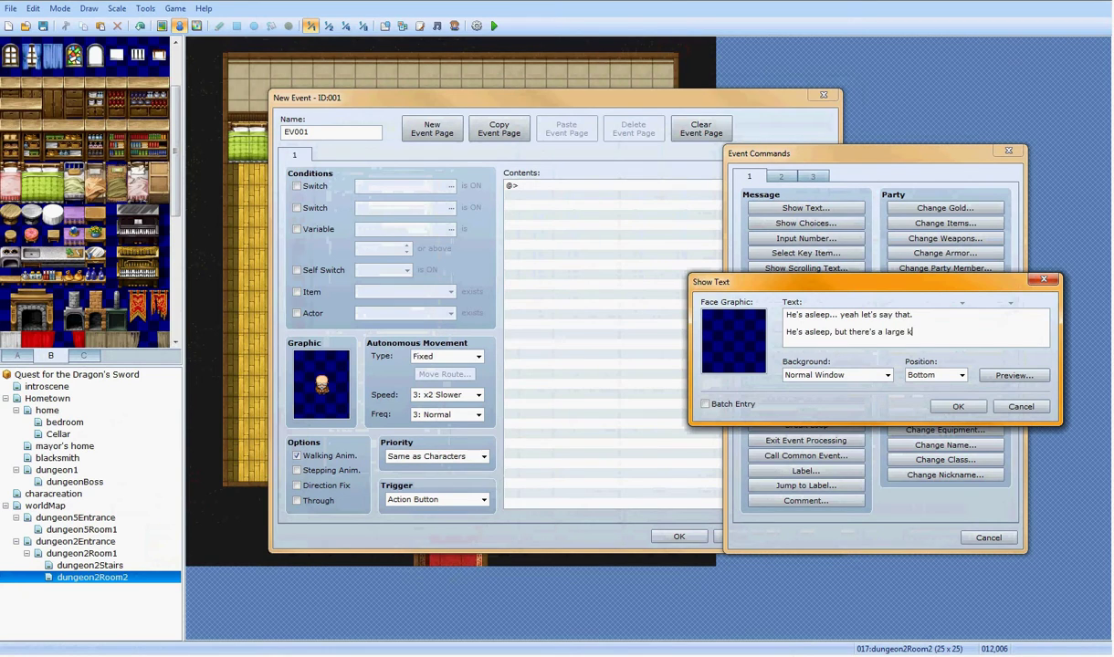
text(ey on)
text(ake it?)
click(1011, 375)
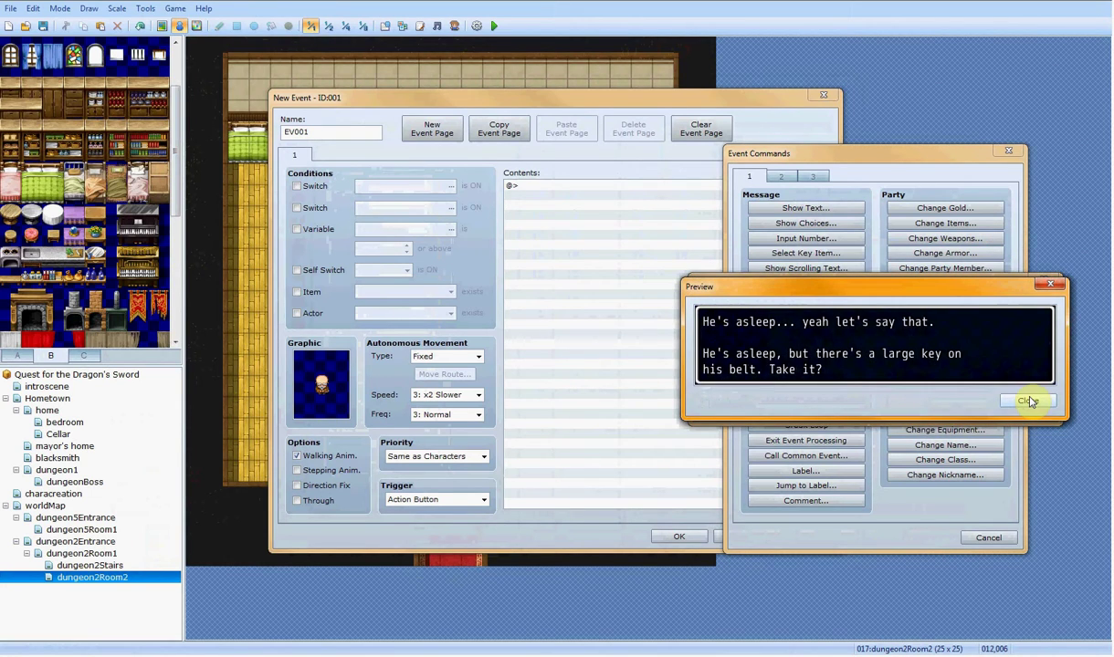
click(1028, 402)
click(917, 387)
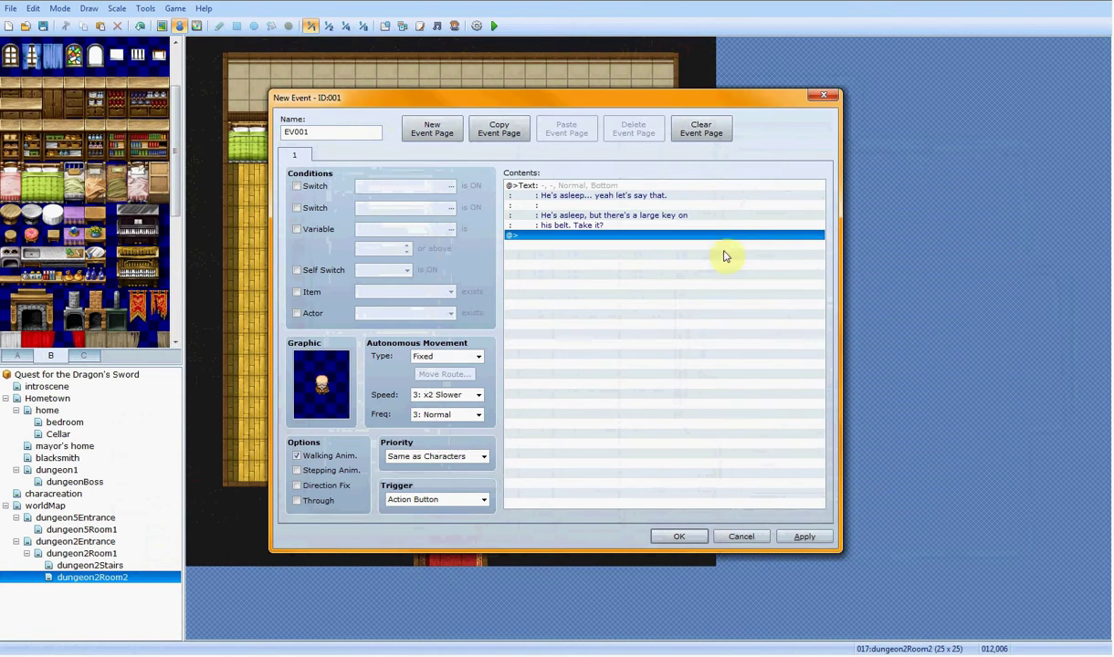
Step: Add a Show Choices command with the options Yes and No after the message
double_click(630, 236)
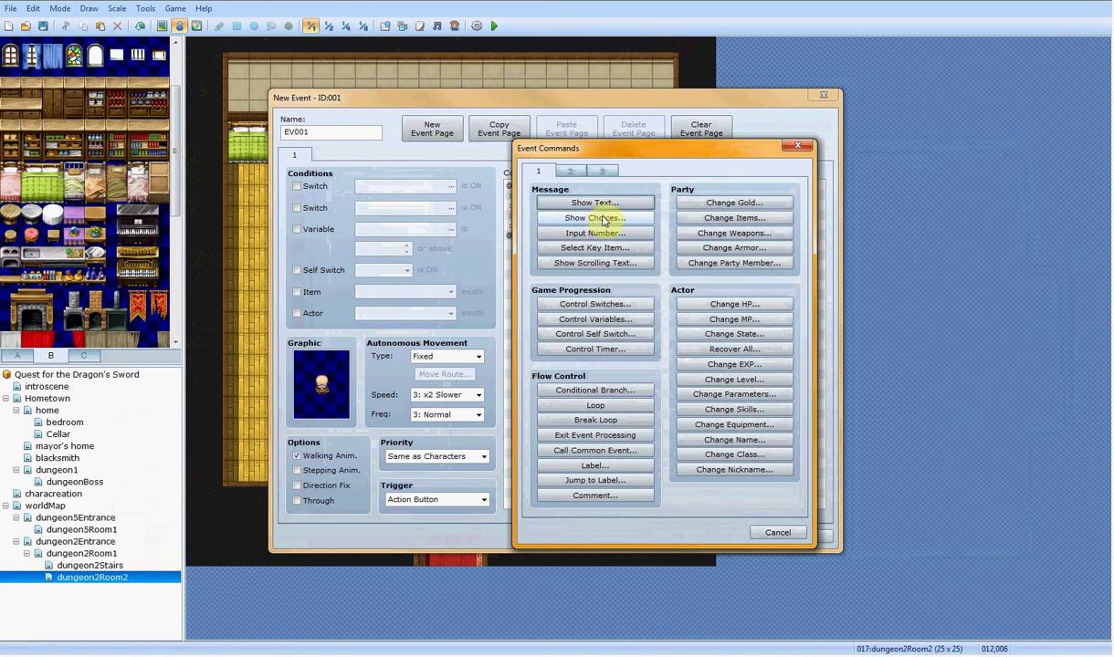
click(602, 220)
click(673, 414)
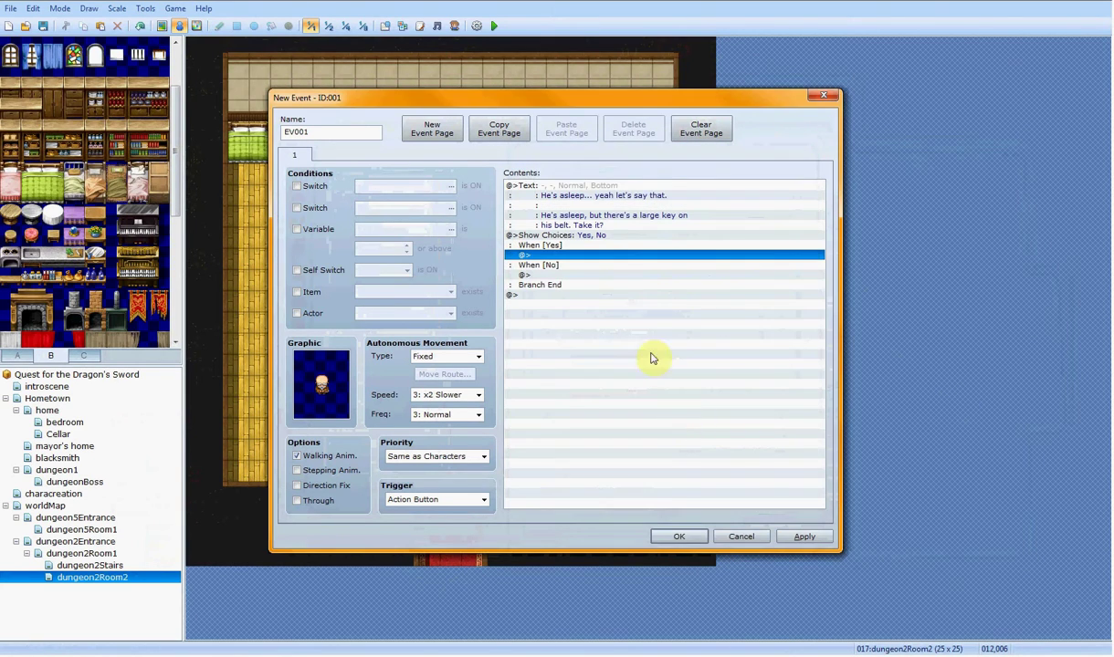
Step: Add a Change Items command to the Yes branch that increases the Boss Key by 1
double_click(605, 257)
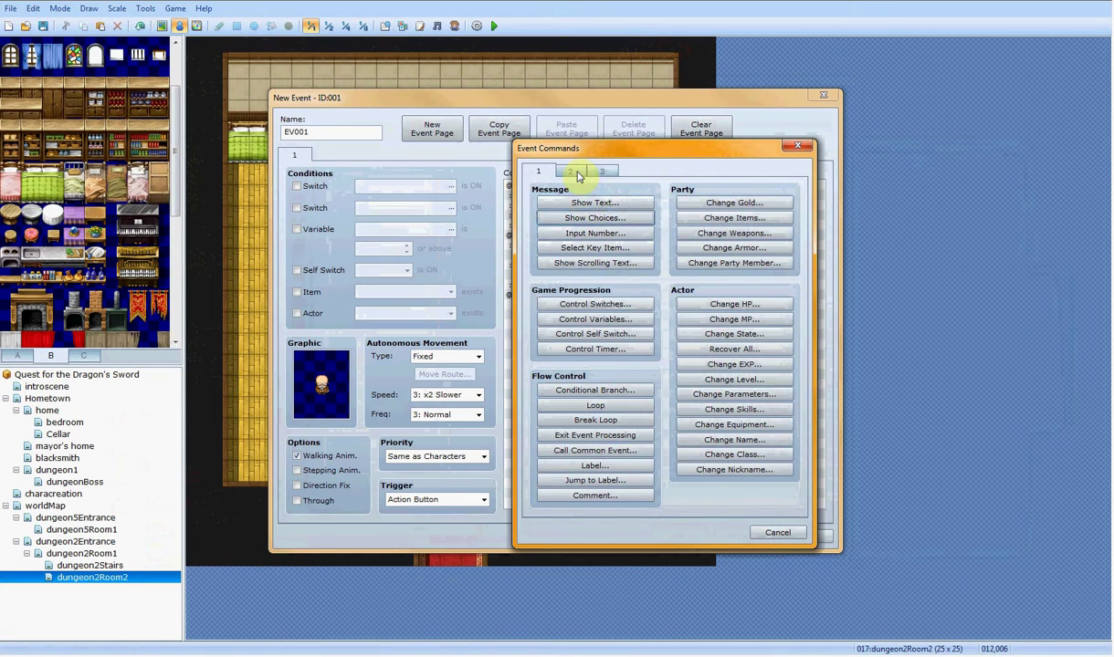
click(701, 219)
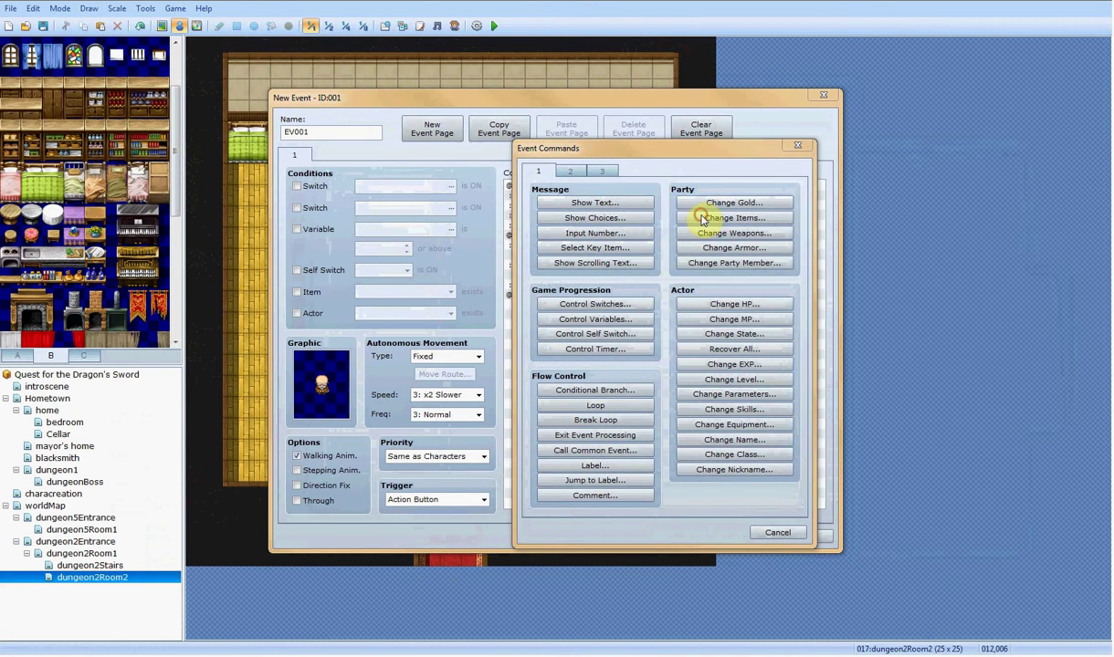
click(669, 293)
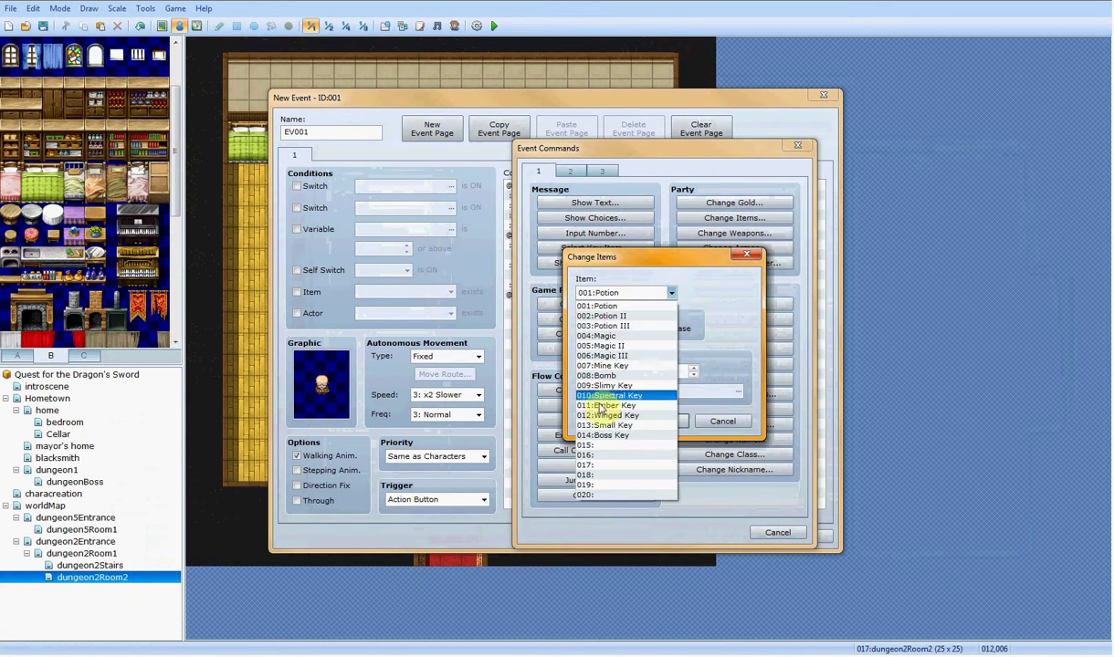
click(603, 429)
key(Down)
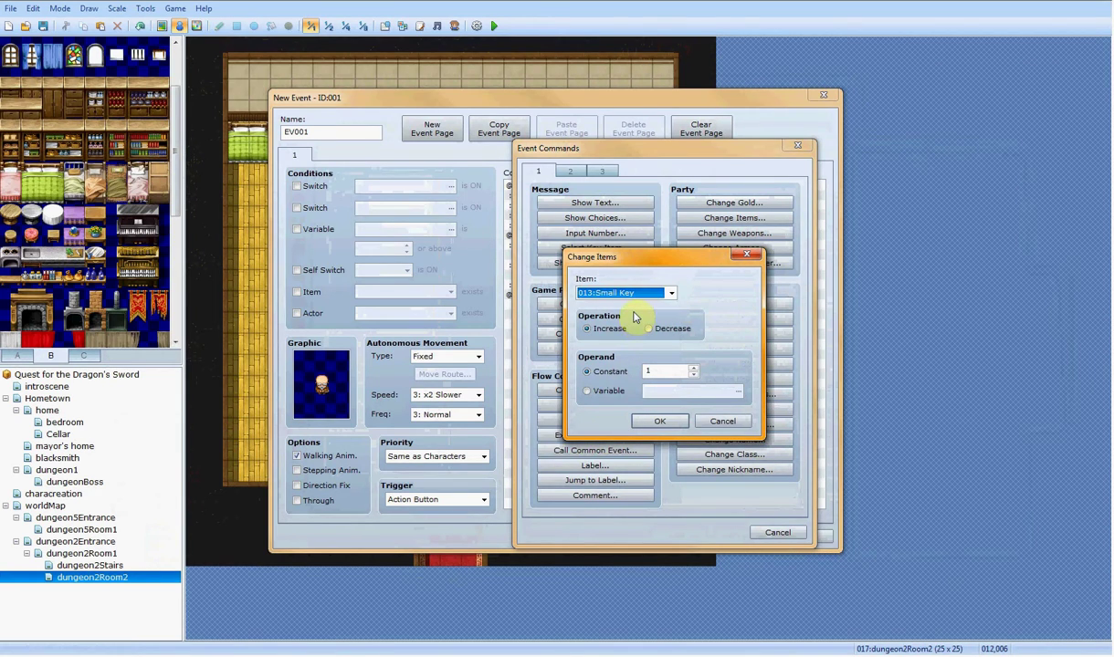
click(660, 421)
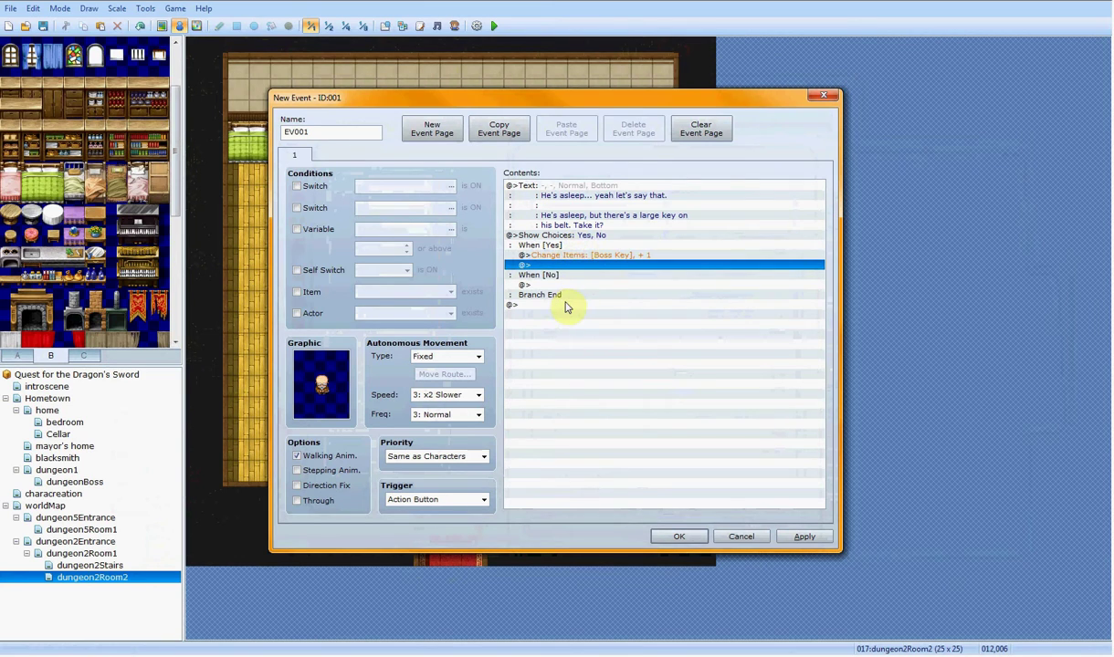
Step: Add a Show Text command to the No branch reading "You decide against it."
double_click(562, 265)
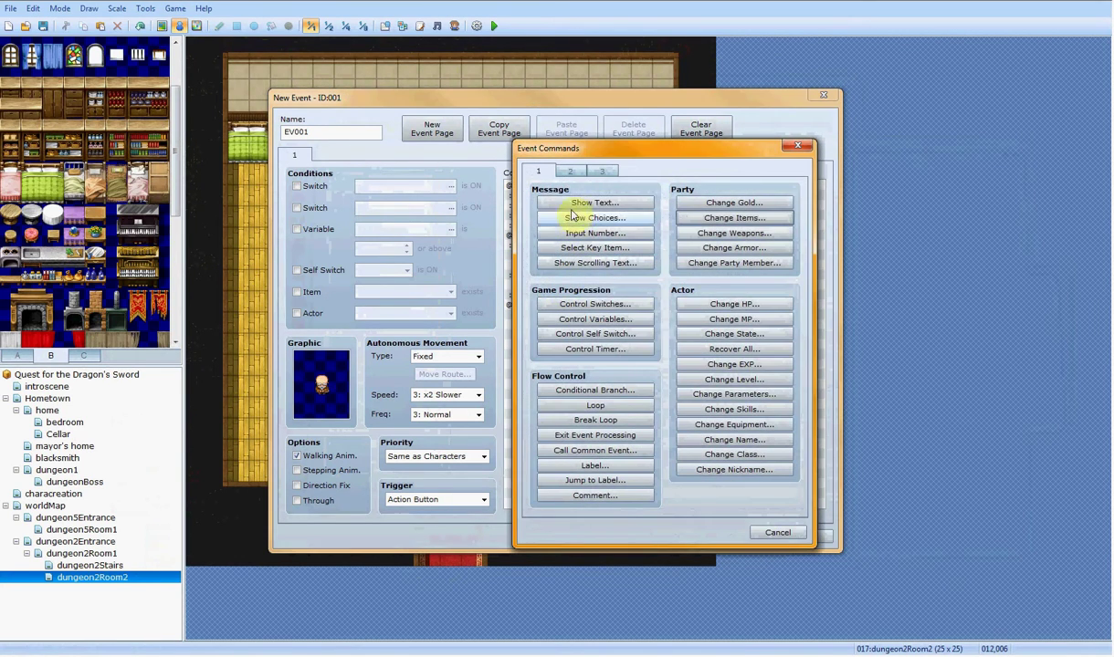
click(593, 203)
text(You)
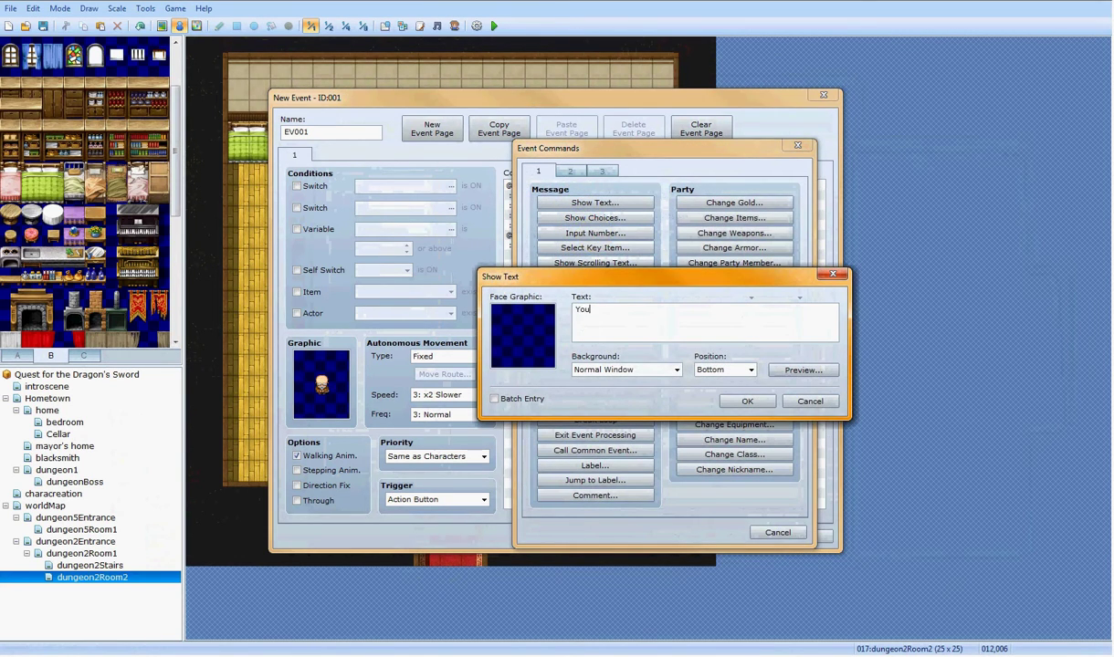
text( decide against it.)
click(762, 403)
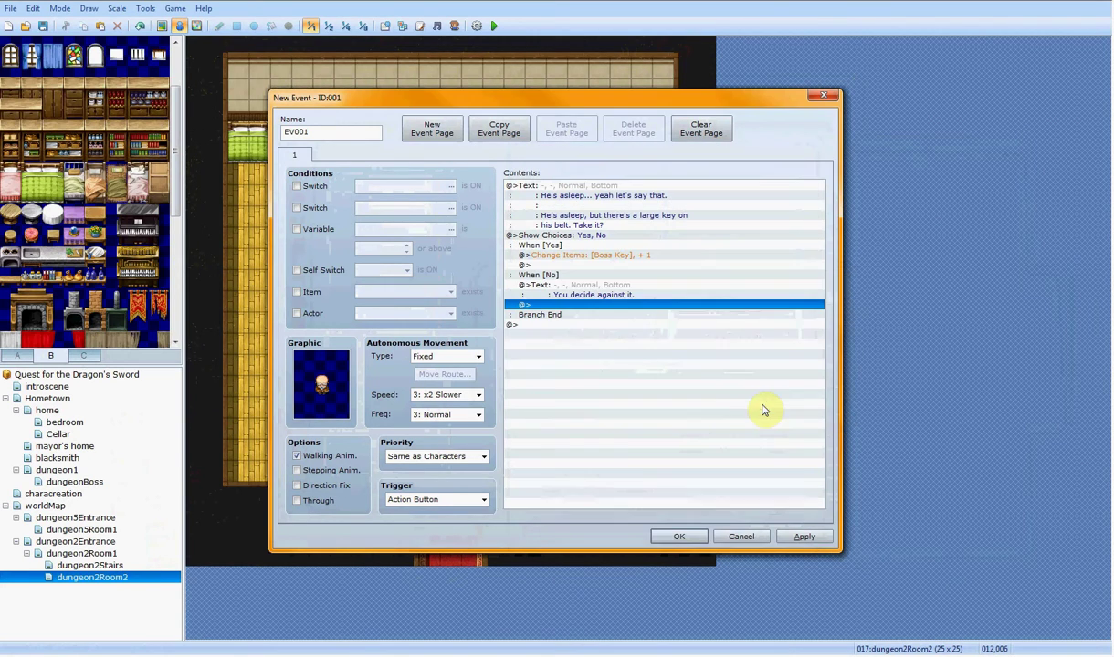
Step: Below the item change in the Yes branch, add the message "The key comes off easily but the bod- the sleeping man falls off the chair."
double_click(558, 266)
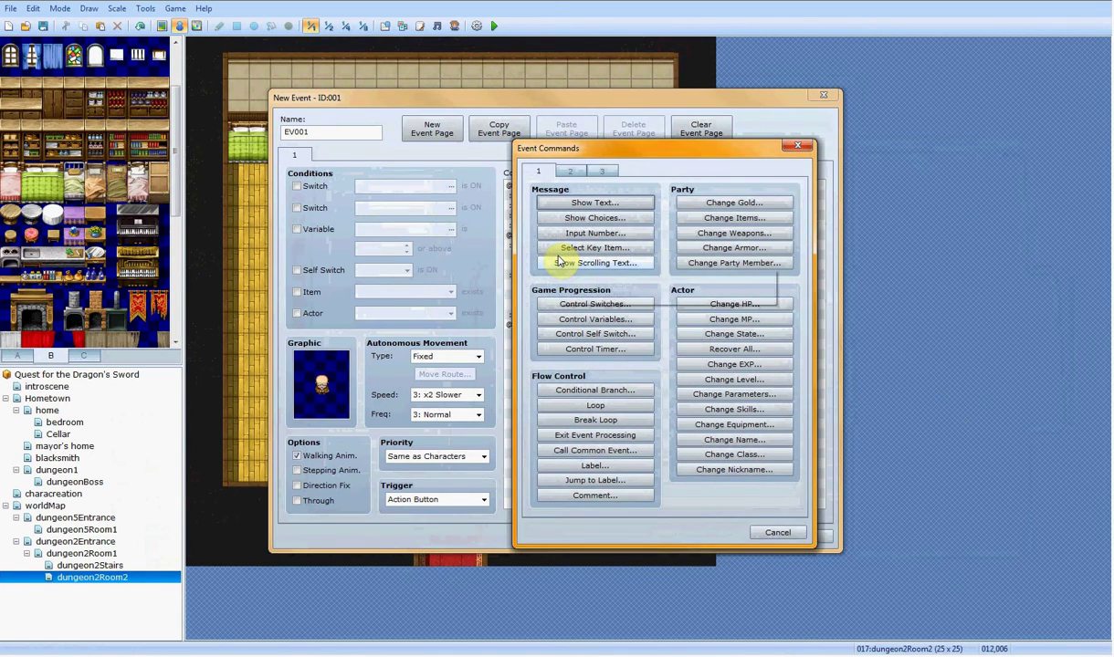
click(589, 203)
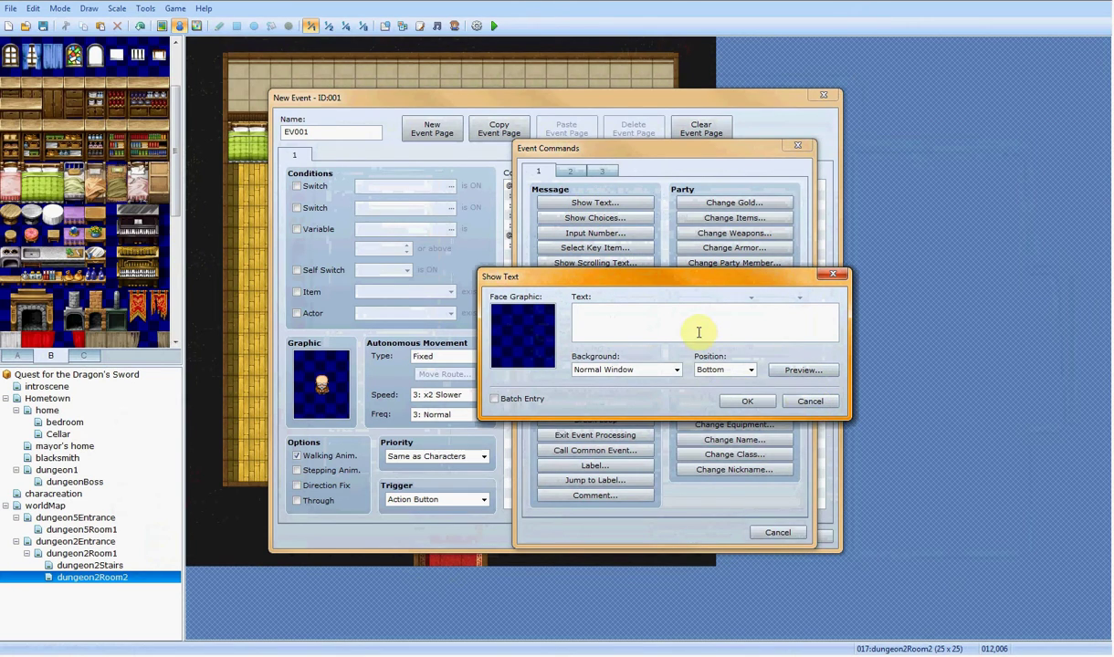
text(The)
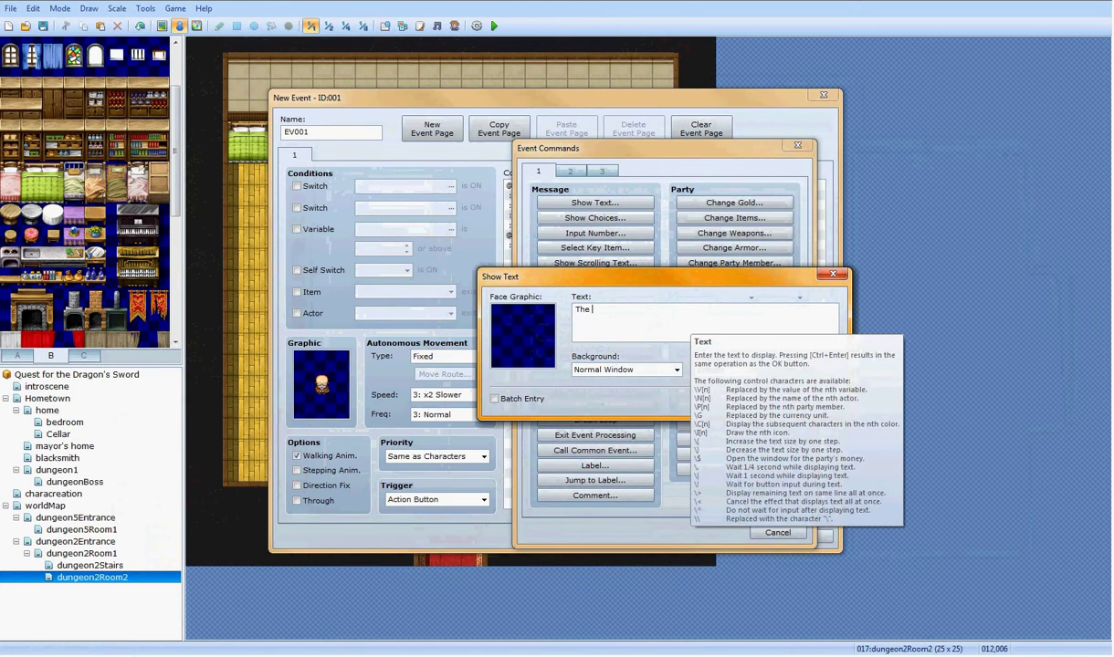
text( key comes o)
text(ff easily but t)
text(he sleeping)
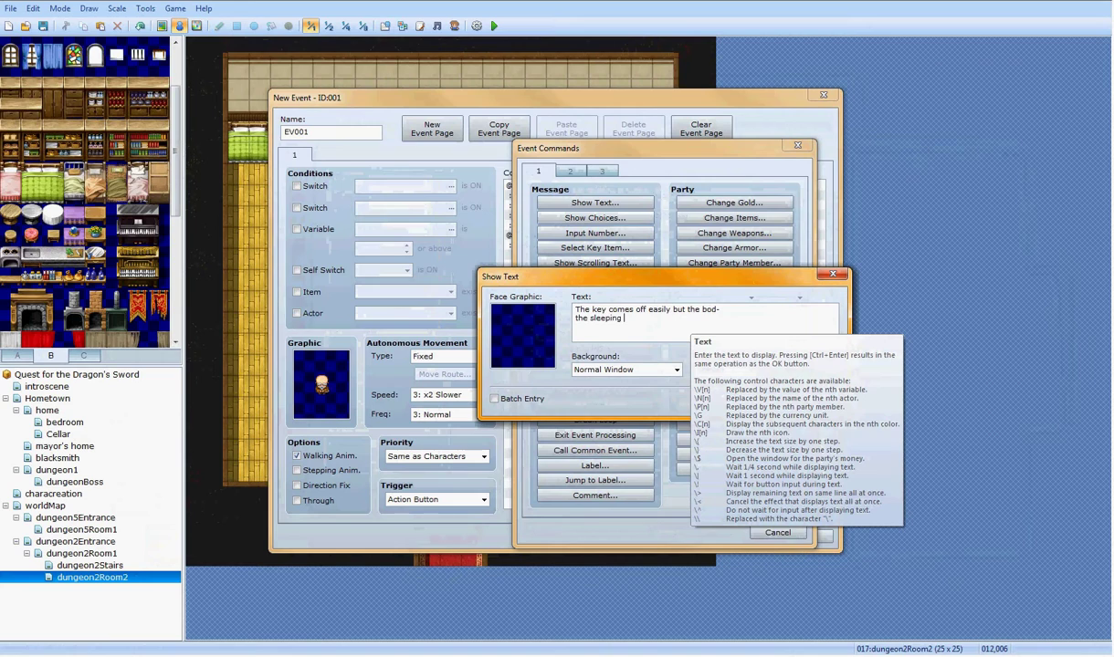
text( man falls off the chair.)
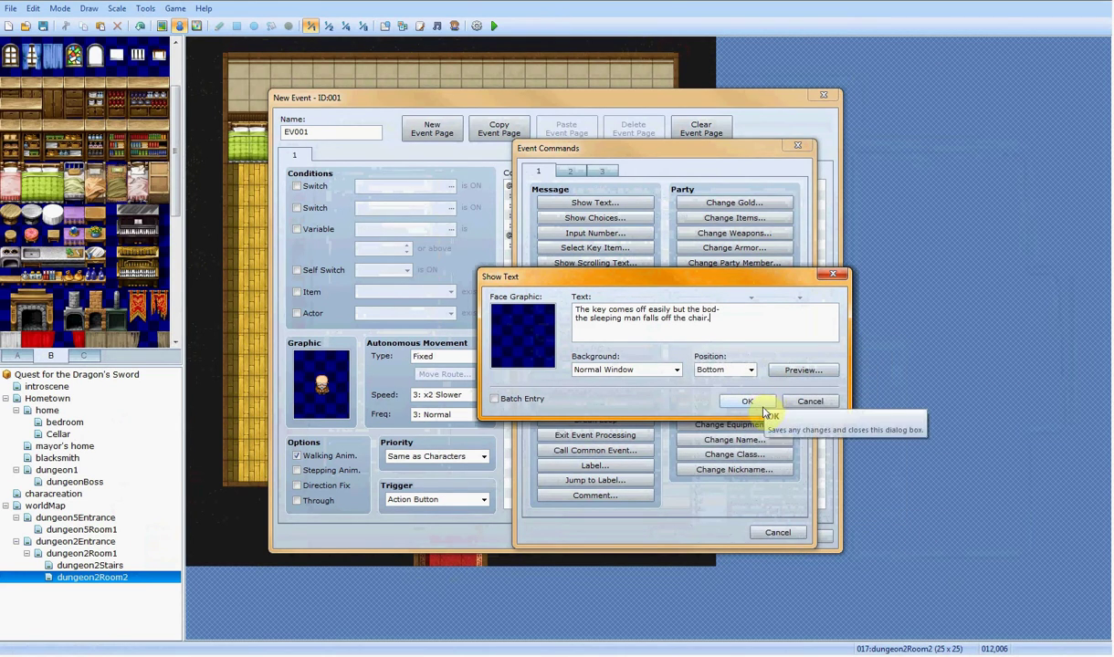
click(745, 407)
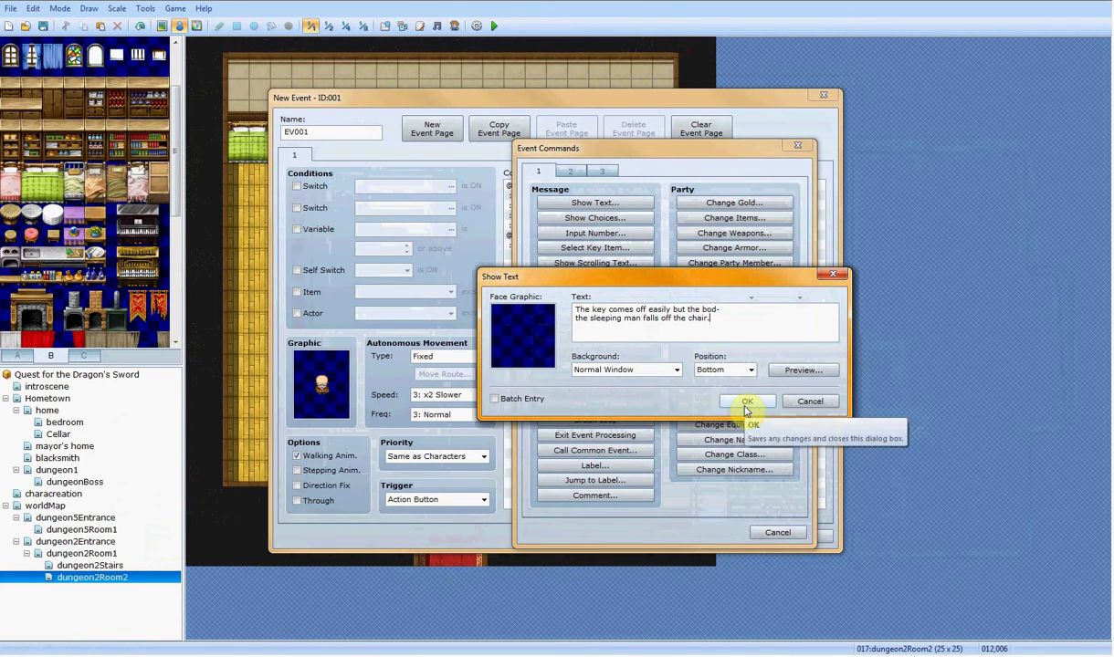
click(745, 407)
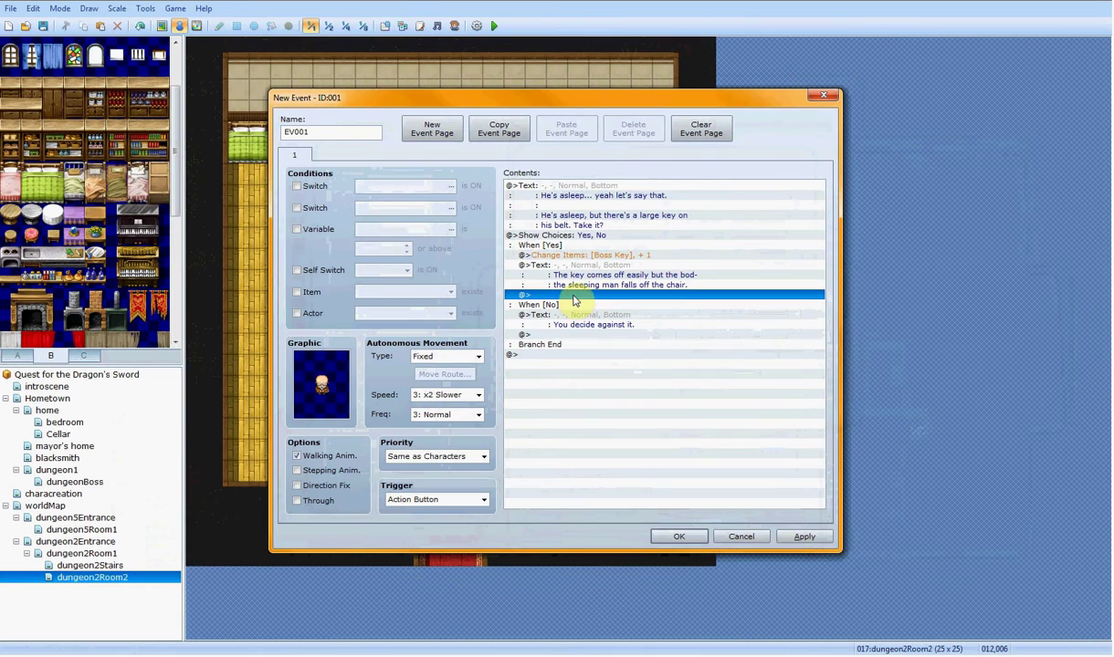
double_click(575, 300)
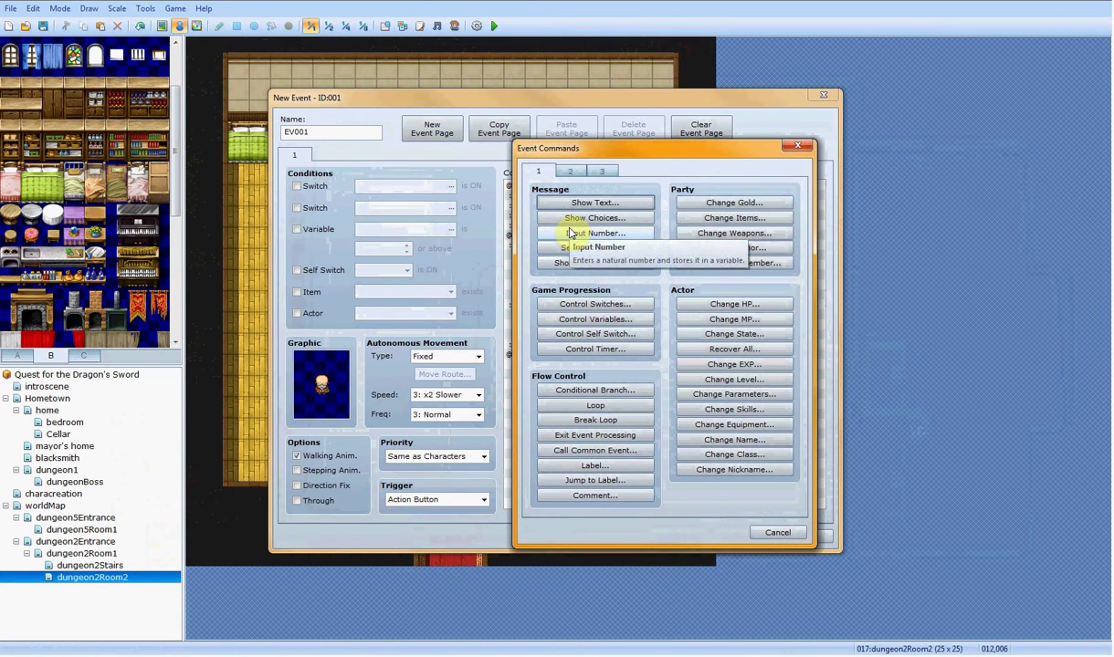
click(572, 172)
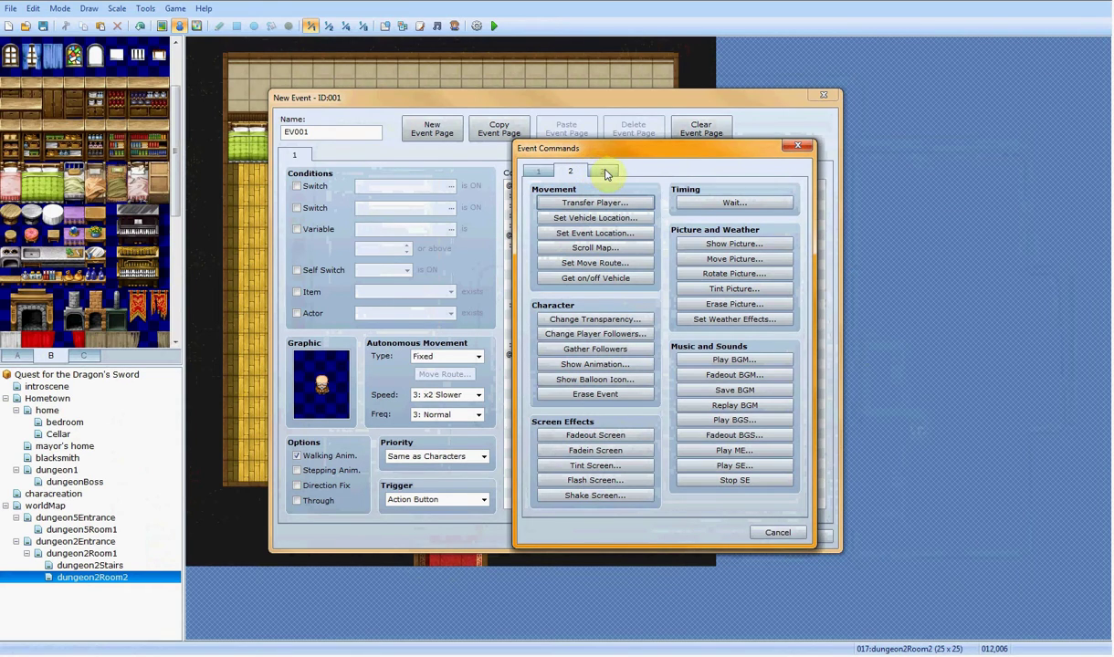
click(600, 170)
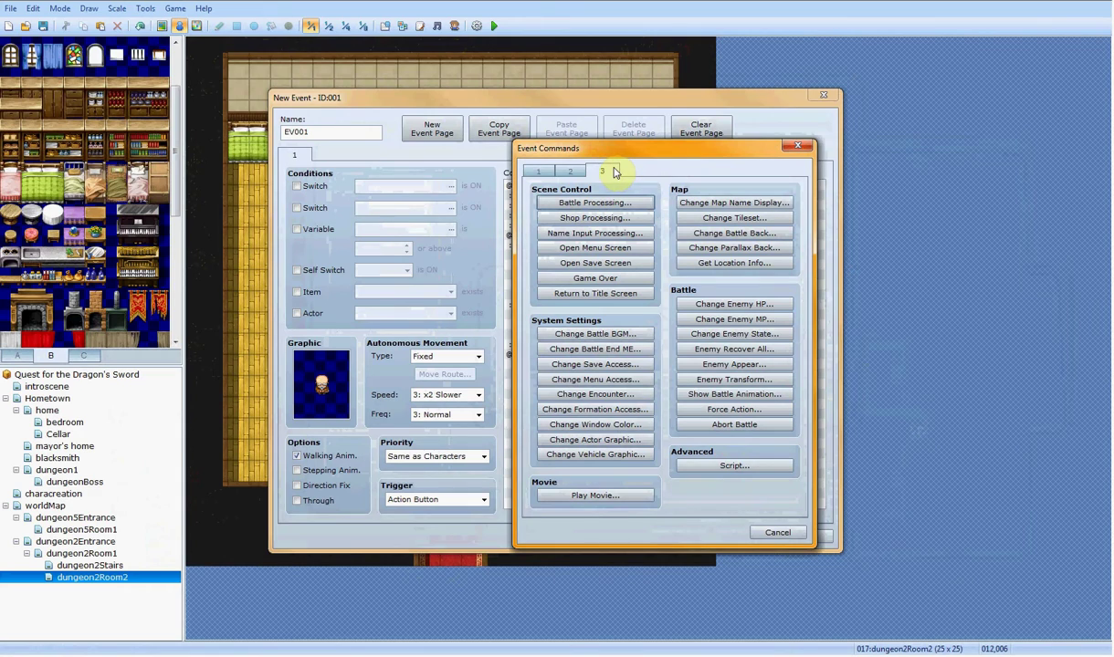
click(568, 171)
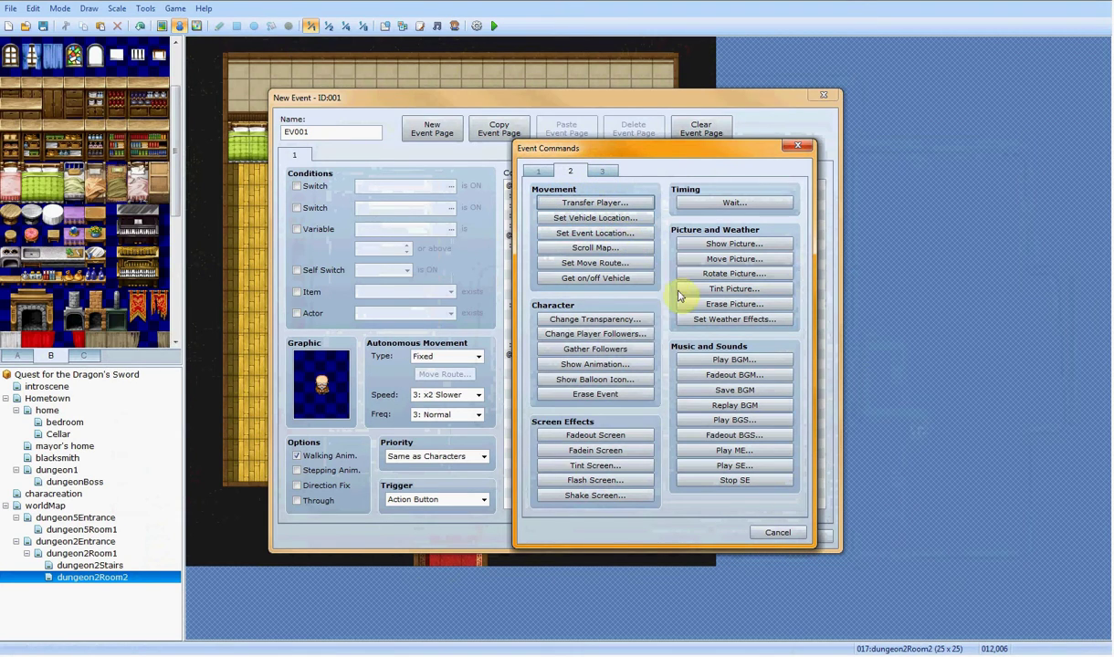
click(539, 171)
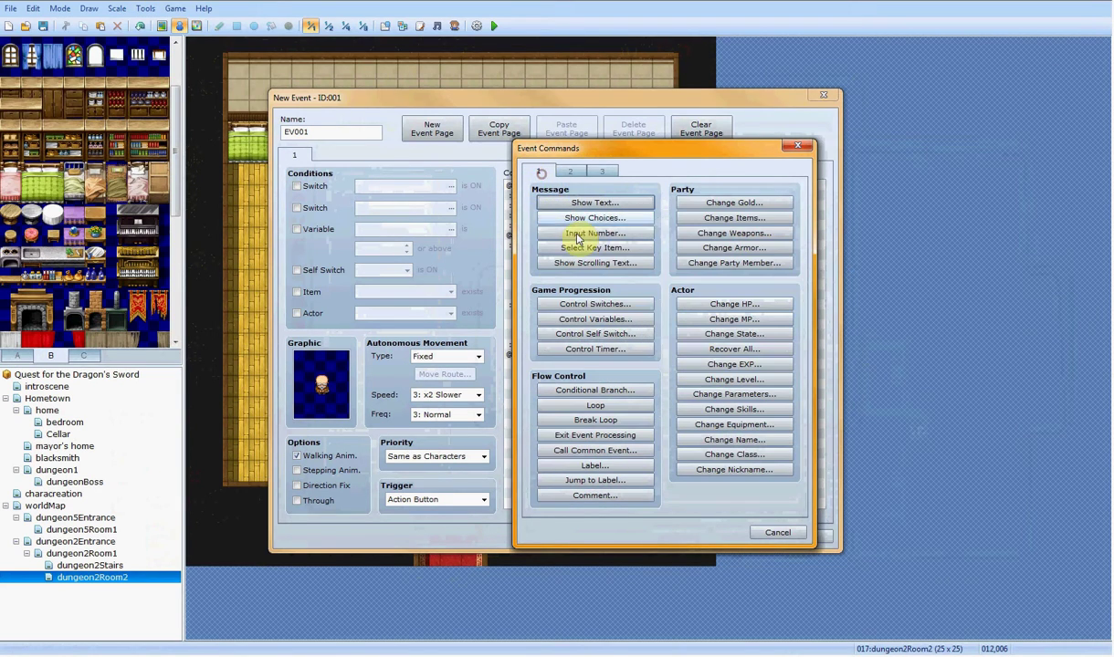
click(607, 319)
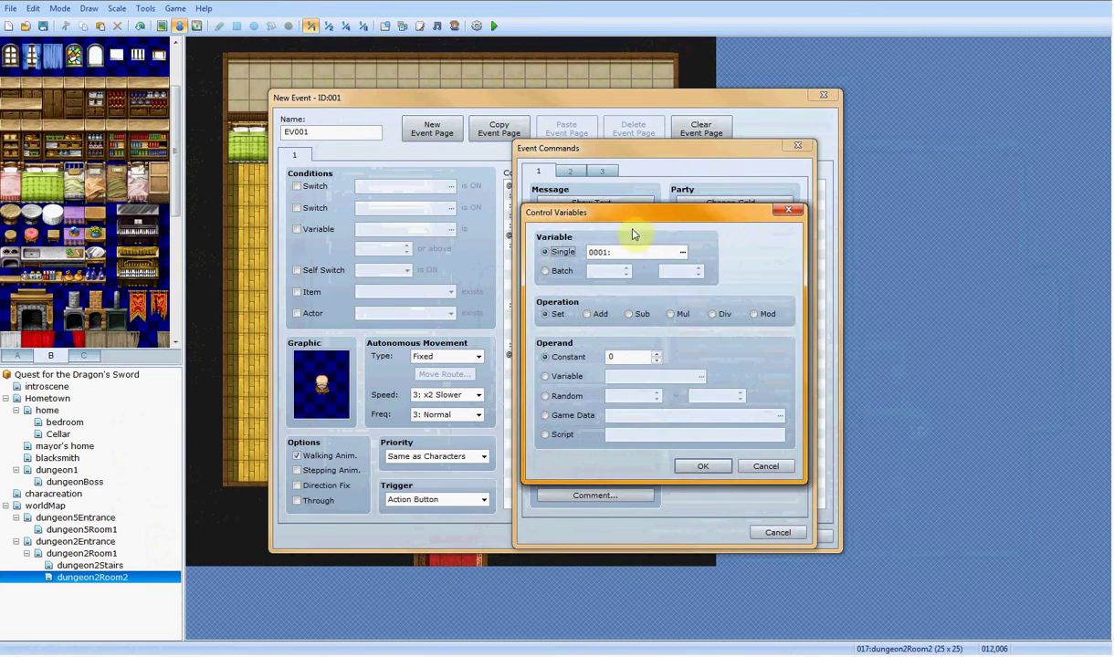
click(789, 210)
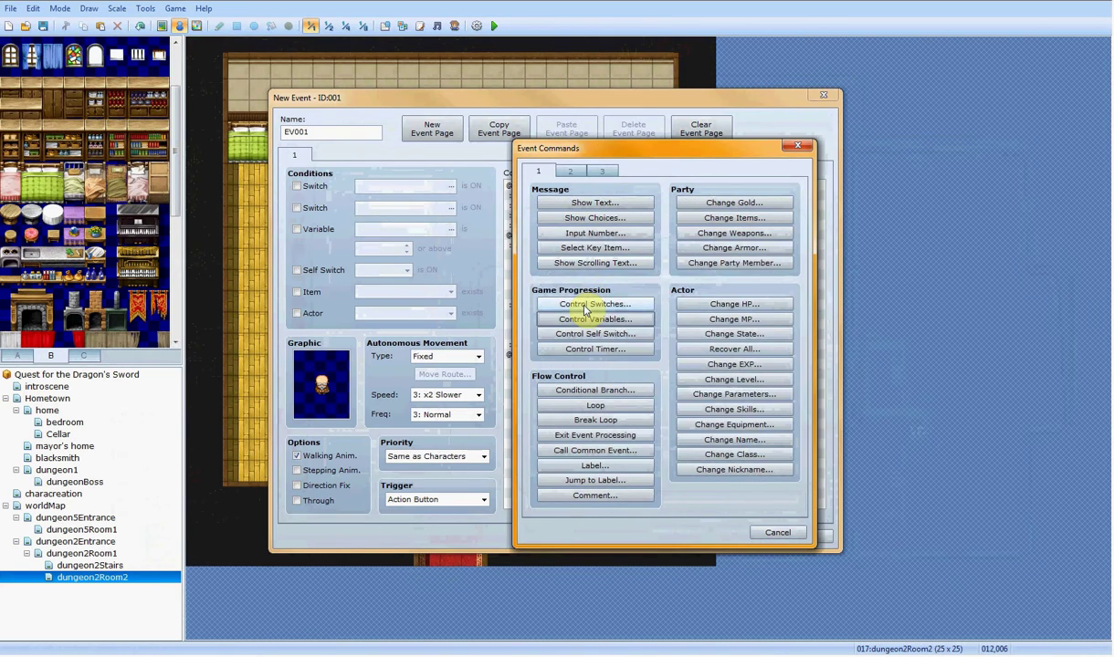
click(586, 306)
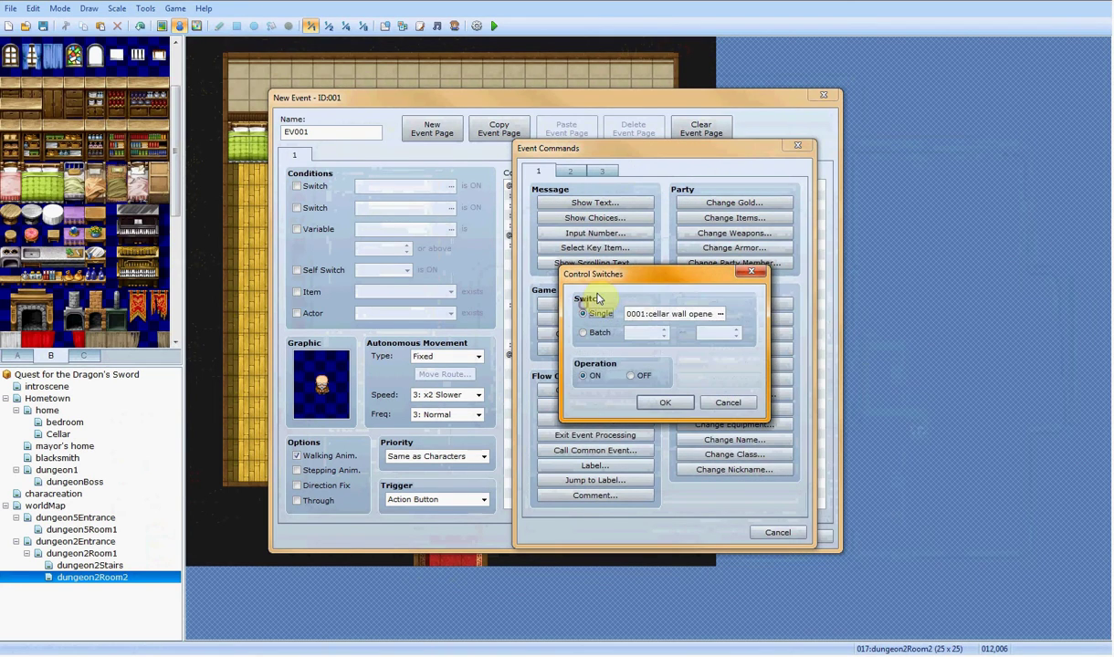
click(722, 314)
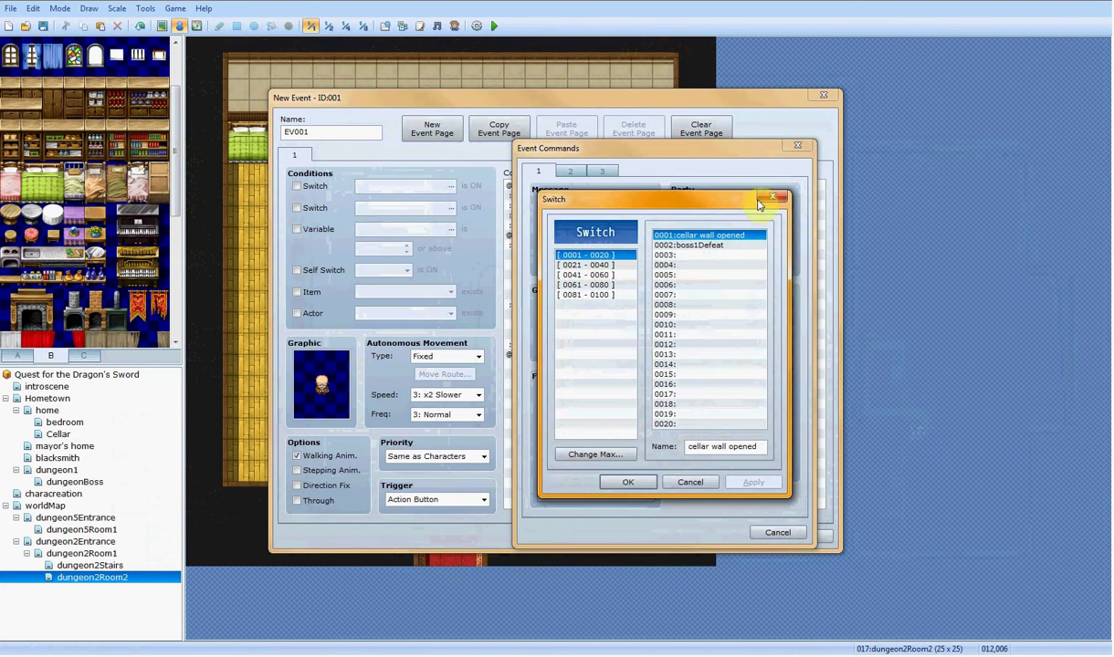
click(772, 198)
click(671, 401)
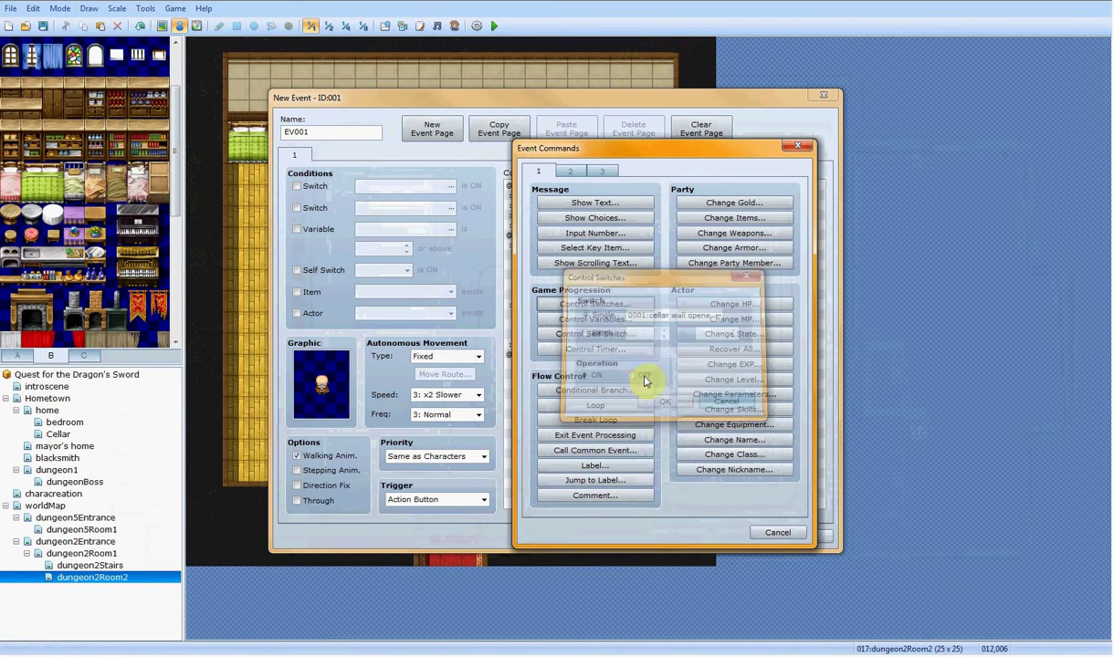
Step: Add a Control Self Switch command that turns self switch A ON at the end of the Yes branch
click(595, 334)
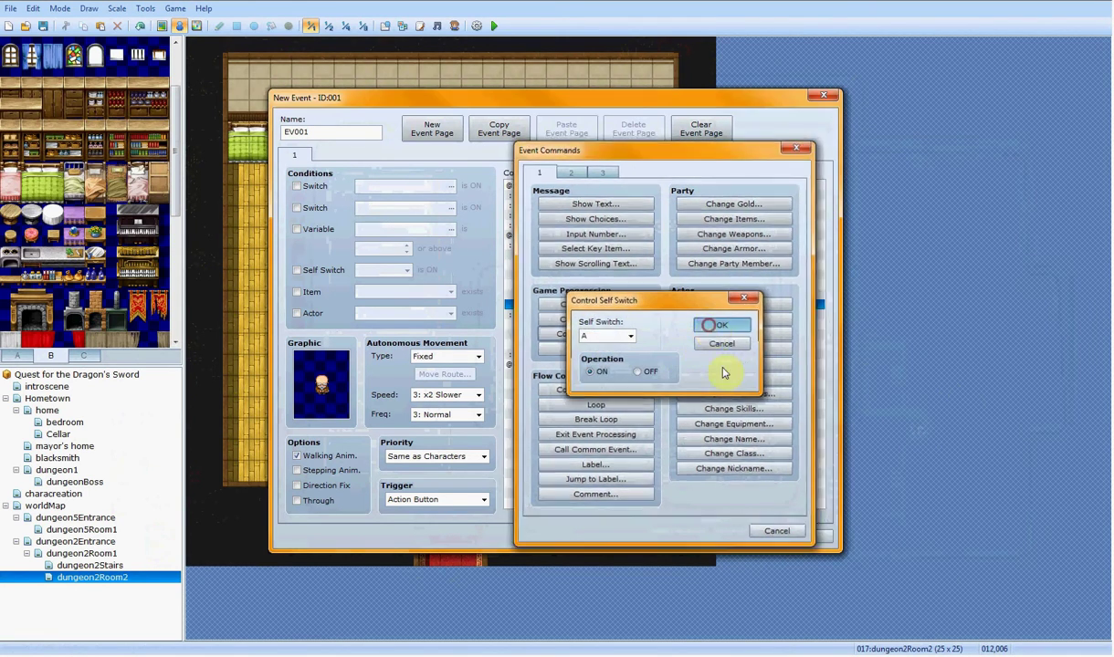
click(718, 325)
Step: Add a second event page and set its graphic to the fallen bald man from the Damage1 sheet
click(420, 137)
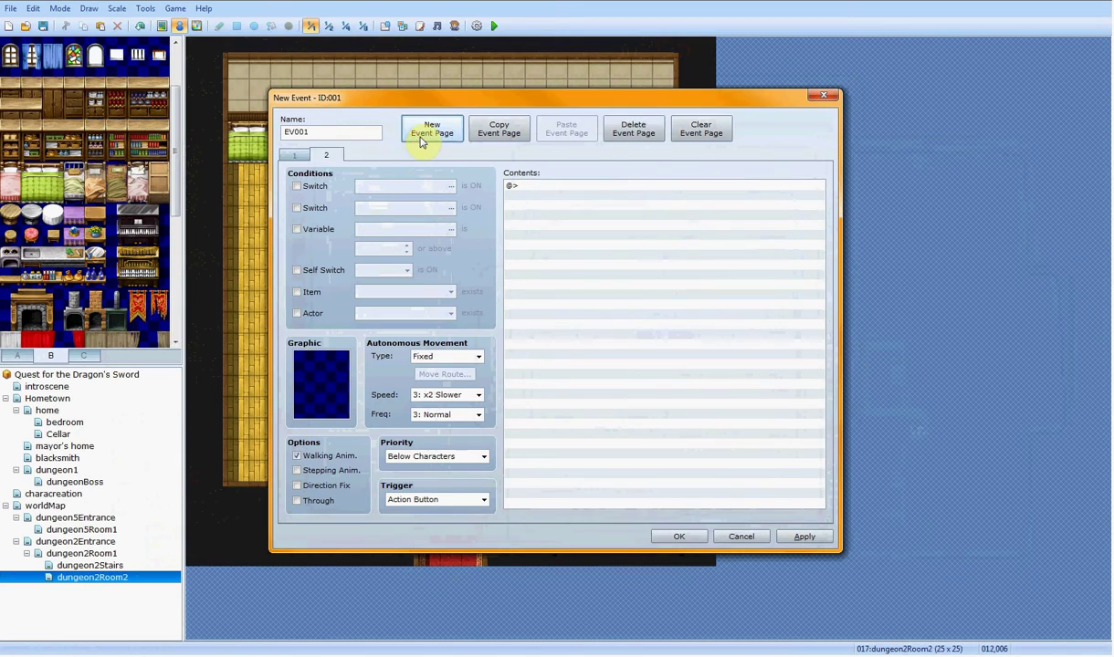
double_click(317, 376)
click(383, 291)
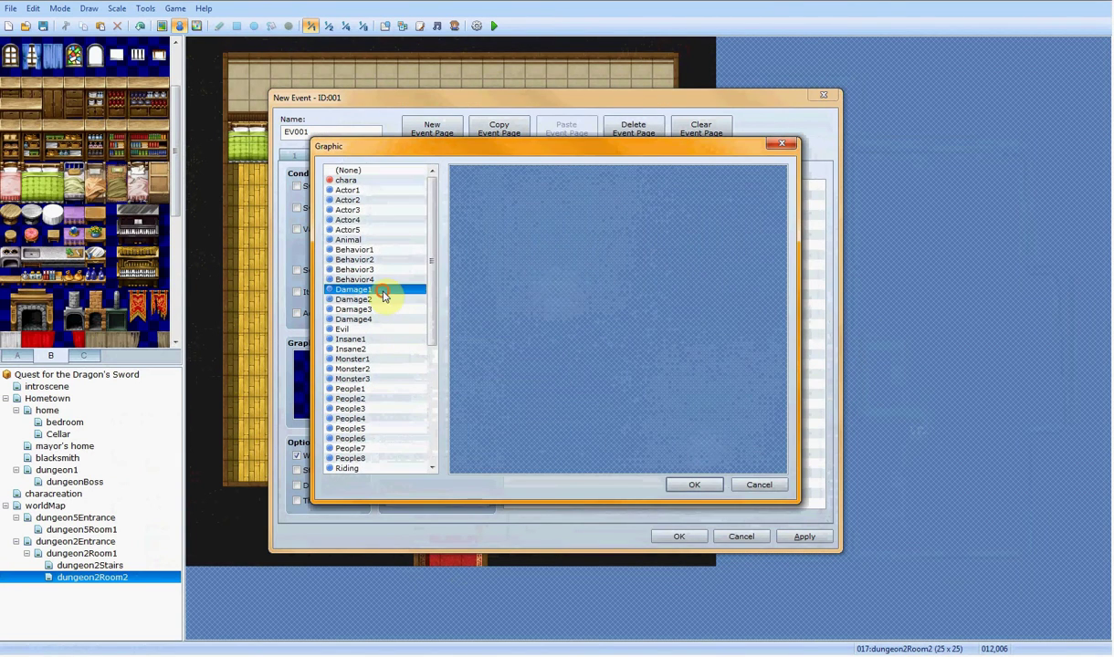
double_click(652, 307)
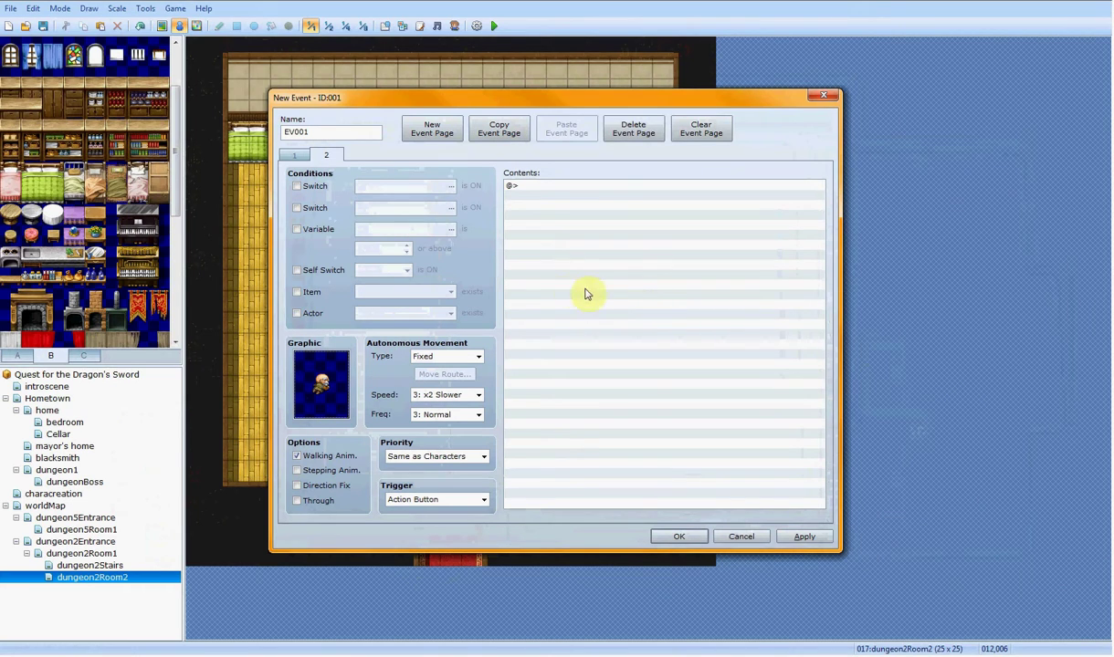
Step: Add a Set Move Route command to event page 2 that moves this event one step right
double_click(536, 188)
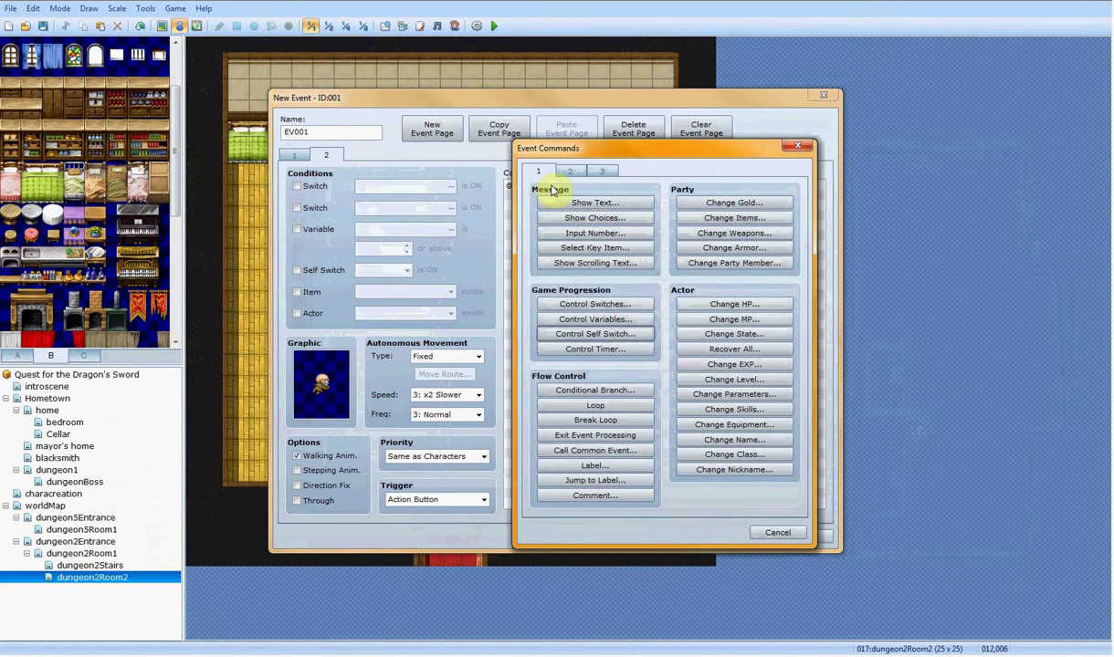
click(566, 171)
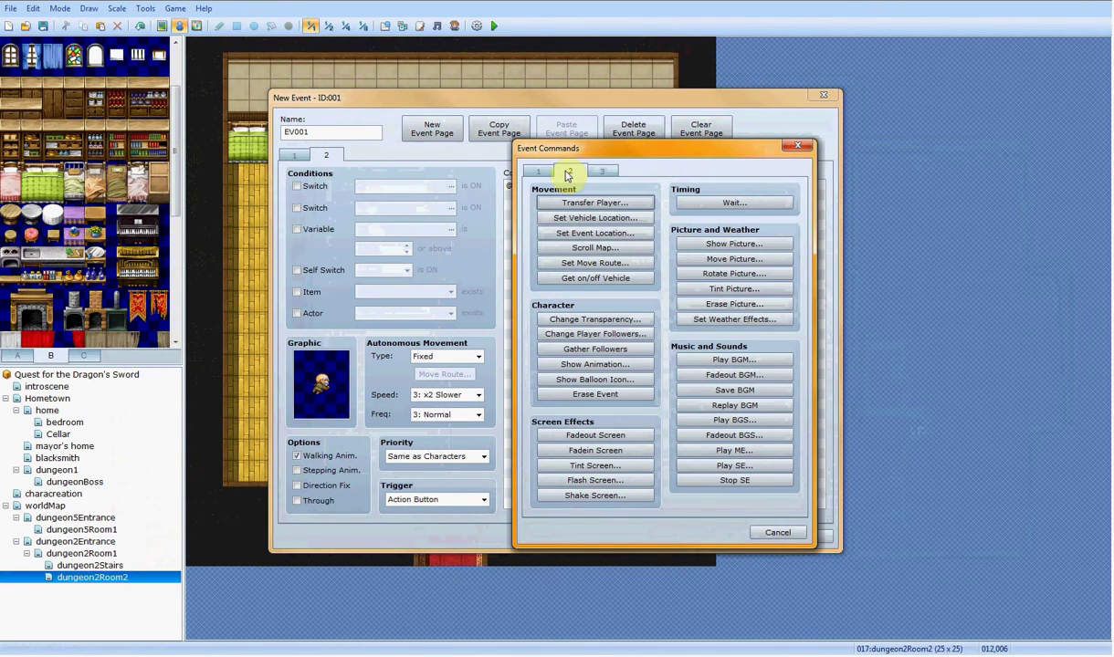
click(603, 172)
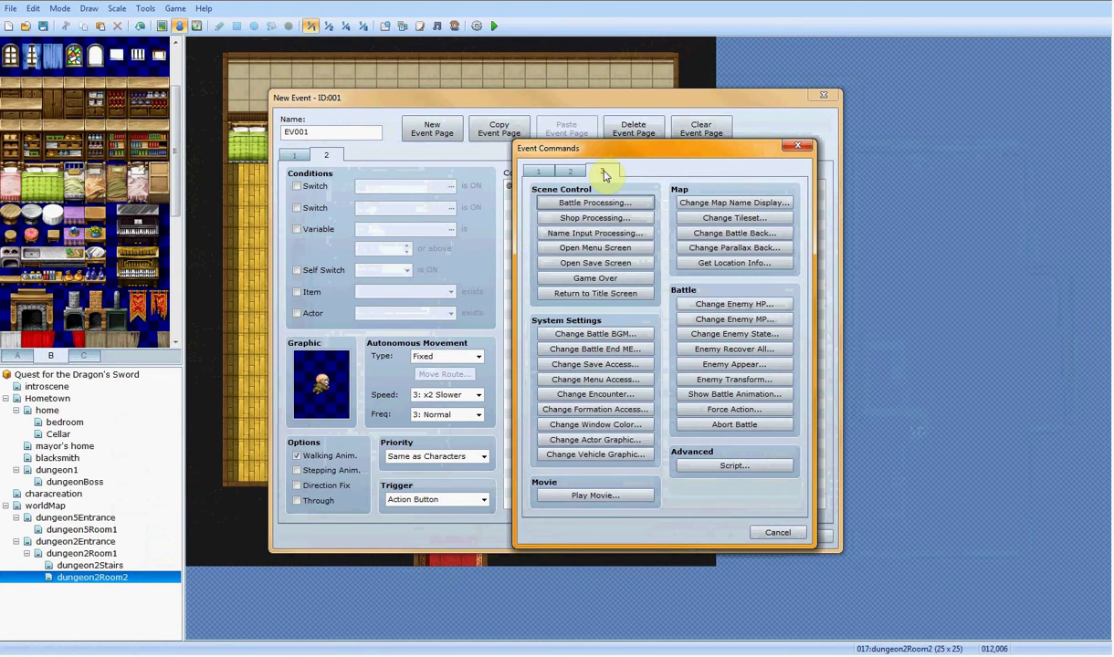
click(568, 172)
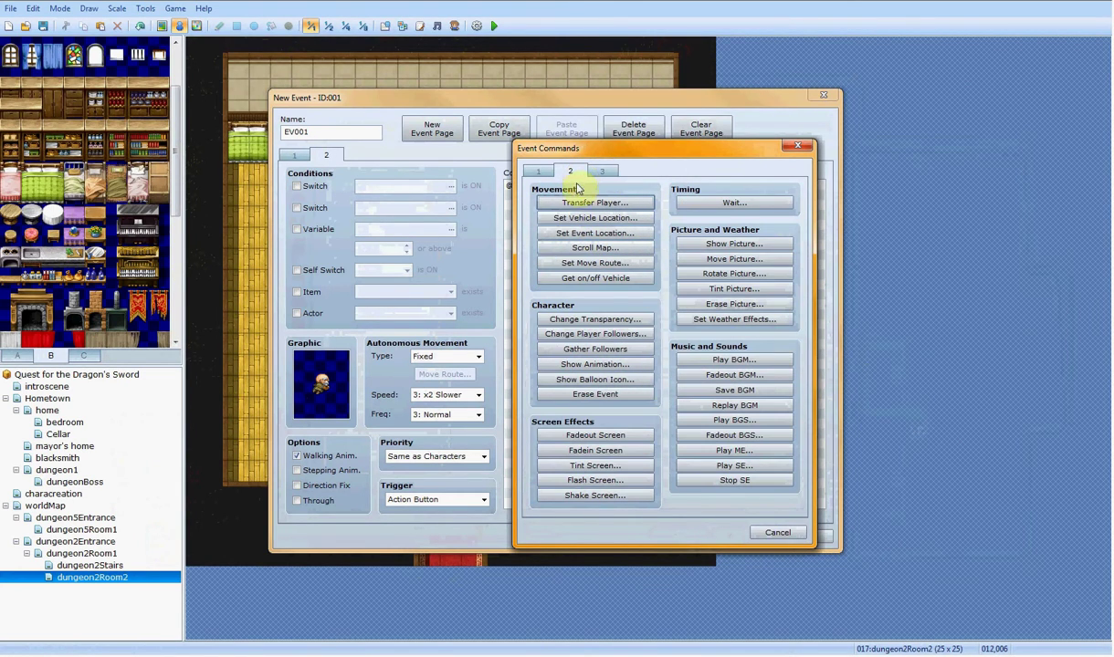
click(598, 263)
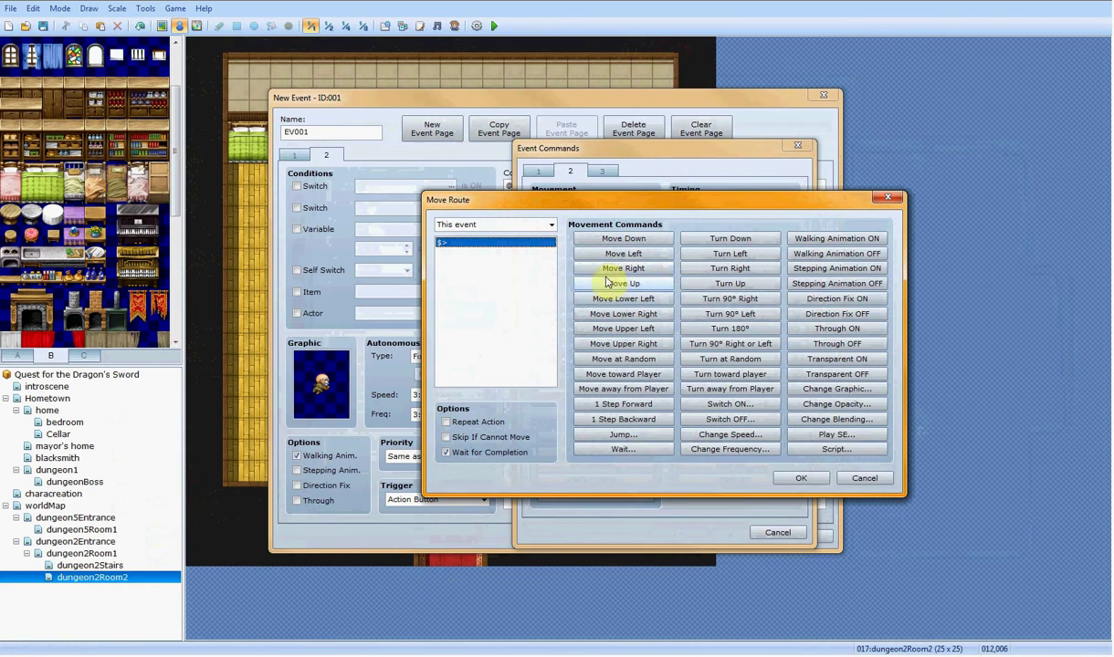
click(614, 268)
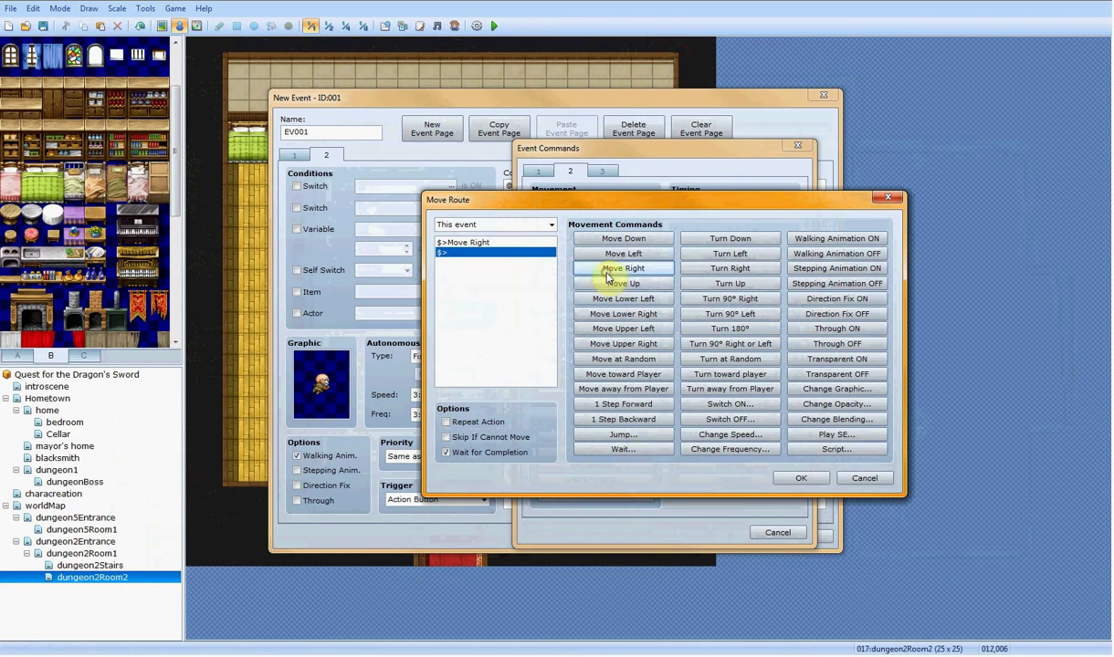
click(802, 478)
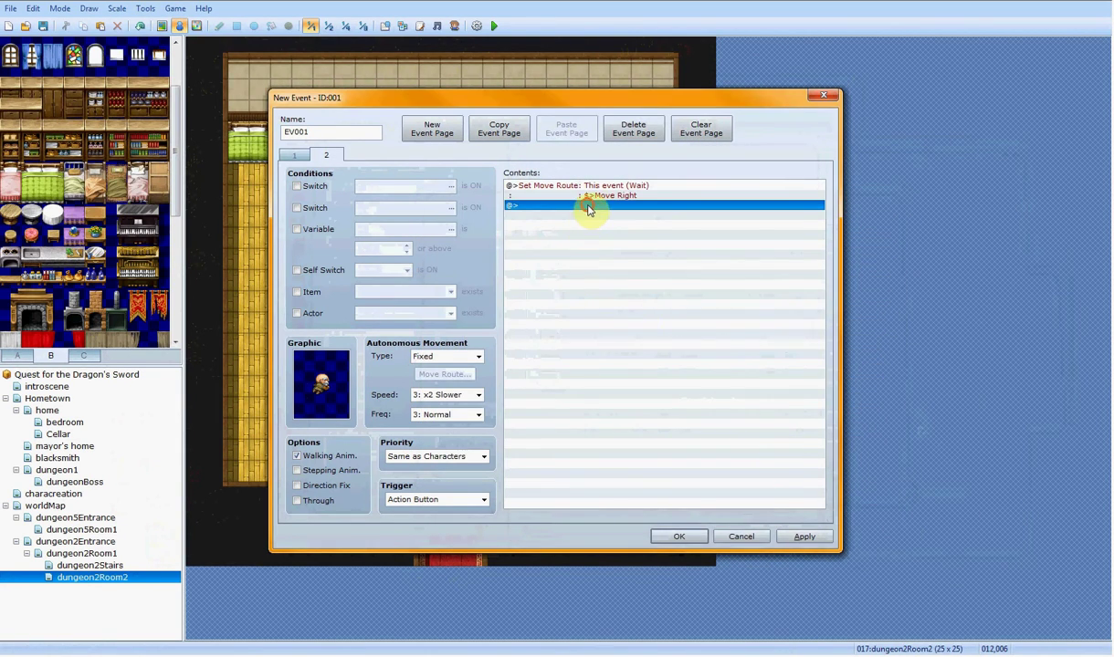
double_click(587, 209)
click(751, 476)
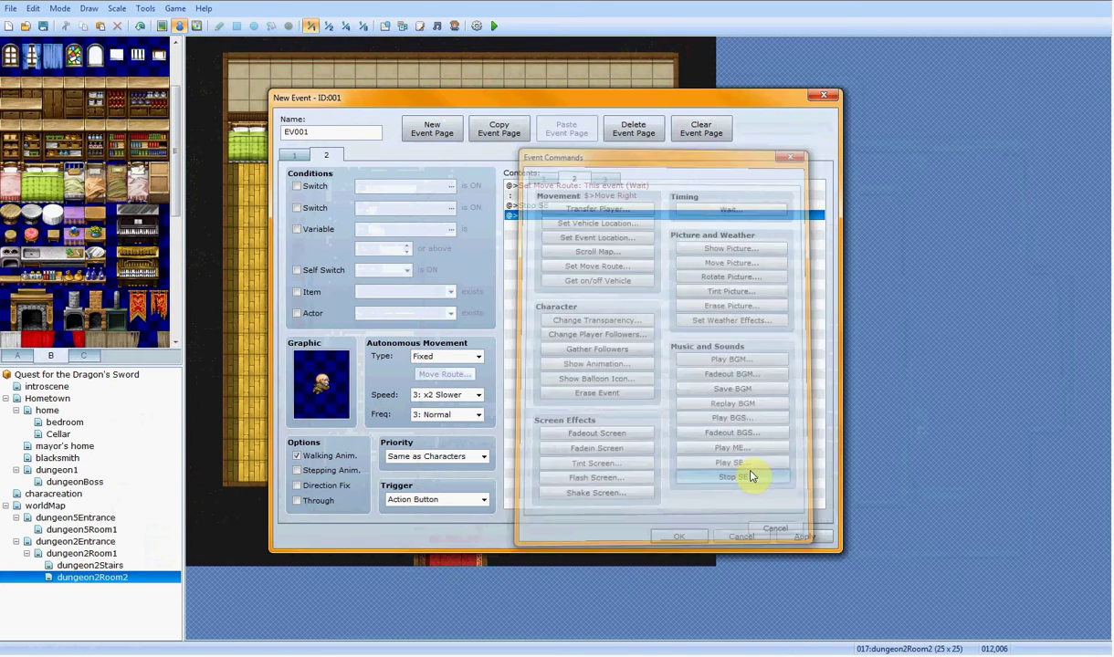
right_click(585, 207)
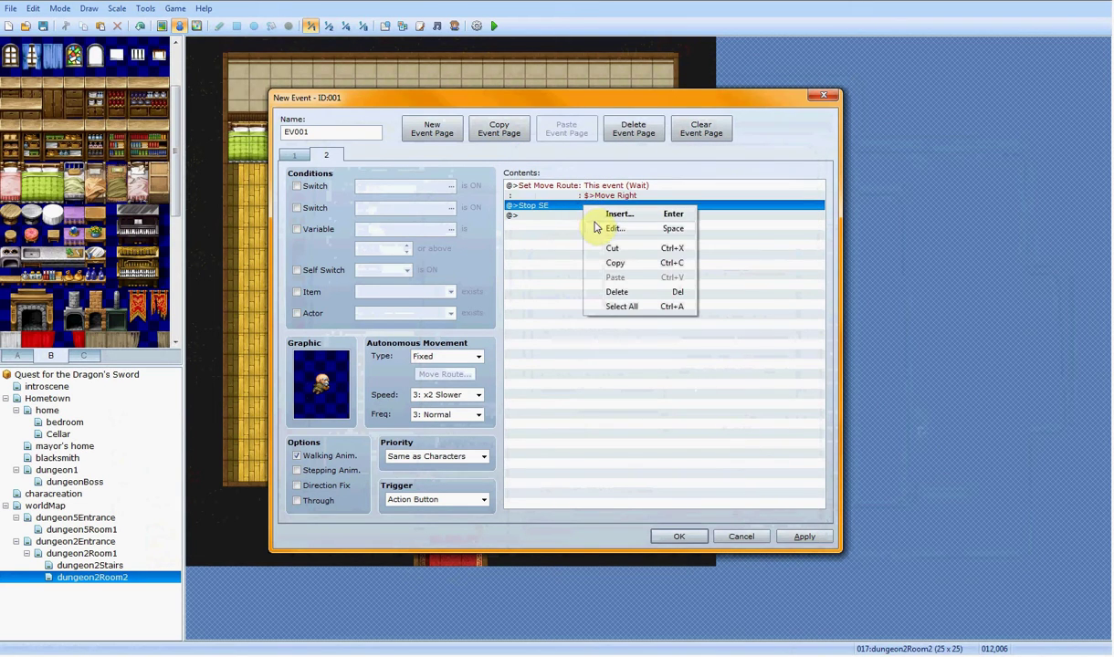
click(614, 291)
Step: Browse the Play SE sound effects and preview Key and Fall at a lowered volume
double_click(570, 207)
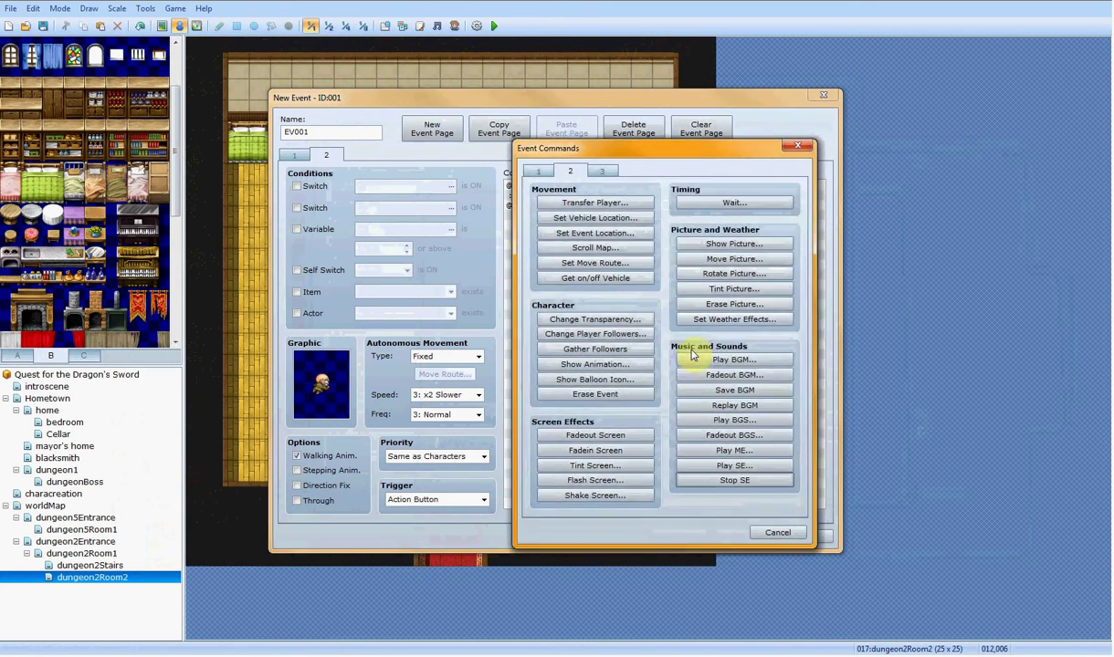
click(712, 462)
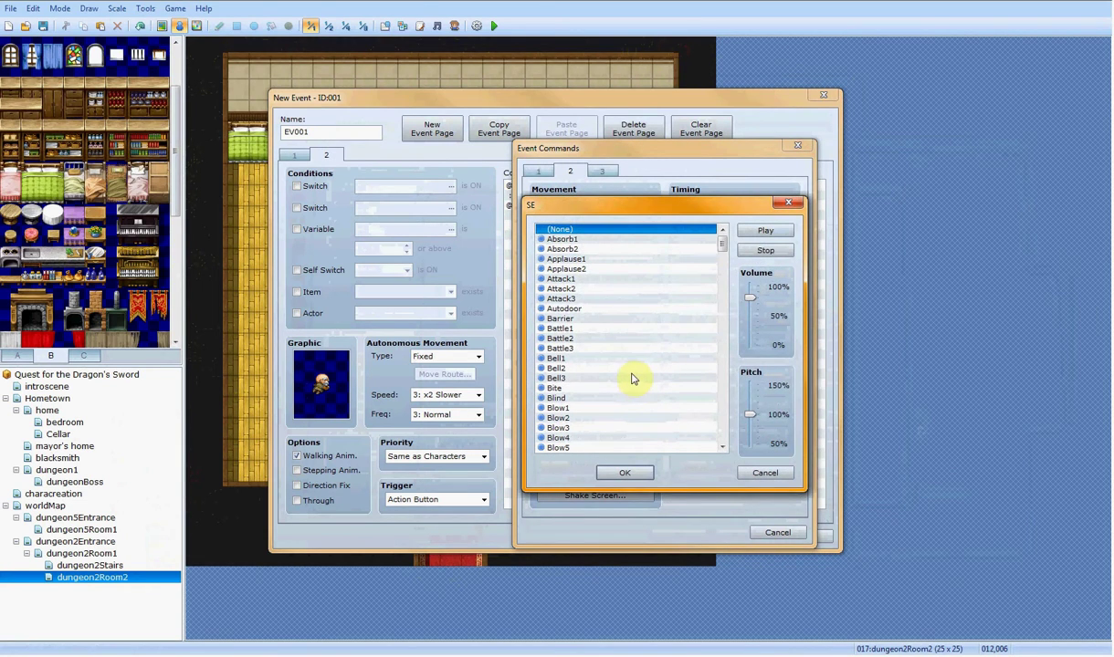
scroll(639, 333, down, 2)
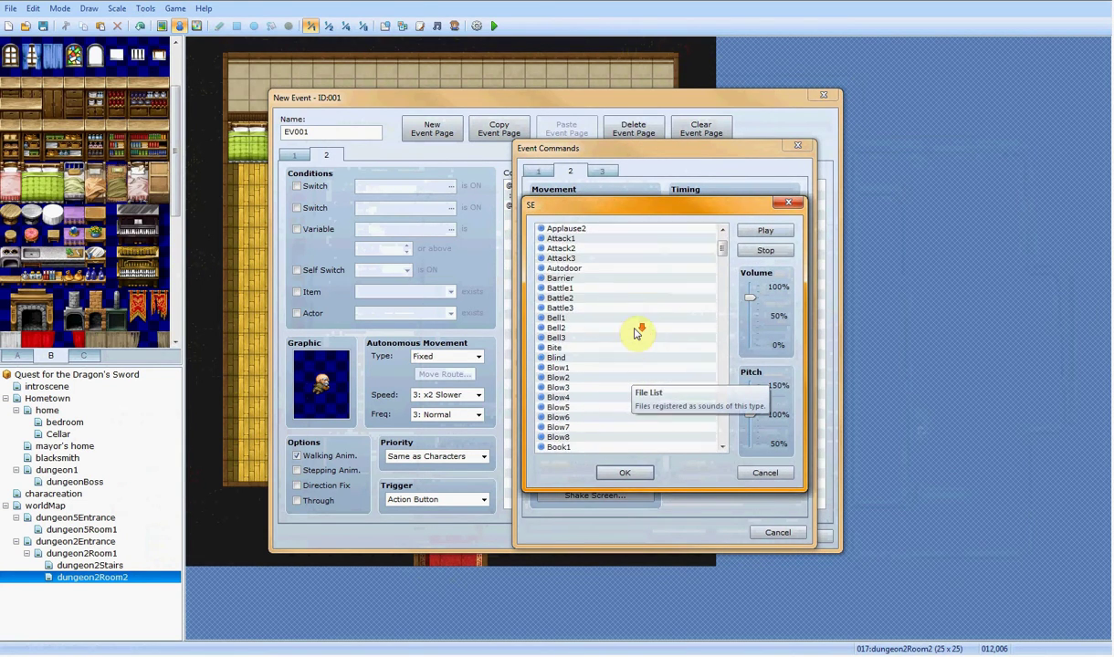
scroll(637, 332, down, 4)
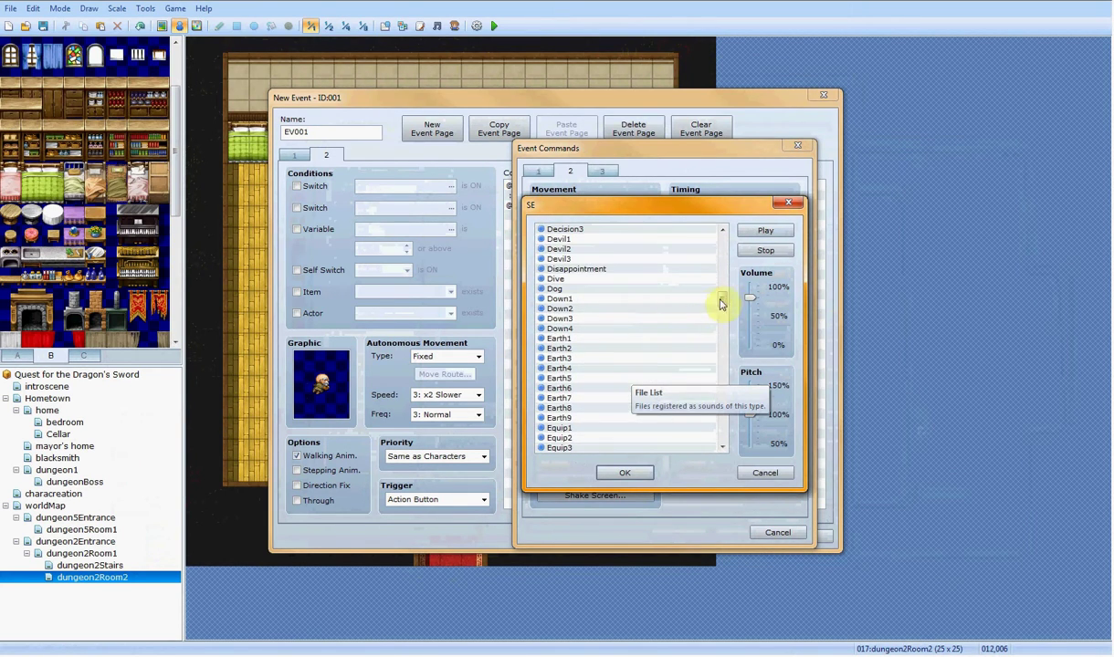
drag(720, 304, 721, 365)
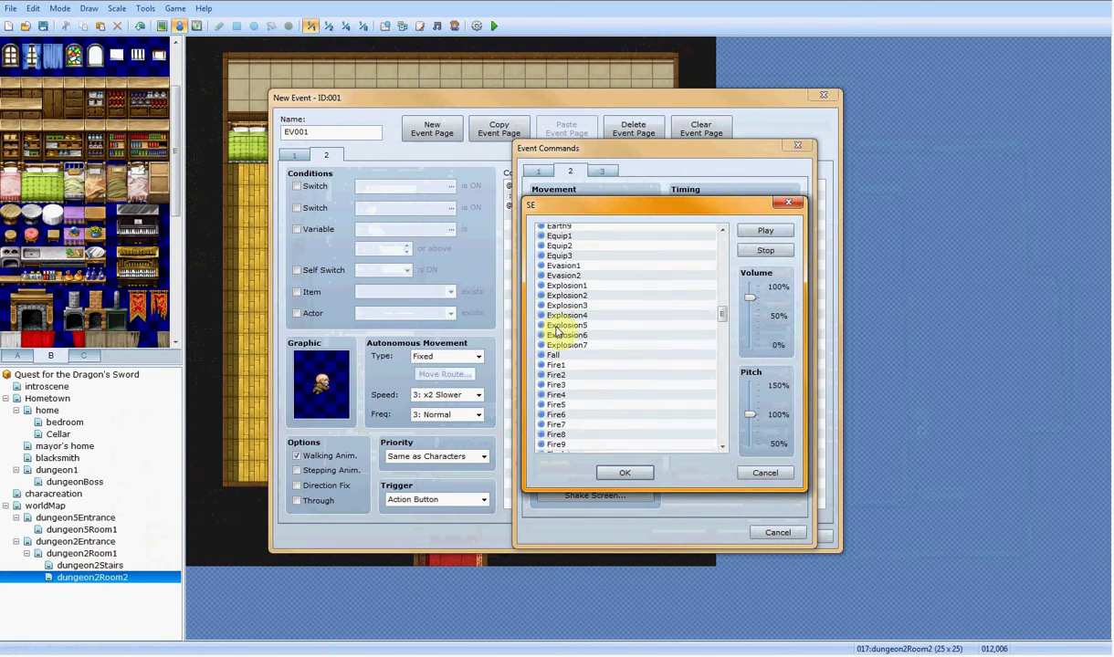
scroll(553, 338, down, 12)
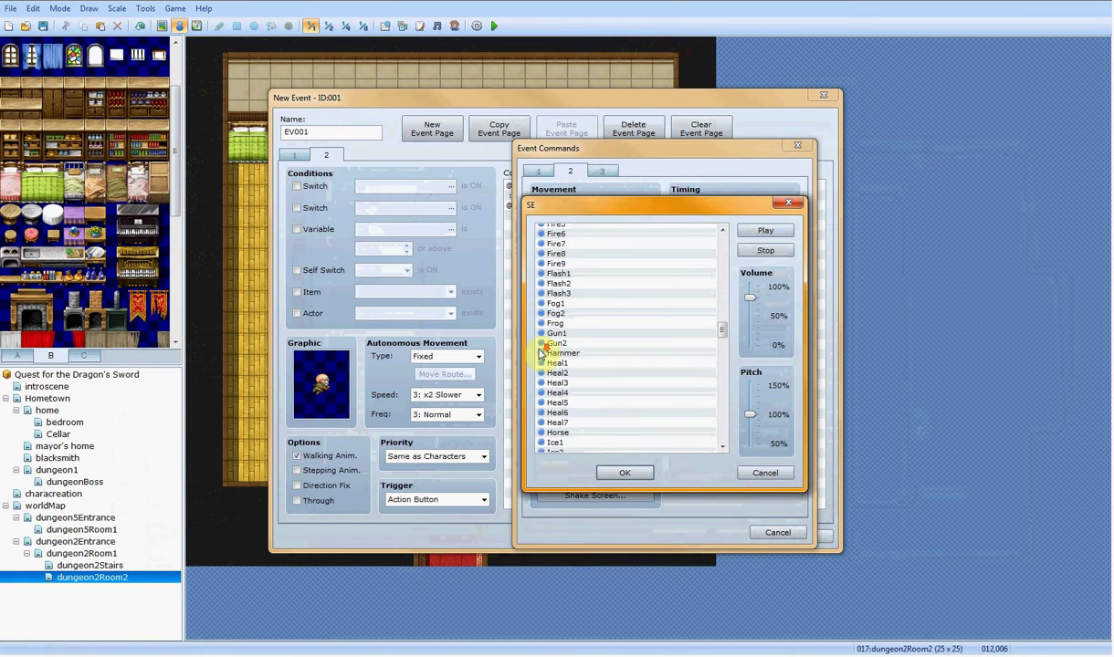
scroll(539, 355, down, 4)
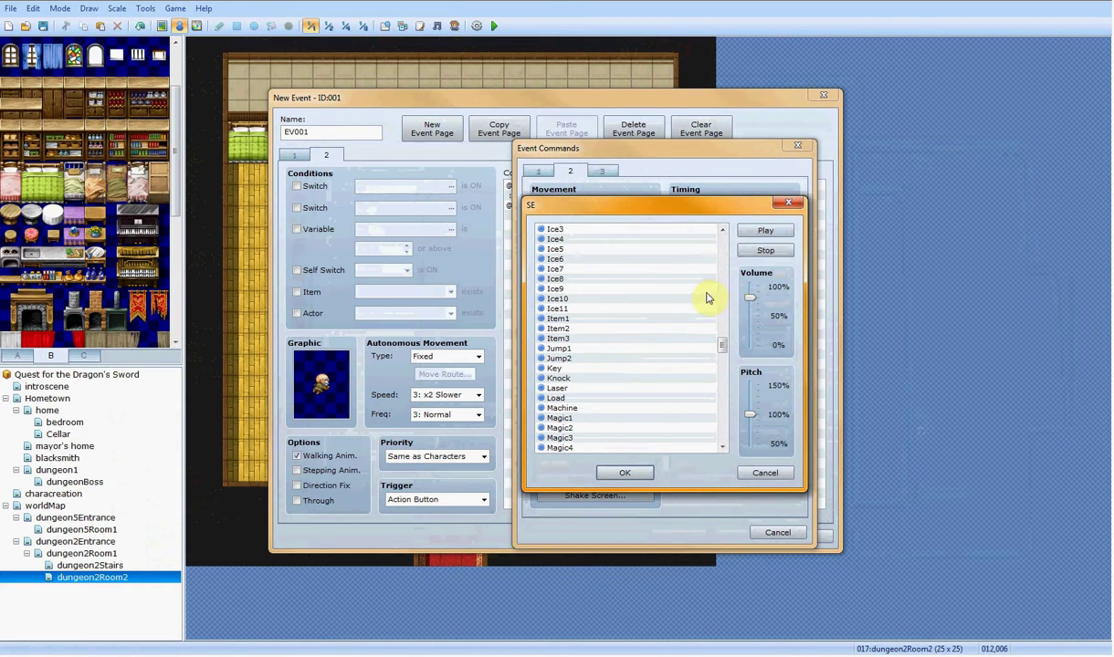
drag(749, 298, 747, 330)
click(650, 368)
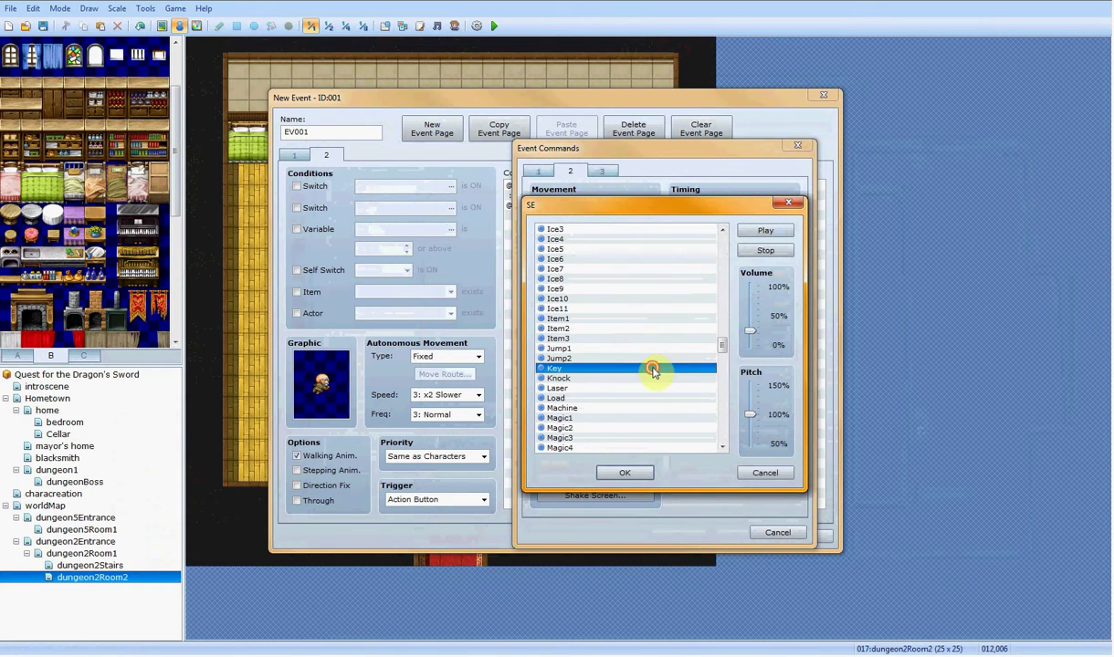
click(763, 229)
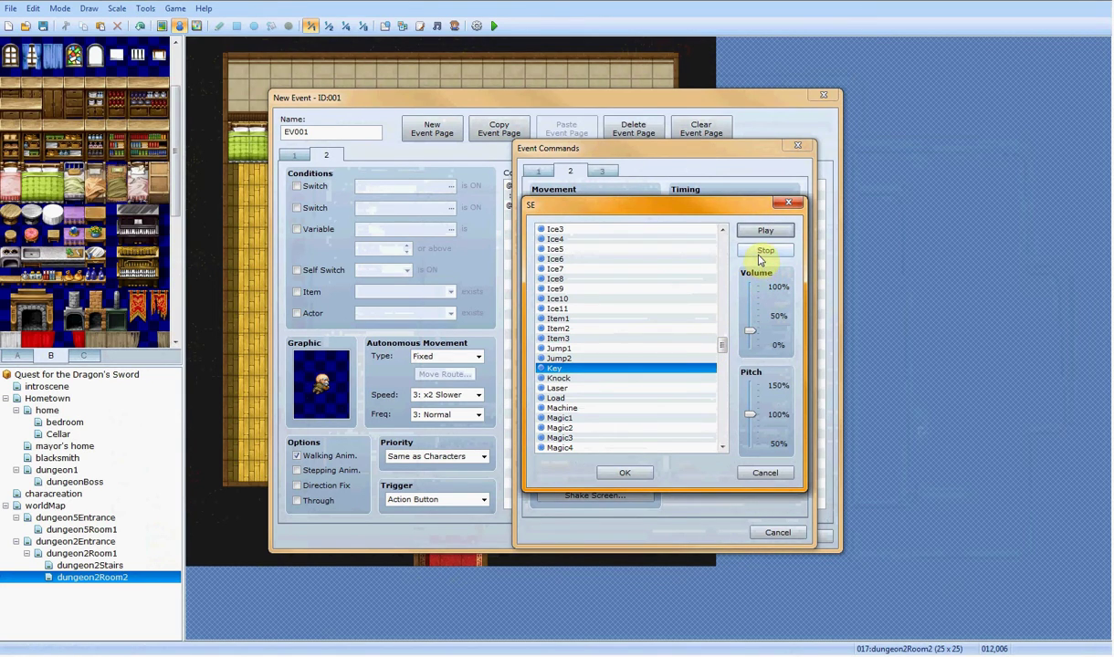
click(758, 252)
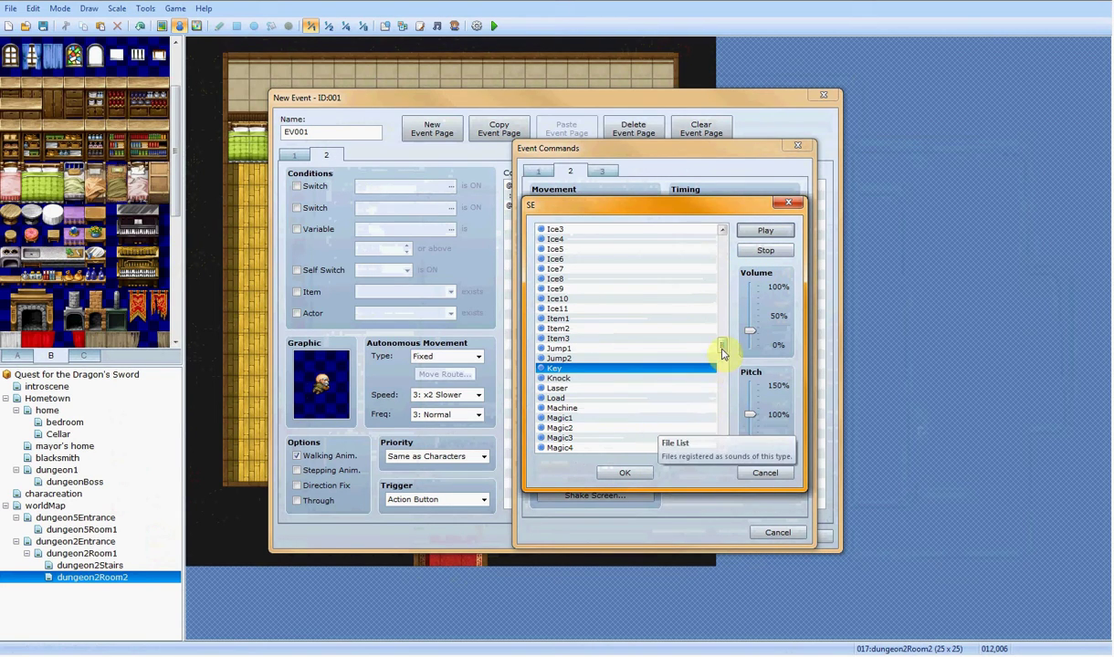
drag(722, 347, 699, 324)
click(619, 281)
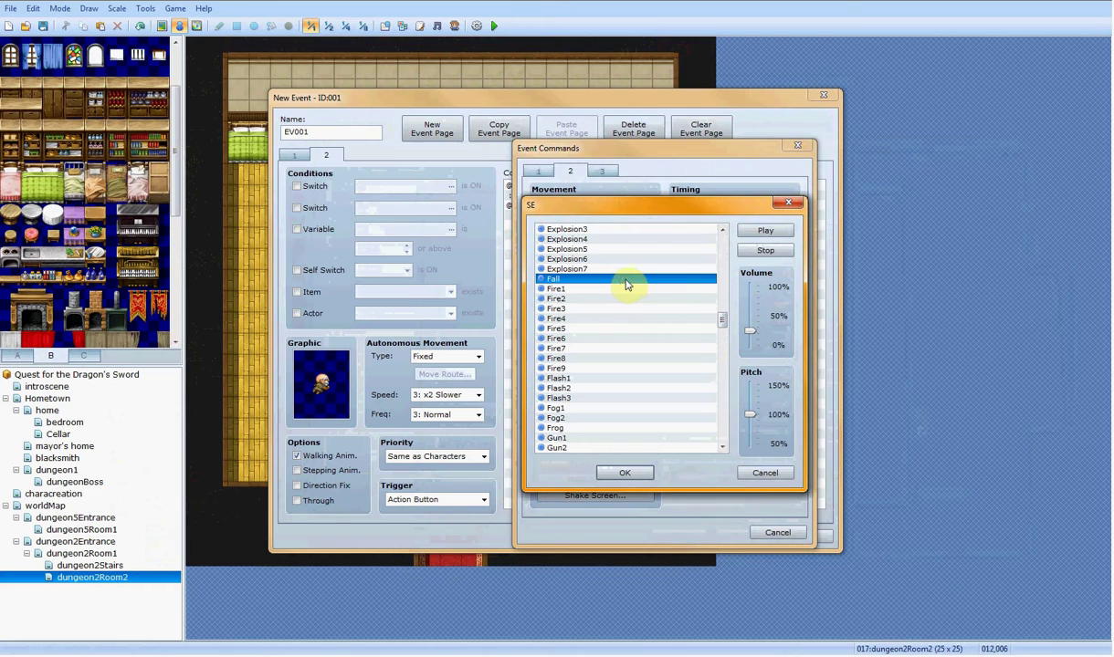
click(750, 247)
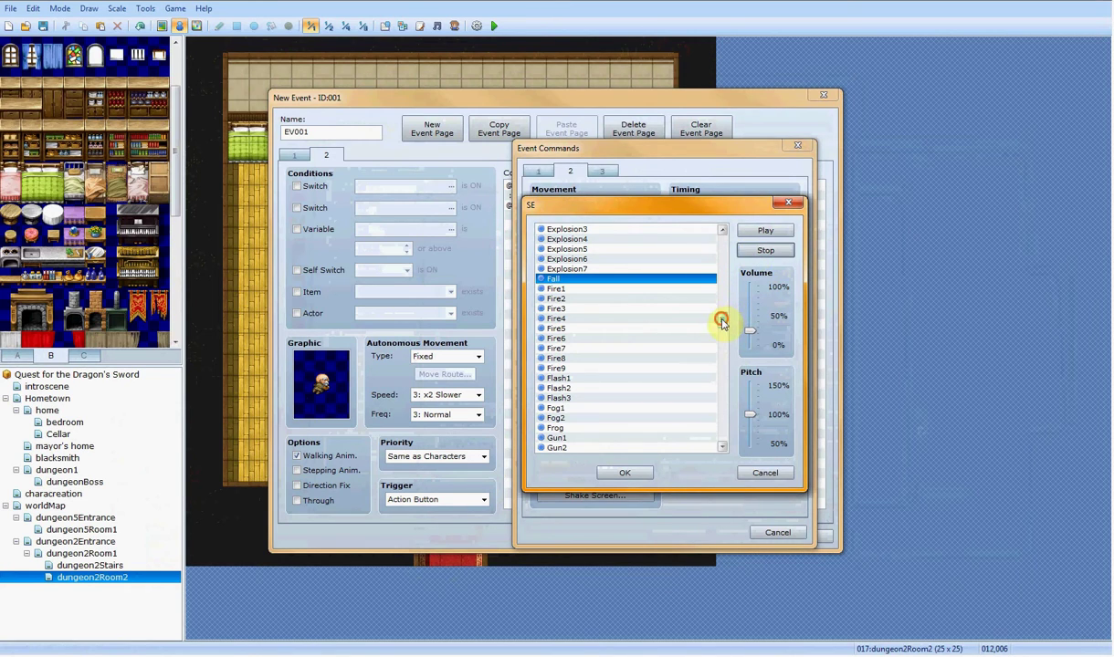
Step: Preview Twine and several Thunder sound effects, including Thunder12 and Thunder7, and leave the sound selection without choosing one
drag(721, 322, 715, 247)
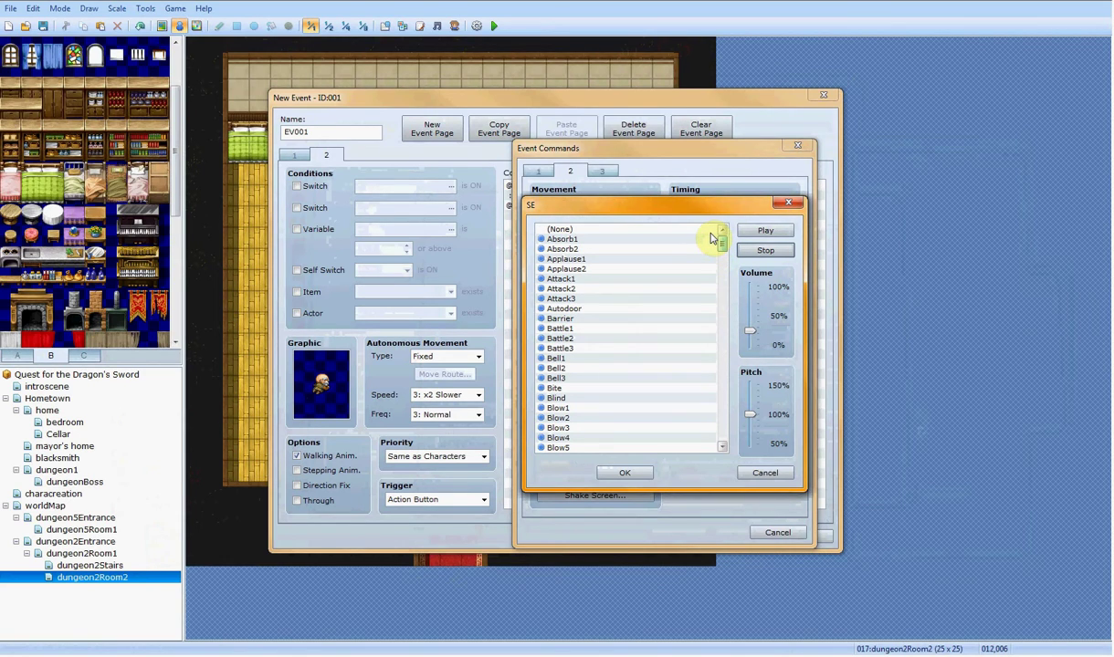
scroll(707, 274, down, 20)
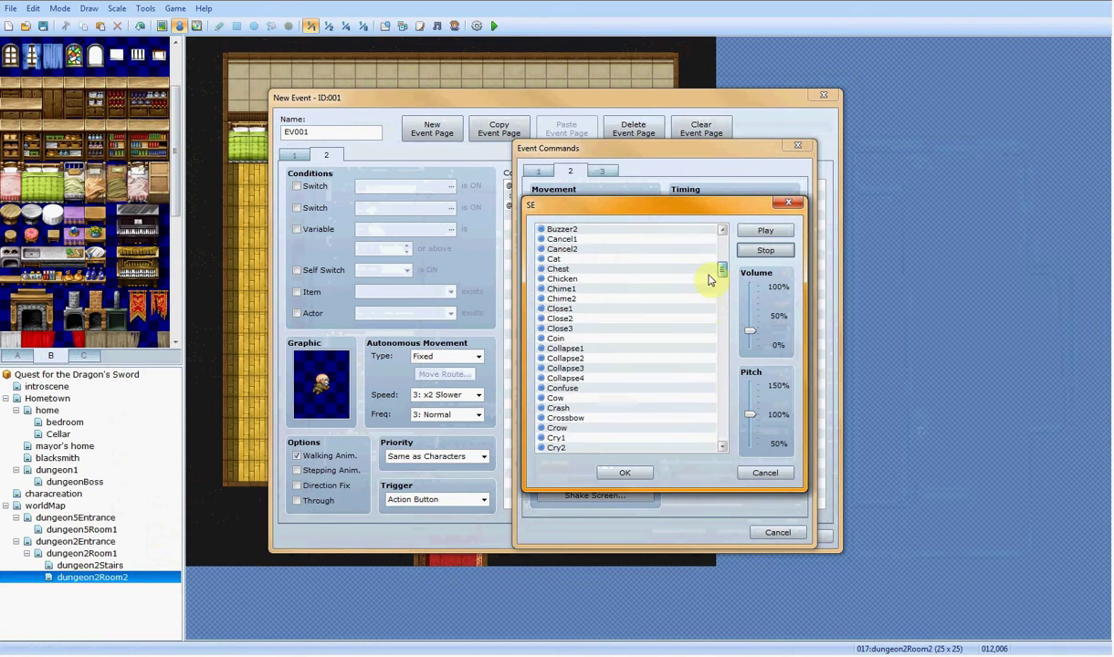
scroll(680, 401, down, 15)
scroll(680, 407, down, 6)
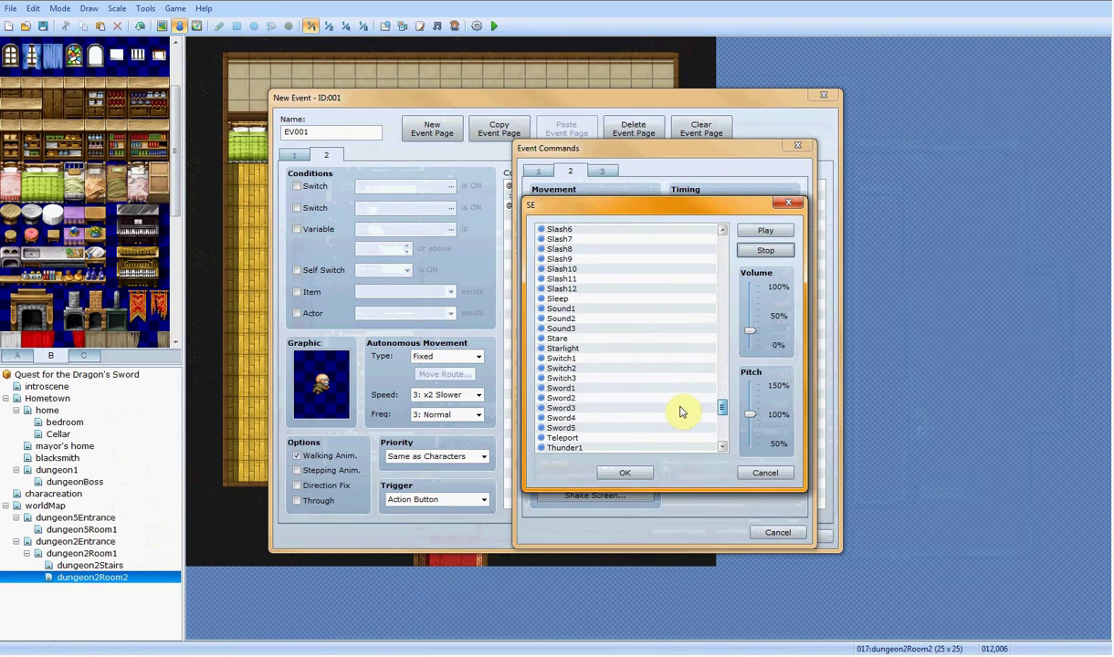
scroll(678, 421, down, 3)
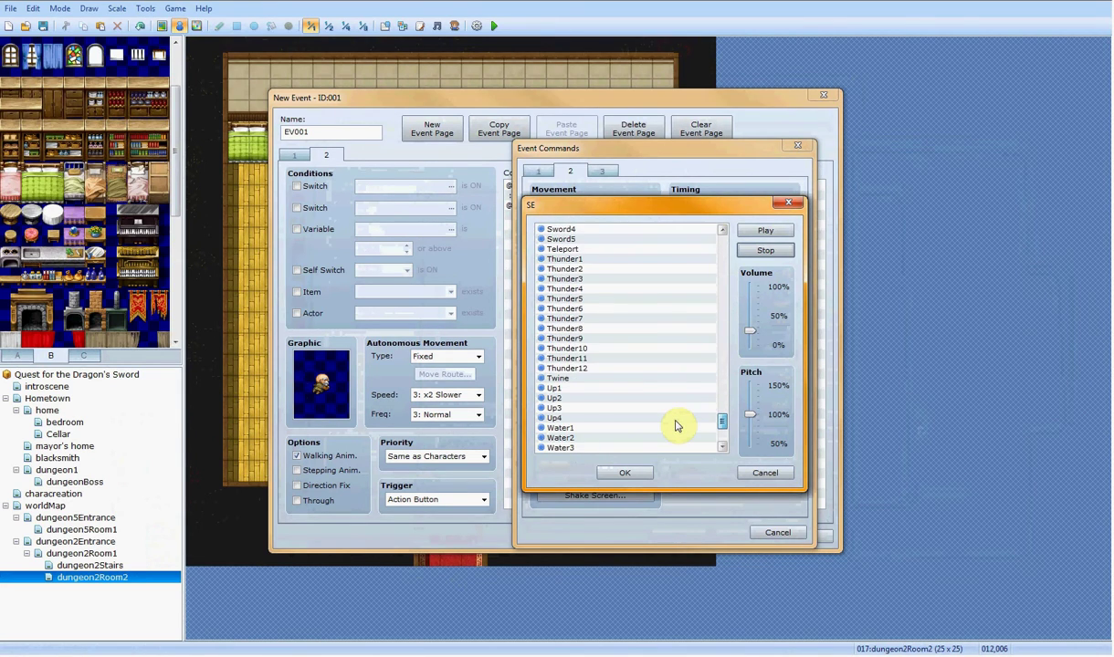
click(639, 378)
click(638, 368)
click(637, 358)
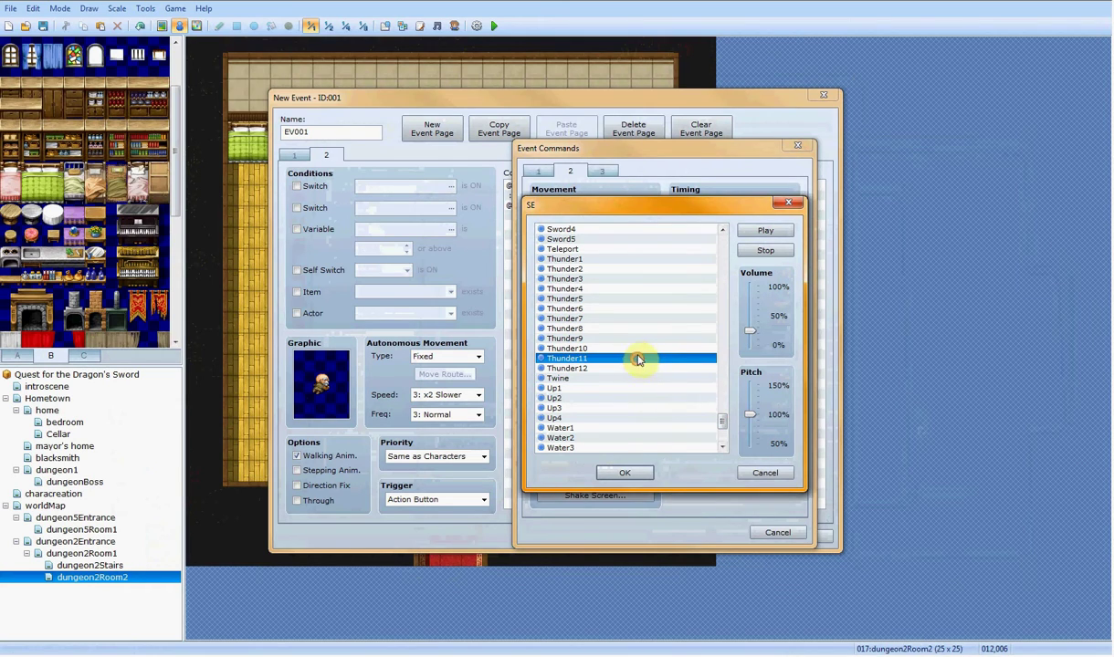
click(638, 348)
click(637, 338)
click(637, 319)
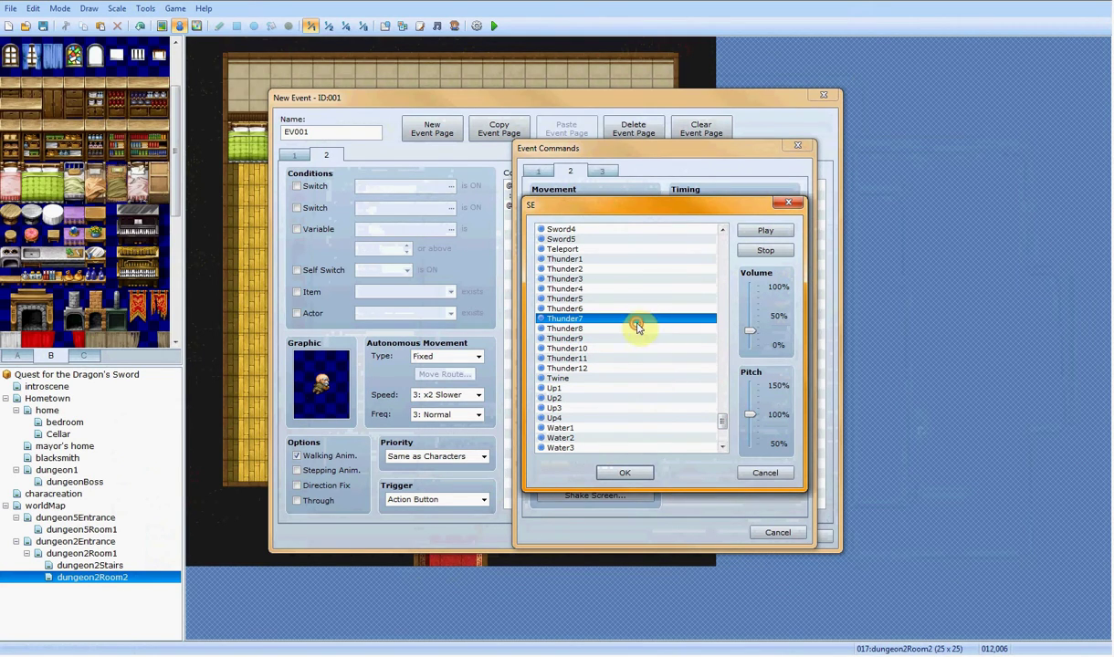
click(763, 250)
scroll(721, 449, down, 5)
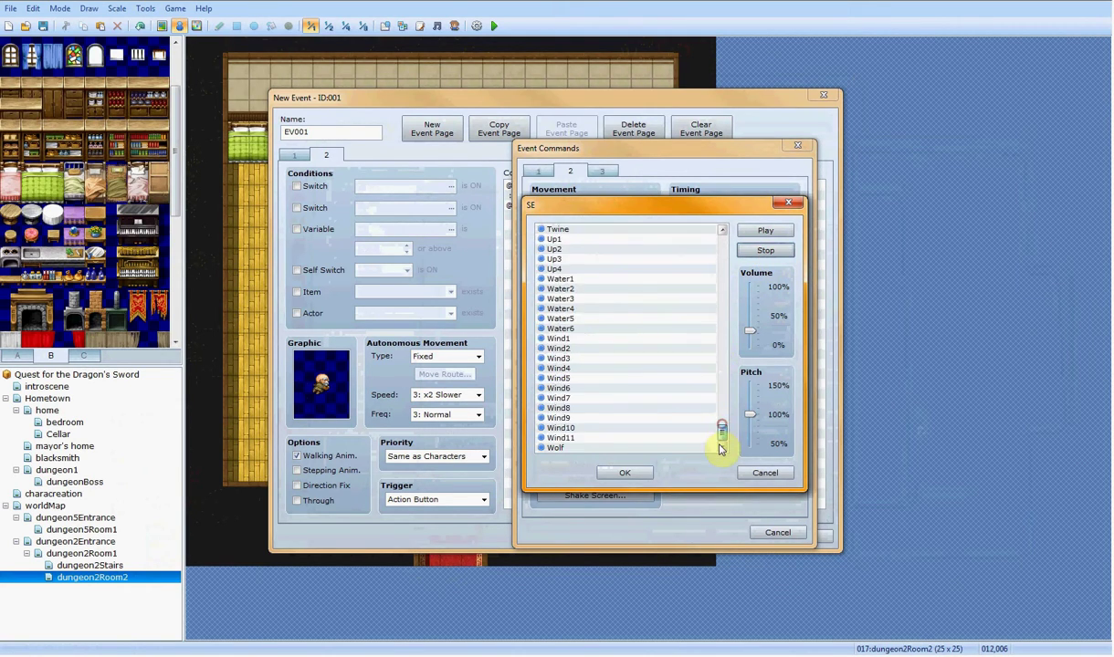
drag(718, 442, 722, 276)
click(701, 272)
click(765, 473)
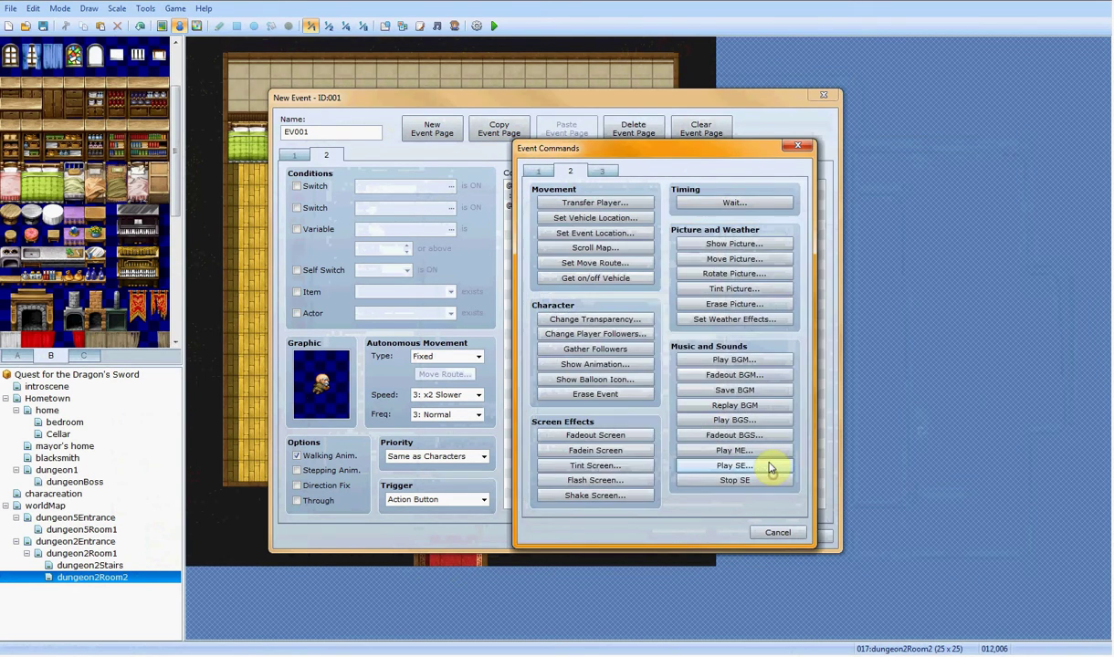
click(736, 451)
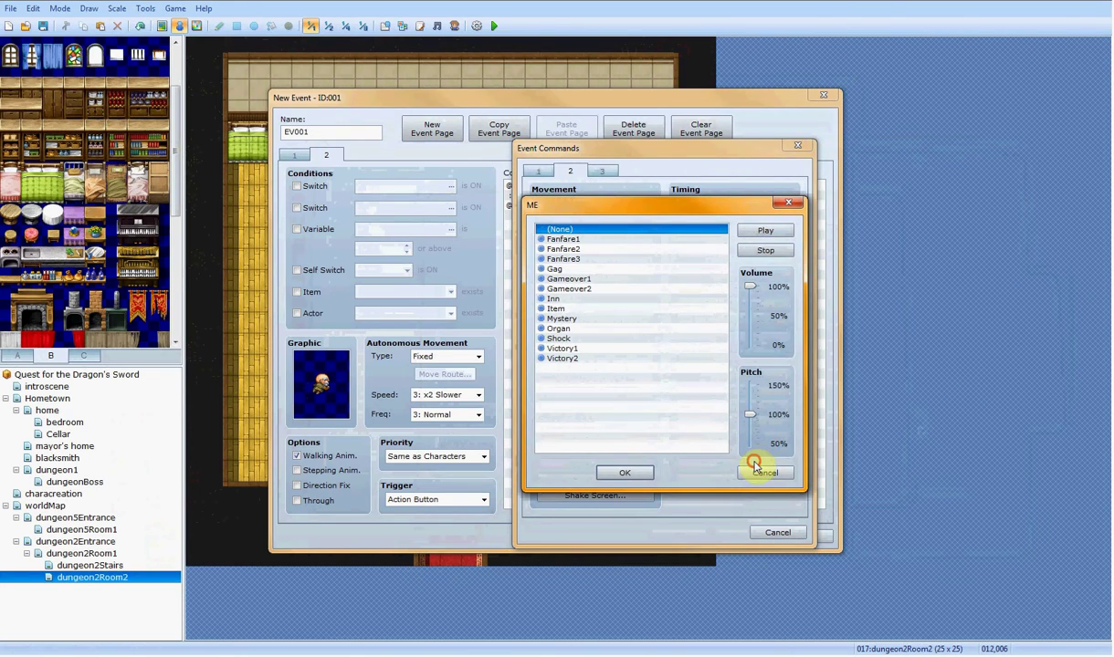
click(760, 473)
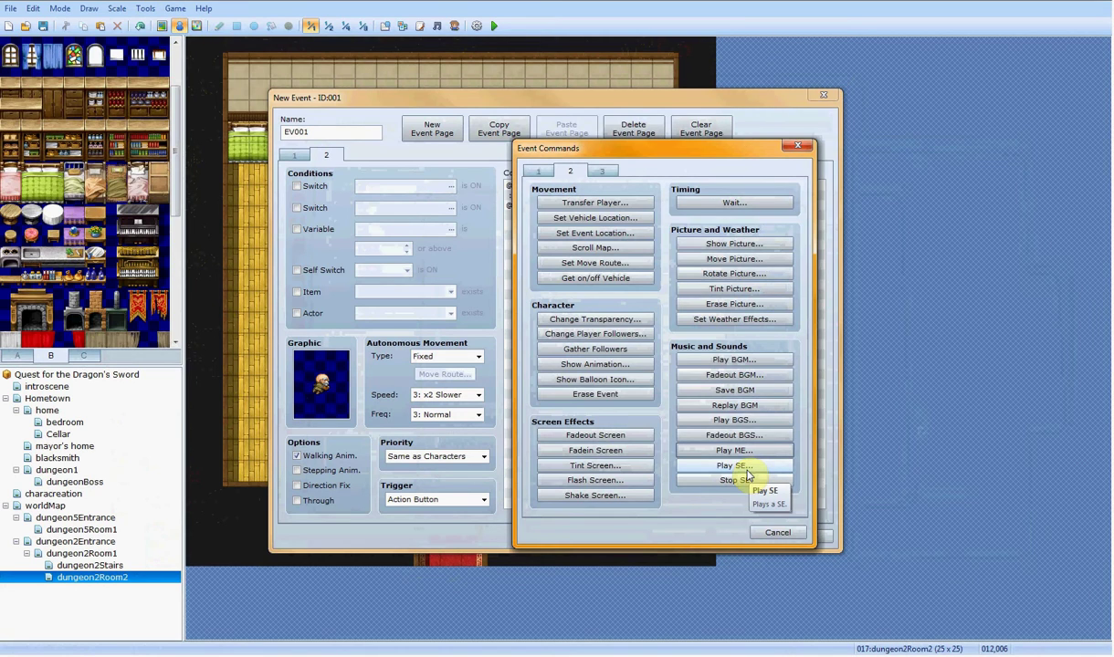
Step: Add a Play SE command to event page 2 that plays the Fall sound at 80% volume and 100% pitch
click(733, 466)
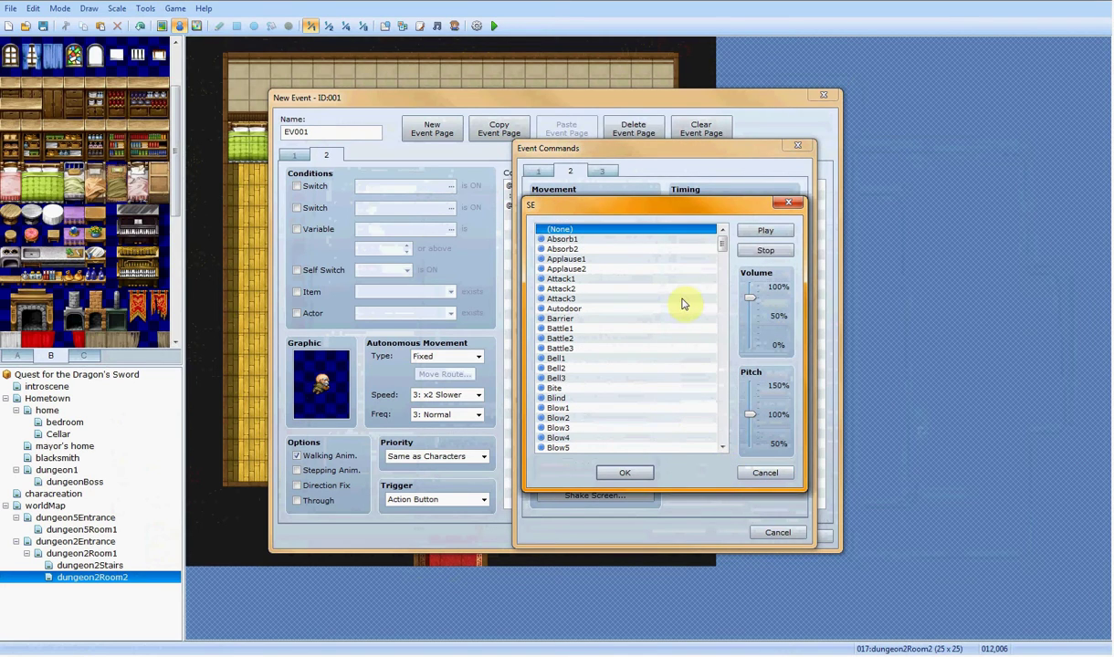
scroll(680, 302, down, 4)
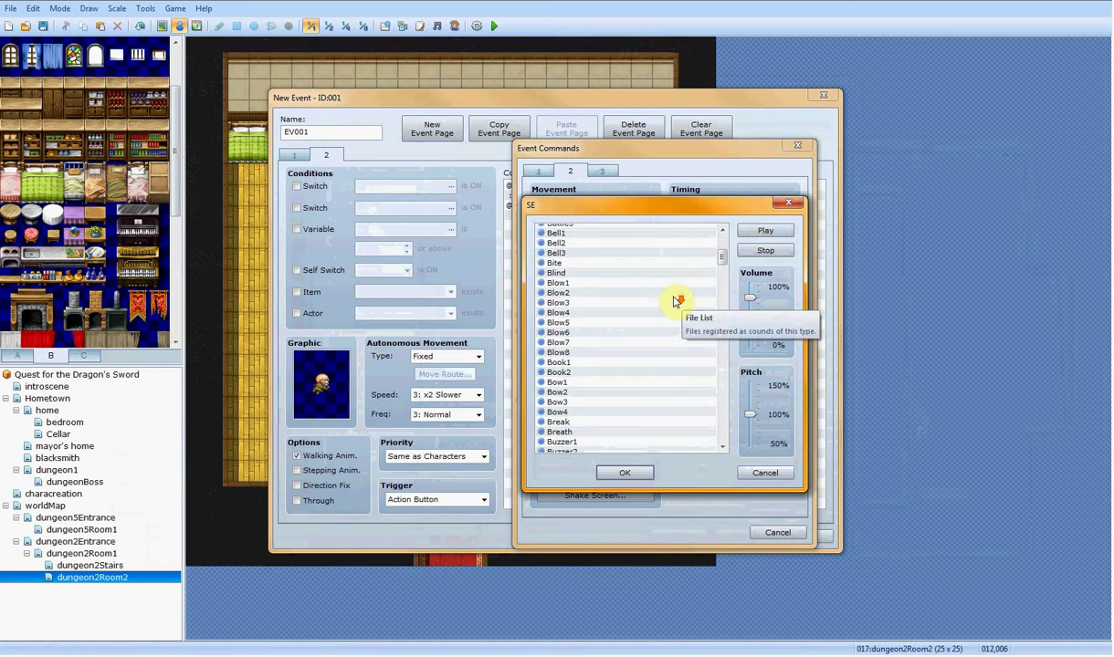
scroll(676, 301, down, 7)
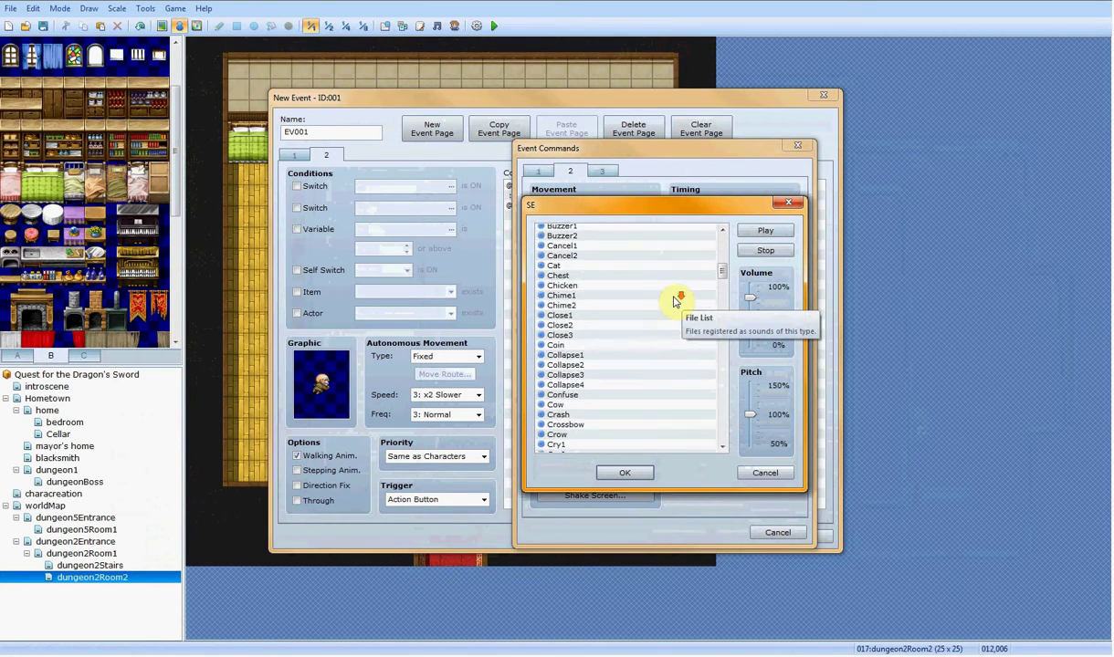
scroll(674, 301, down, 8)
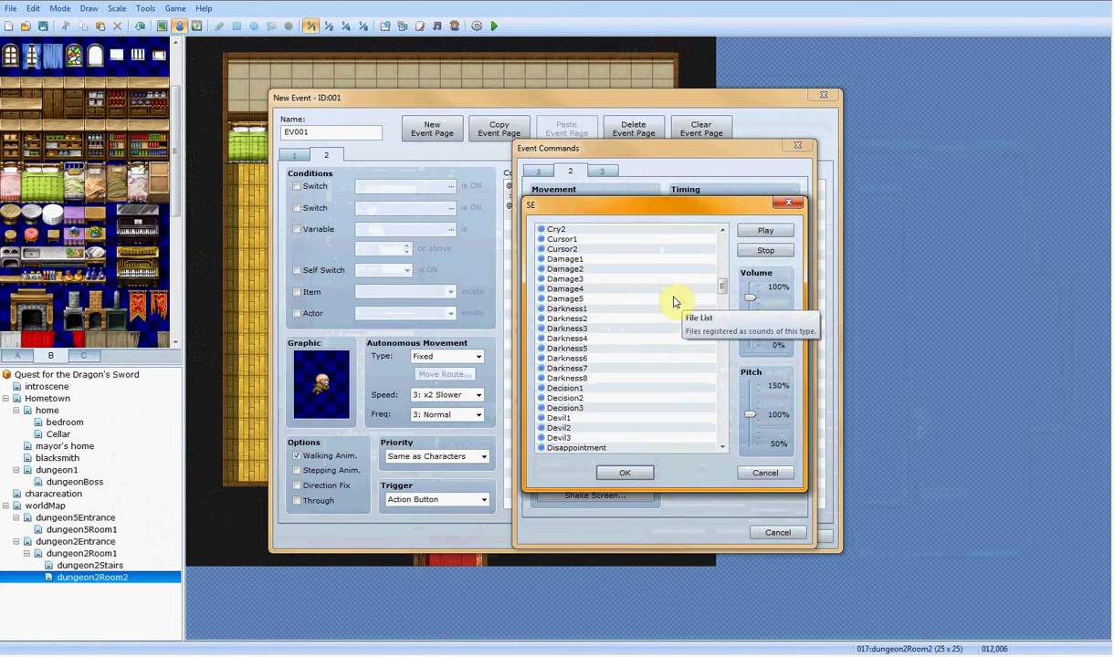
scroll(672, 306, down, 8)
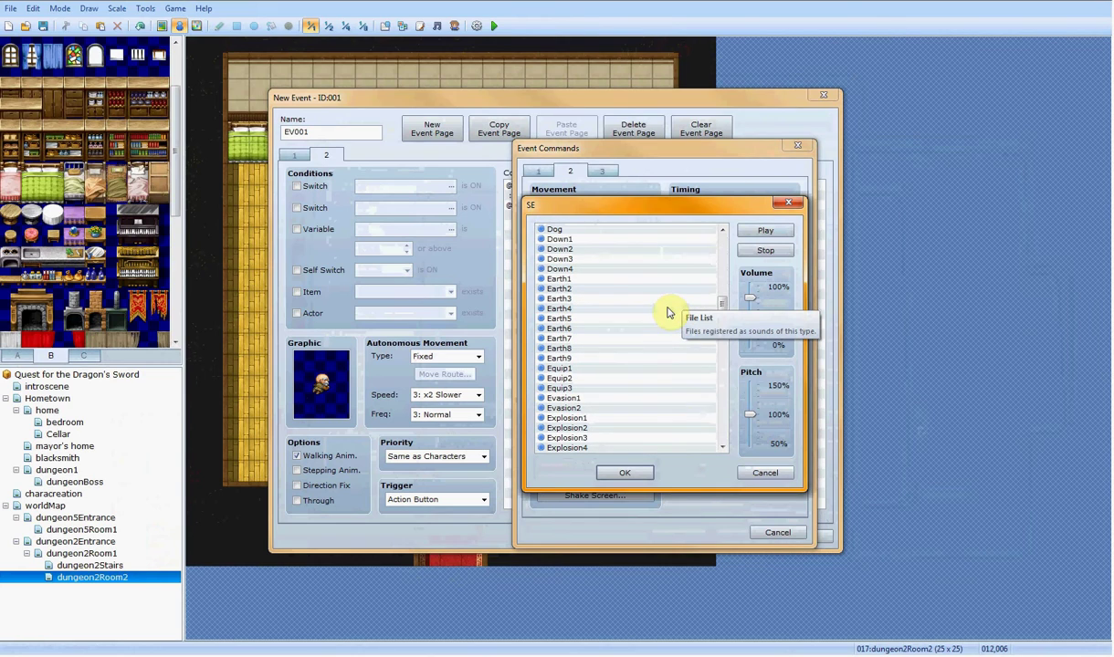
scroll(637, 326, down, 4)
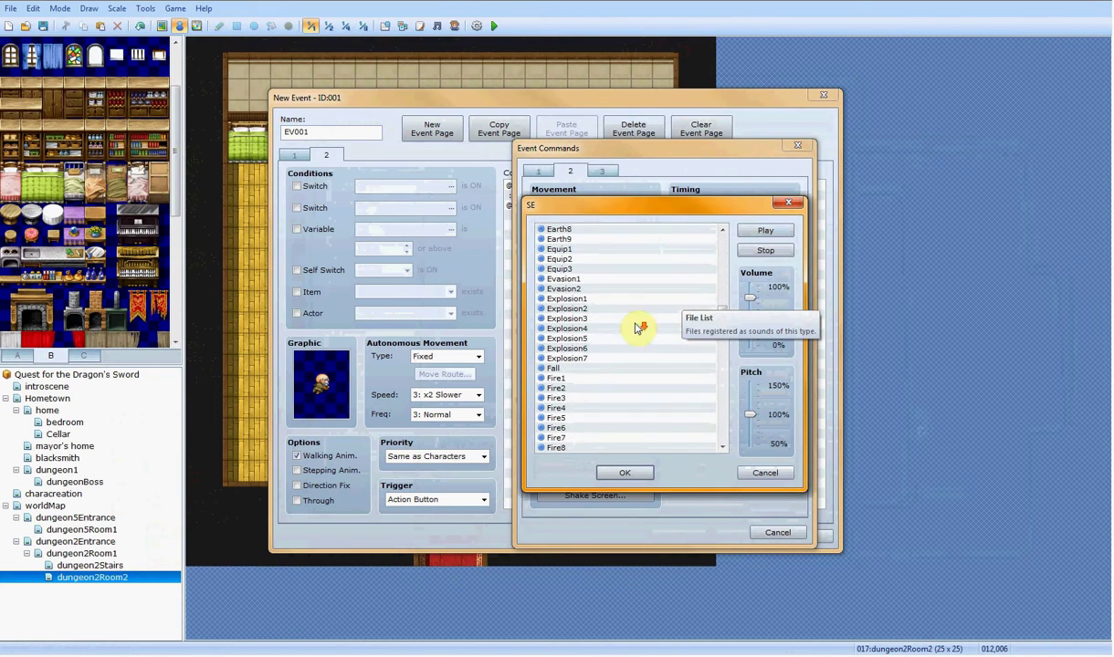
click(571, 368)
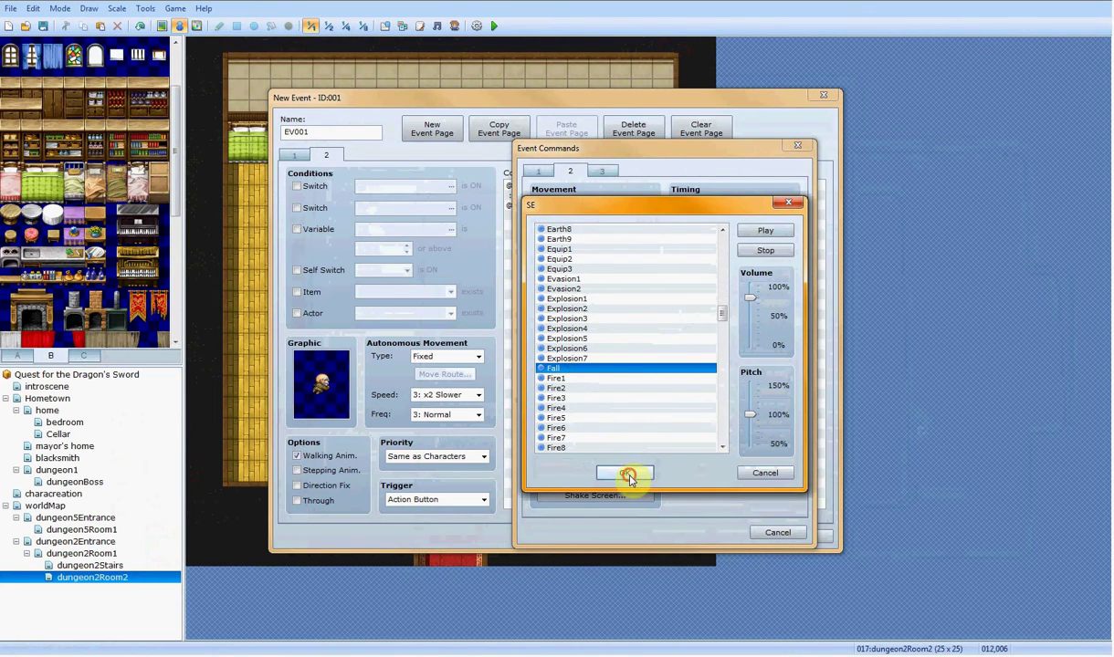
click(628, 474)
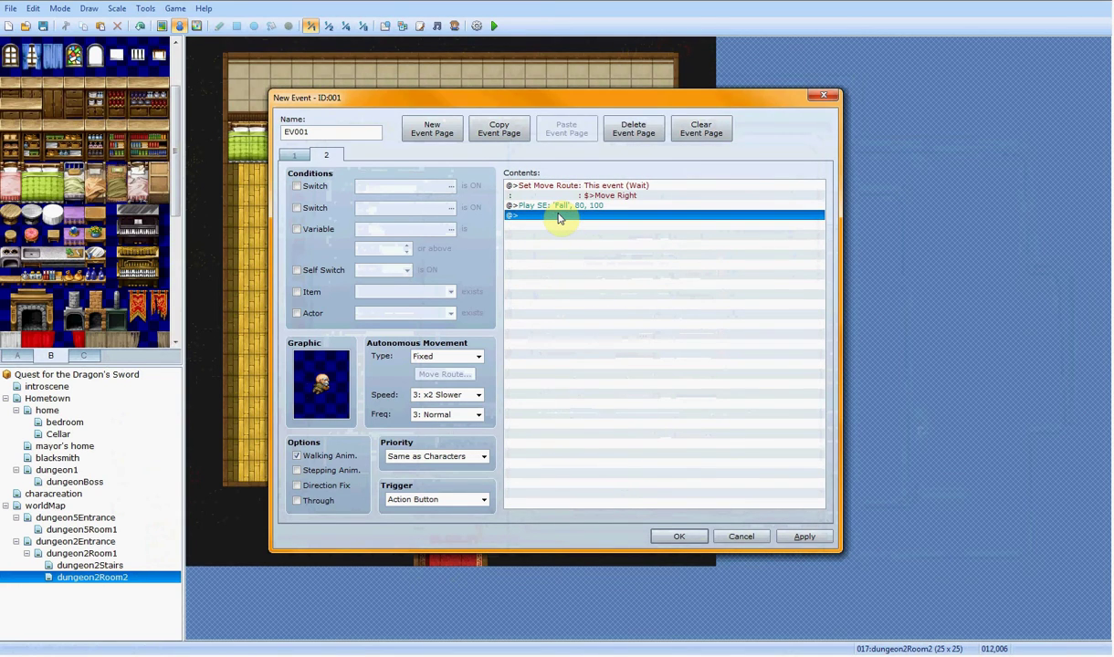
Step: Set event page 2's trigger to Parallel Process and make the page require Self Switch A
click(448, 499)
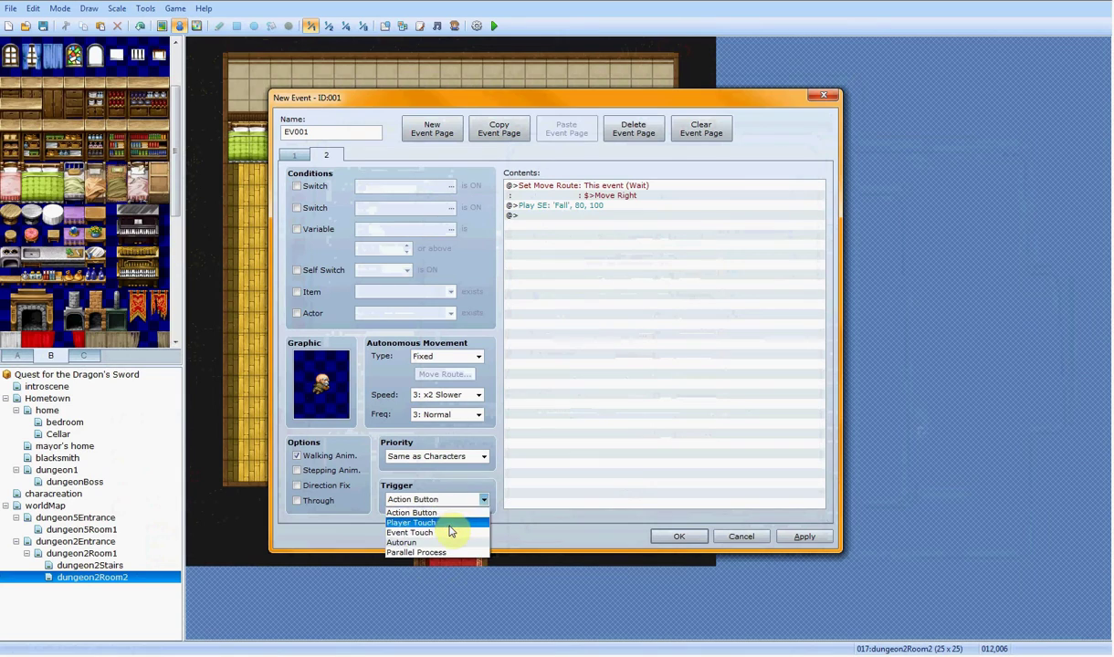
click(447, 524)
click(459, 500)
click(440, 549)
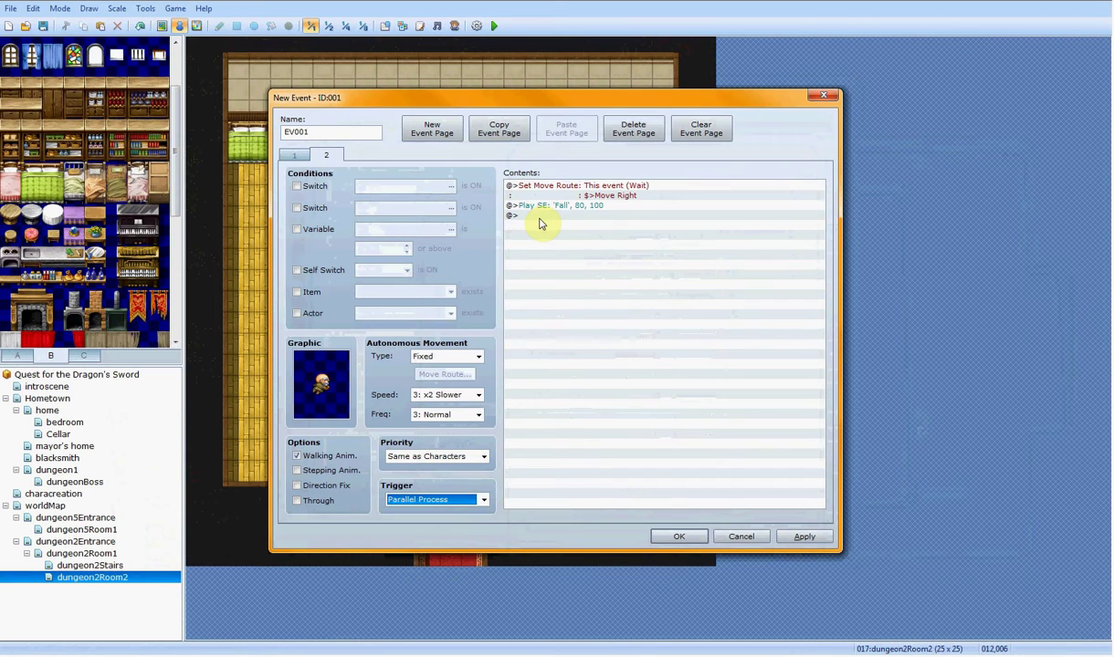
click(320, 270)
Step: Add a Control Self Switch command after the Fall sound on page 2 that turns Self Switch B ON
click(531, 217)
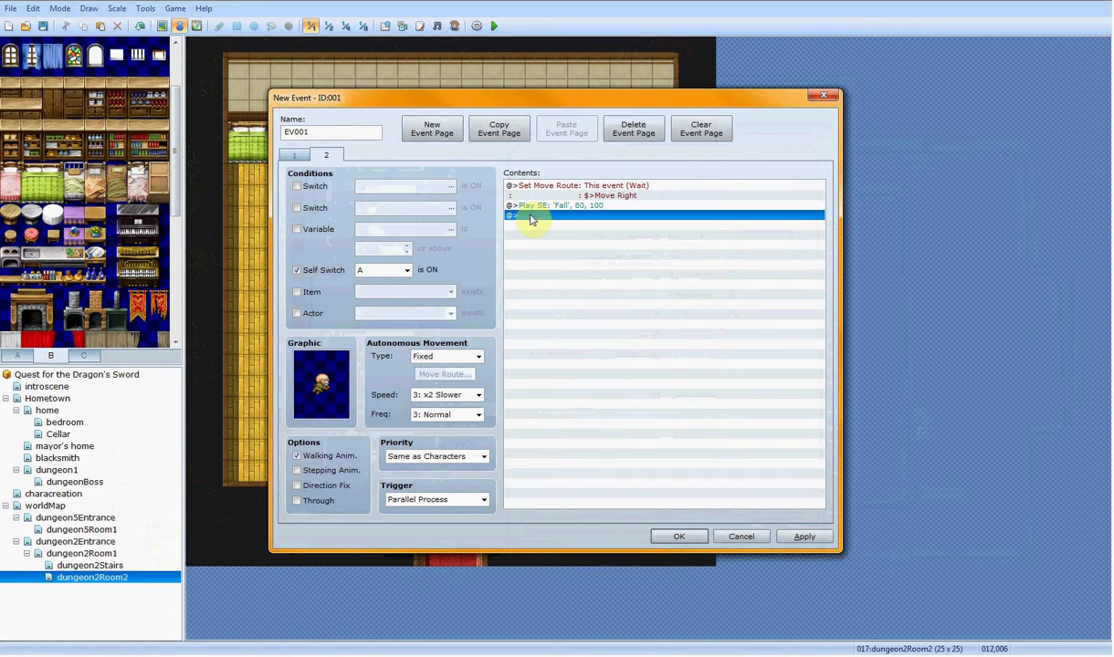
double_click(532, 217)
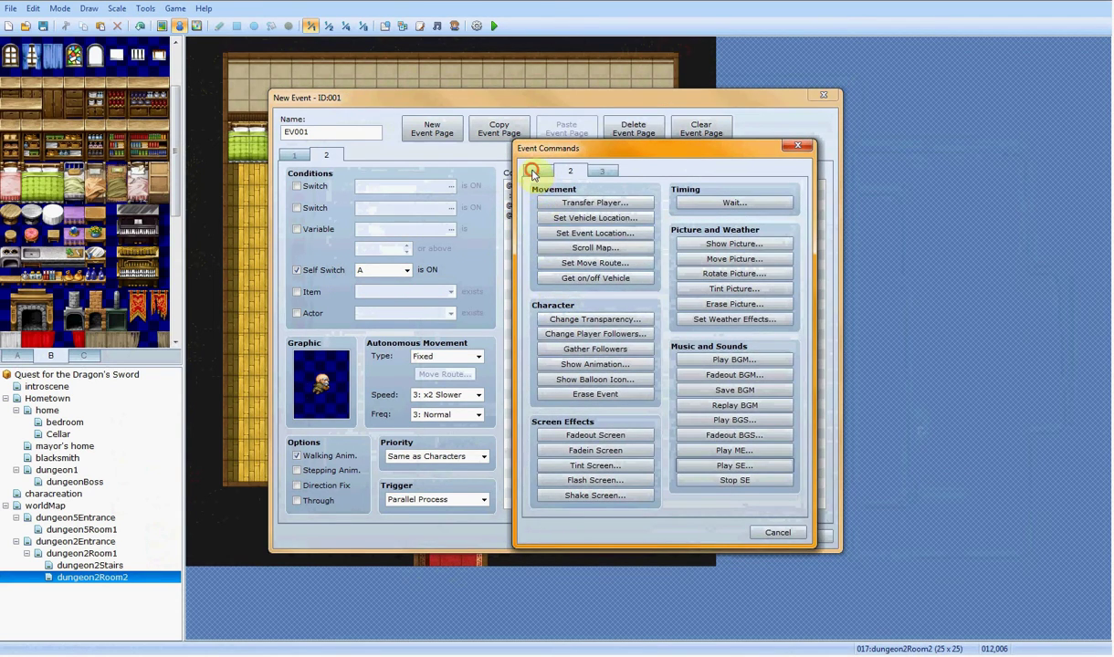
click(532, 174)
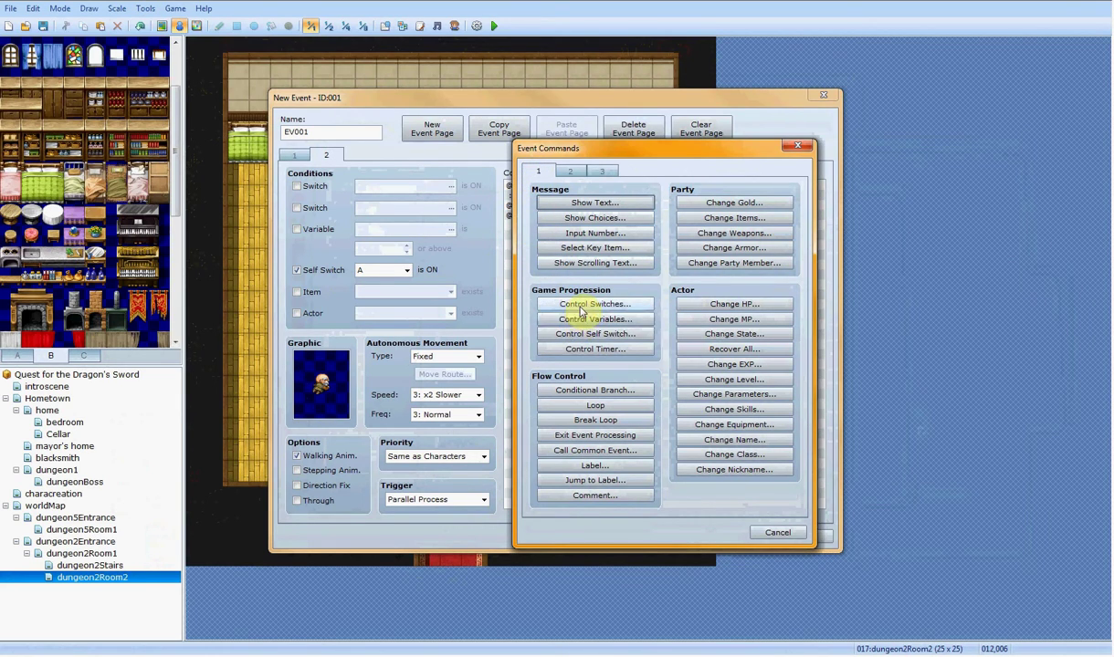
click(595, 334)
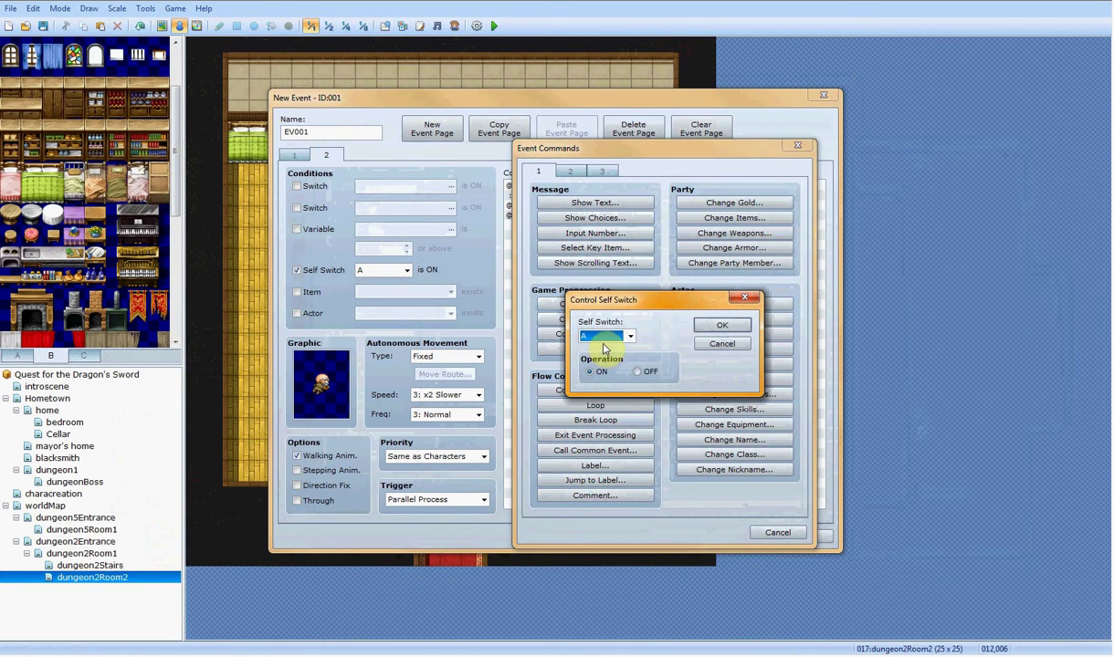
key(Down)
click(723, 325)
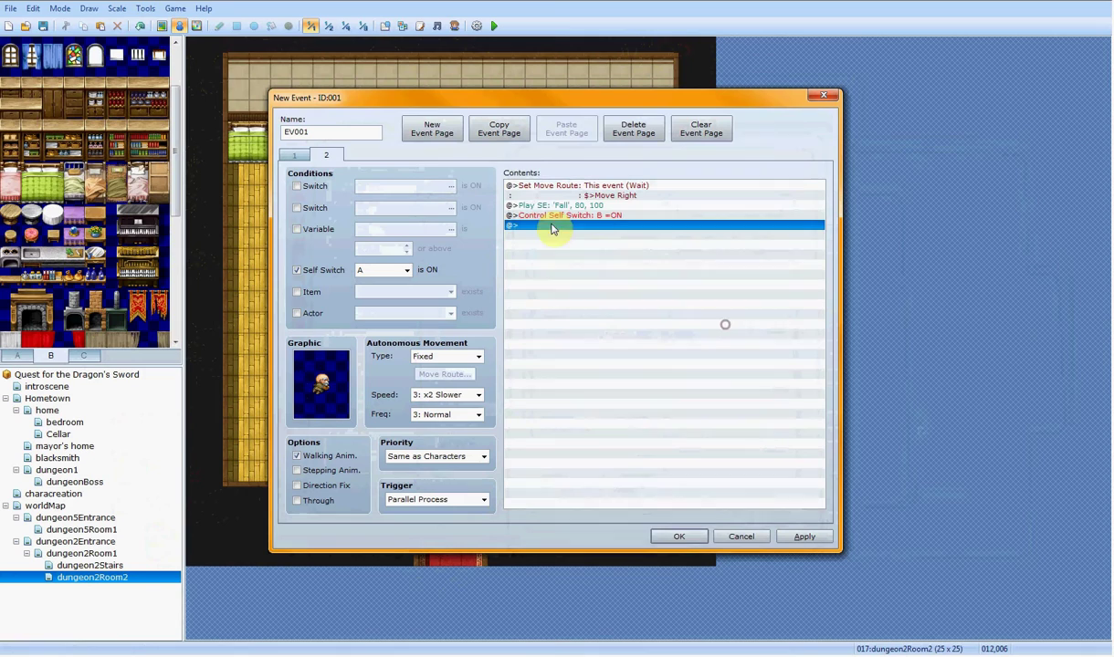
Step: Add a third event page requiring Self Switch B and set its graphic to the fallen bald man from the Damage1 sheet
click(444, 135)
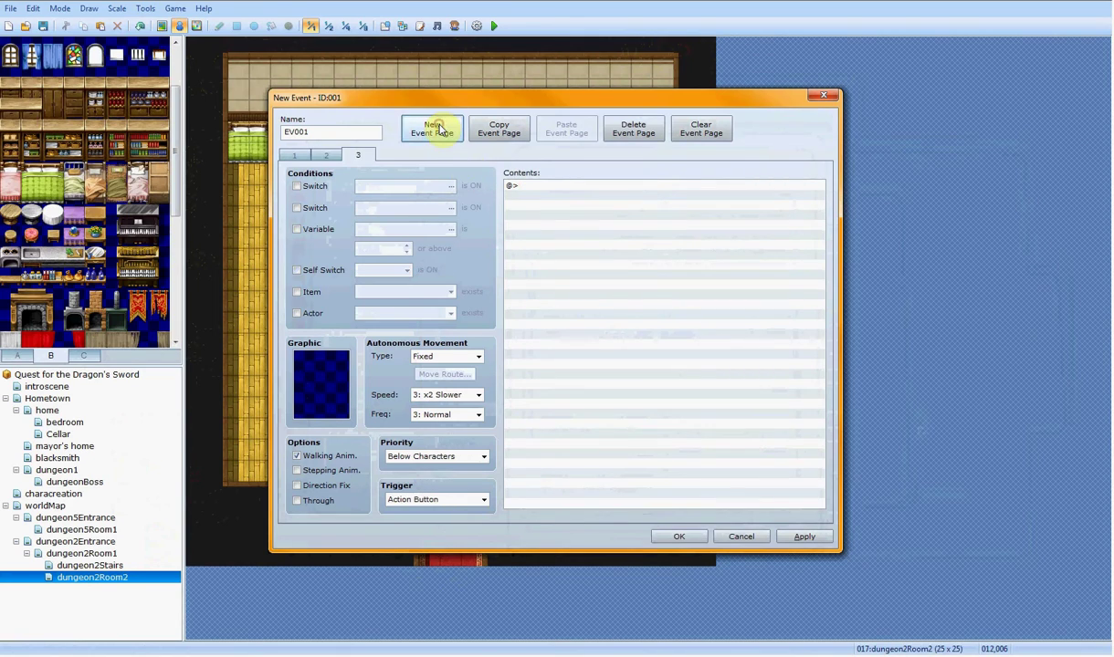
click(343, 271)
click(379, 270)
click(384, 292)
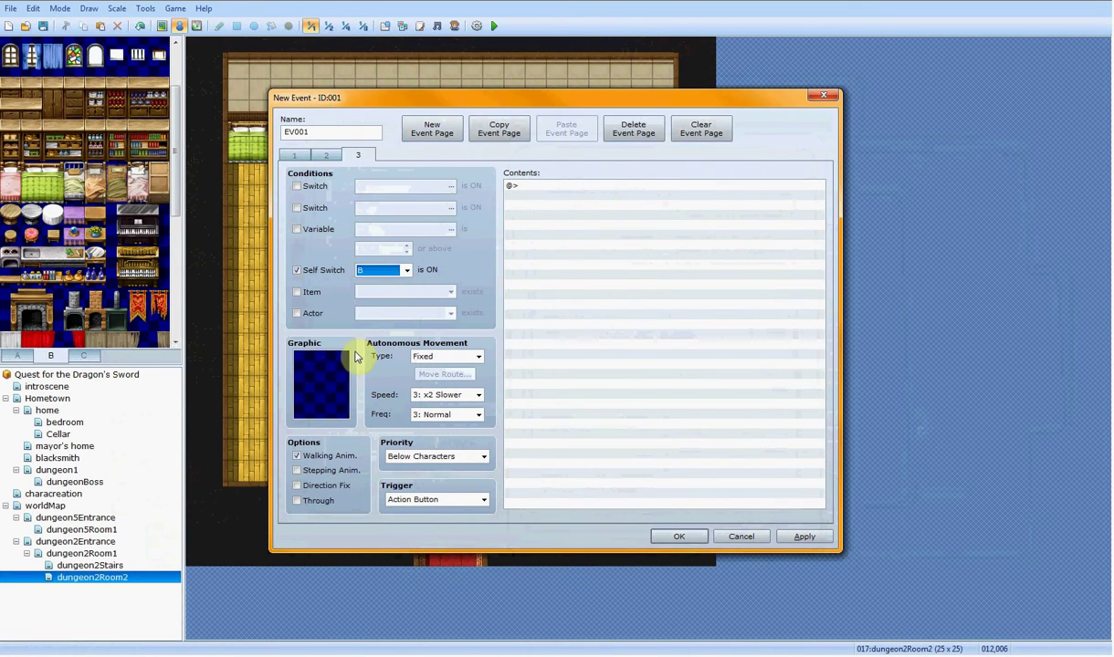
double_click(323, 374)
click(356, 290)
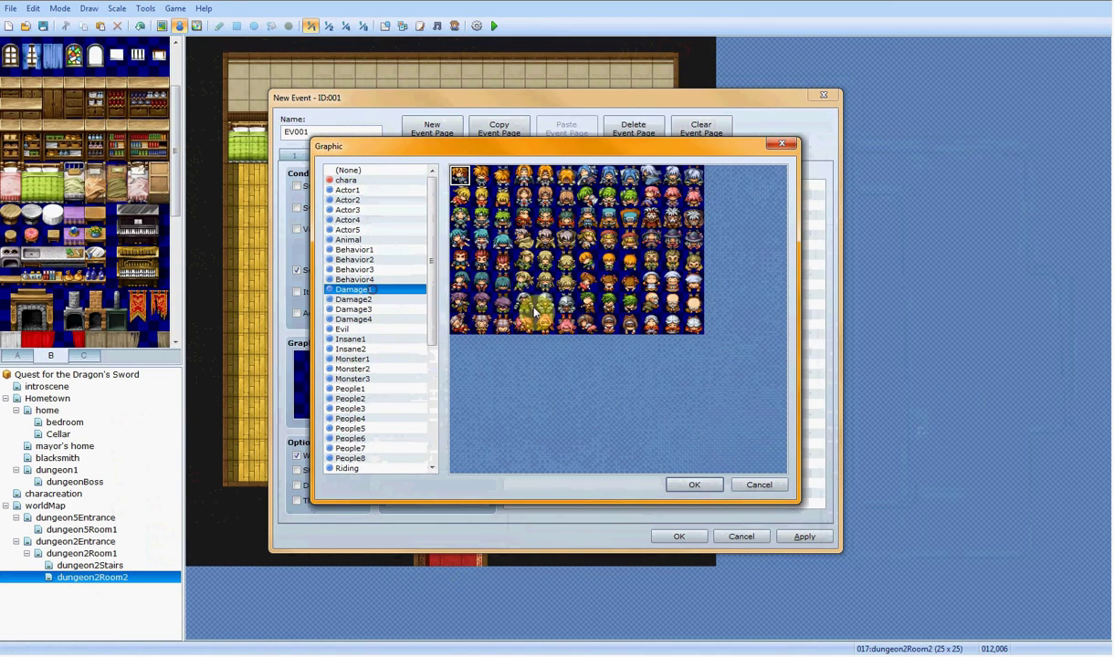
double_click(651, 297)
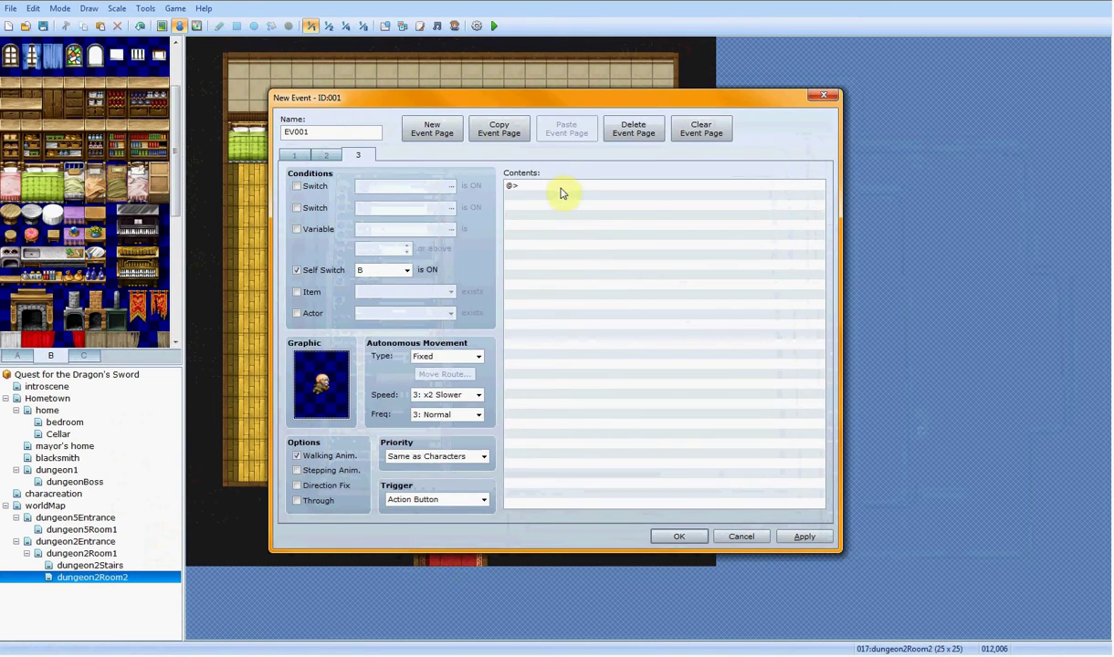
Step: Add a Show Text command to page 3 reading "The bod- the sleeping man, fell."
double_click(560, 191)
click(569, 201)
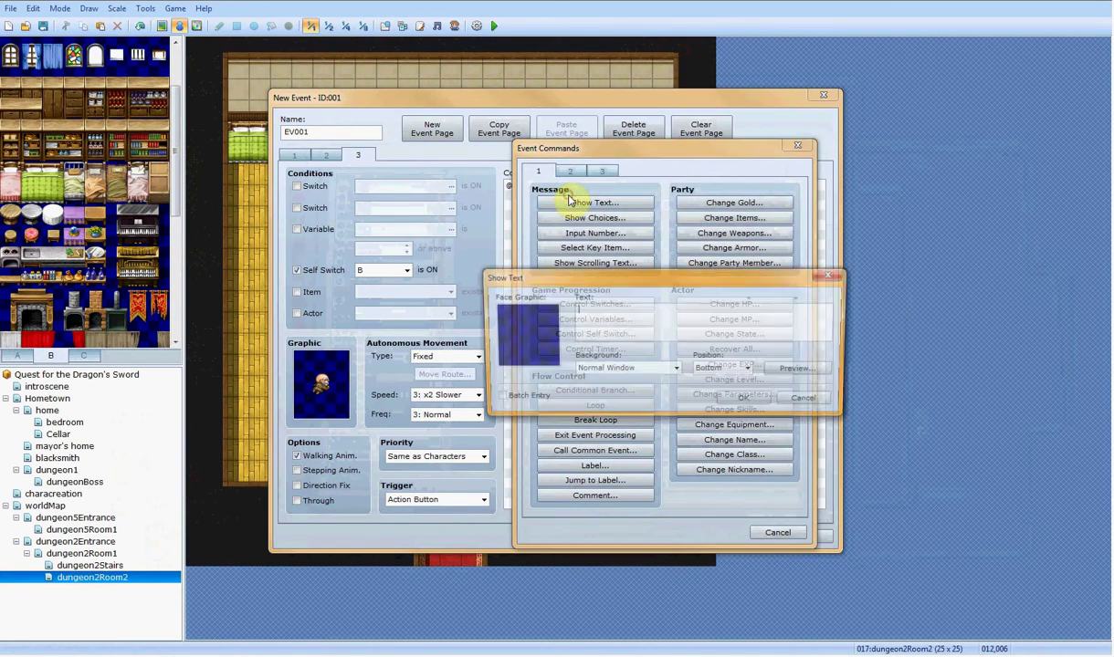
text(The bod- the sleeping man, fell.)
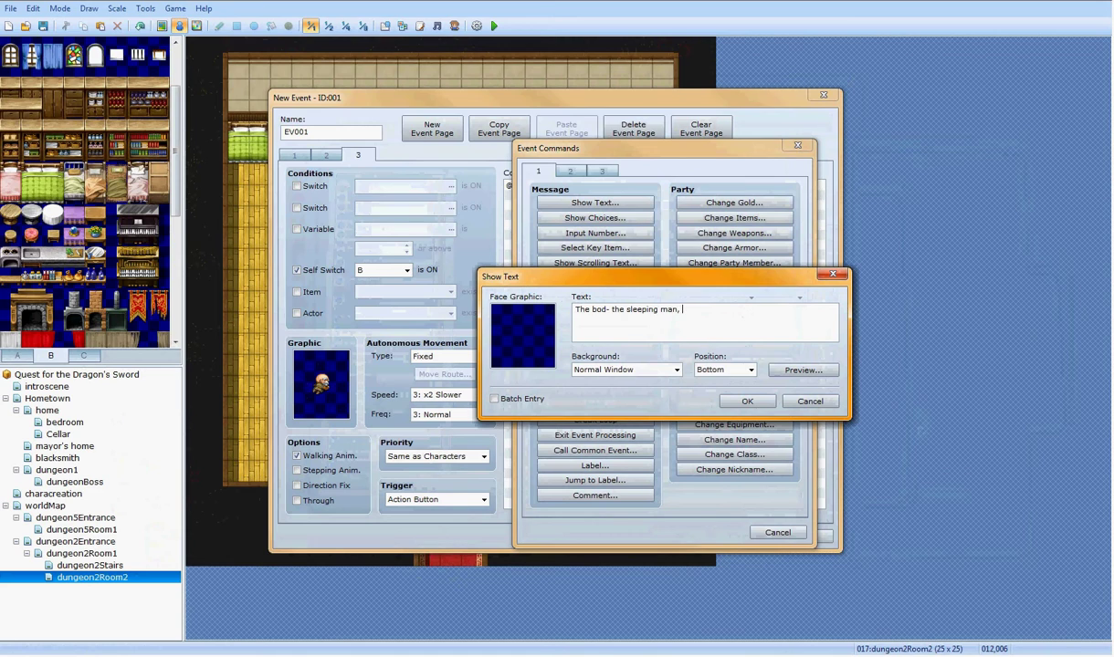
click(754, 403)
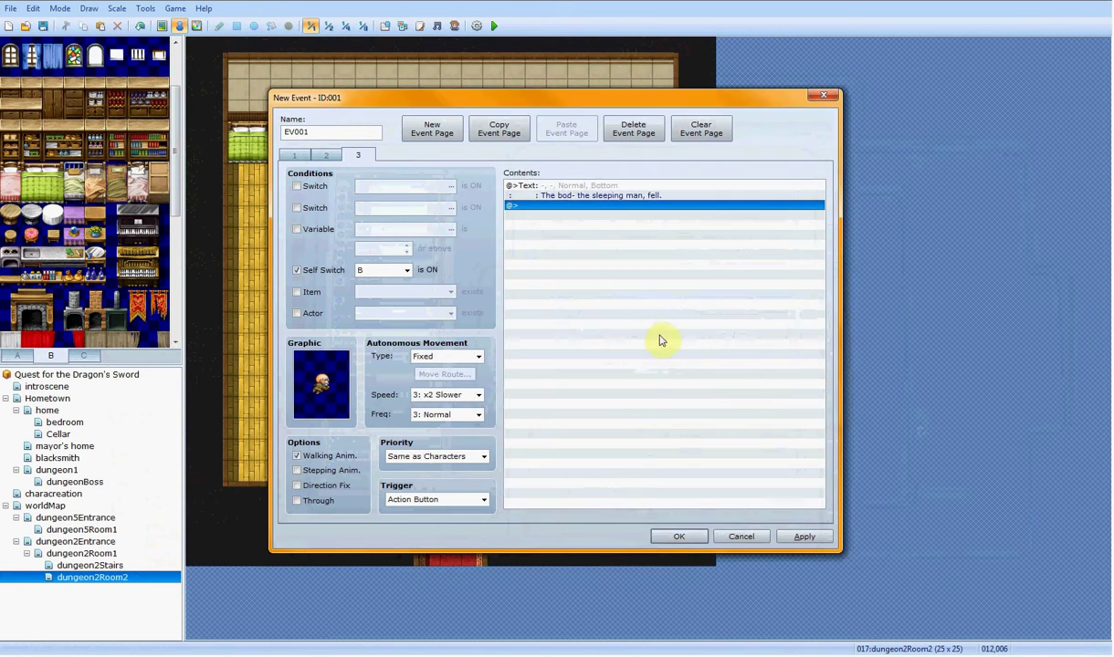
Step: Check the sleeping man's earlier event pages, then apply and save the event
click(325, 155)
click(297, 155)
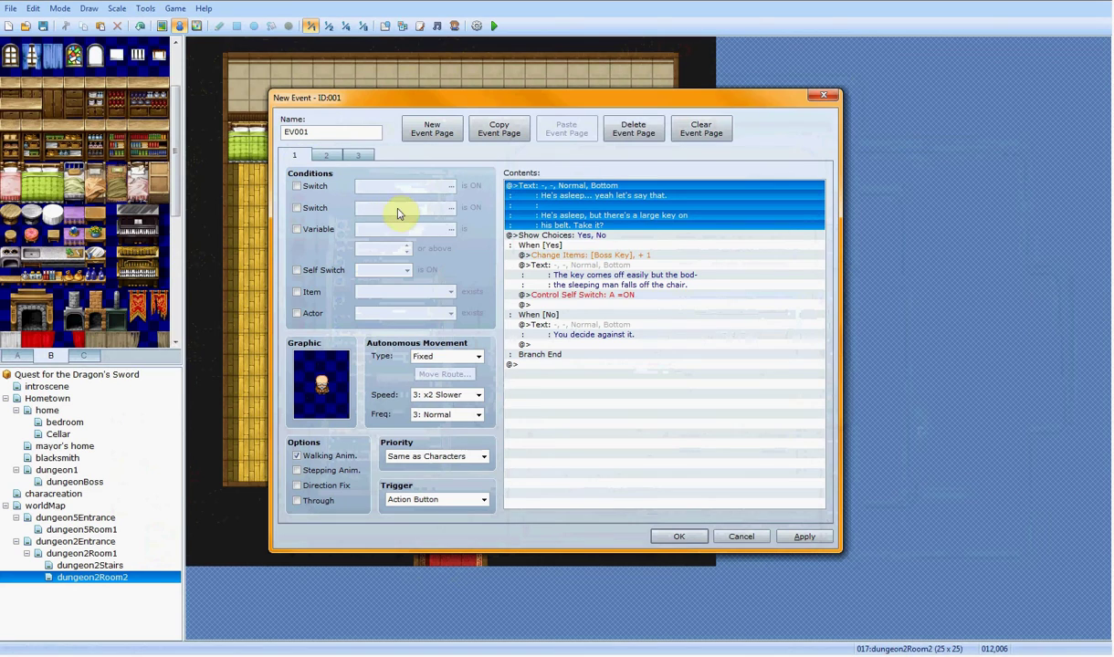
click(801, 539)
click(665, 536)
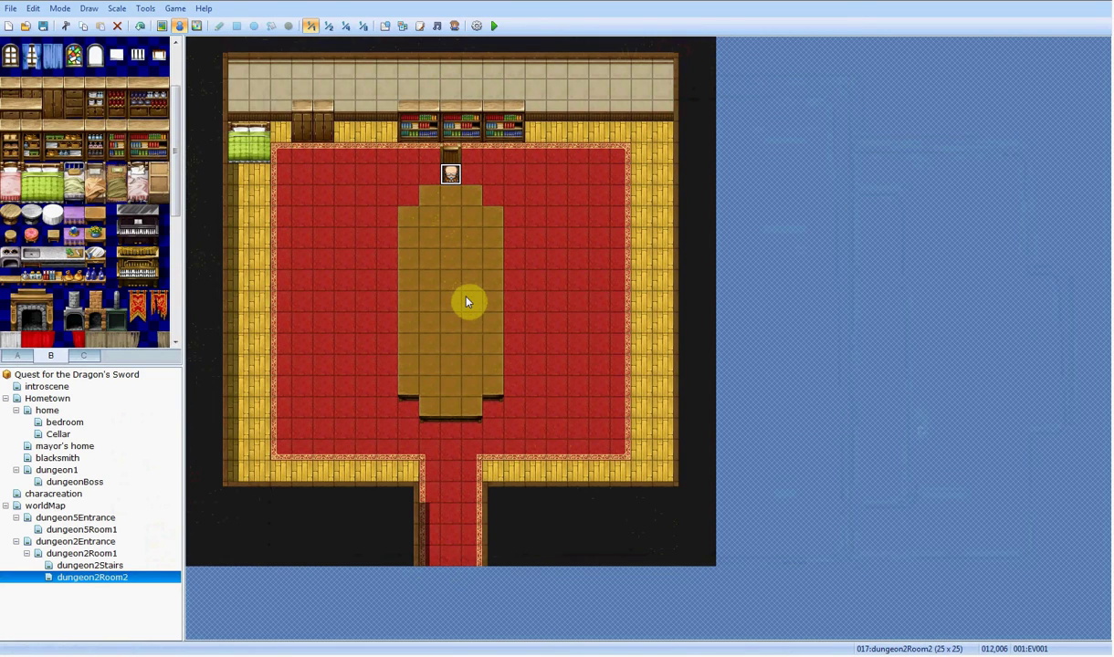
Step: Create a new event at the south end of the red carpet corridor with the white ring graphic from the !Flame sheet
double_click(449, 564)
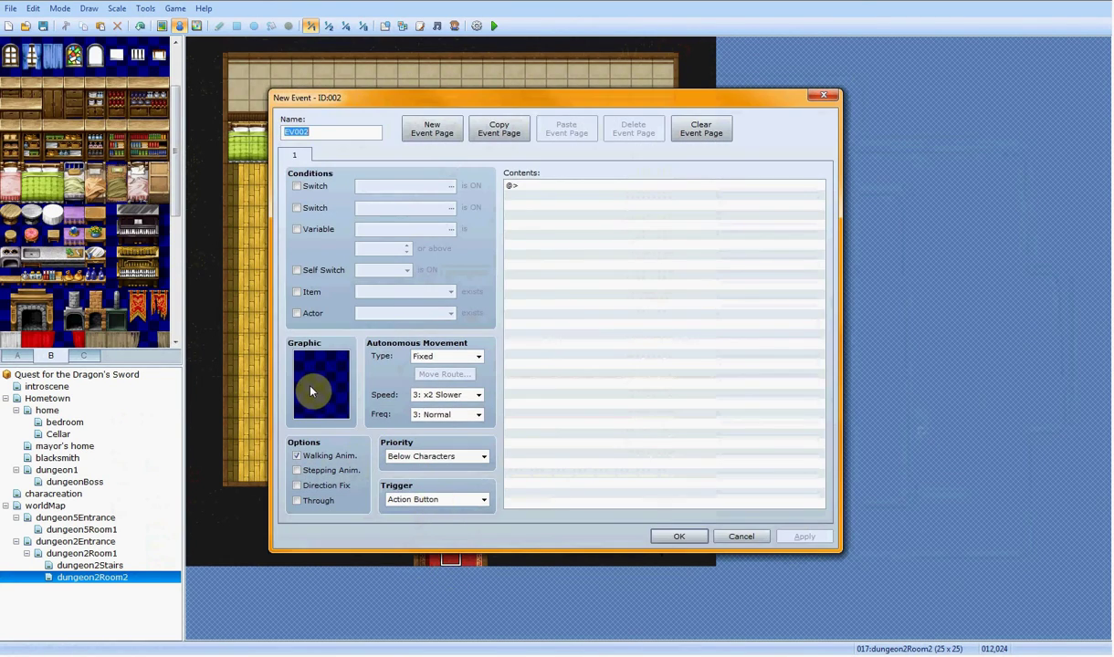
double_click(311, 391)
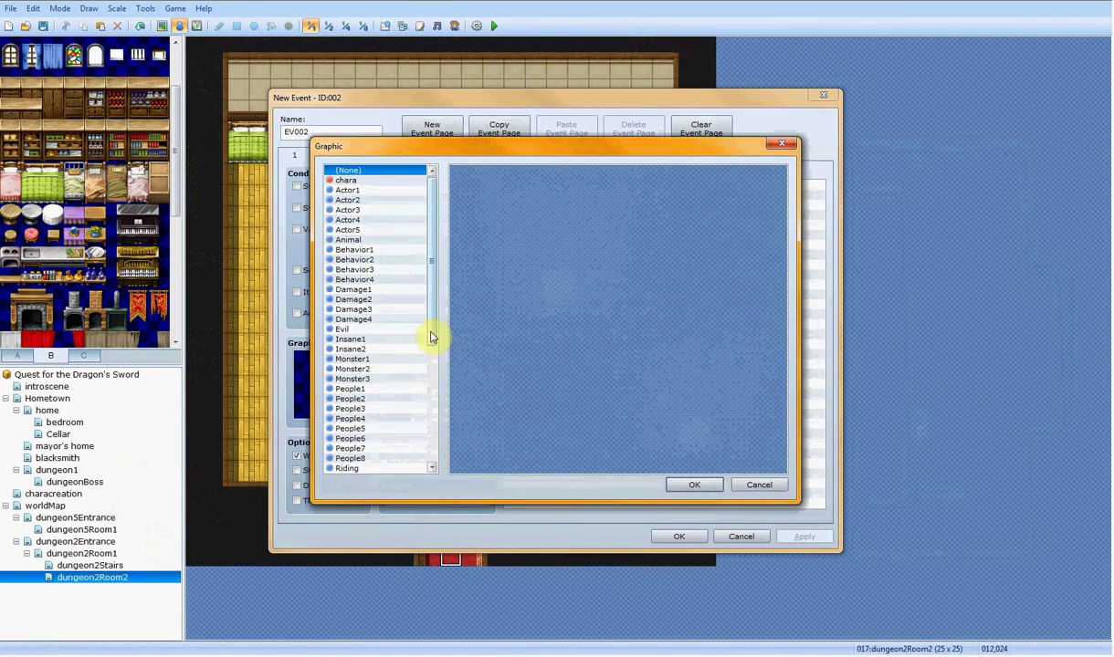
drag(429, 333, 418, 417)
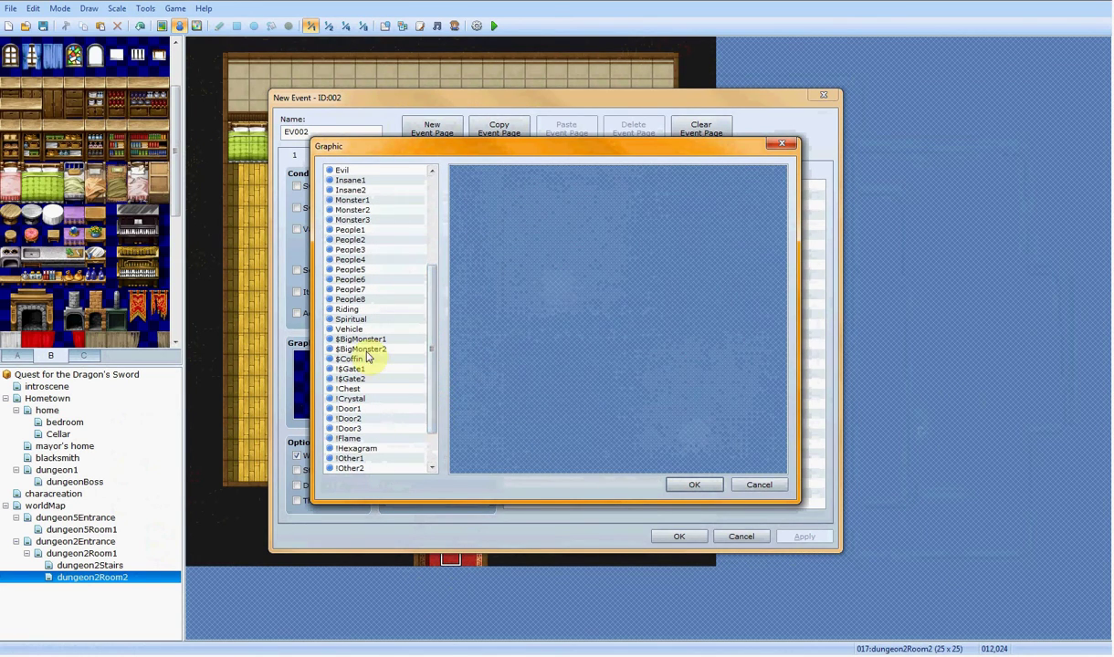
click(365, 440)
double_click(630, 310)
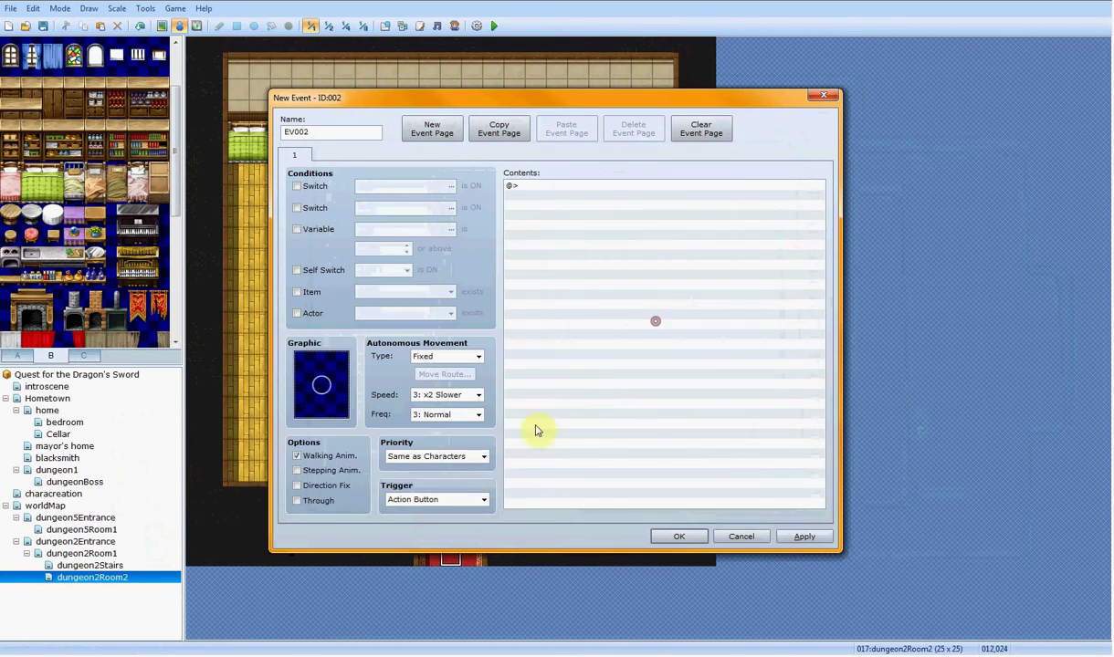
Step: Give the exit event Stepping Anim. and Direction Fix without Walking Anim., Below Characters priority and a Player Touch trigger
click(345, 472)
click(339, 484)
click(329, 455)
click(438, 457)
click(432, 476)
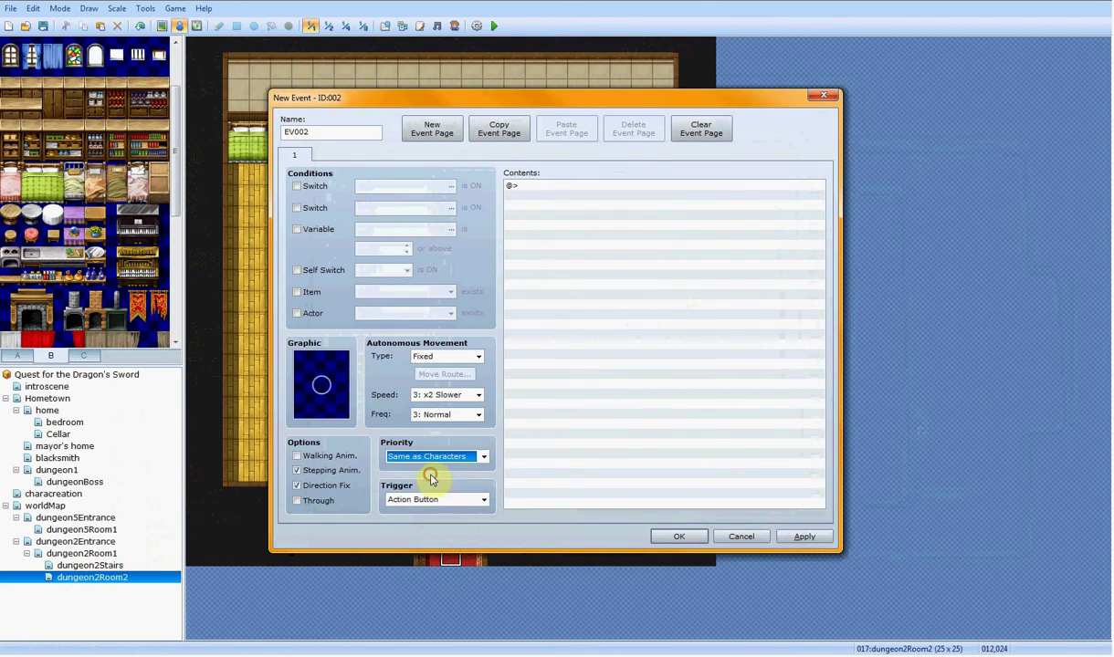
click(433, 457)
click(429, 467)
click(429, 500)
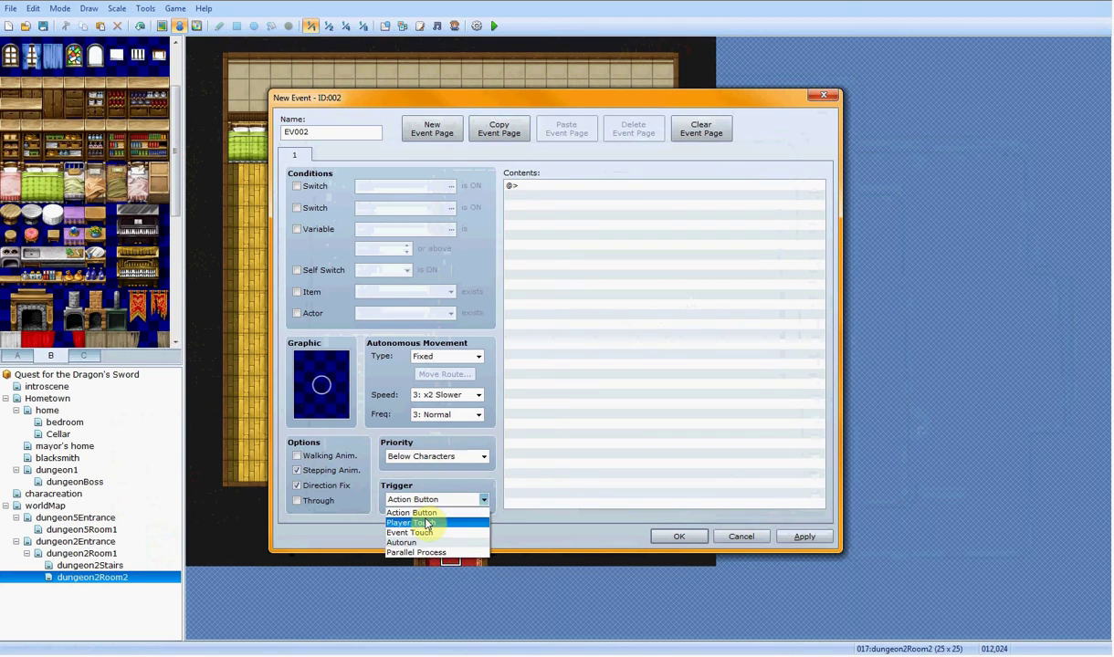
click(426, 523)
Step: Add a Transfer Player command to dungeon2Room1 (027,007), just below the north doorway, and save the exit event
double_click(559, 188)
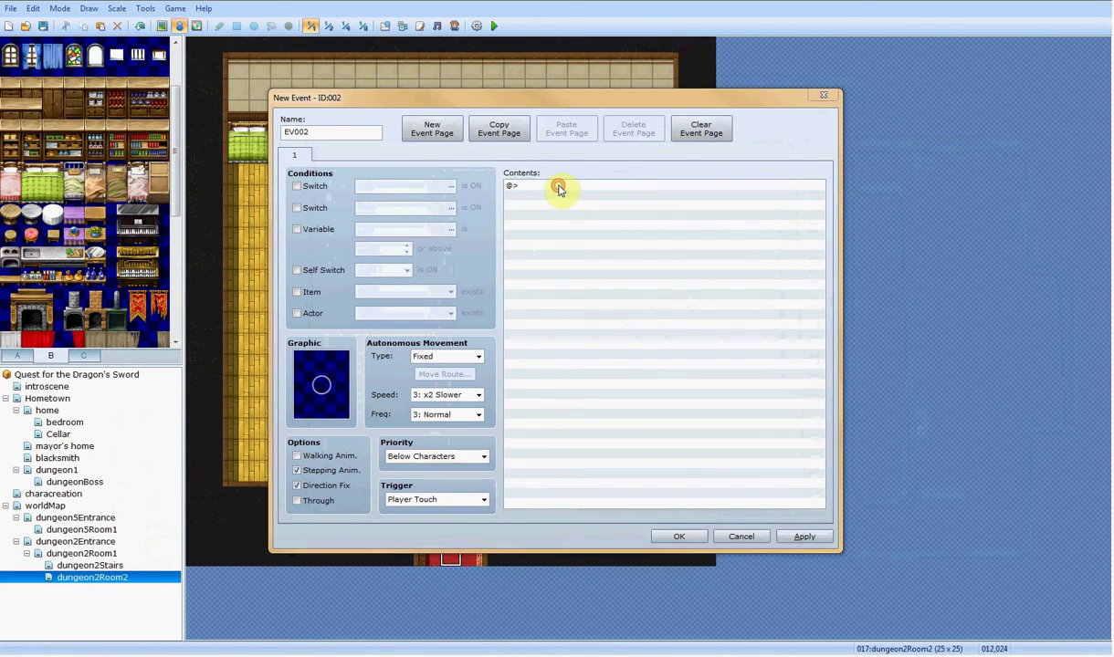
click(578, 203)
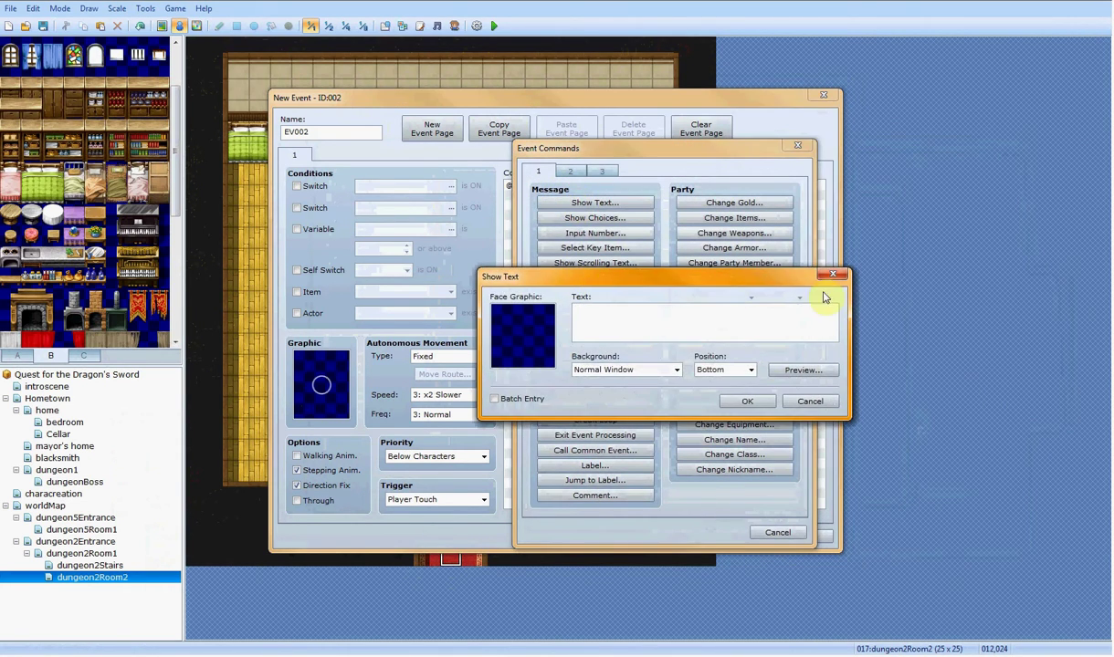
click(832, 273)
click(570, 171)
click(573, 202)
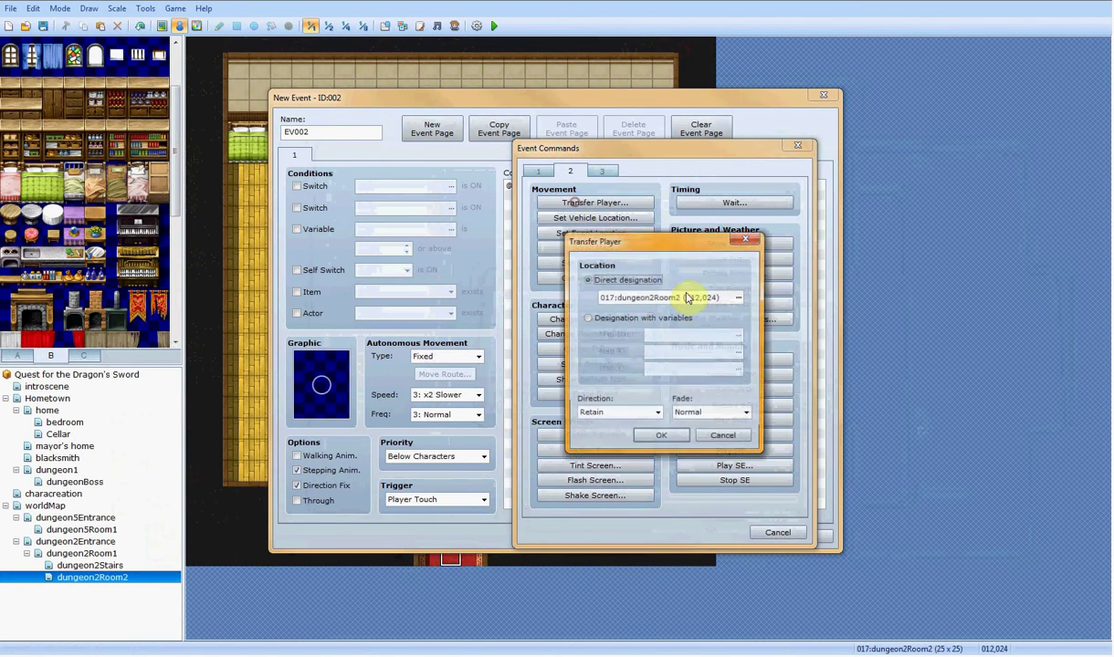
click(739, 299)
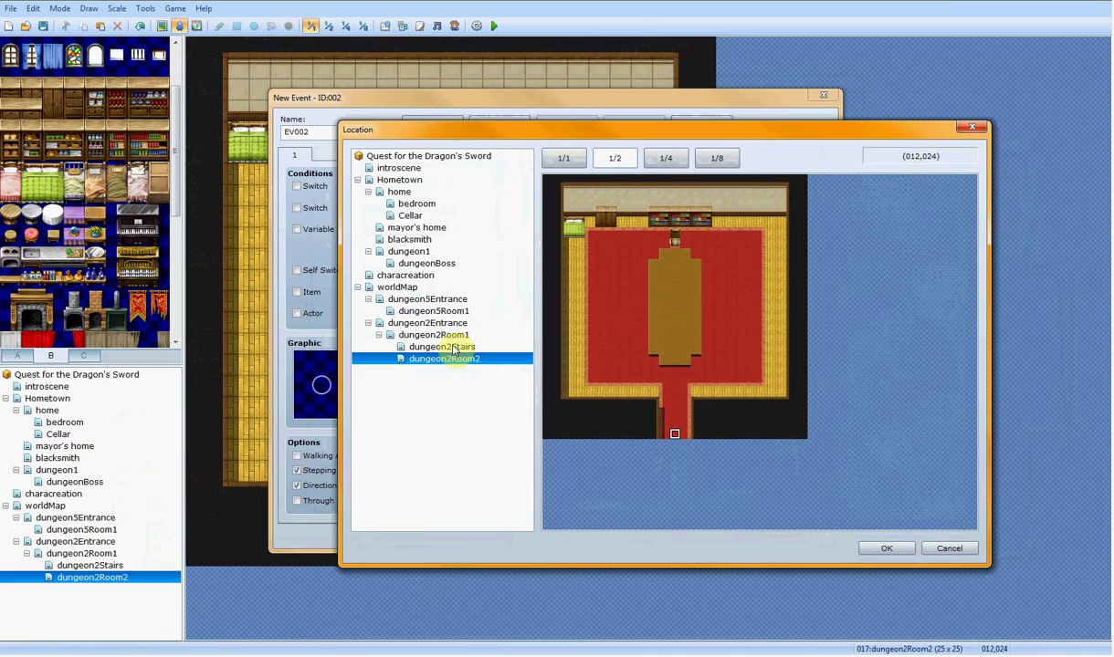
click(431, 335)
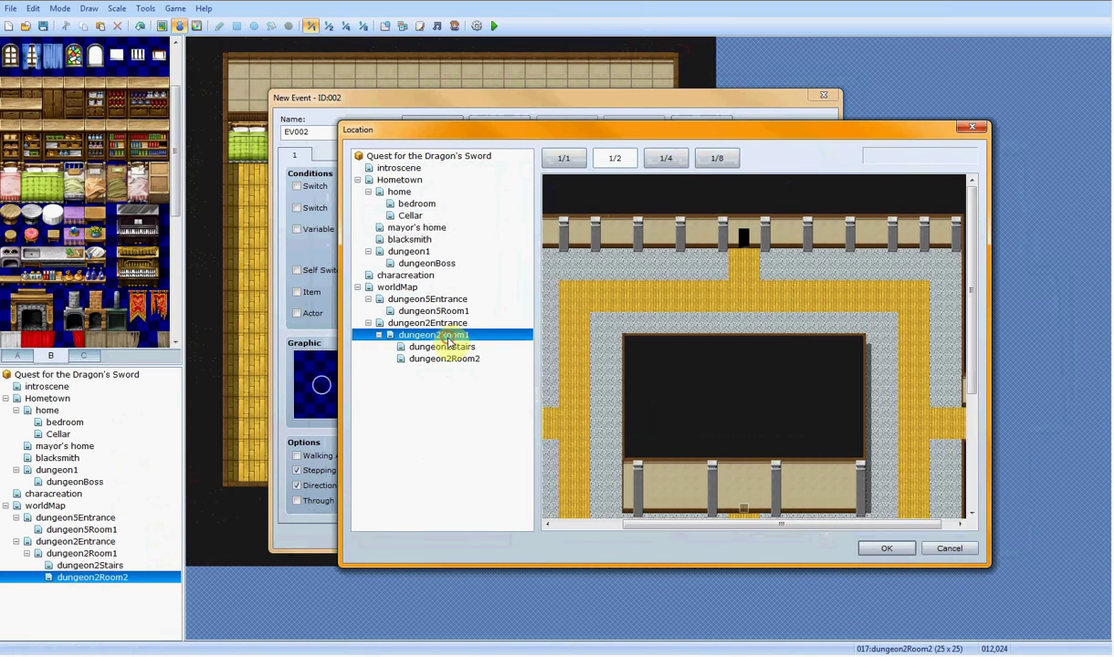
double_click(747, 257)
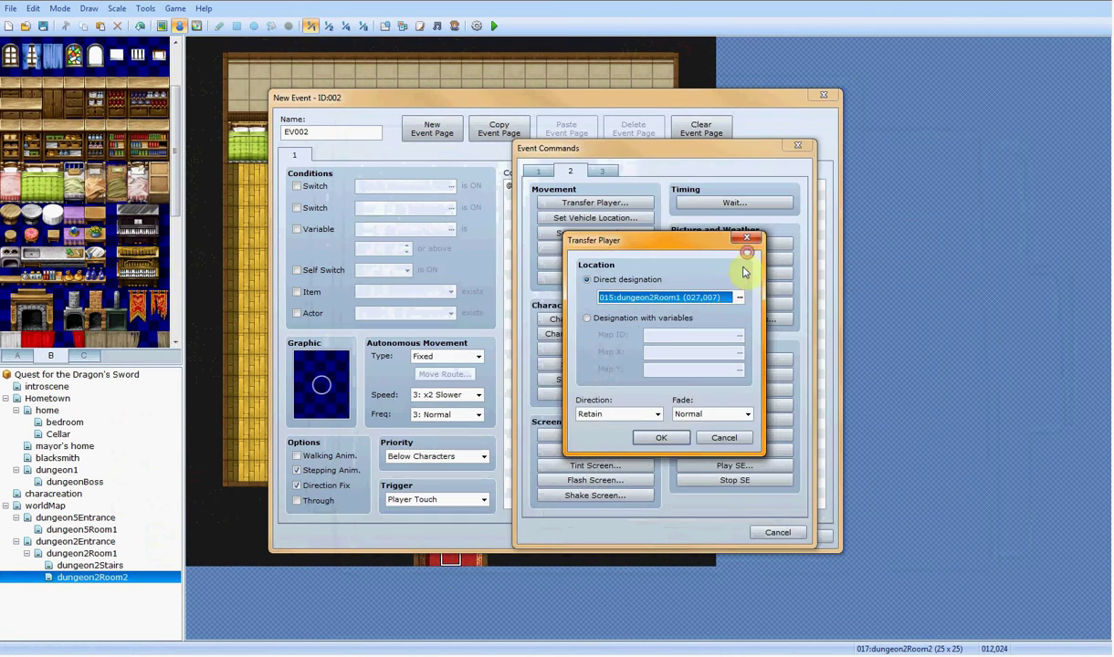
click(655, 435)
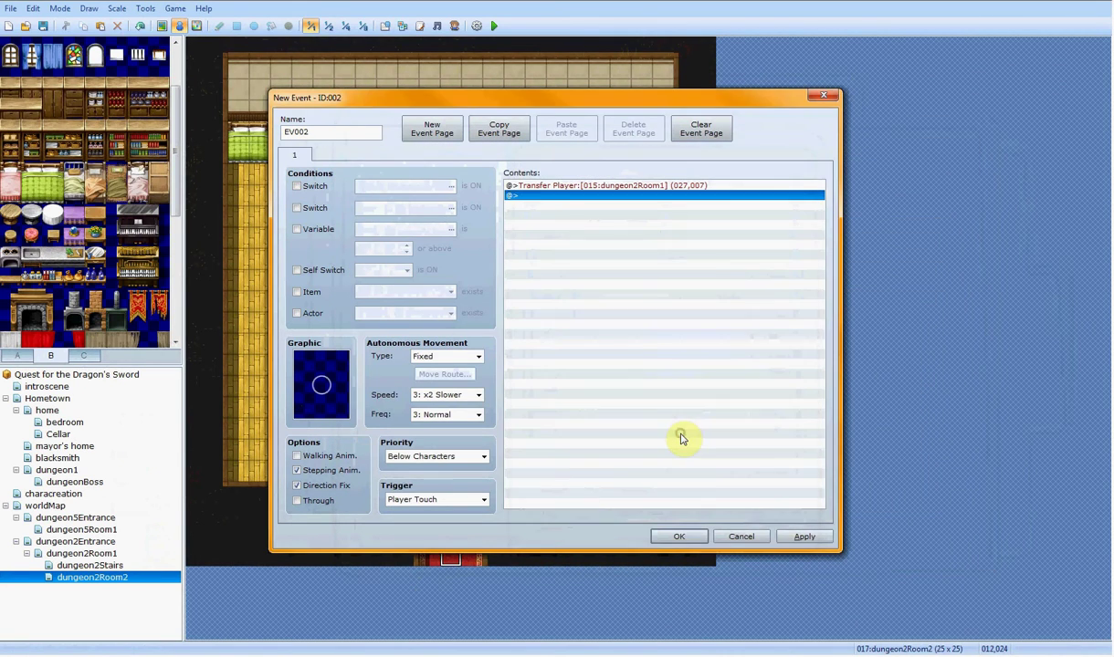
click(680, 537)
Step: Copy the exit event onto the tiles on both sides of it to span the corridor's south end
key(ctrl+c)
click(466, 554)
key(ctrl+v)
click(435, 559)
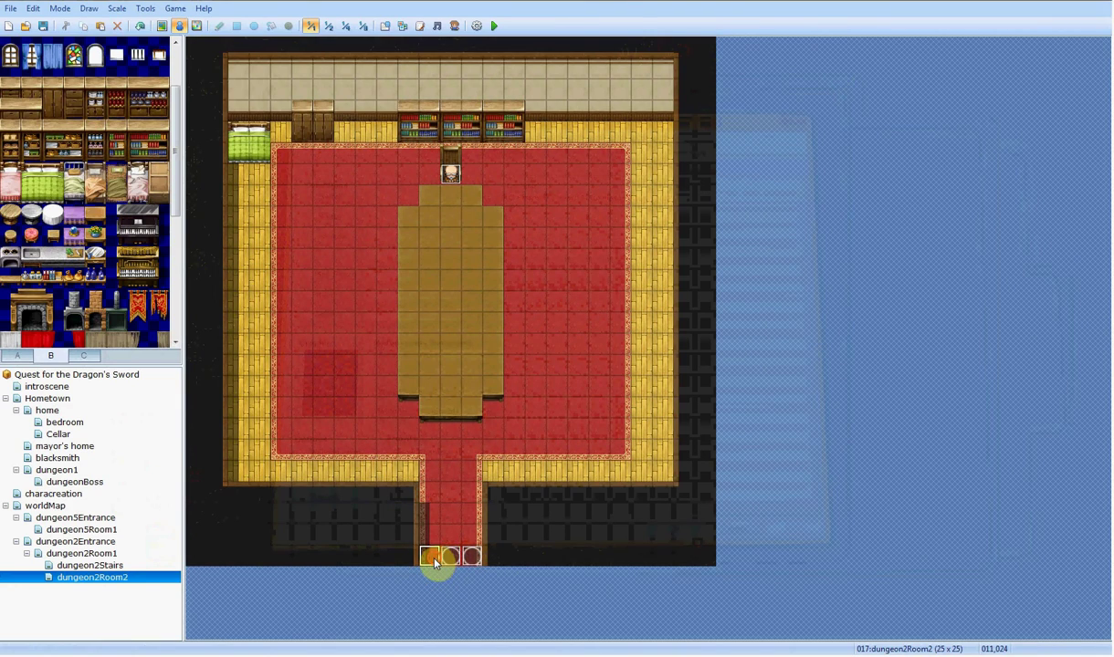
key(ctrl+v)
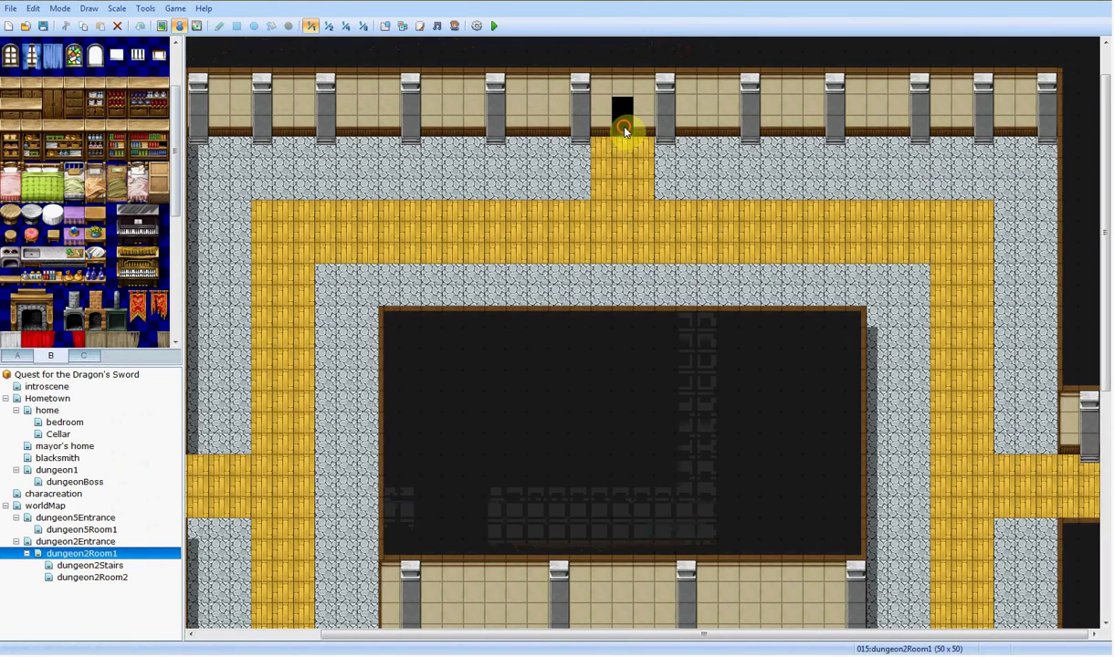
Step: Start a quick door event at dungeon2Room1's north doorway (027,006) with the brown panelled door graphic from the !Door3 sheet
right_click(623, 125)
mouse_move(740, 230)
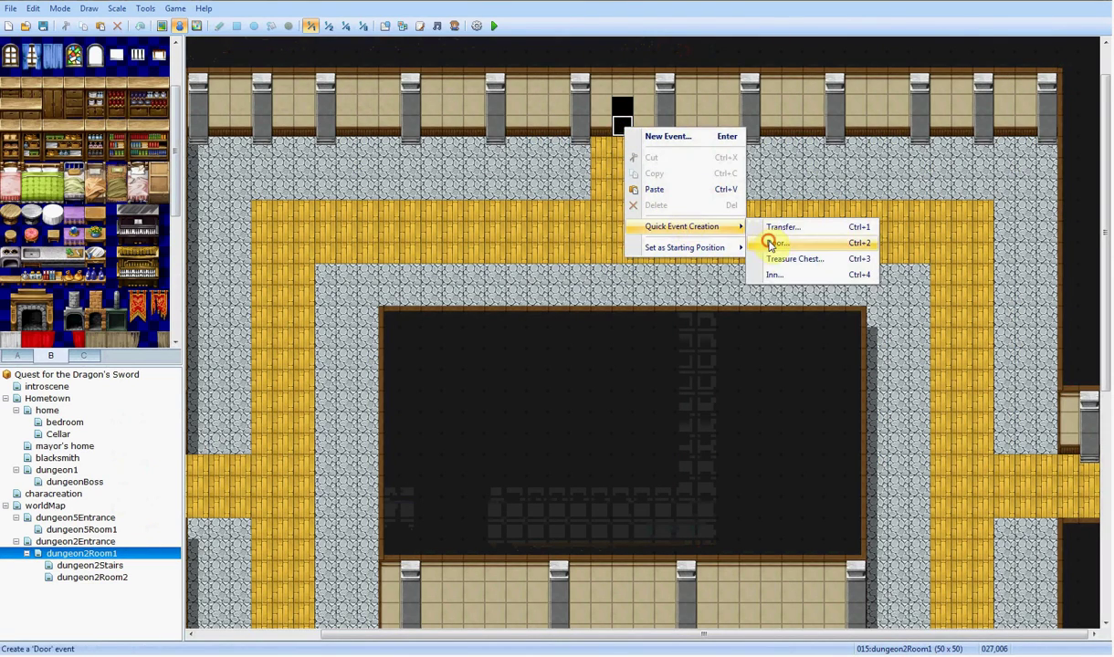
click(777, 243)
double_click(499, 290)
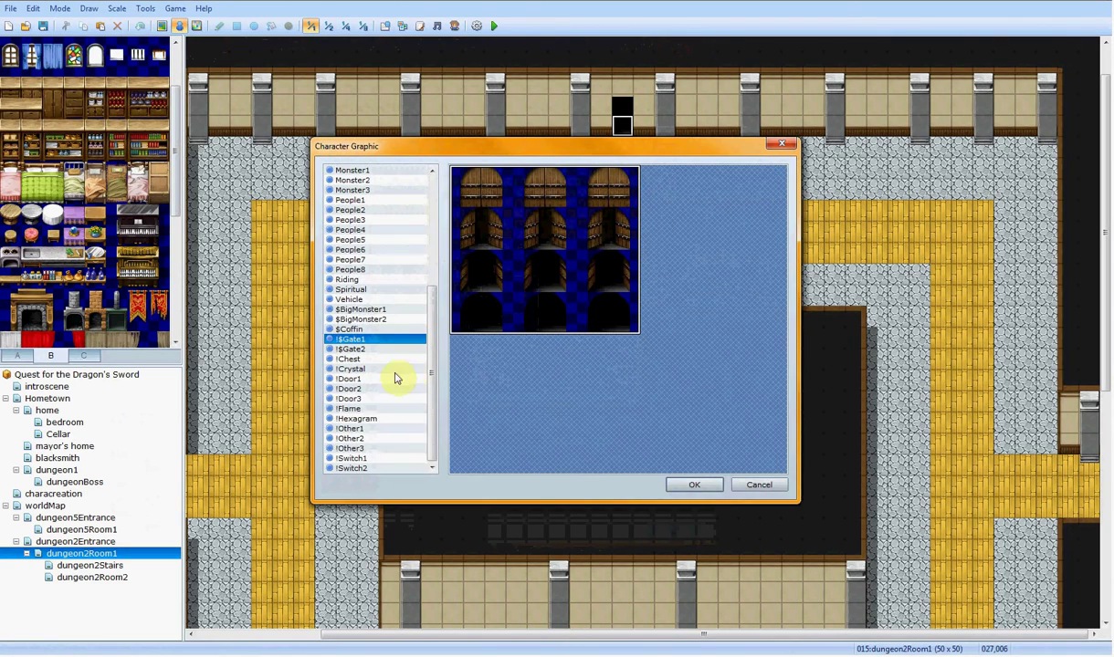
click(354, 399)
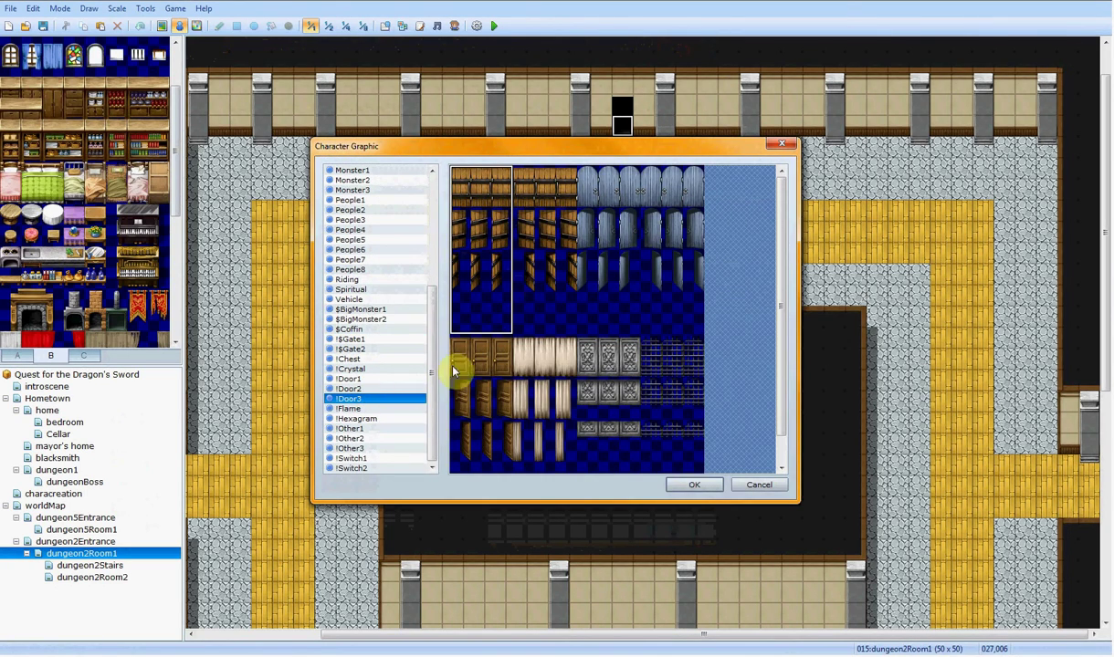
click(480, 366)
click(692, 486)
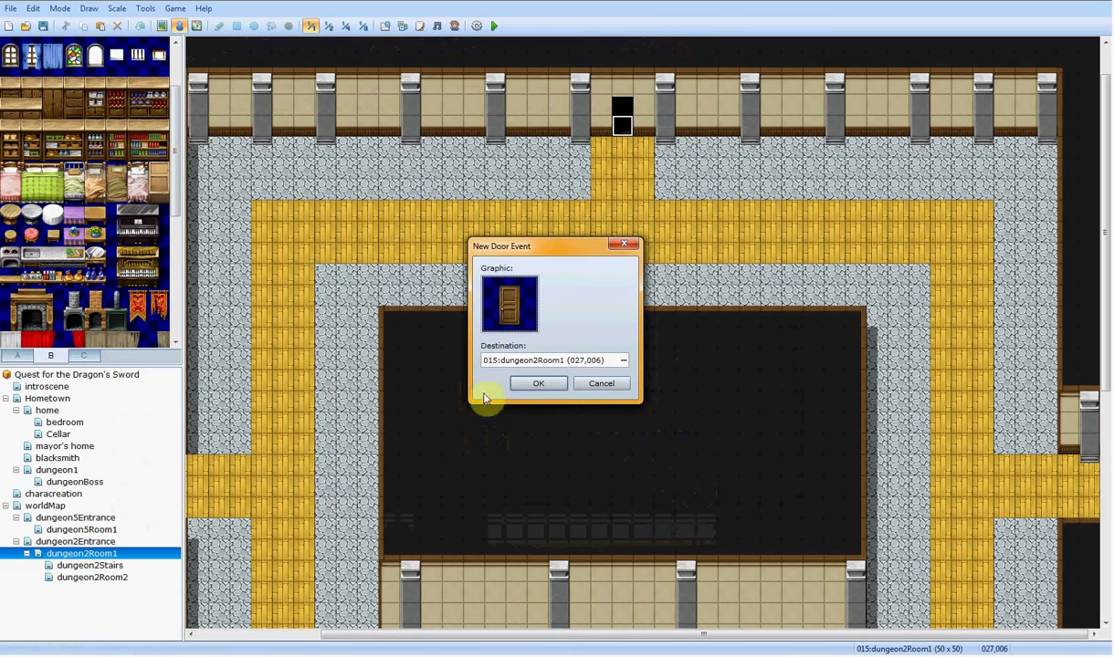
Step: Set the door's destination to dungeon2Room2 (012,023), just above the exit tiles, and create the event
click(622, 359)
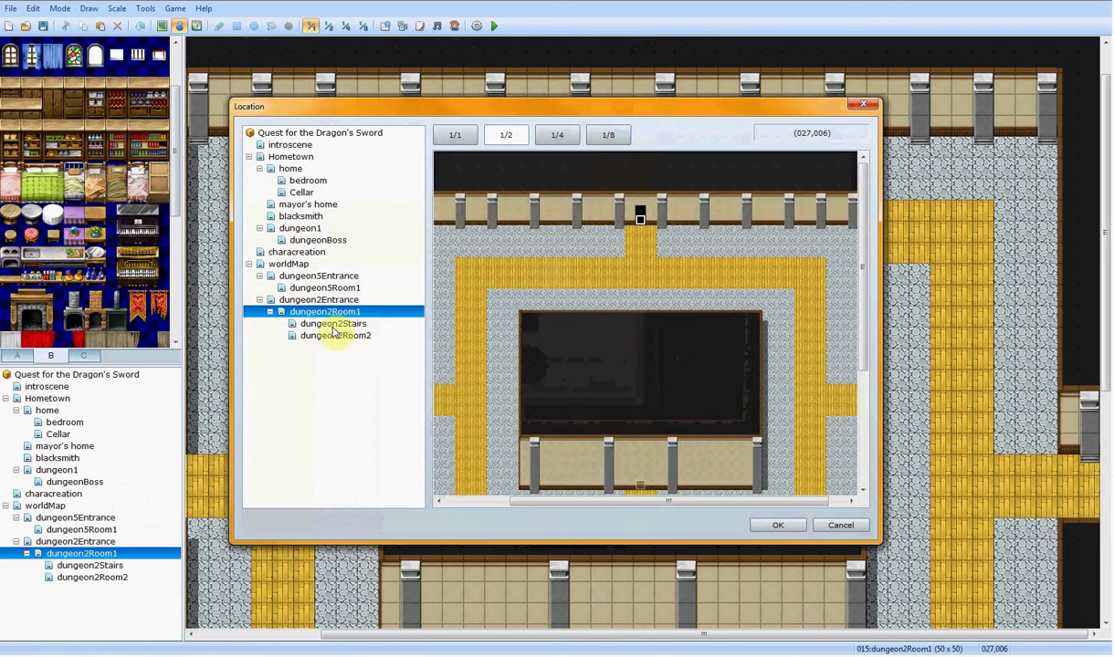
click(329, 335)
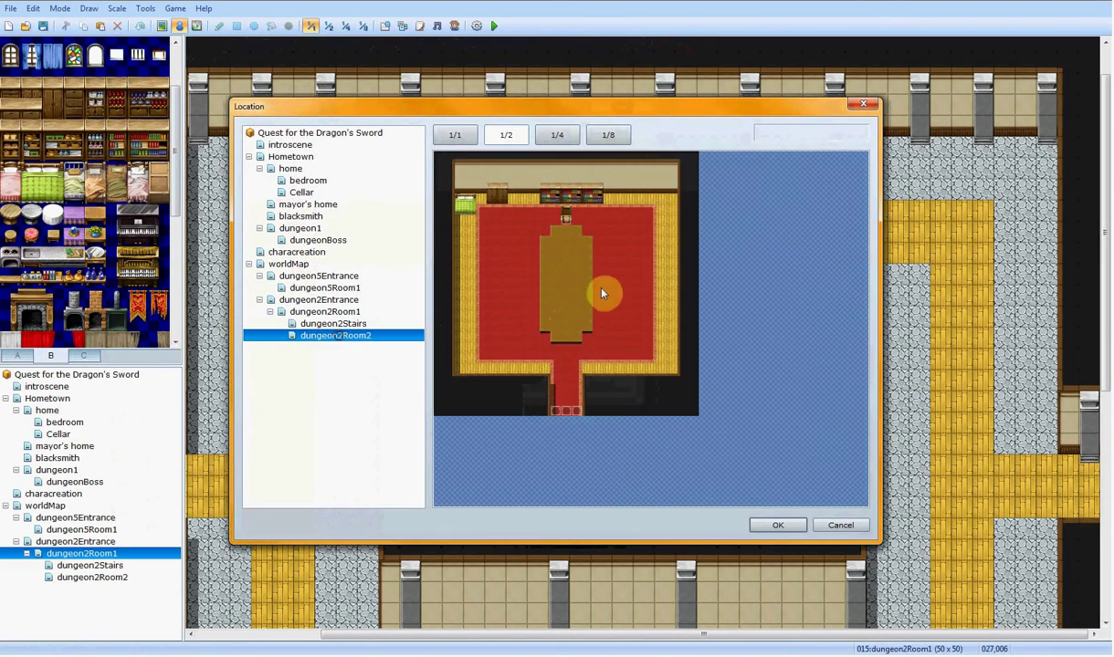
double_click(566, 405)
click(563, 384)
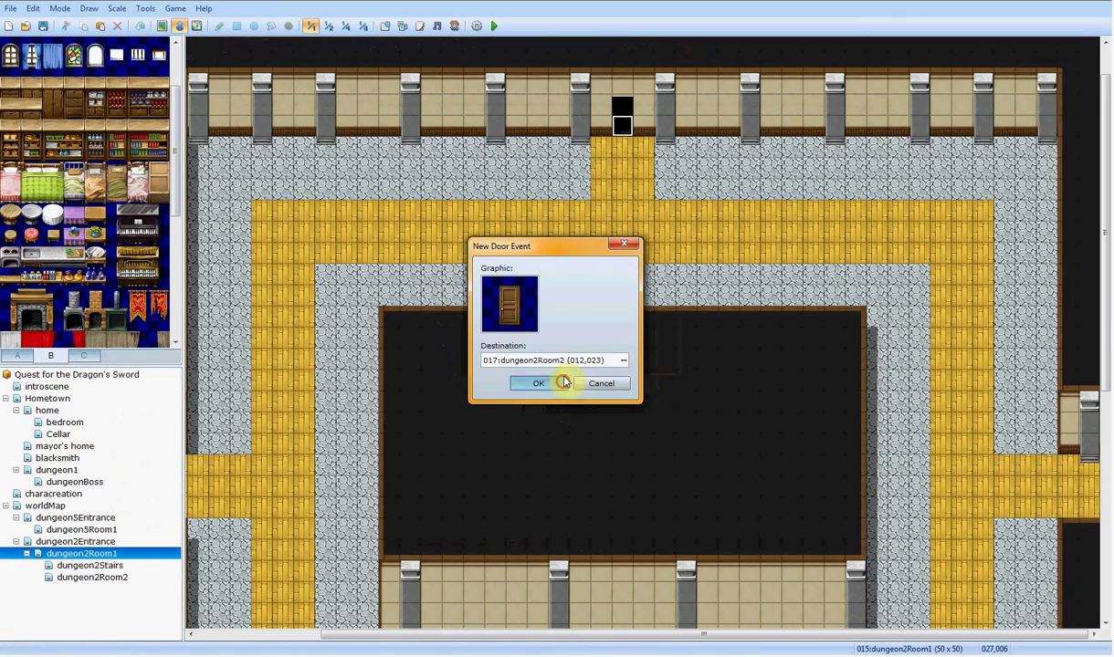
Step: Look over the dungeon2Room1 map, from the new north door to the central building and the southern and western corridors
mouse_move(636, 275)
middle_down()
mouse_move(673, 337)
mouse_move(675, 326)
middle_up()
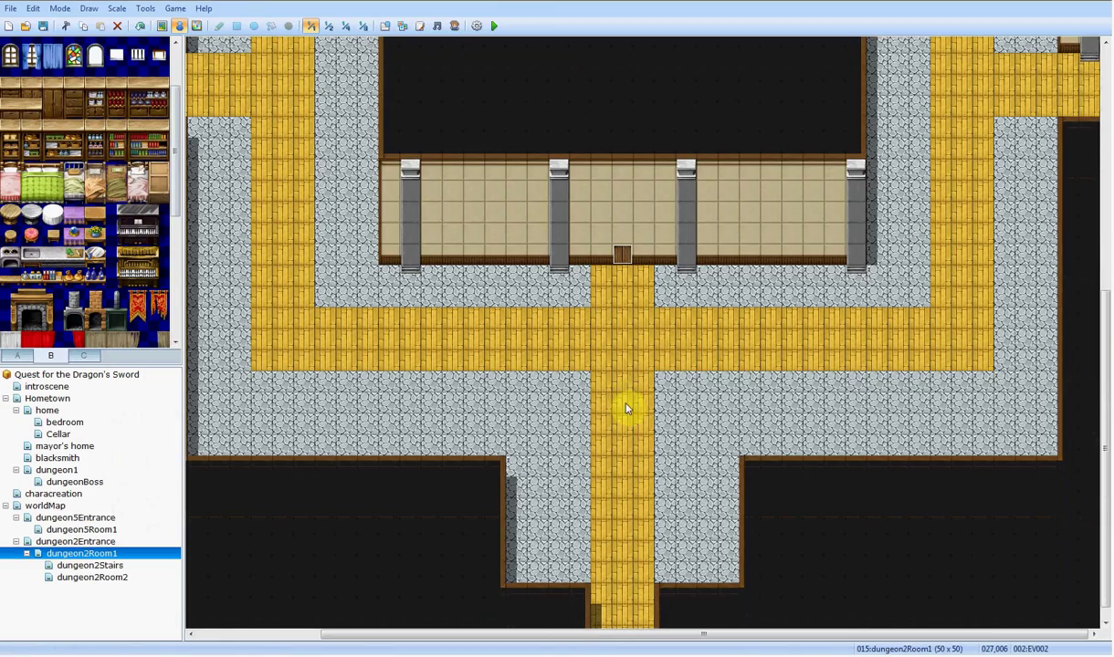
mouse_move(625, 401)
middle_down()
mouse_move(609, 373)
mouse_move(626, 306)
mouse_move(727, 295)
mouse_move(729, 313)
middle_up()
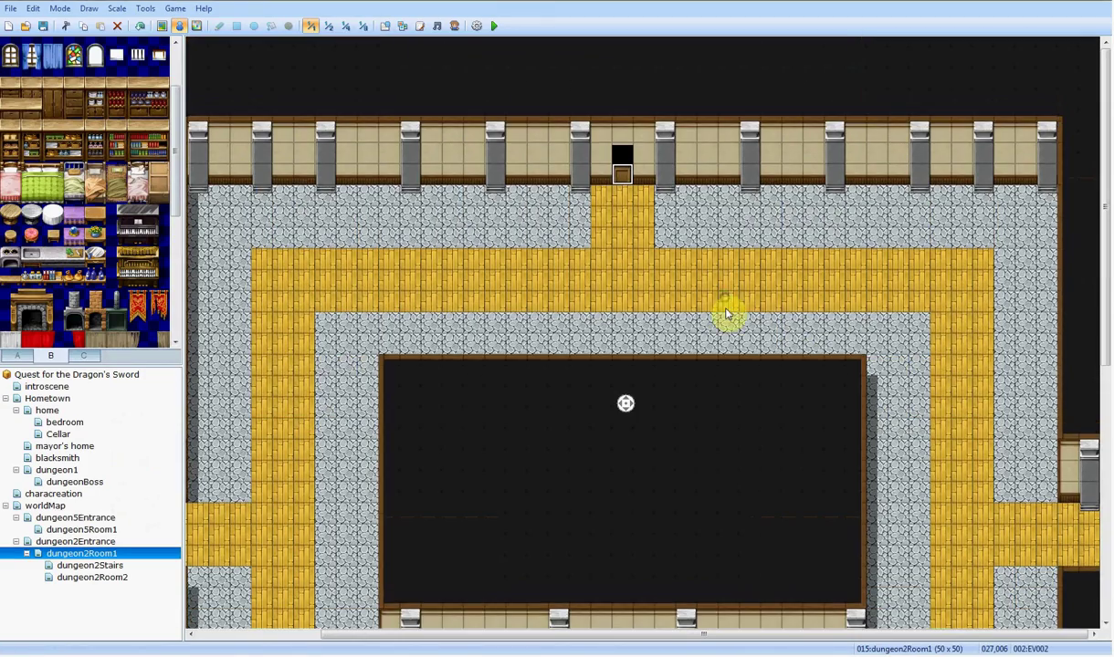
middle_drag(757, 351, 609, 410)
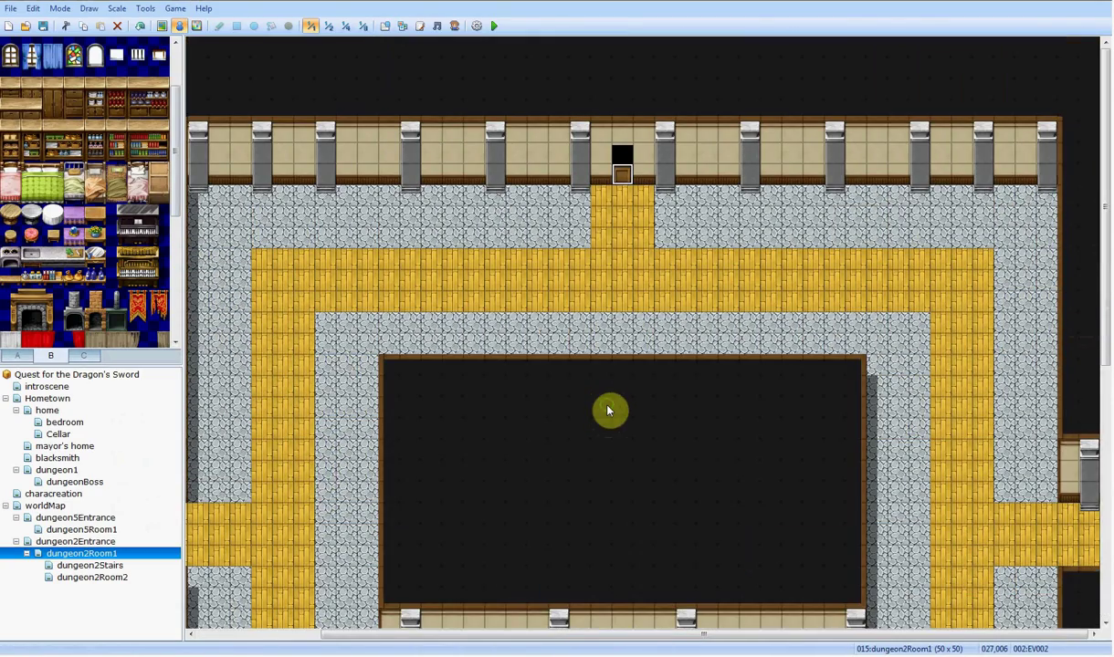
middle_click(607, 405)
middle_click(348, 373)
middle_drag(348, 373, 251, 395)
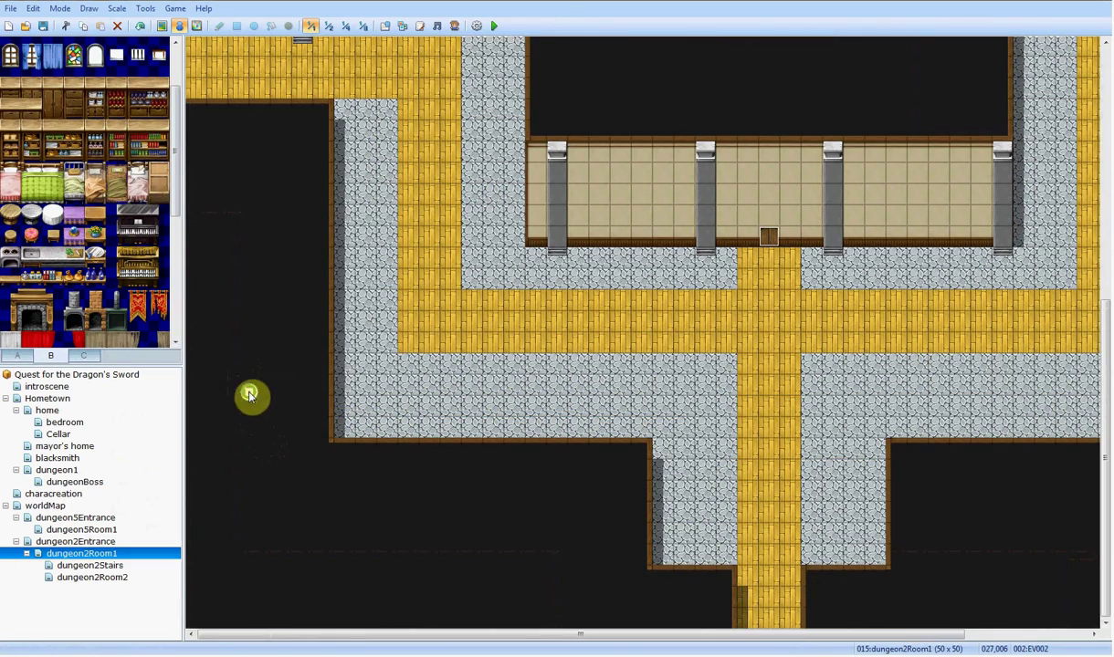
middle_drag(658, 409, 944, 365)
middle_drag(479, 381, 891, 377)
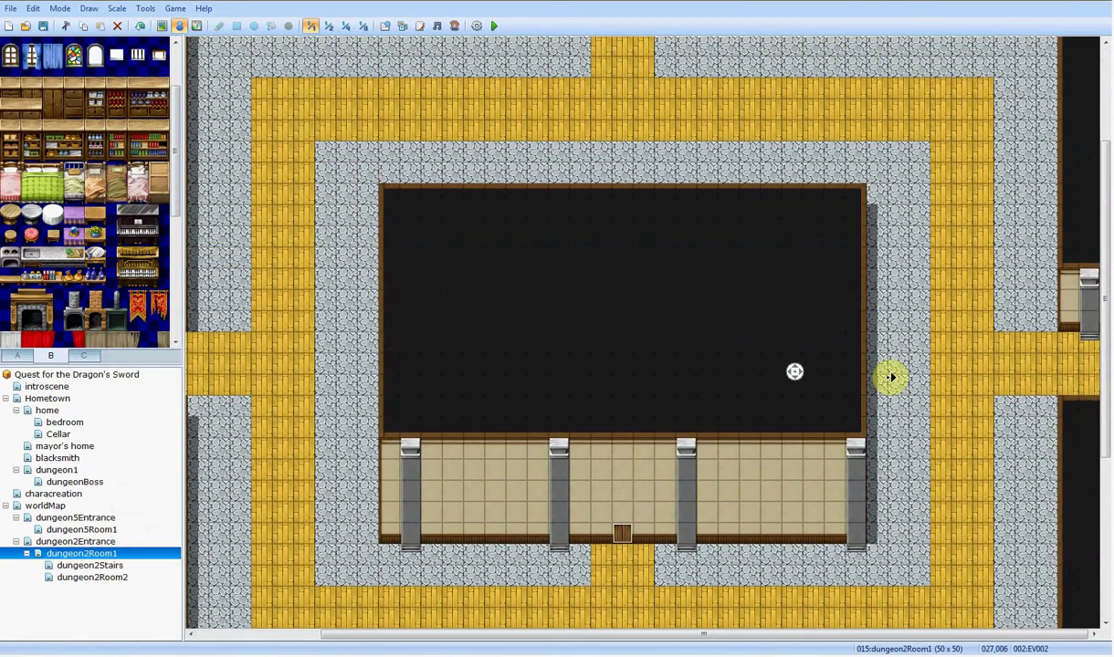
middle_drag(890, 378, 888, 384)
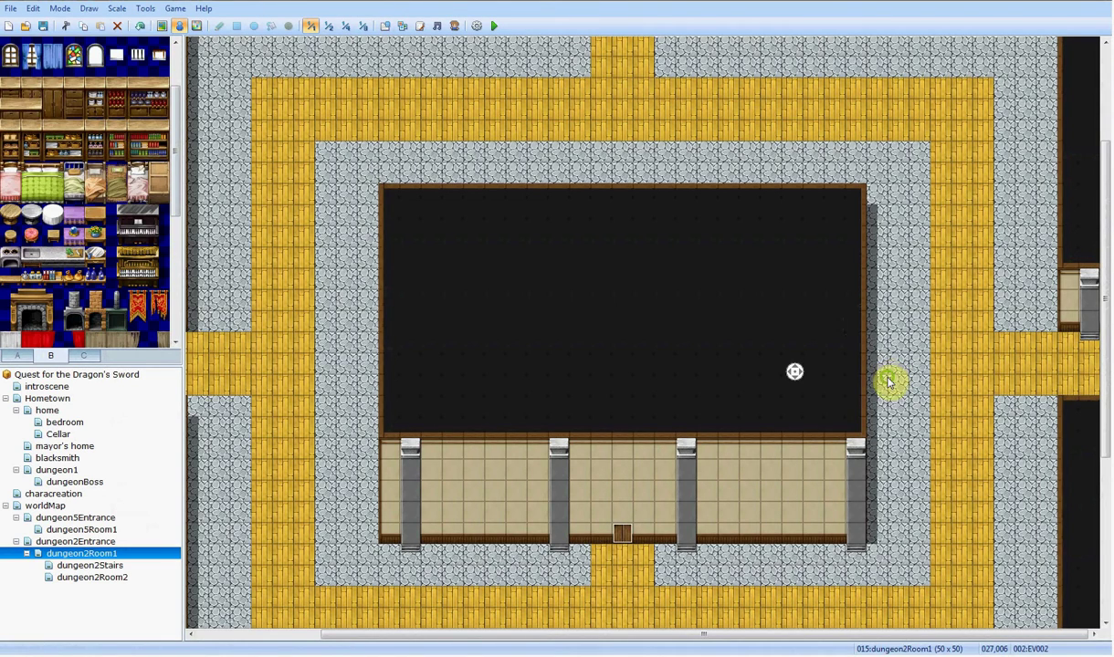